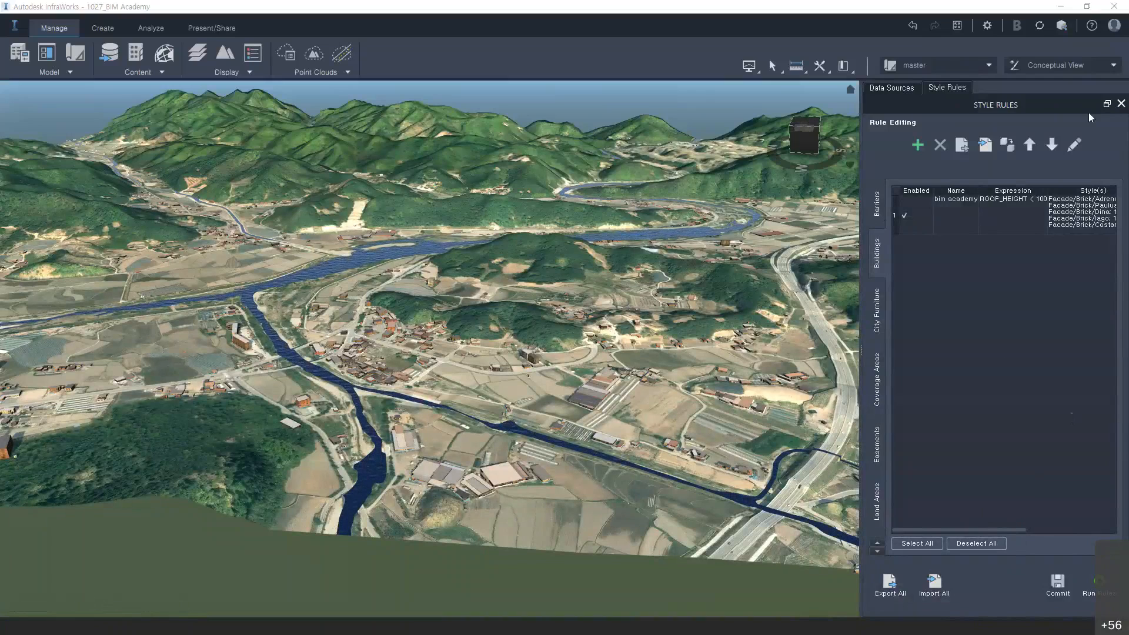
Close the style rules and configure the road data source with the type Roads
click(1121, 105)
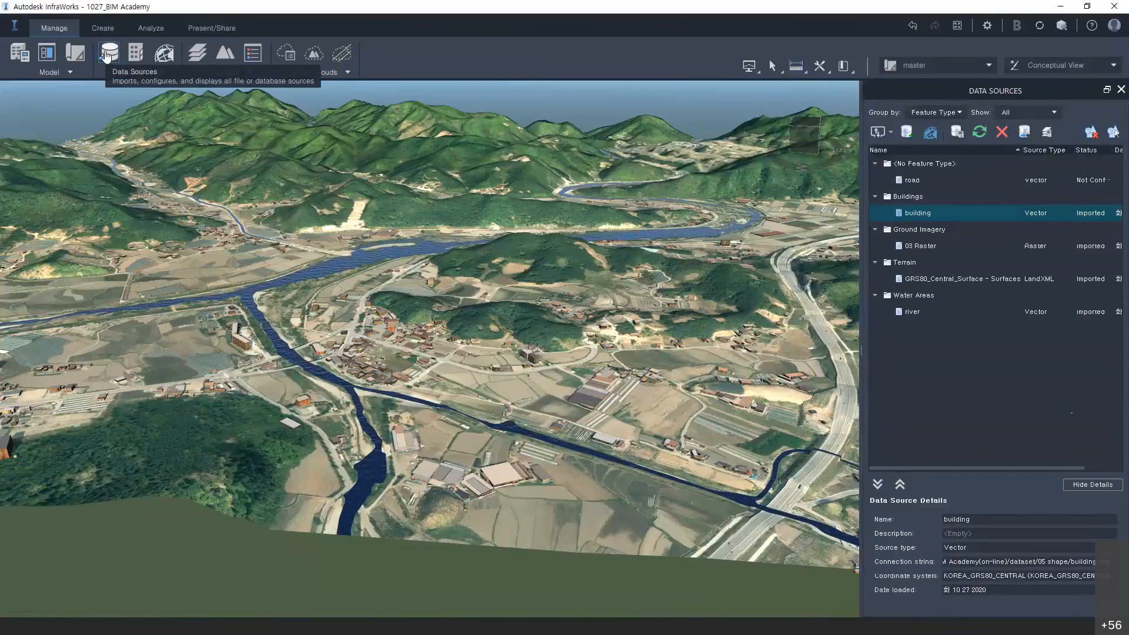
click(913, 180)
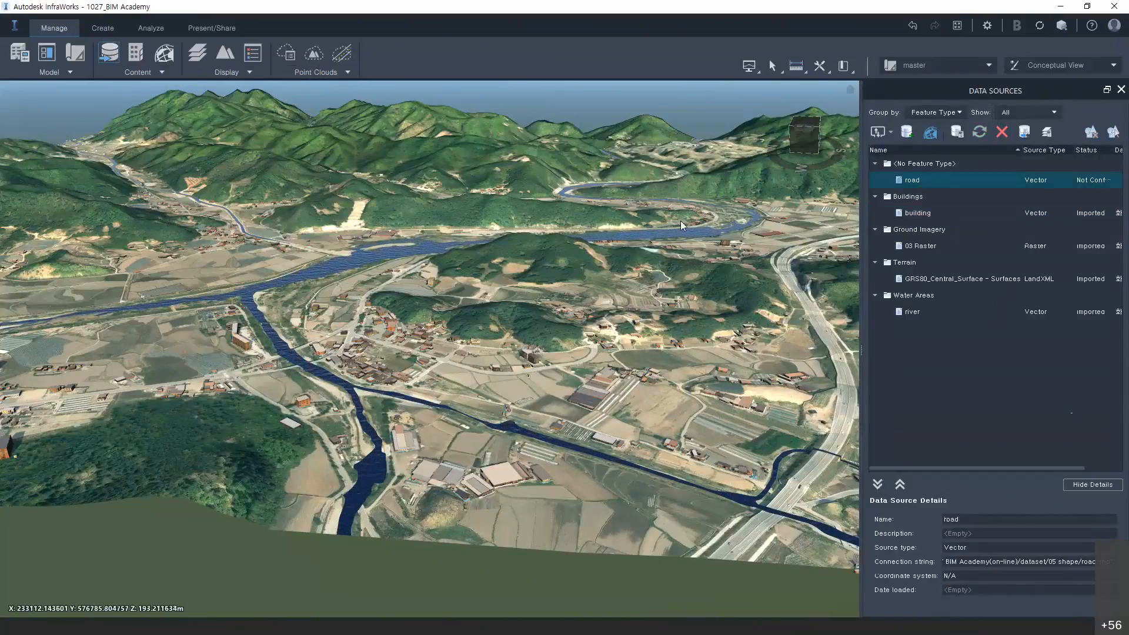
middle_drag(527, 317, 500, 330)
drag(499, 330, 524, 305)
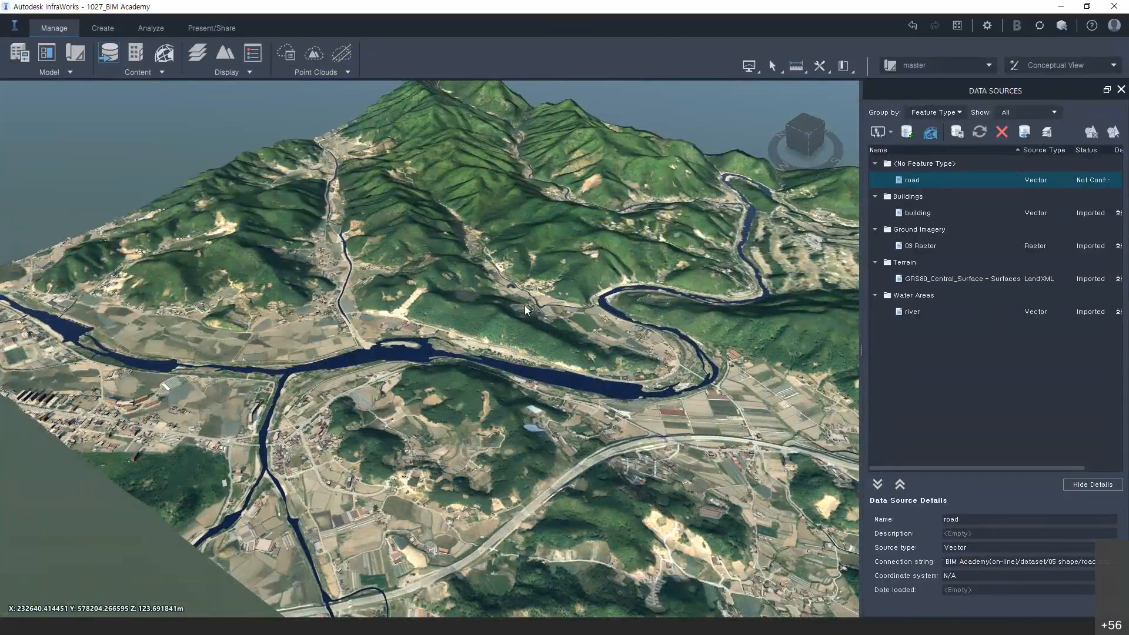
middle_drag(524, 305, 542, 394)
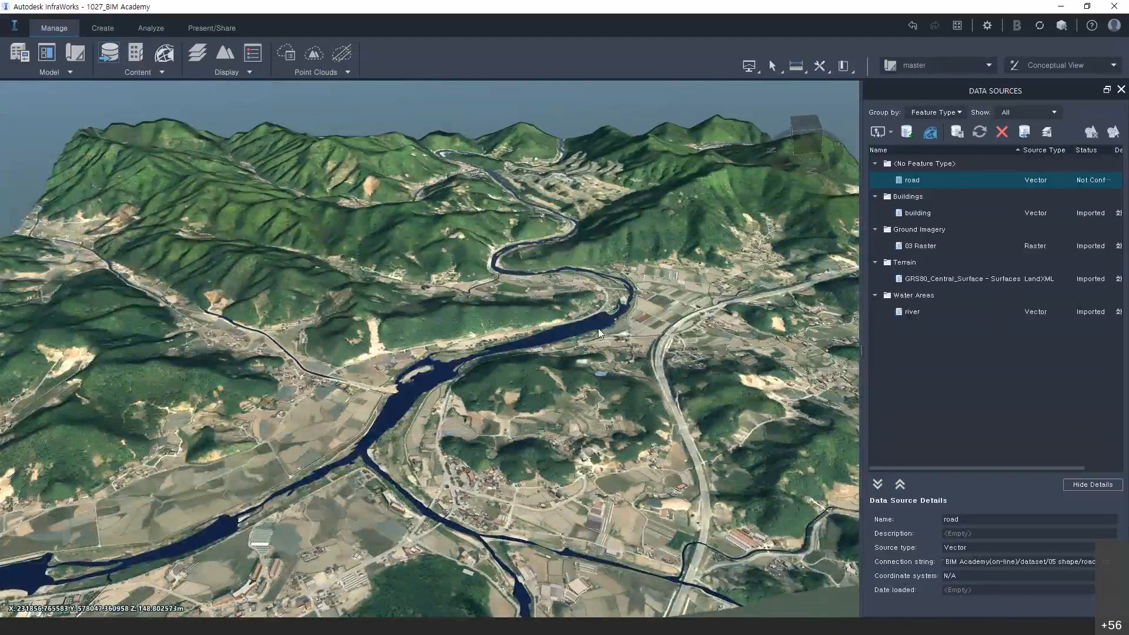
right_click(901, 184)
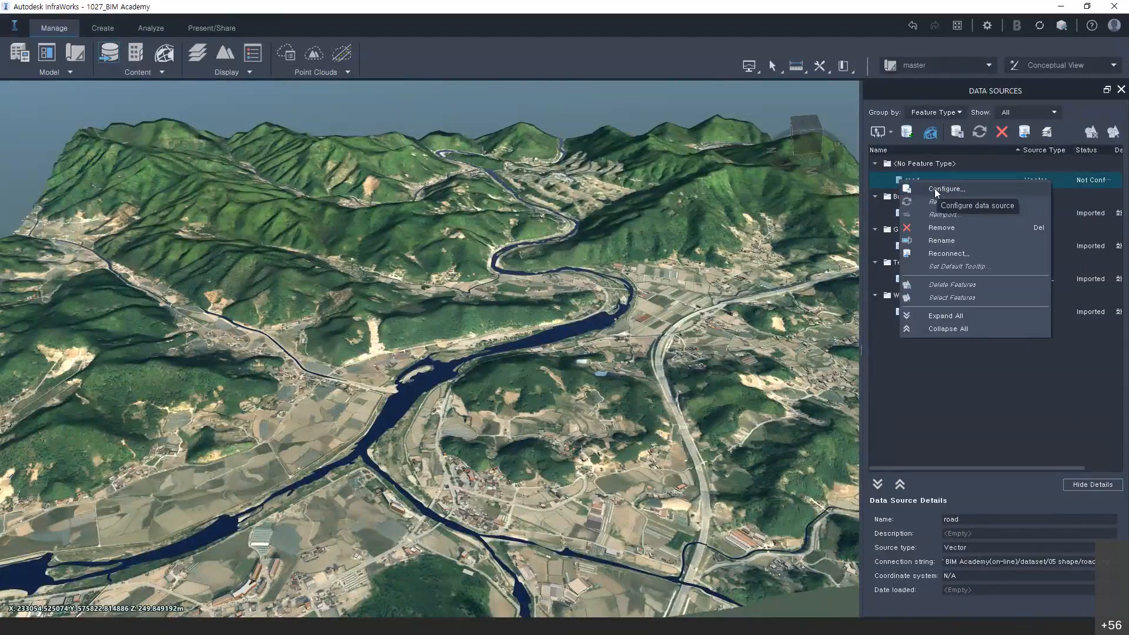
click(934, 188)
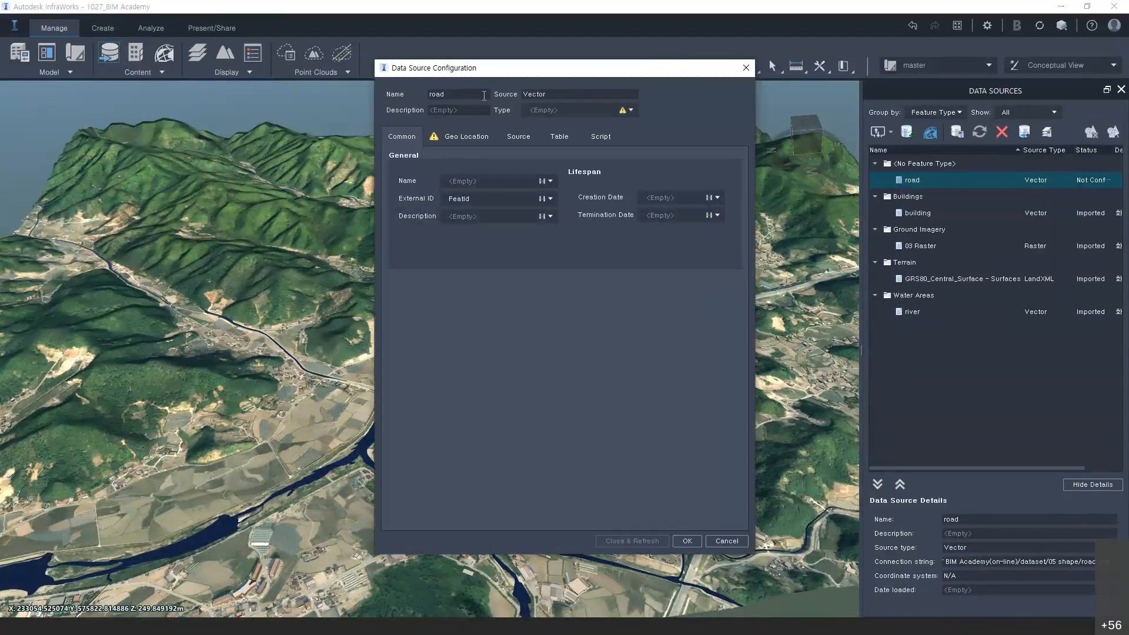
click(630, 110)
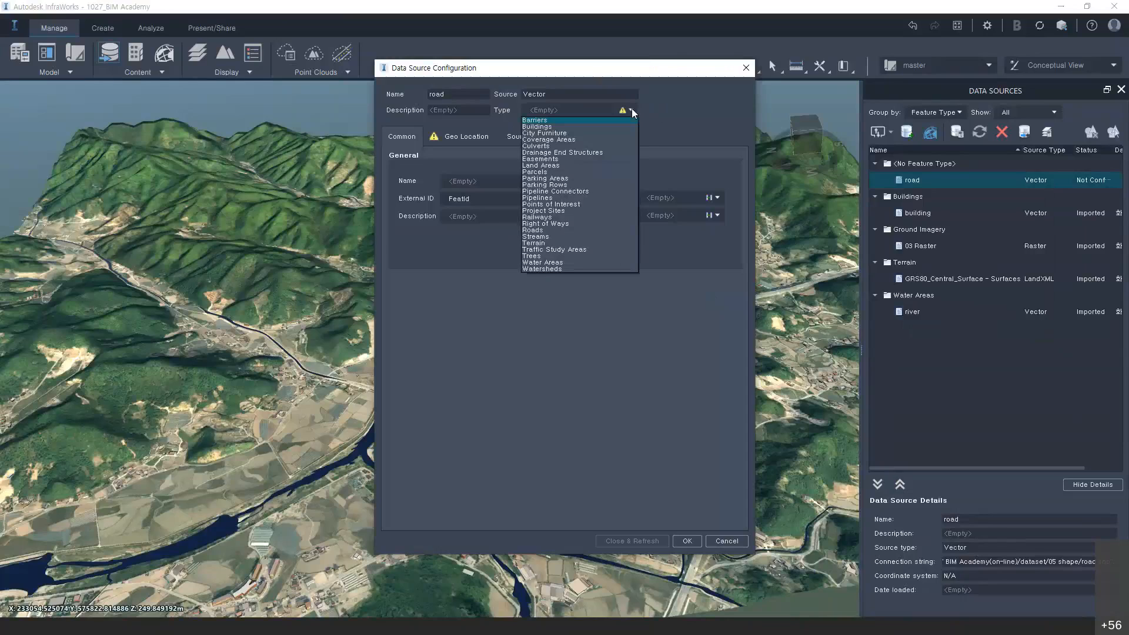
click(550, 230)
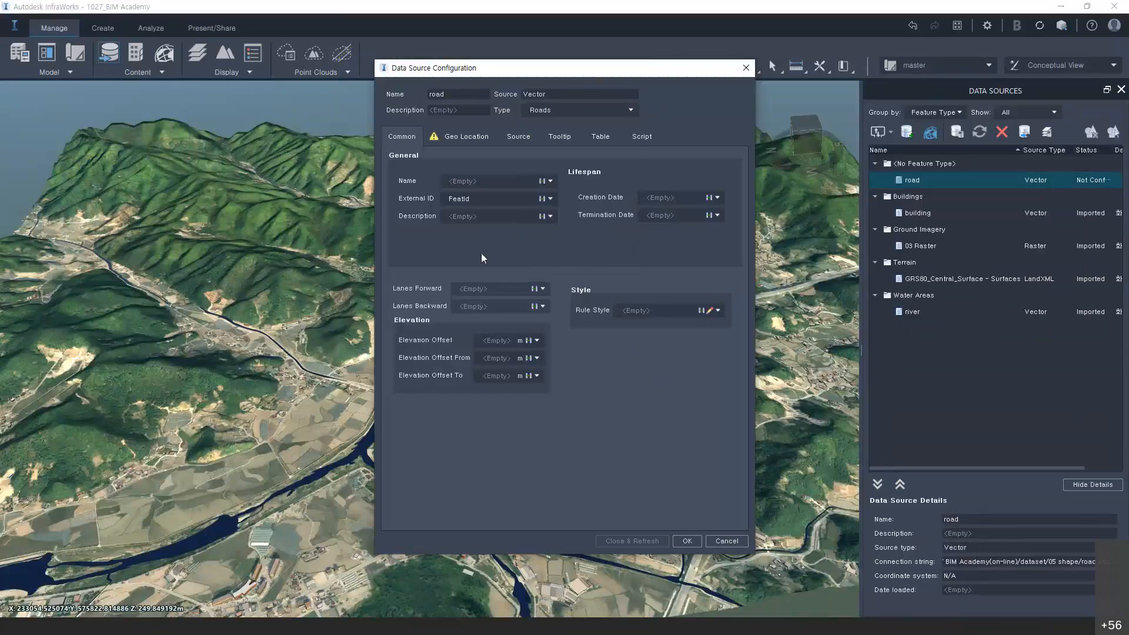
Set the road data source's coordinate system to KOREA_GRS80_CENTRAL
click(467, 140)
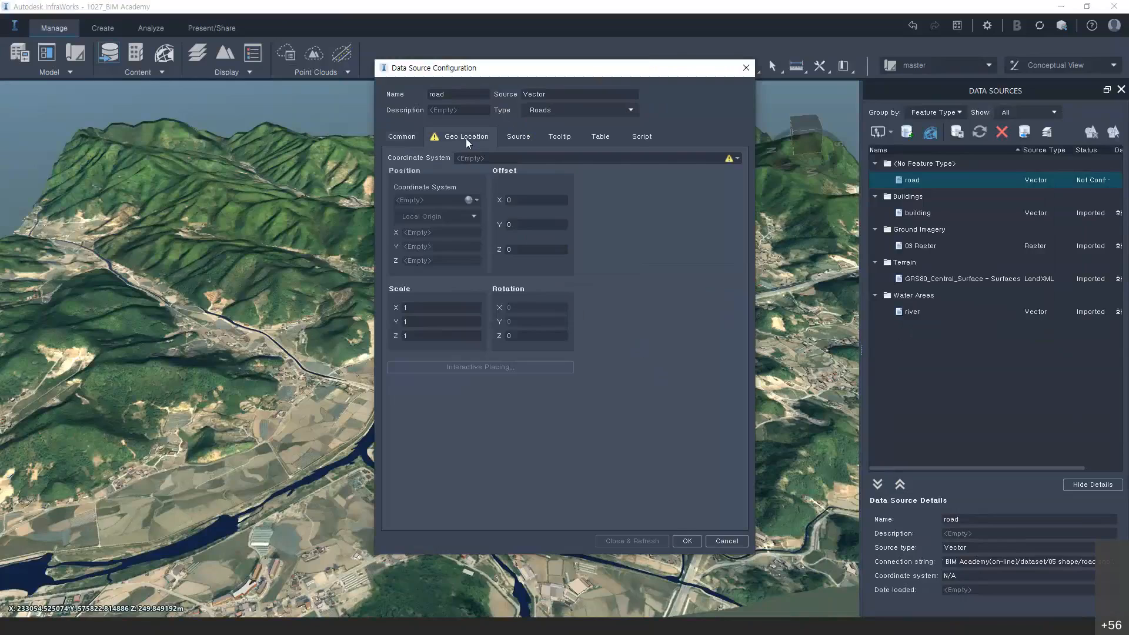
click(737, 159)
click(776, 180)
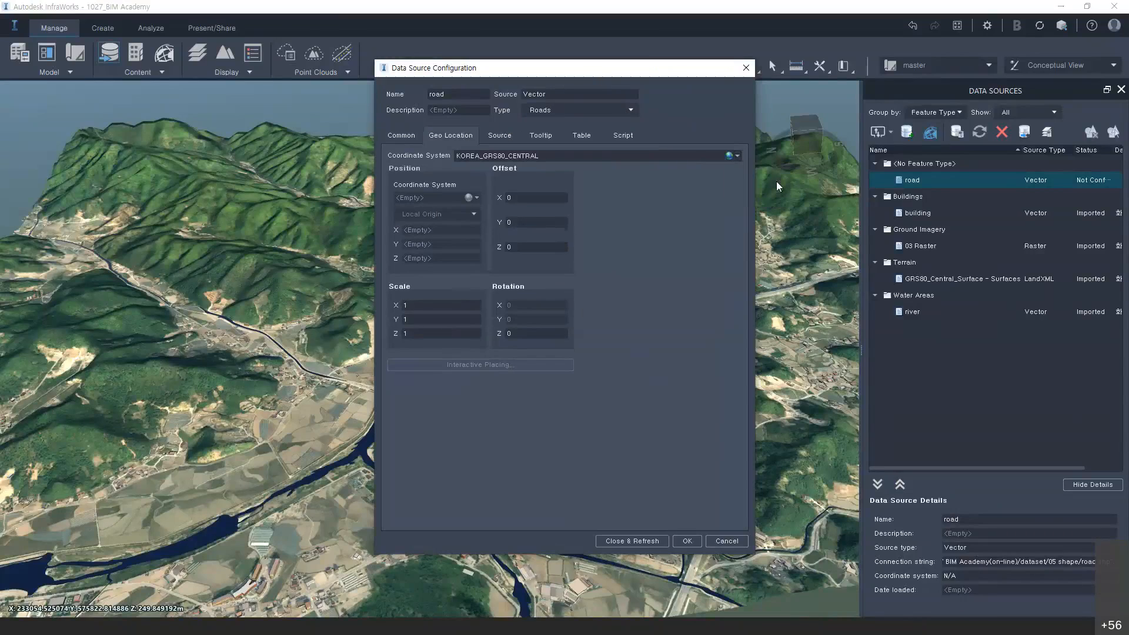
Set the road source's draping option to Drape, then close the configuration and refresh the model
click(497, 138)
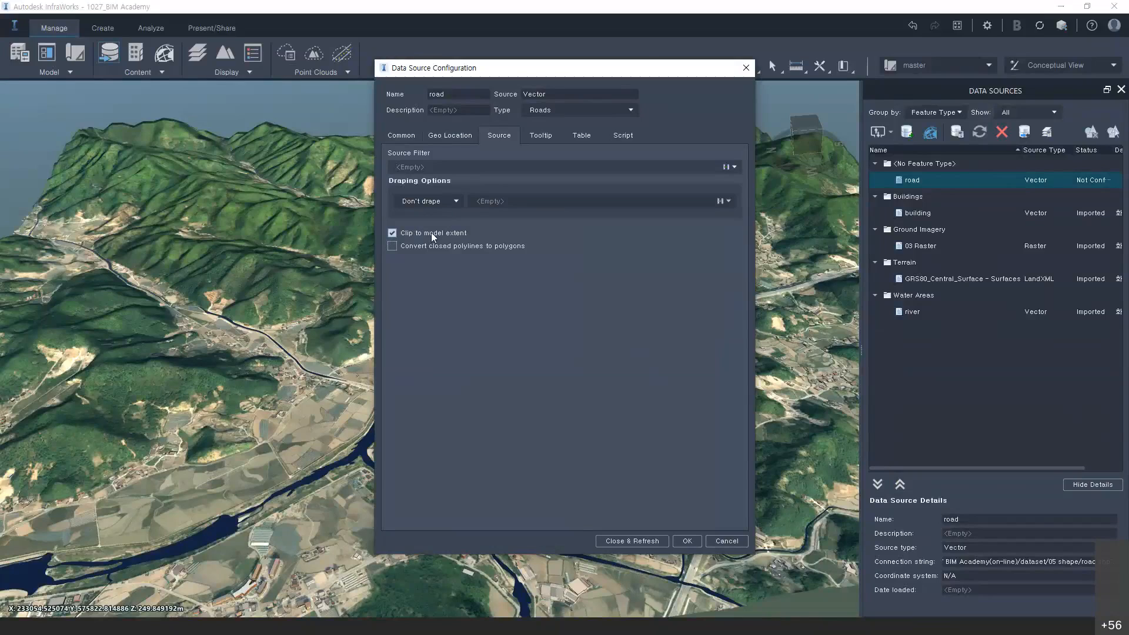
click(456, 202)
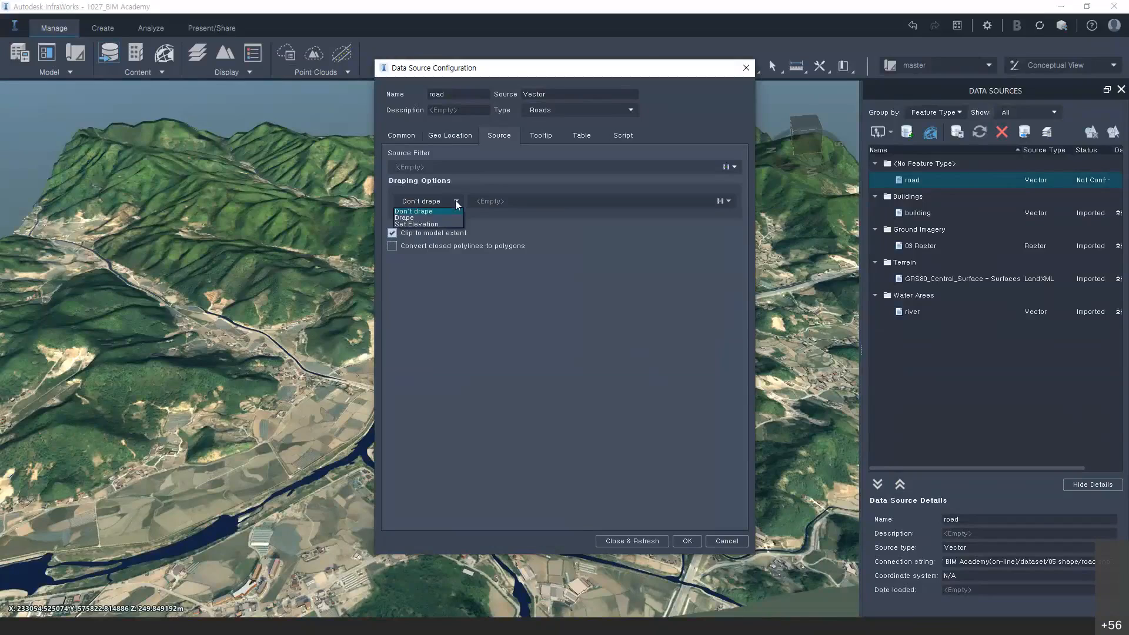
click(407, 217)
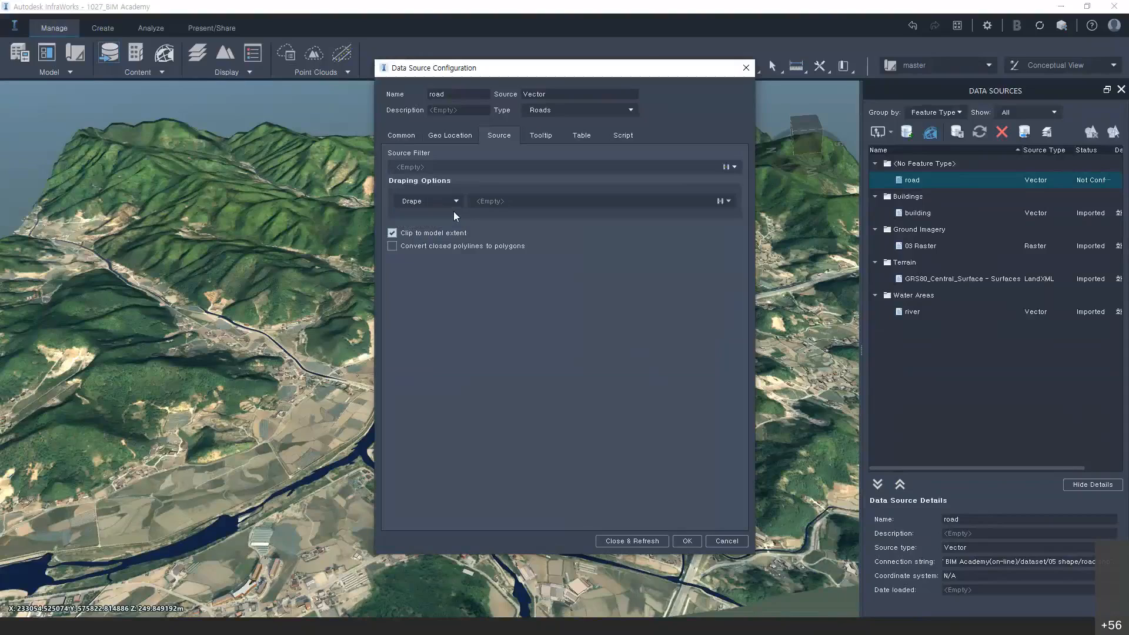
click(614, 542)
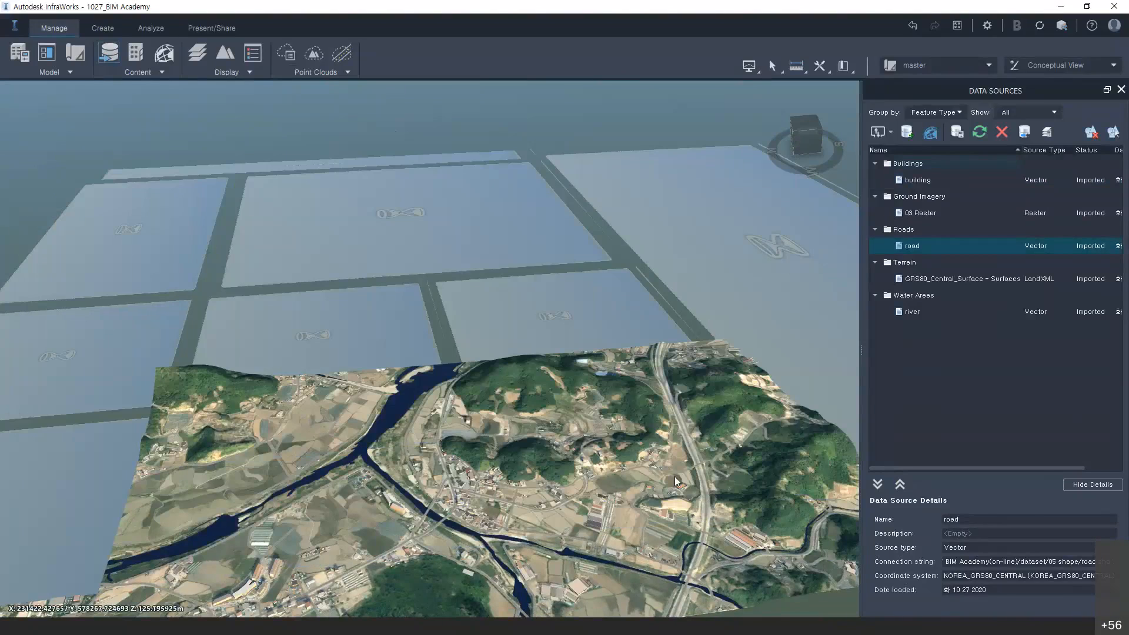
Examine the imported roads up close around the highway in the model
drag(675, 477, 600, 465)
scroll(600, 464, up, 5)
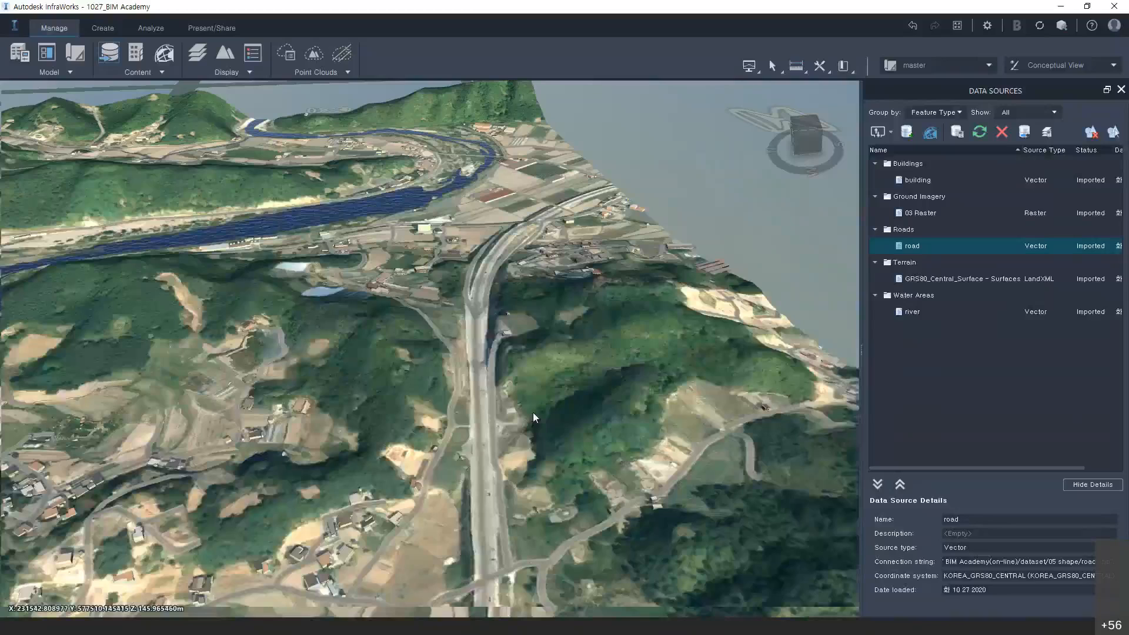
scroll(533, 412, up, 4)
drag(532, 411, 418, 491)
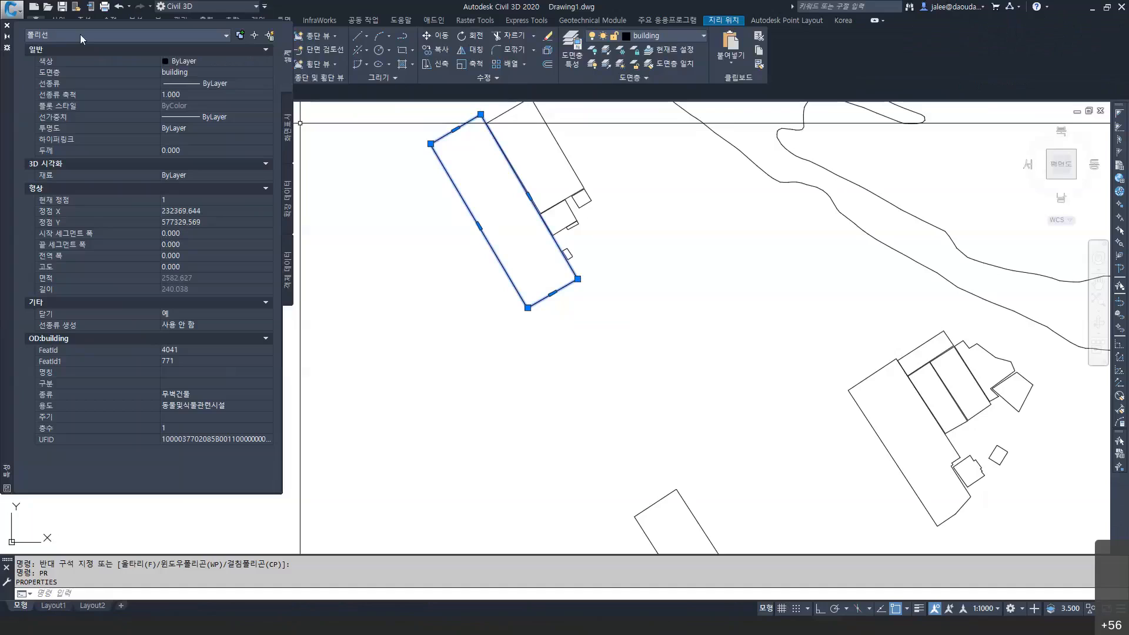
Switch to Civil 3D, close the properties palette and start a new blank drawing
click(7, 25)
click(167, 94)
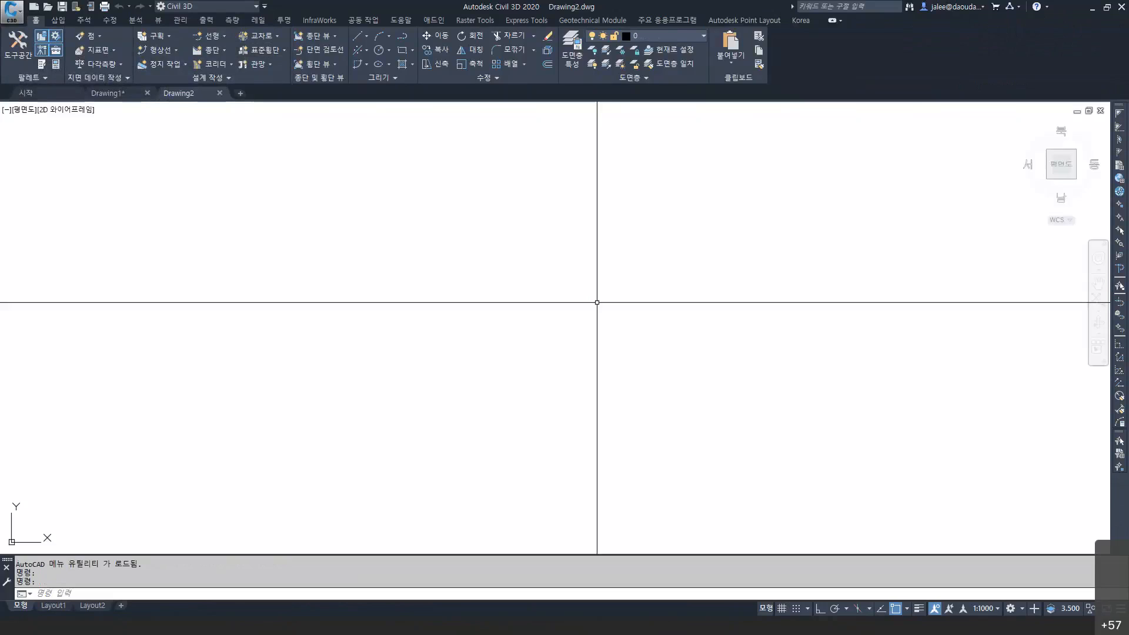
key(Escape)
key(Escape)
Import the road.shp shapefile into the new drawing with MAPIMPORT, keeping the default import settings
text(l)
text(APIMPORT)
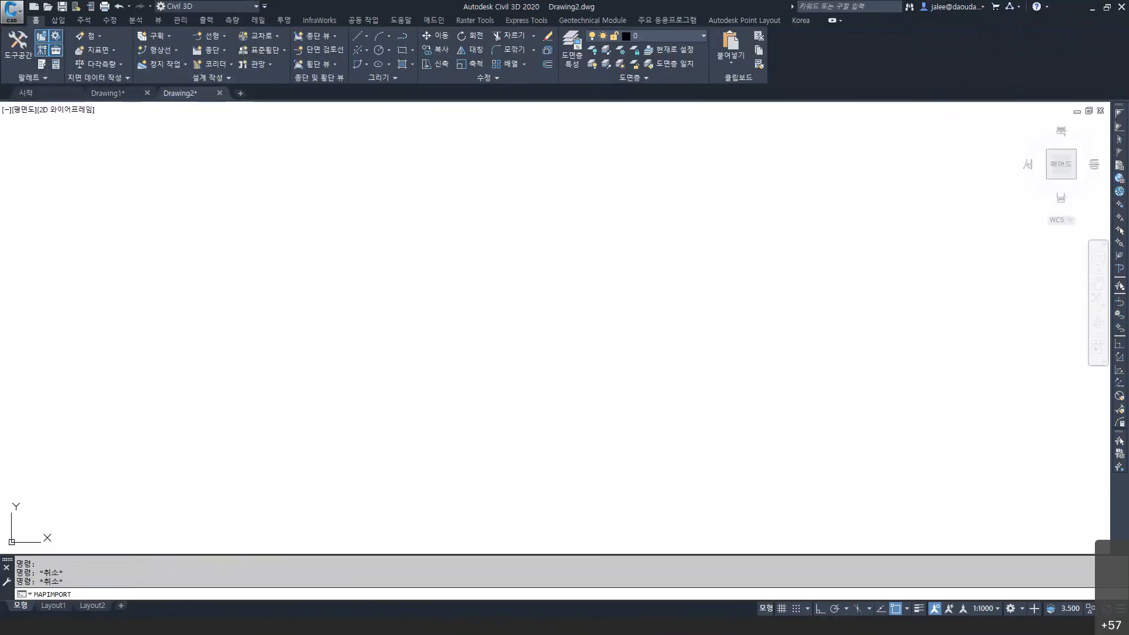
key(Return)
click(349, 164)
double_click(349, 164)
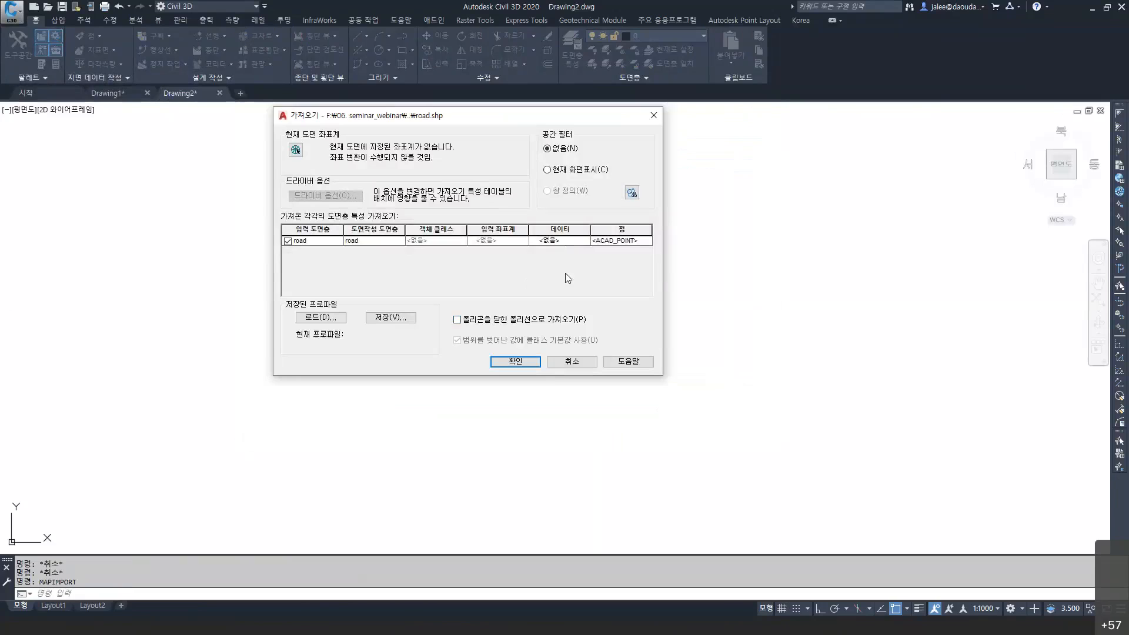
click(516, 361)
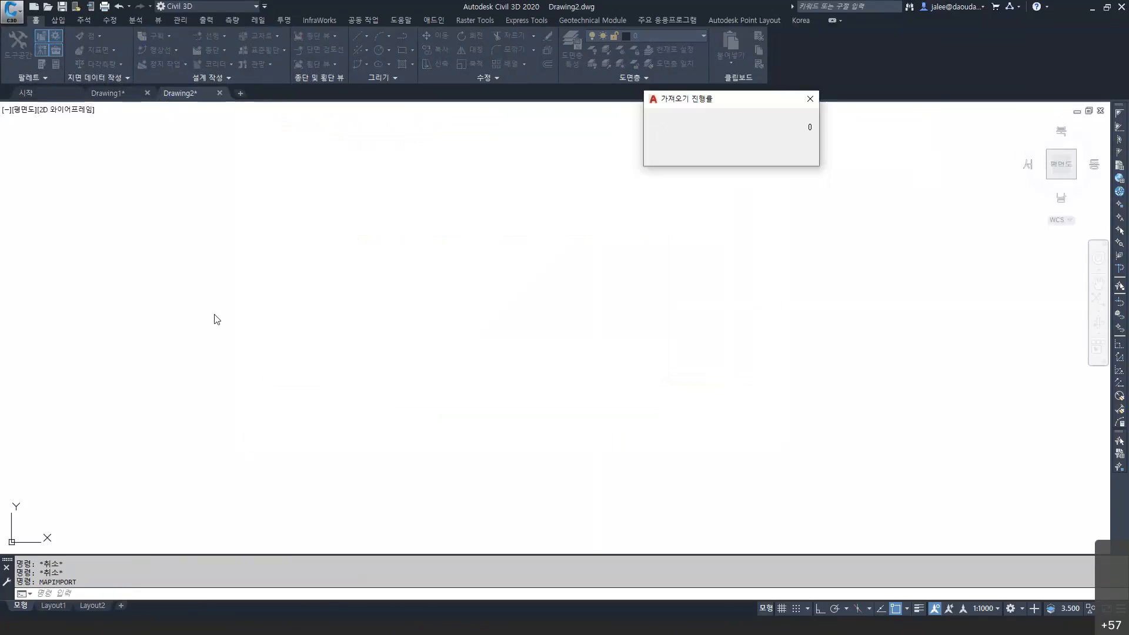
Display the full extent of the imported road lines and select two adjoining segments of one long road
middle_drag(438, 339, 433, 332)
middle_click(434, 331)
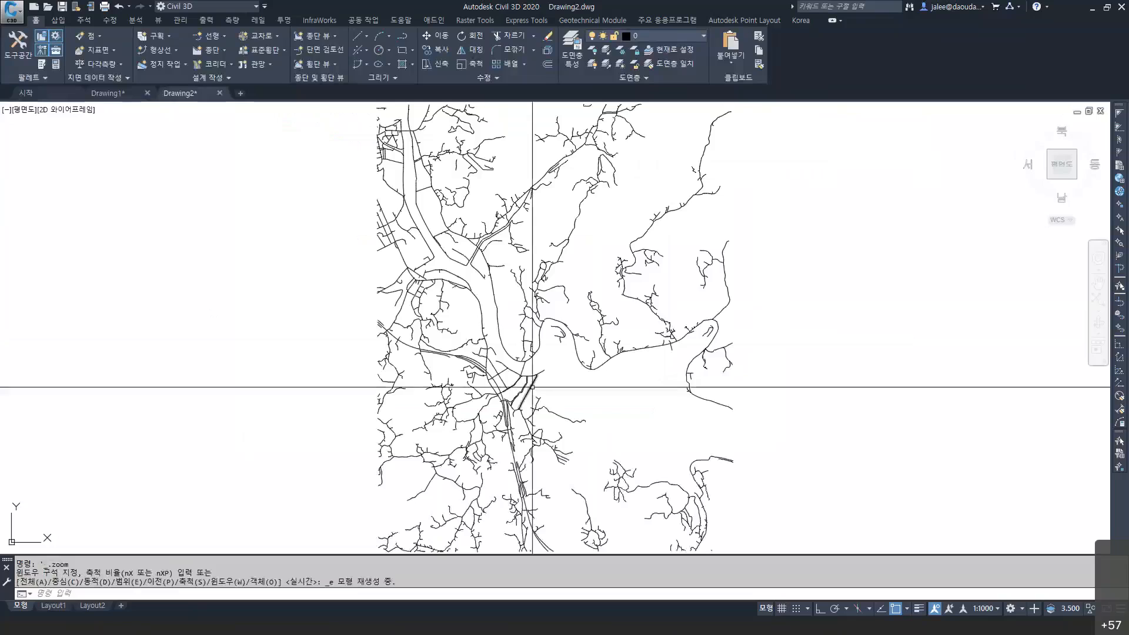
scroll(532, 387, up, 5)
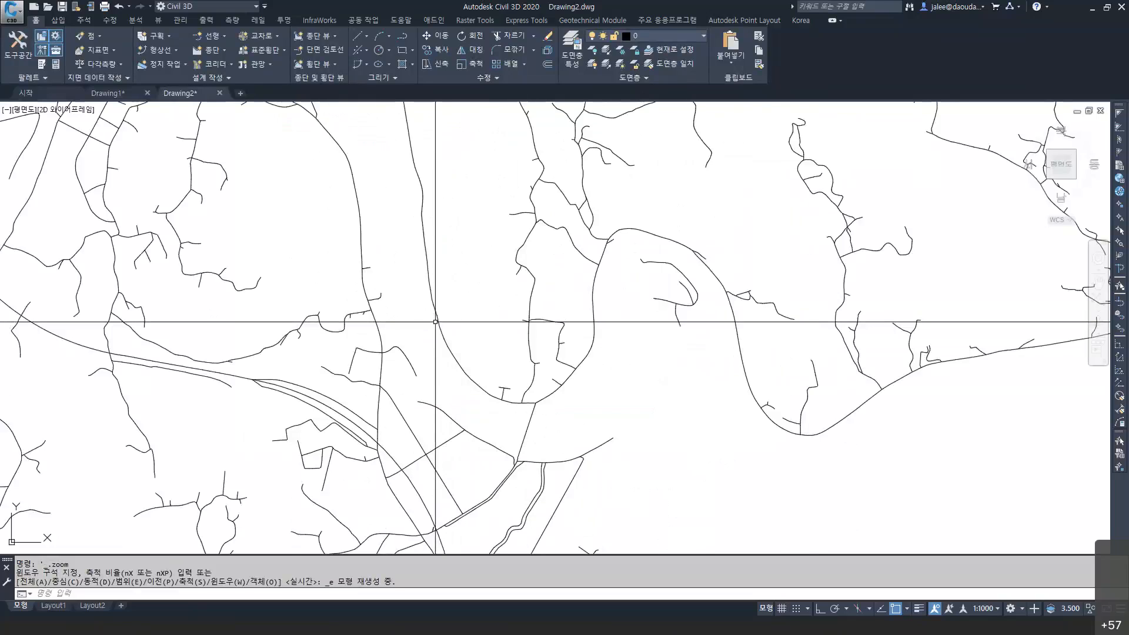
click(435, 321)
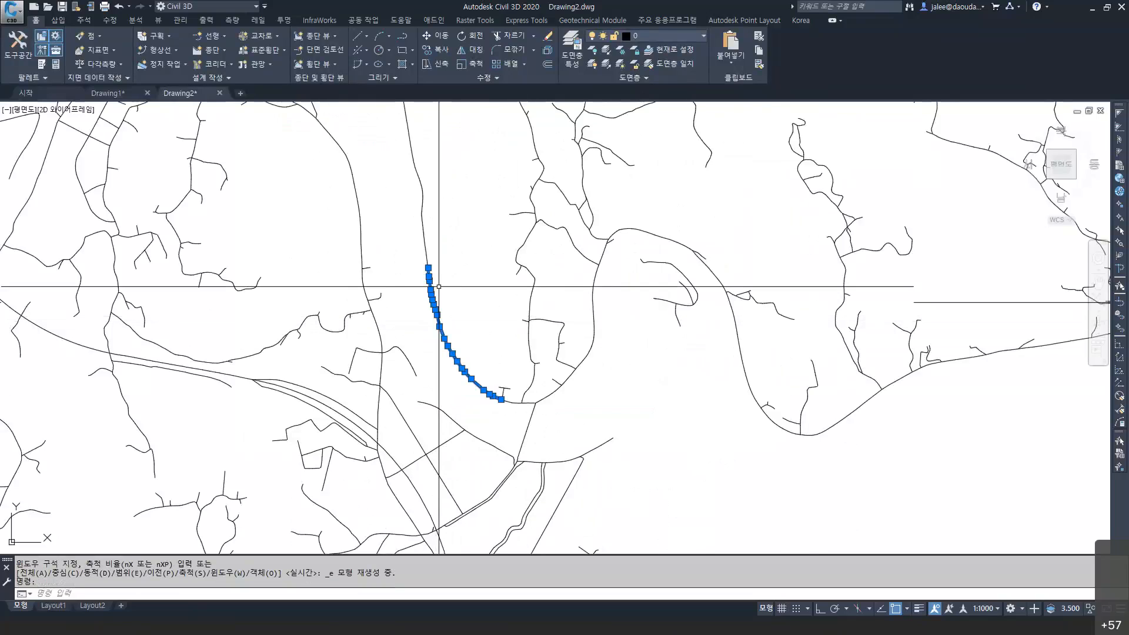
click(425, 247)
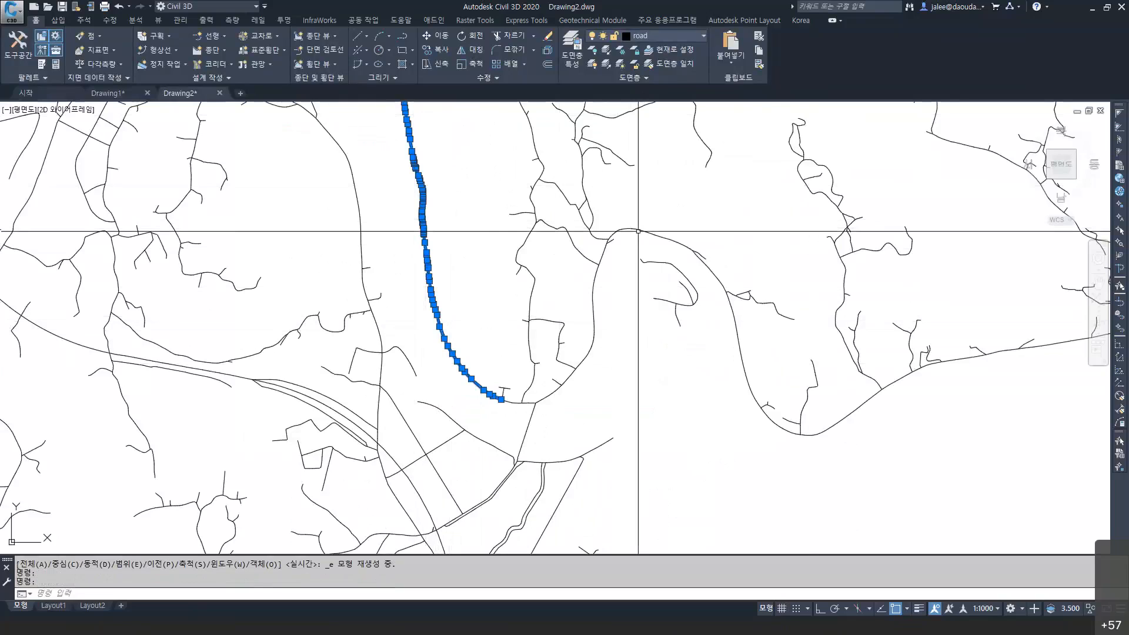
Examine how the minor road lines branch and meet at their junctions, and clear the selection
scroll(638, 231, down, 3)
scroll(617, 258, up, 6)
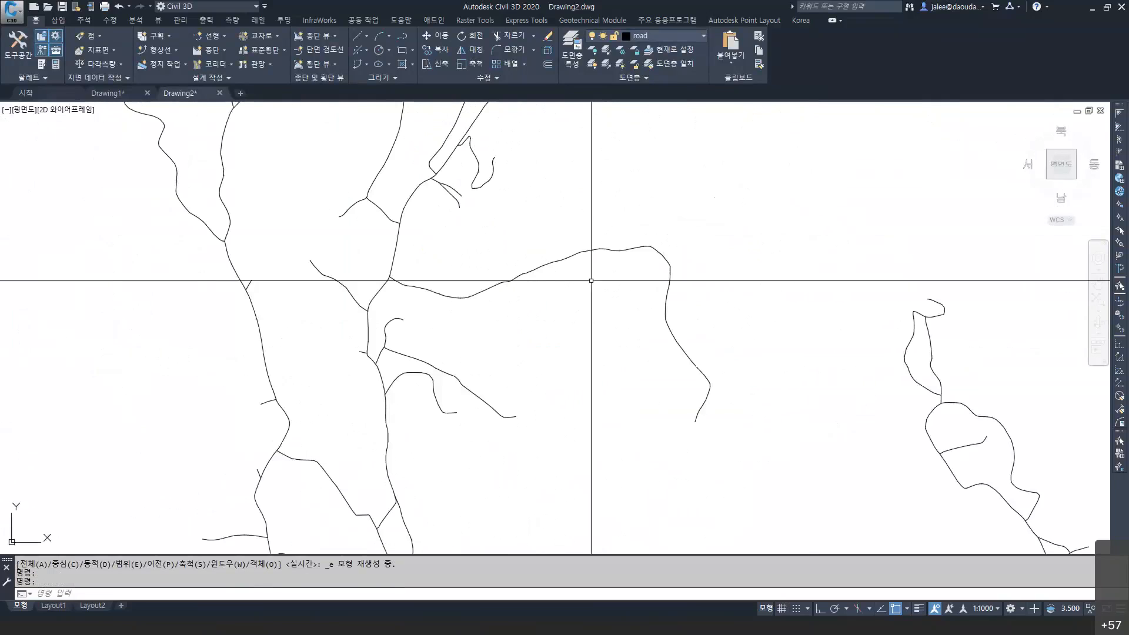
scroll(439, 195, up, 7)
mouse_move(446, 157)
middle_down()
mouse_move(448, 307)
mouse_move(417, 329)
middle_up()
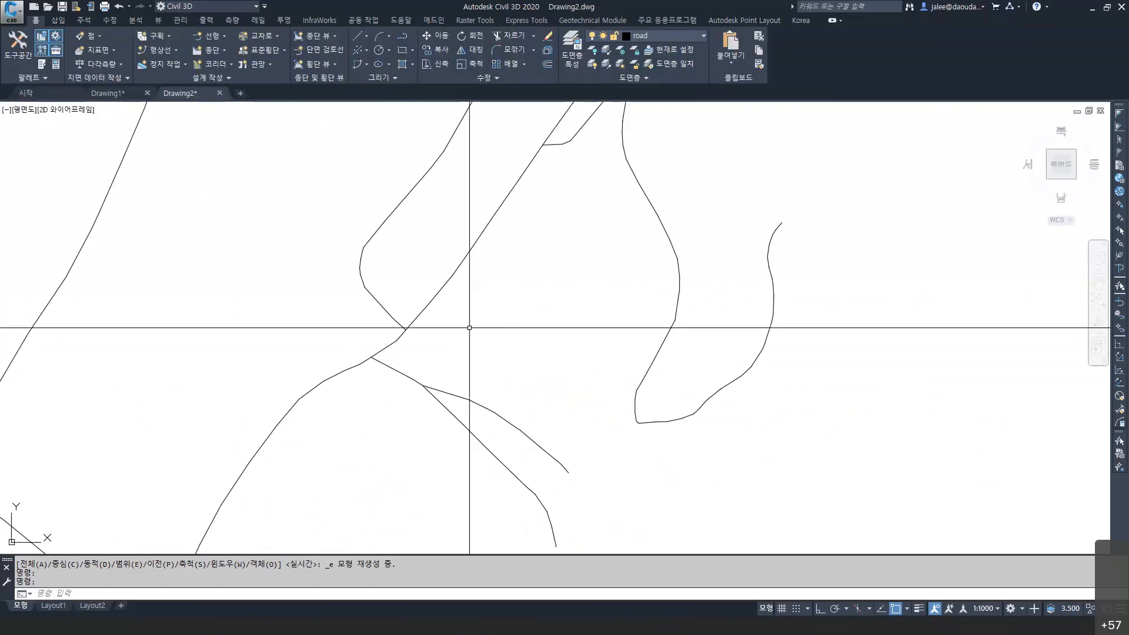
scroll(488, 335, down, 5)
scroll(502, 345, up, 2)
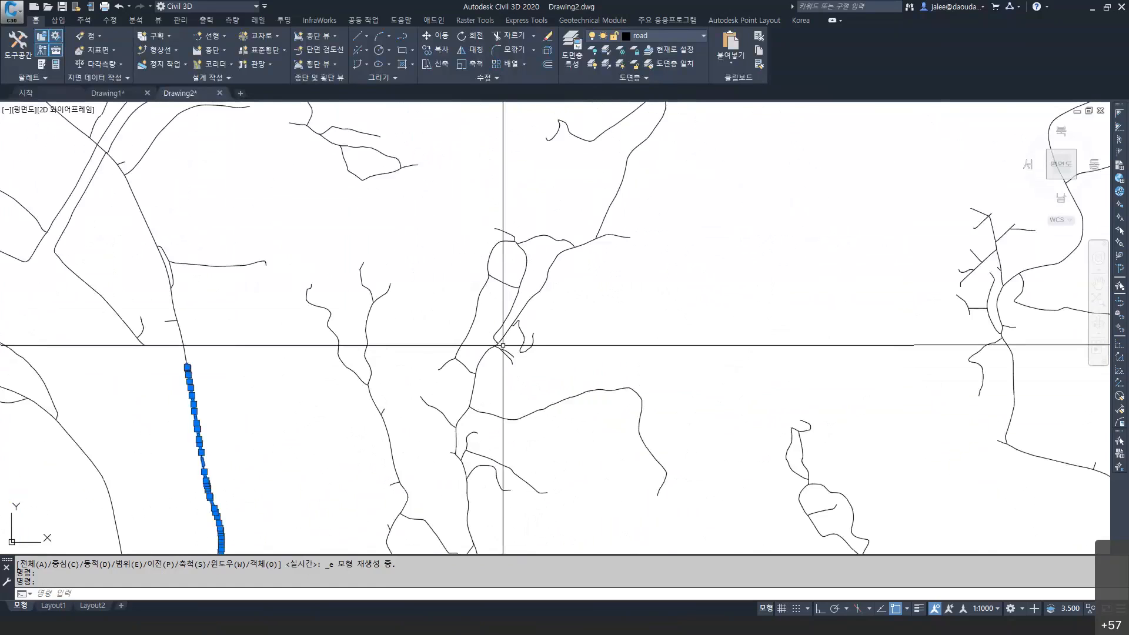
scroll(503, 346, down, 4)
key(Escape)
key(Escape)
Inspect the short branch lines beside the curved main road, then review the whole road network
scroll(497, 335, up, 2)
middle_drag(480, 369, 403, 182)
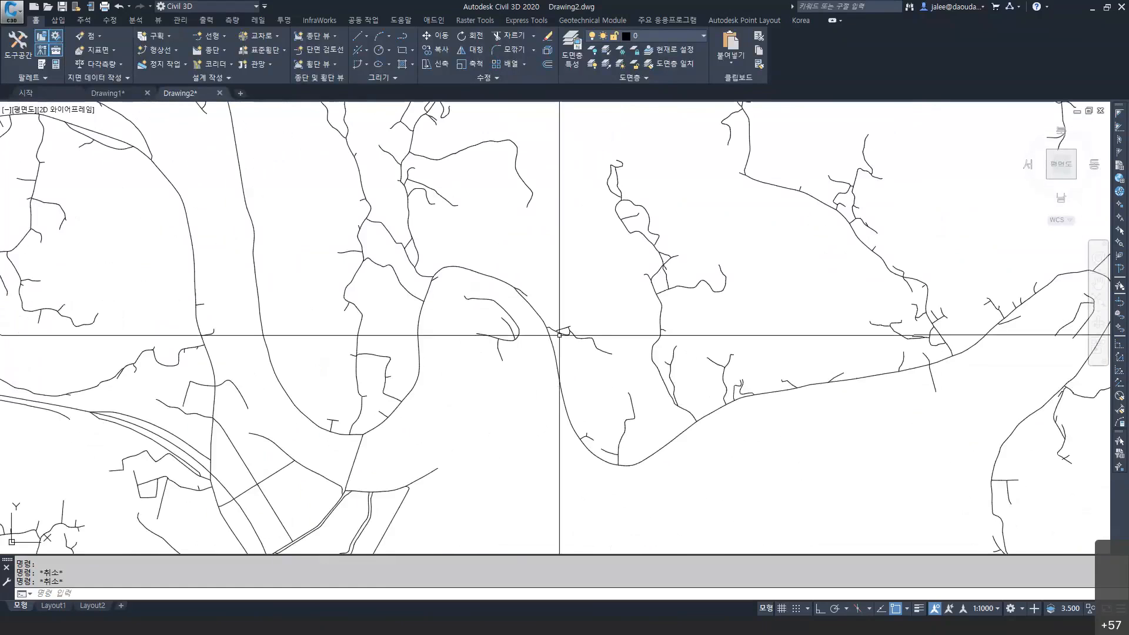
scroll(509, 227, up, 5)
click(614, 254)
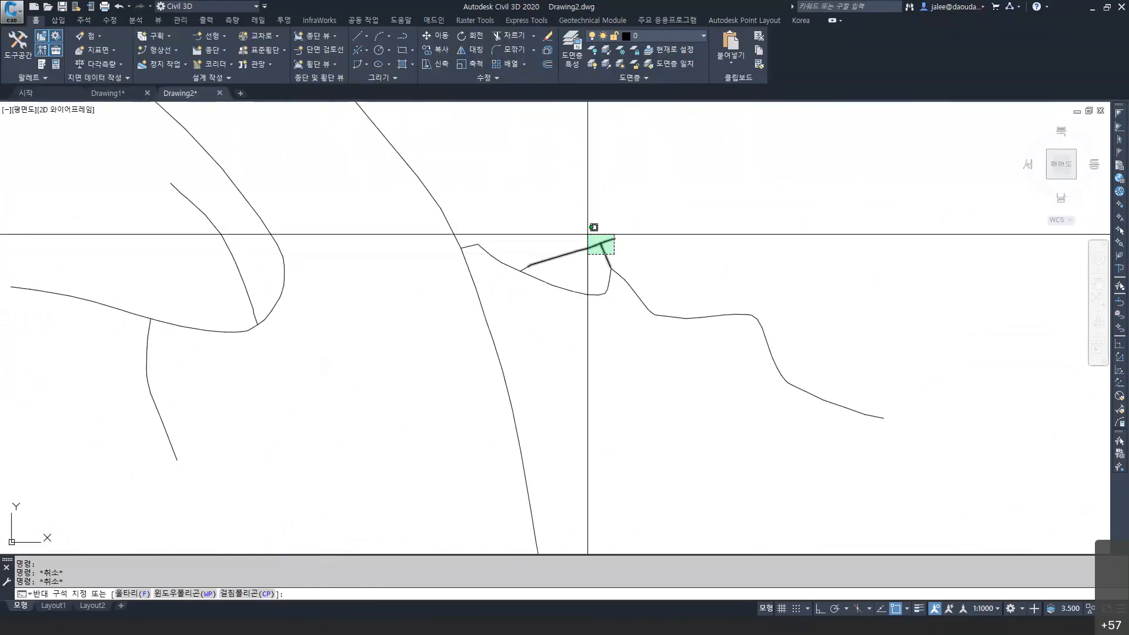
key(Escape)
scroll(577, 242, down, 4)
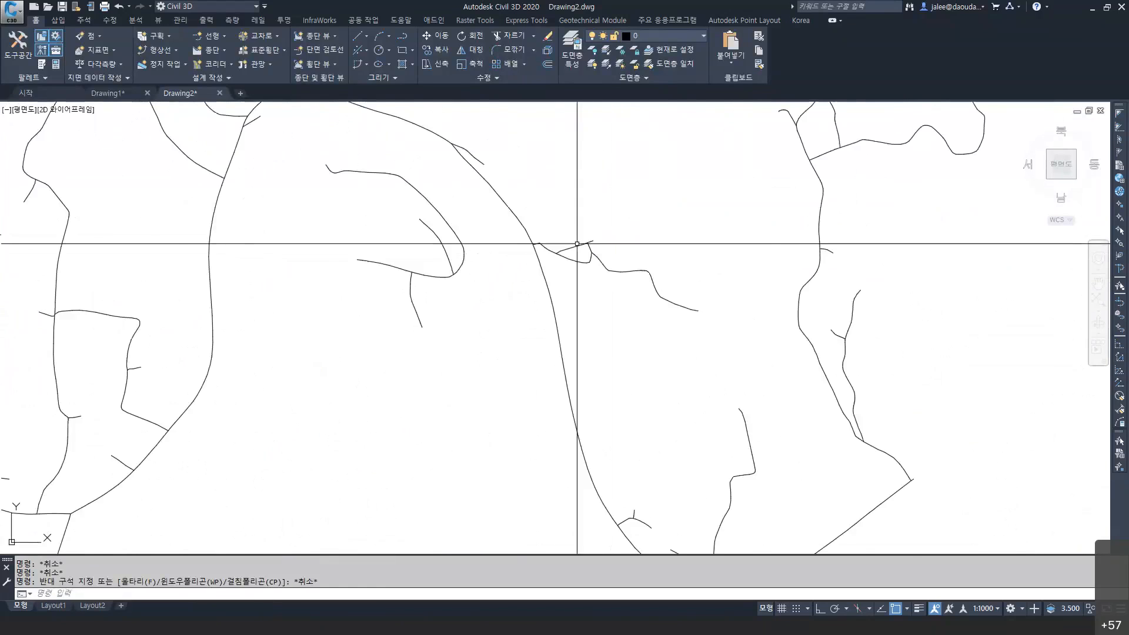
scroll(577, 243, down, 3)
mouse_move(749, 249)
middle_down()
mouse_move(675, 295)
mouse_move(599, 426)
mouse_move(600, 363)
mouse_move(621, 316)
mouse_move(517, 335)
middle_up()
scroll(557, 398, down, 5)
scroll(621, 316, down, 2)
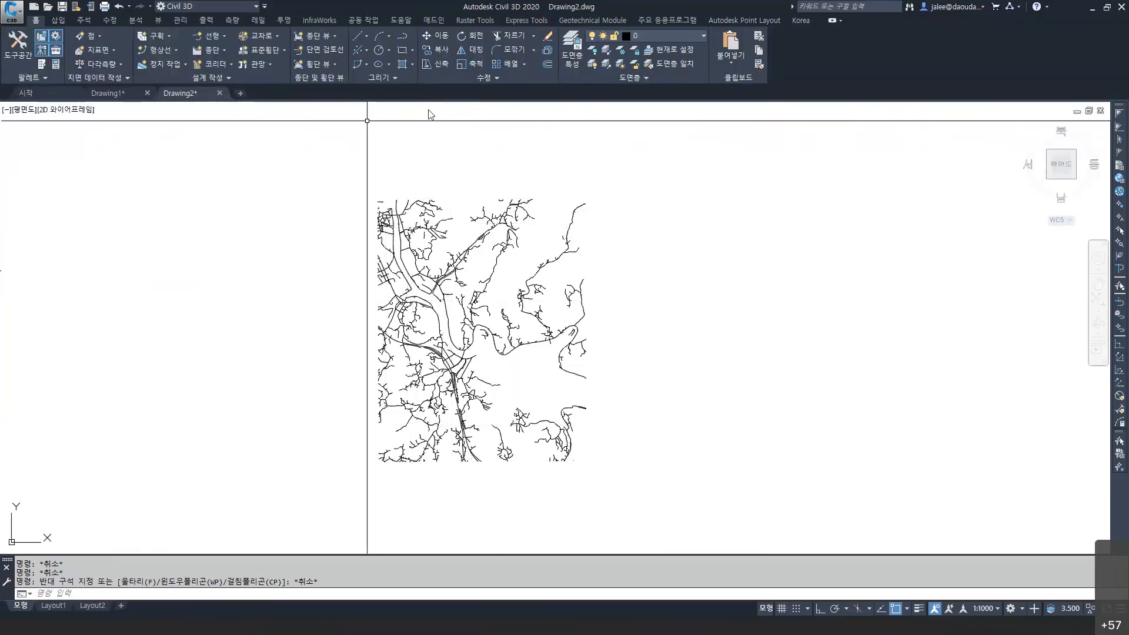
Switch back to InfraWorks and examine the generated roads from the highway out to the wider valley
drag(1059, 8, 771, 111)
click(841, 194)
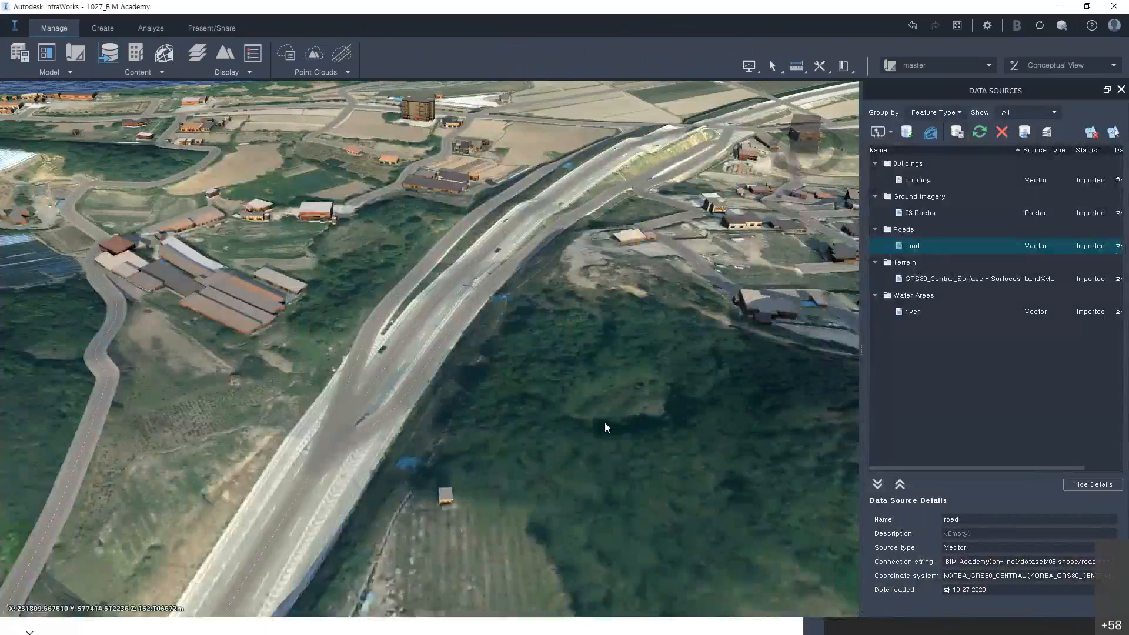
scroll(604, 421, down, 3)
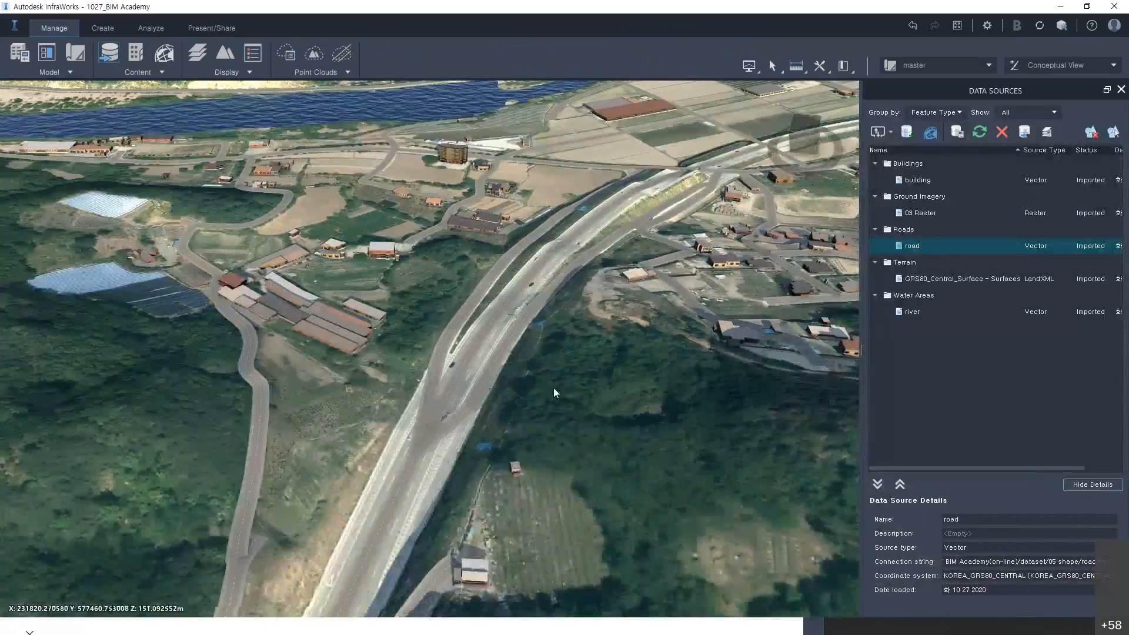
scroll(552, 387, down, 3)
middle_drag(138, 438, 419, 447)
scroll(428, 411, down, 1)
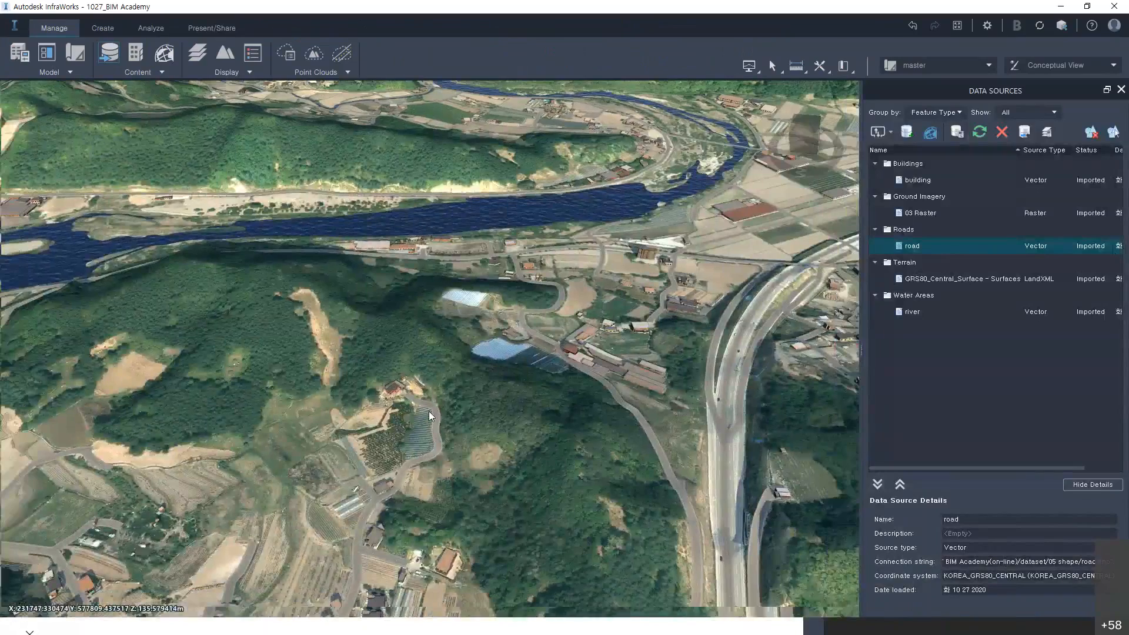
scroll(578, 401, down, 5)
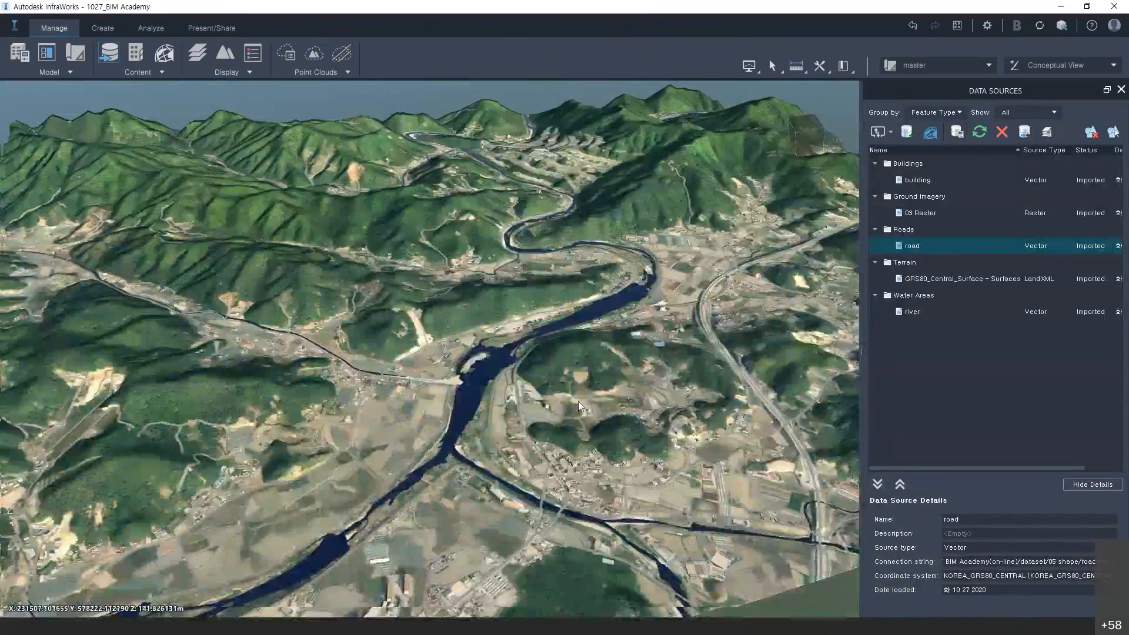
Close the data sources list and bring the mountain valleys beside the river into view
drag(578, 401, 633, 430)
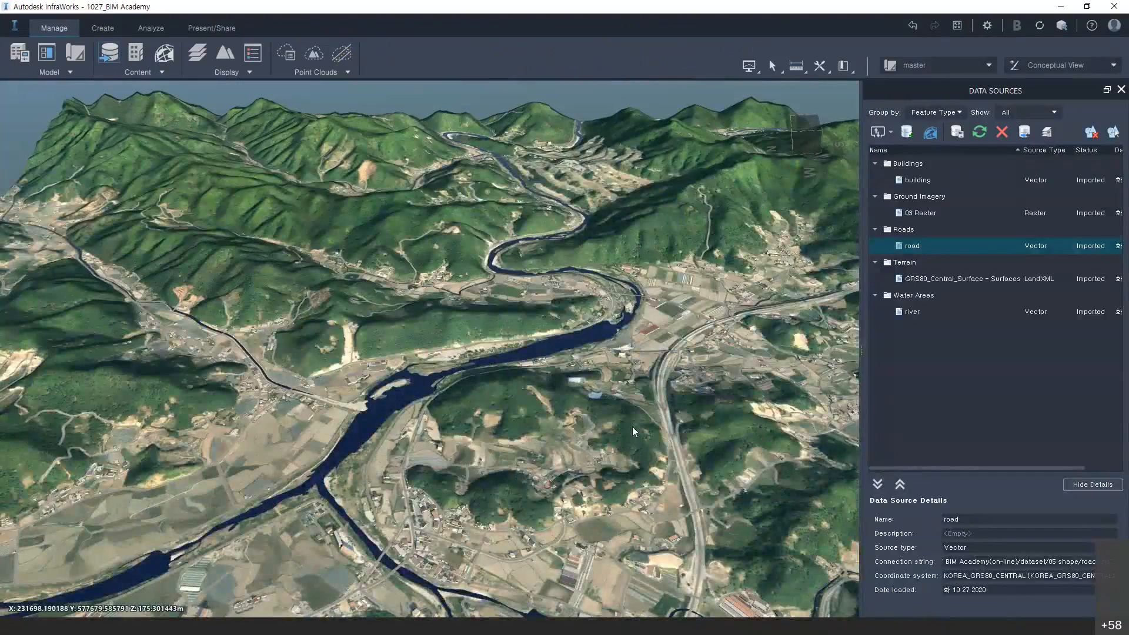
click(101, 28)
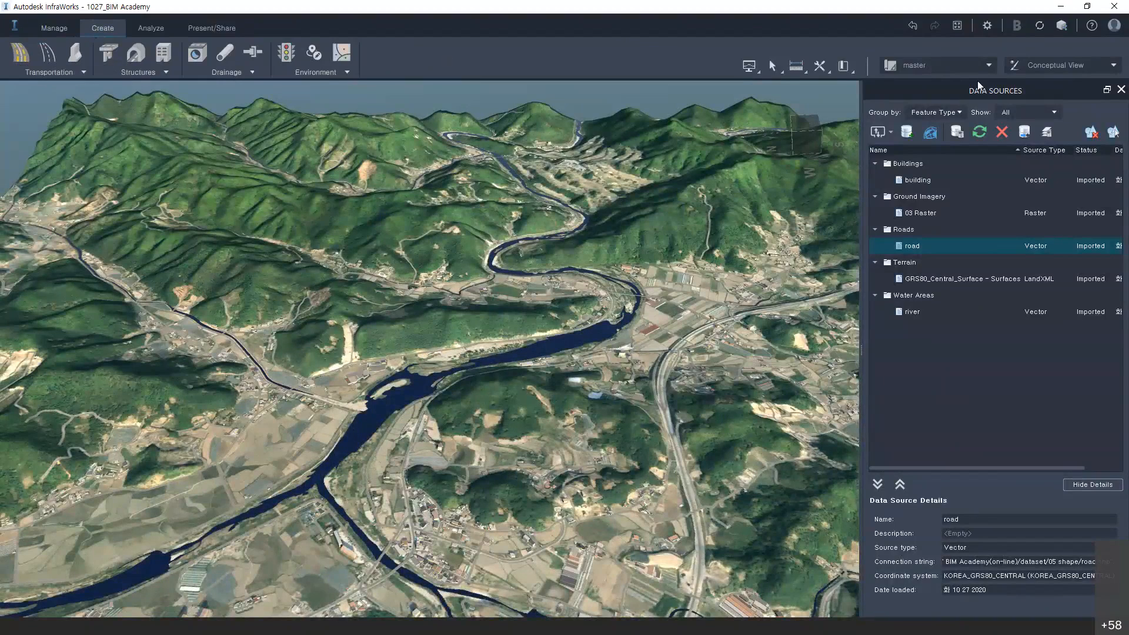
click(1122, 90)
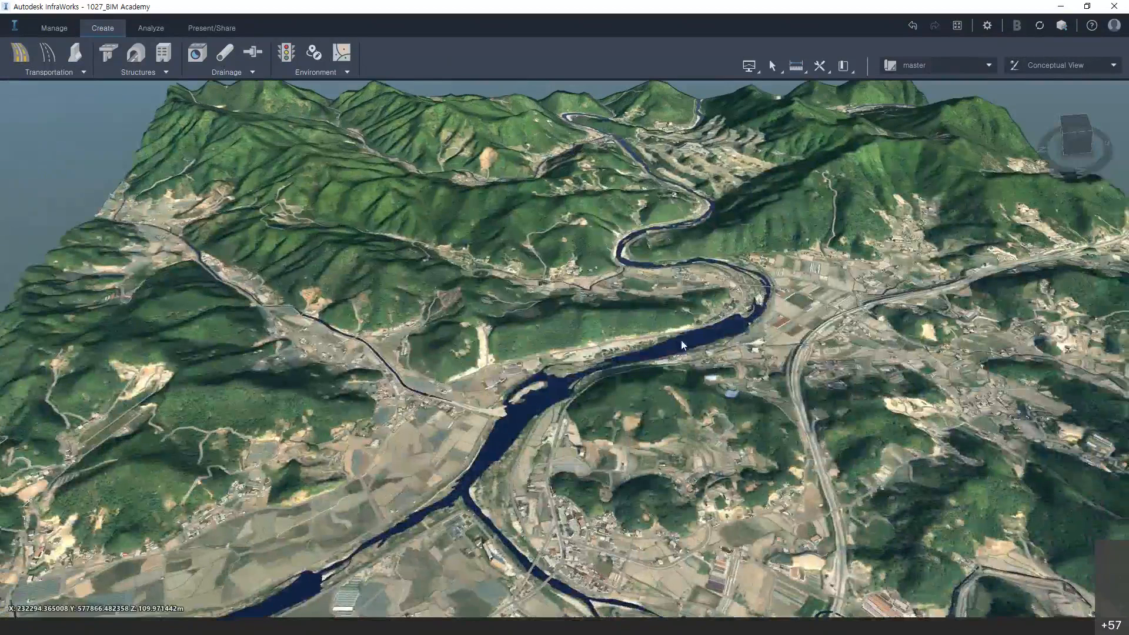
drag(681, 340, 400, 358)
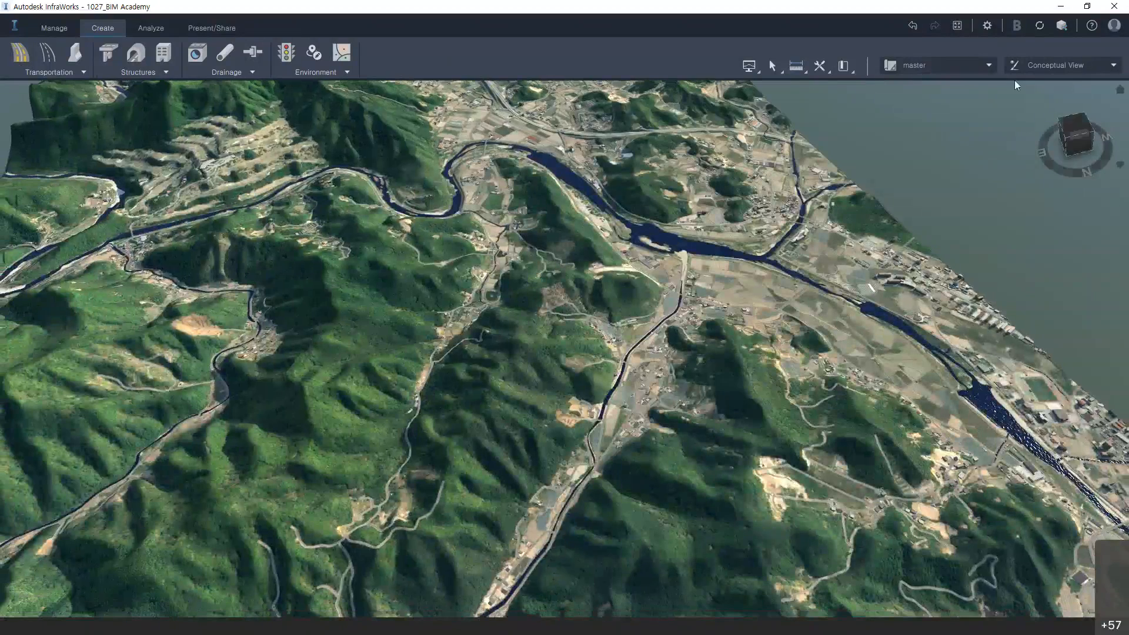
Add a new proposal named road, based on the master proposal
click(989, 66)
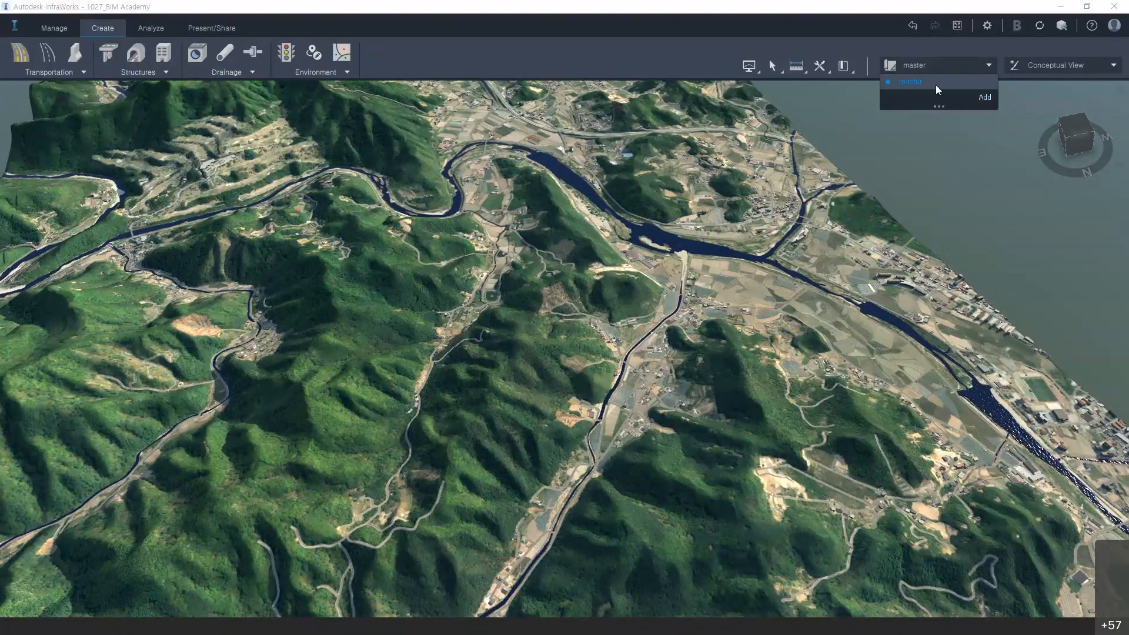
click(985, 97)
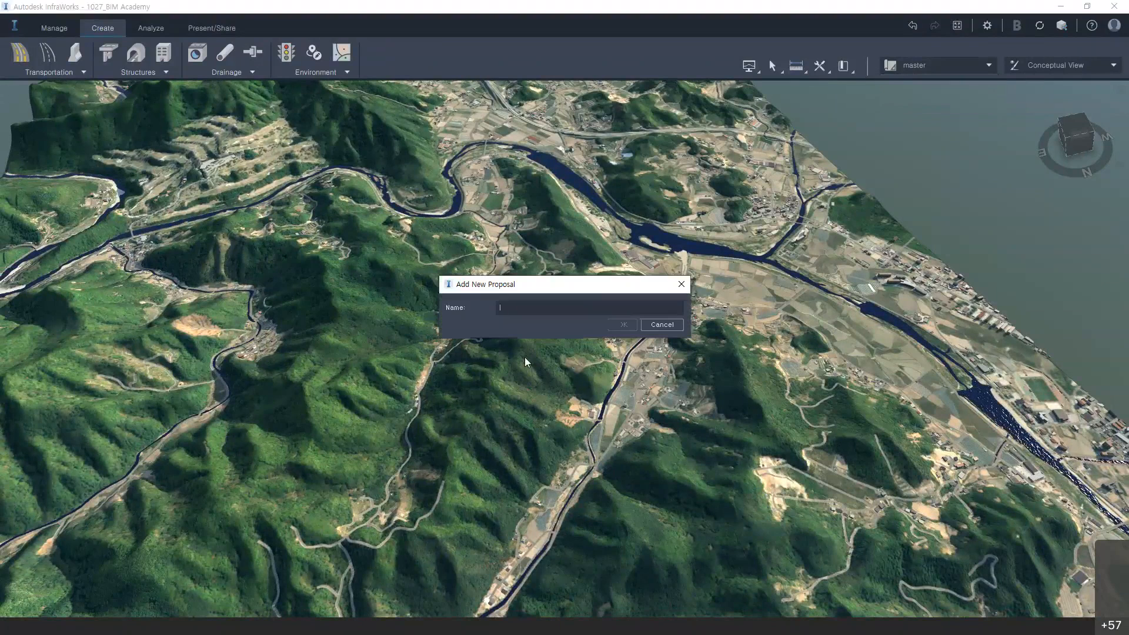
text(road)
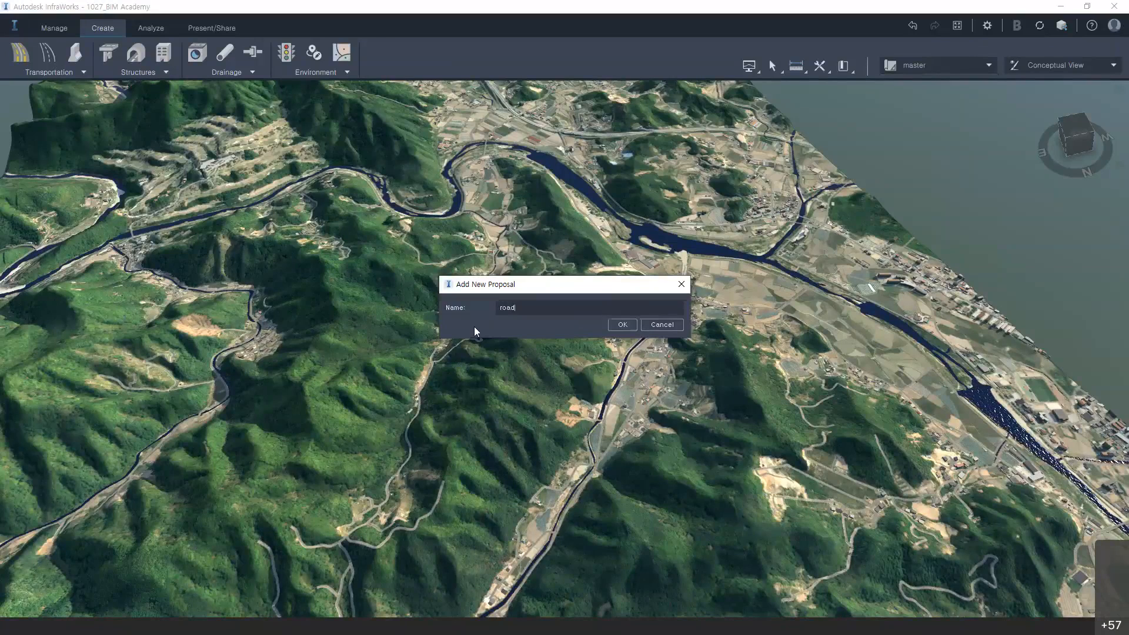
click(617, 325)
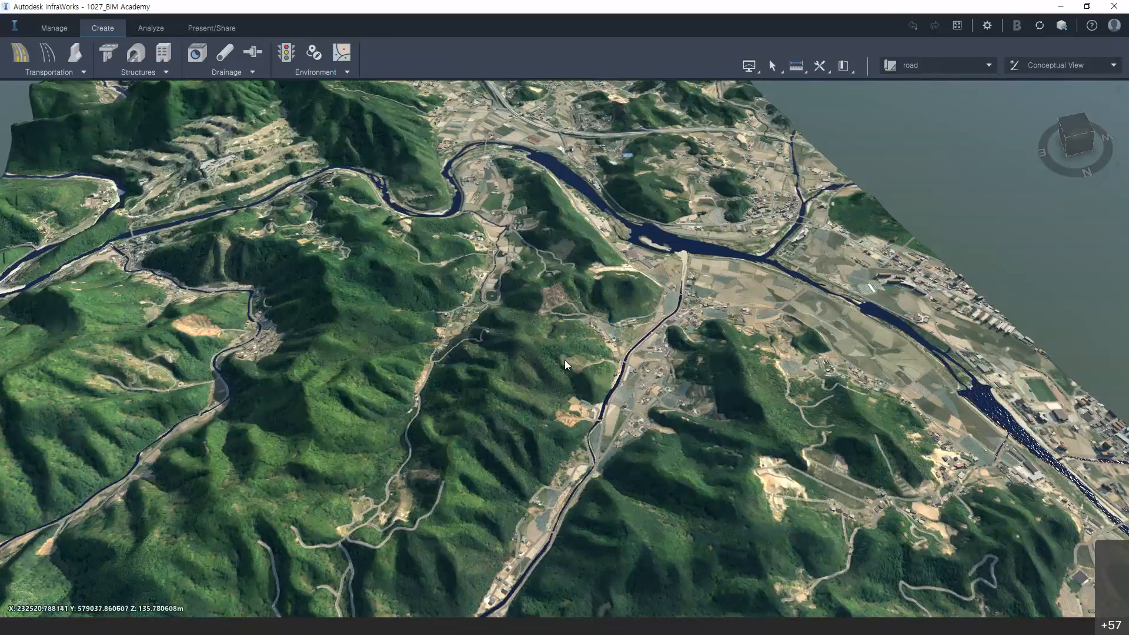
Start a planning road for the mountainous area and browse the draw styles, keeping Boulevard with Fall Hardwood
scroll(565, 360, down, 2)
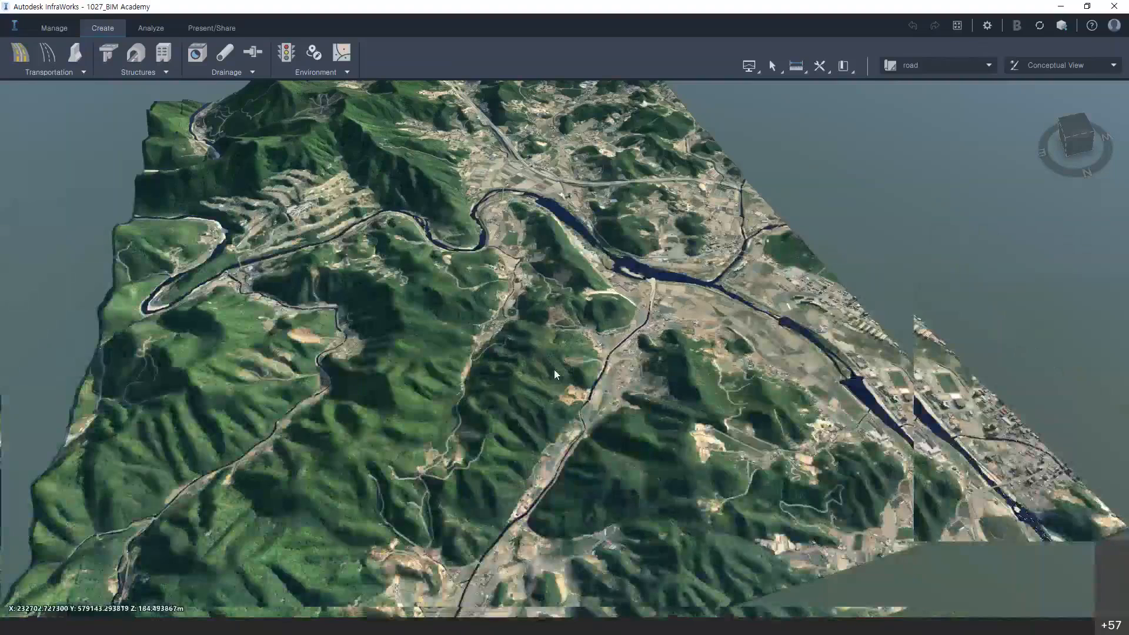
scroll(436, 444, down, 2)
drag(436, 443, 488, 400)
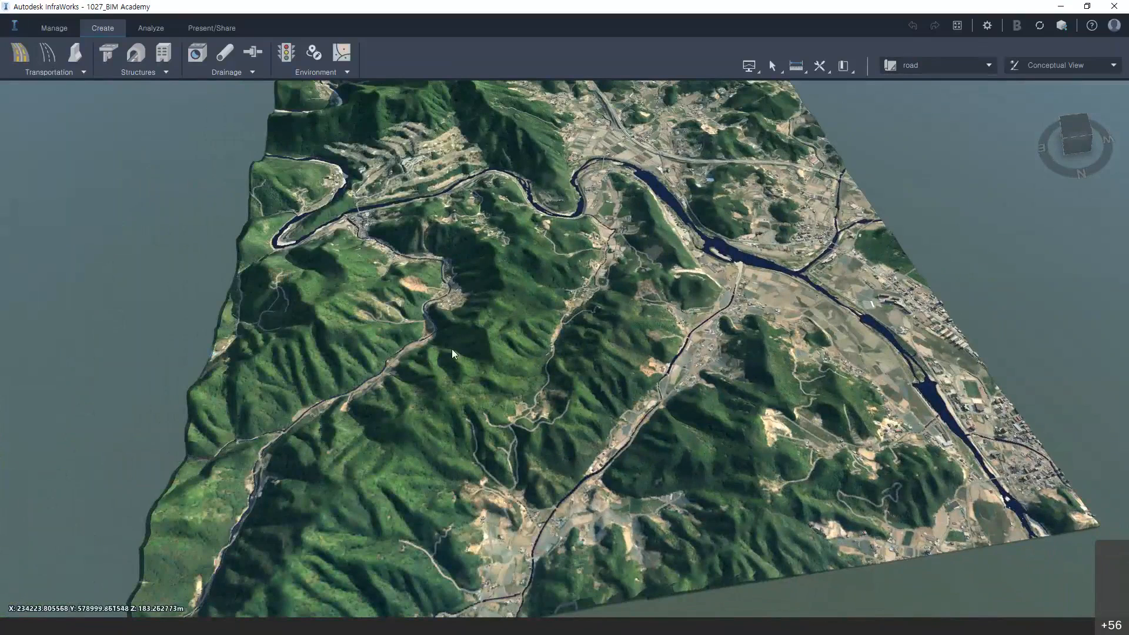
scroll(447, 387, down, 1)
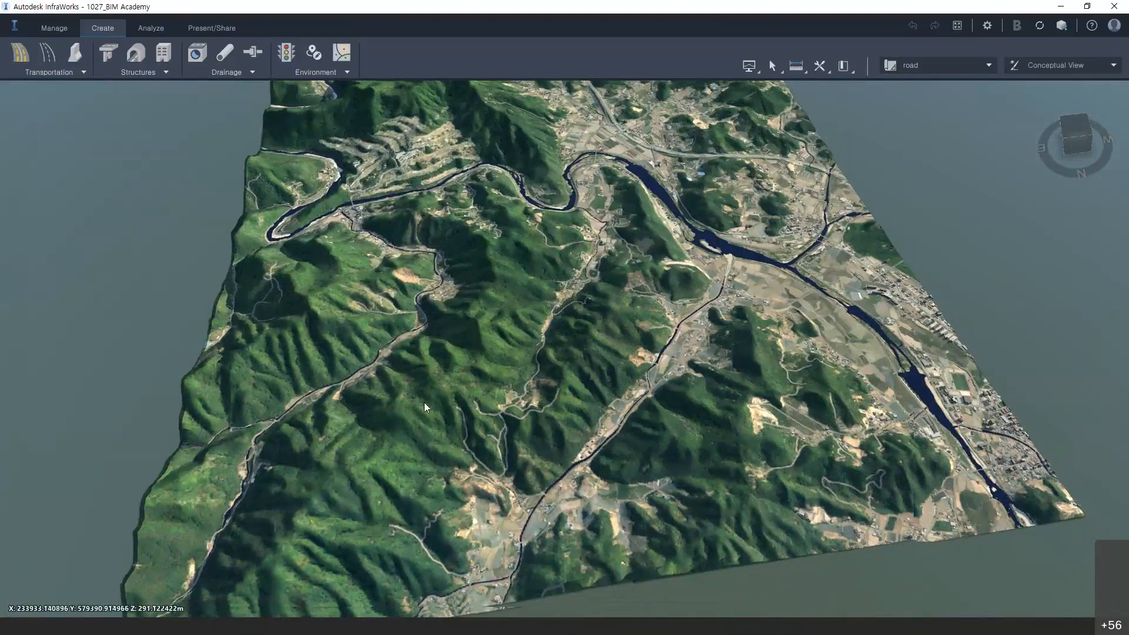
drag(424, 402, 365, 400)
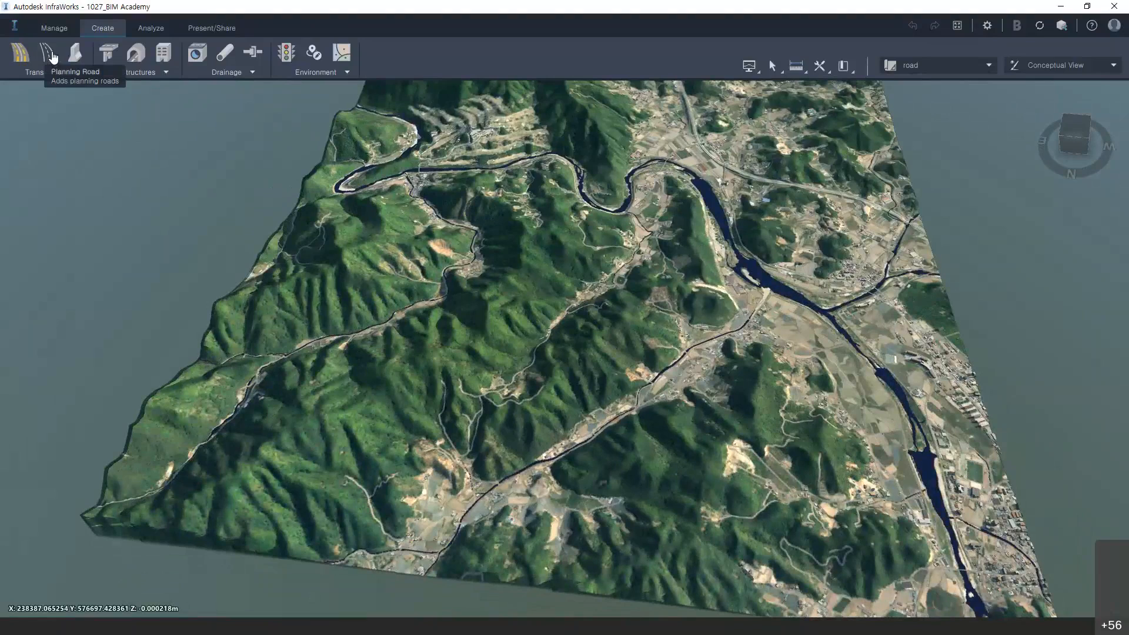
click(47, 60)
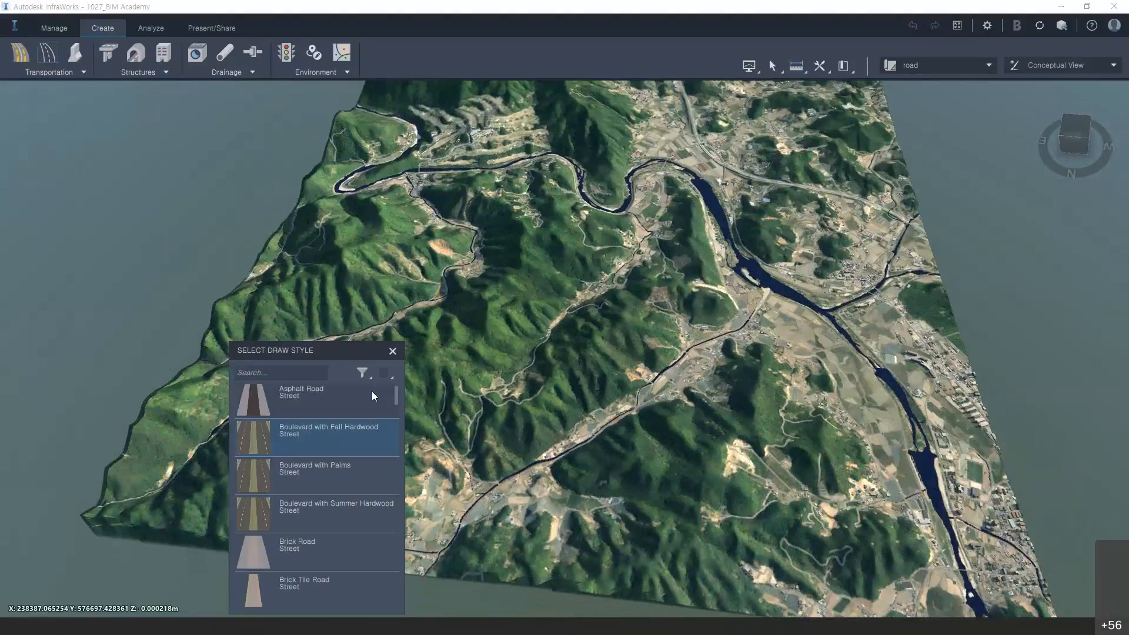
drag(298, 347, 80, 136)
scroll(90, 305, down, 3)
scroll(91, 315, down, 3)
scroll(90, 316, up, 5)
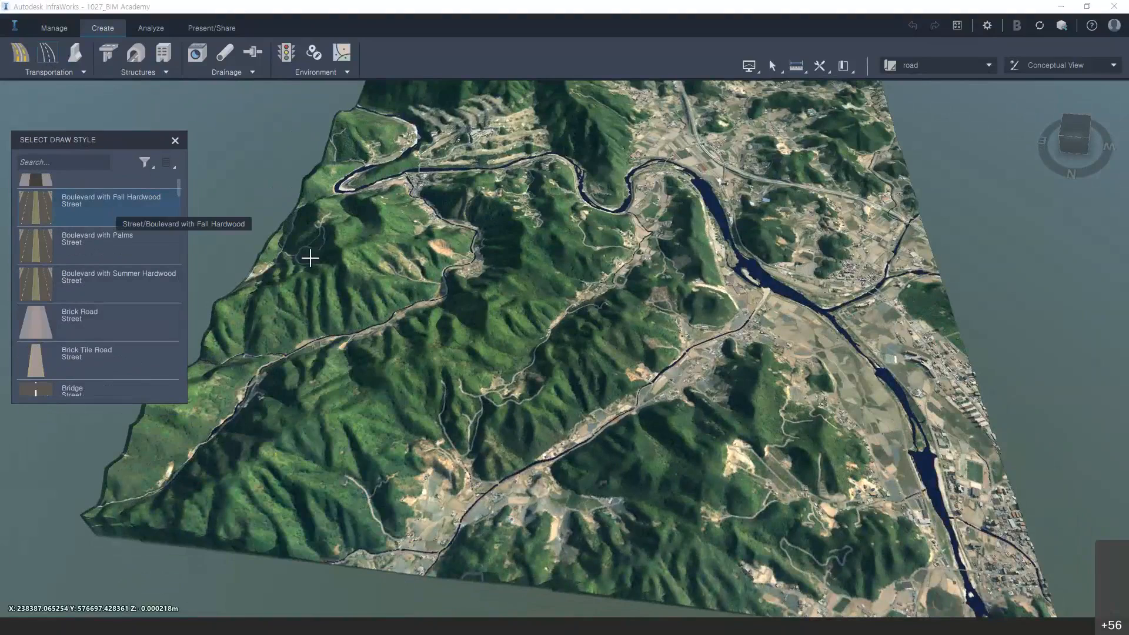
Draw a curved planning road about 2,016 m long over the mountain ridges east of the valley stream, and end the command
click(289, 452)
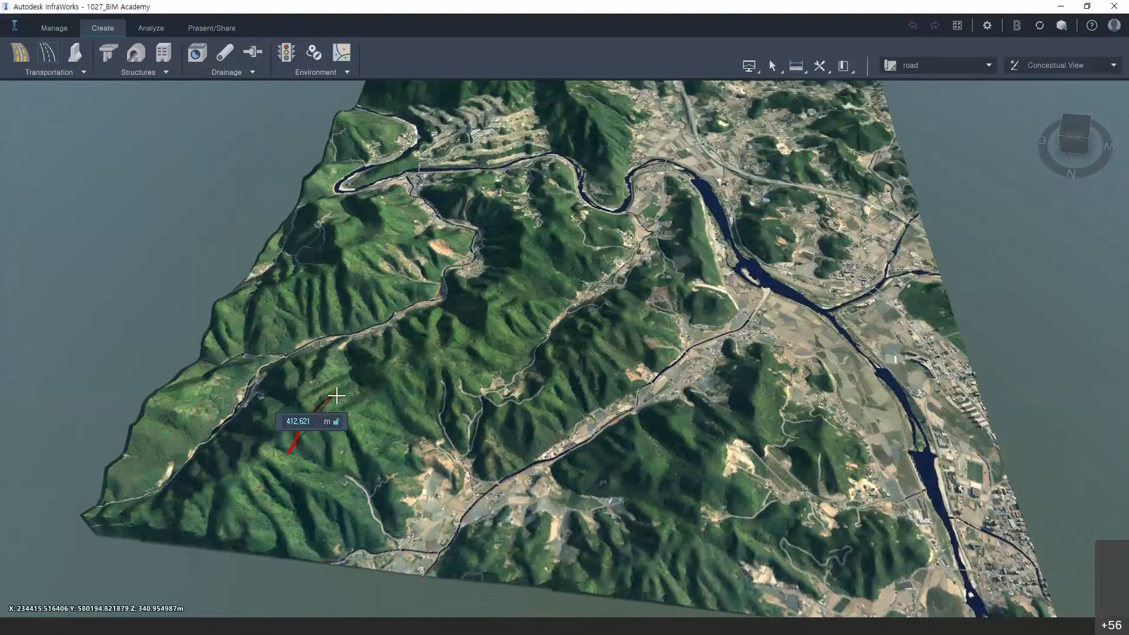
scroll(335, 398, up, 2)
scroll(333, 401, up, 2)
click(360, 383)
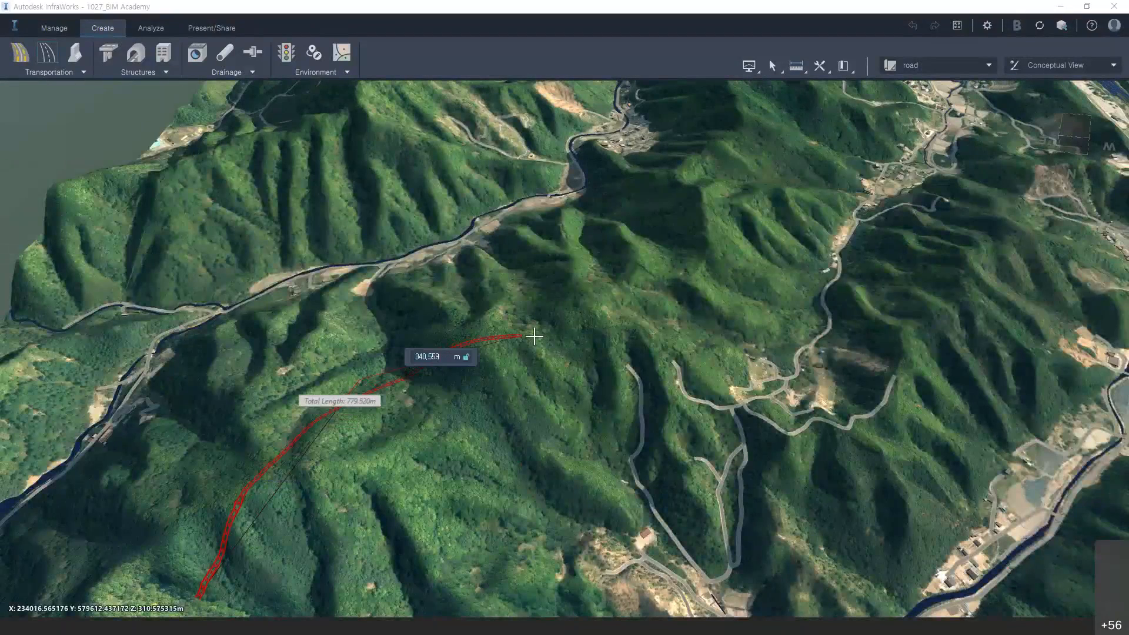
click(533, 336)
click(687, 275)
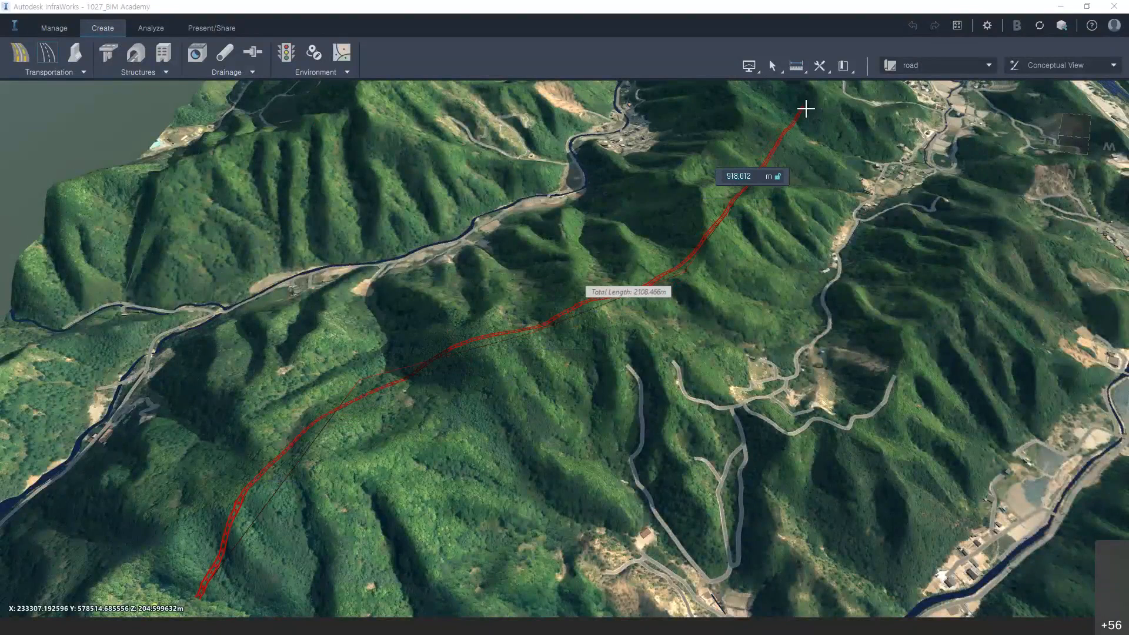
scroll(778, 122, up, 1)
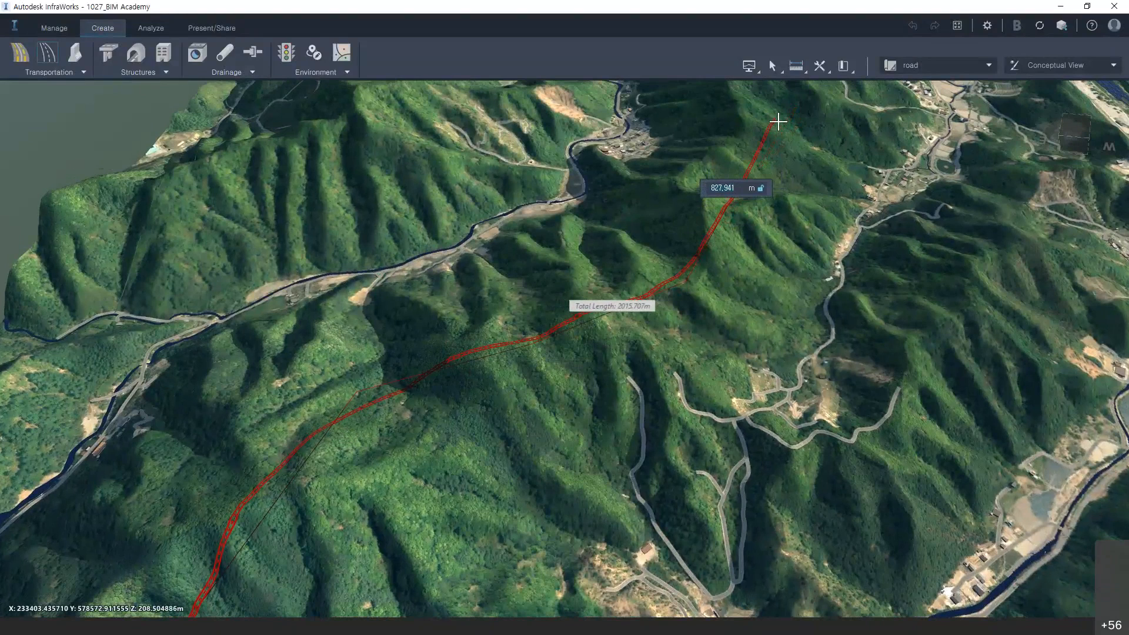
double_click(778, 122)
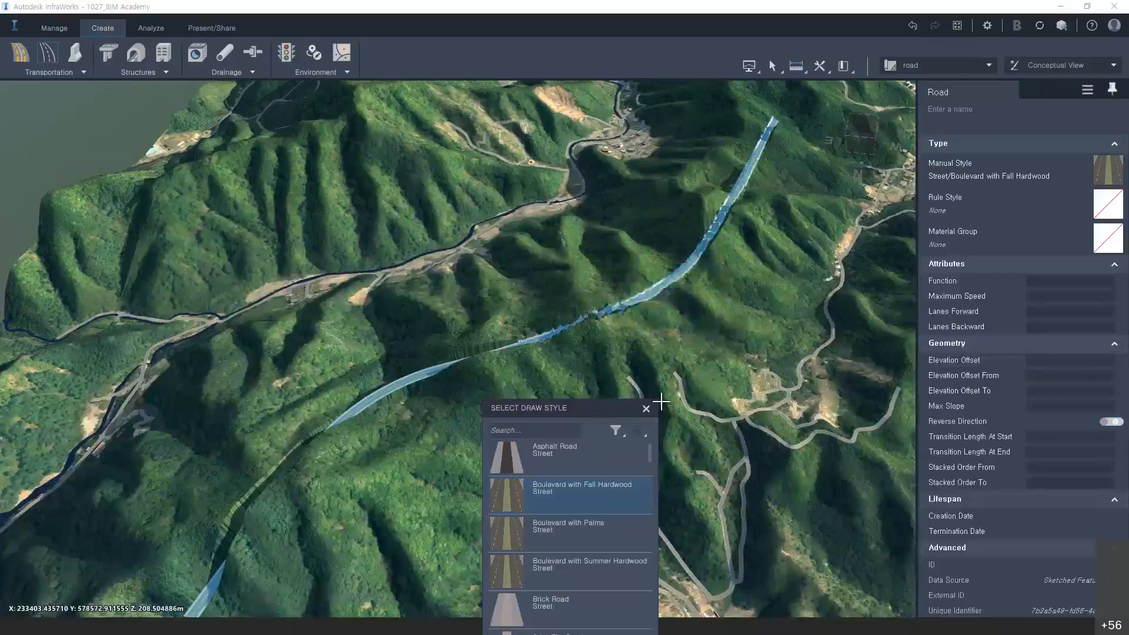
key(Escape)
key(Escape)
Draw a PI-based, two-lane component road about 1,700 m long between the planning road and the valley stream, and deselect it
drag(456, 492, 500, 440)
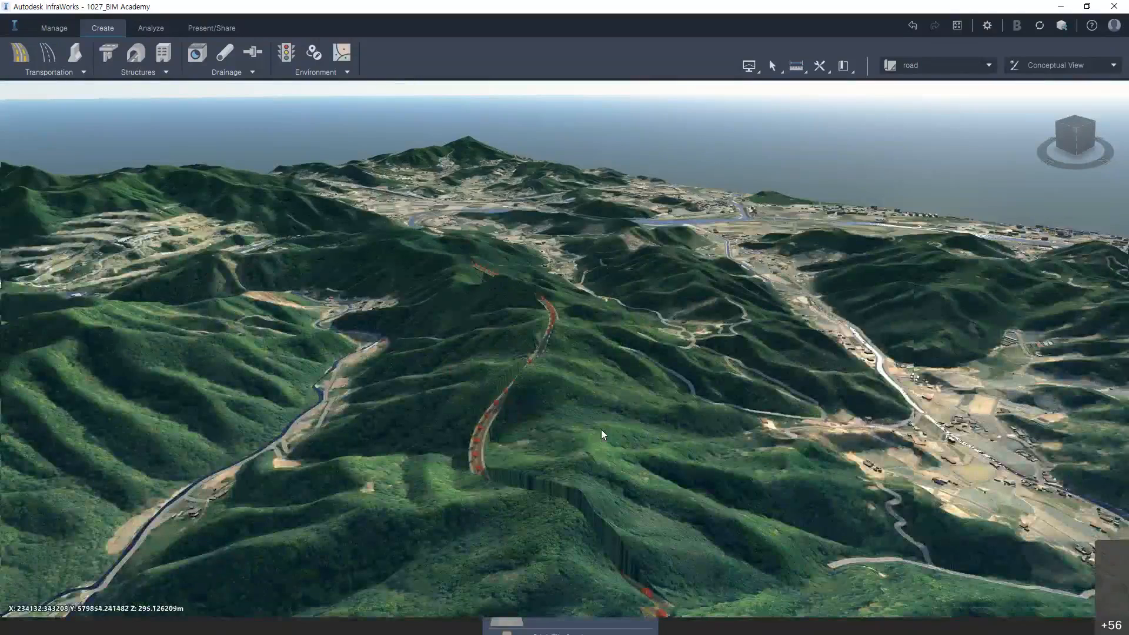
drag(600, 429, 133, 176)
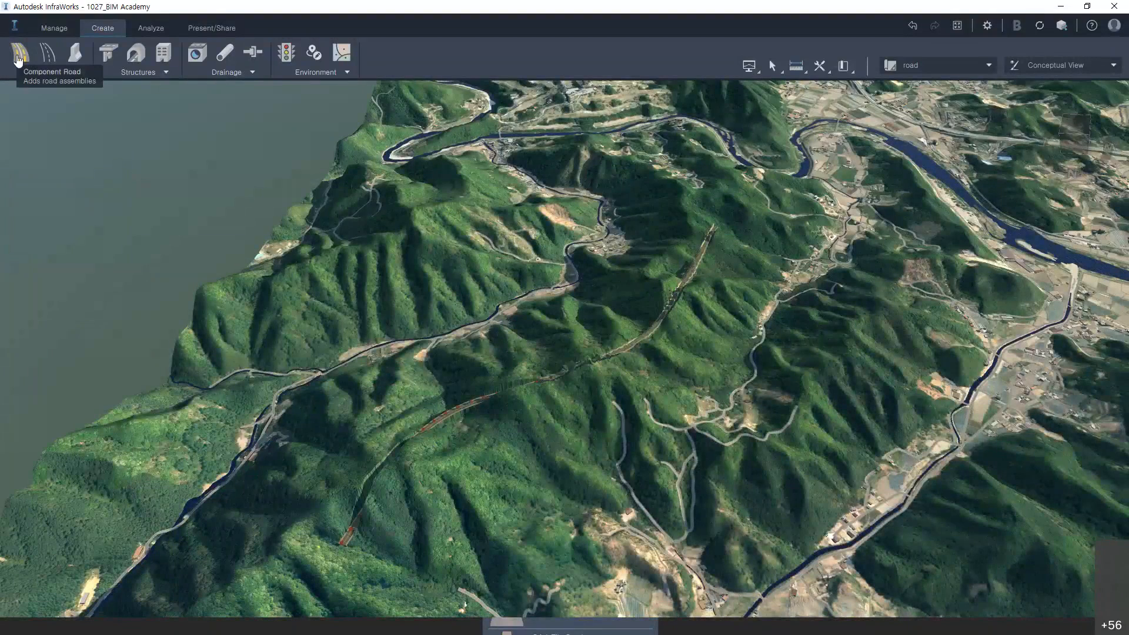
click(19, 56)
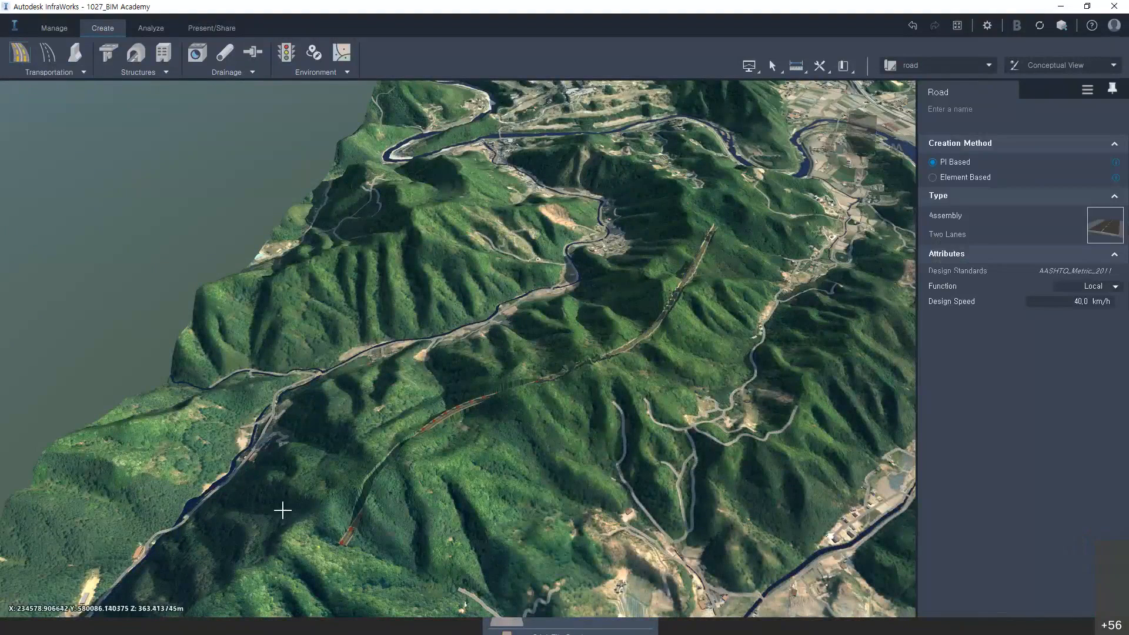
click(283, 509)
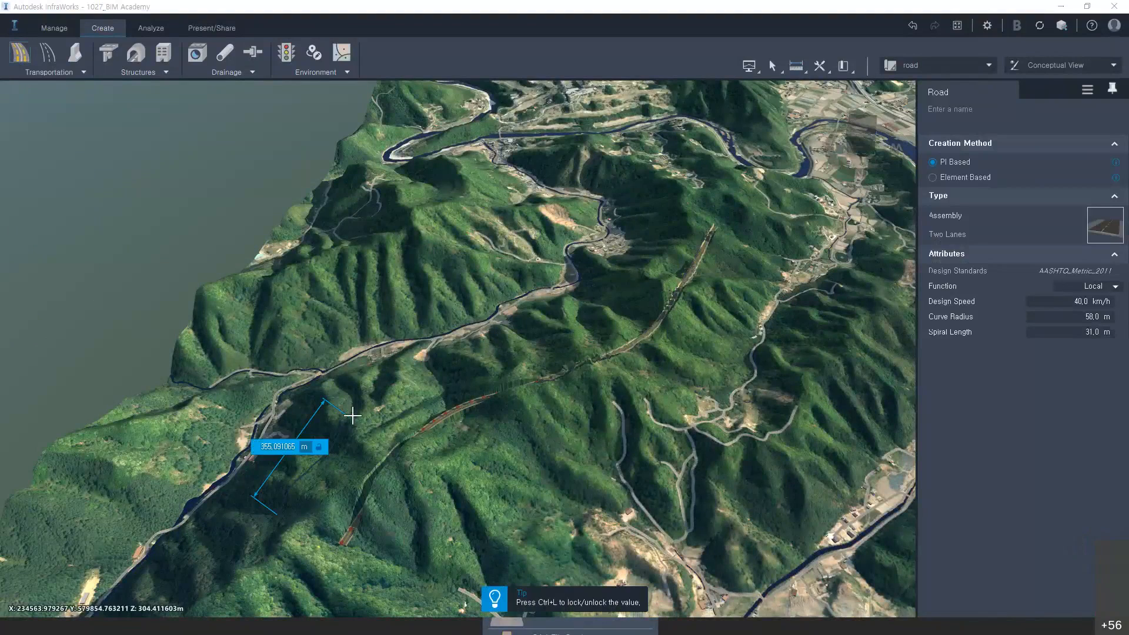
click(356, 402)
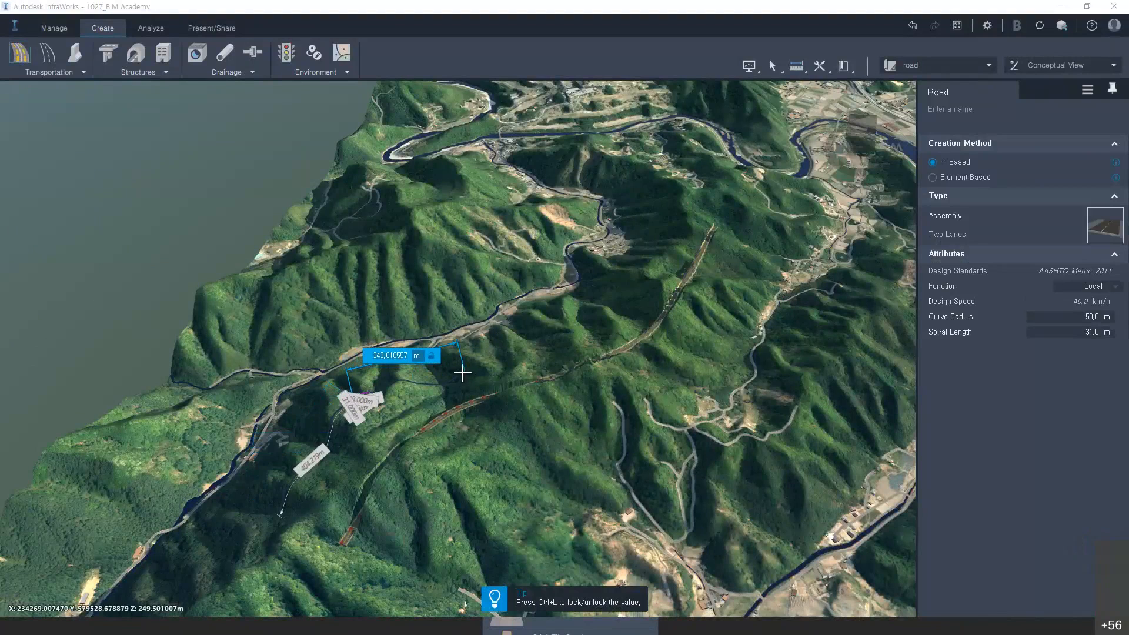
scroll(462, 372, up, 2)
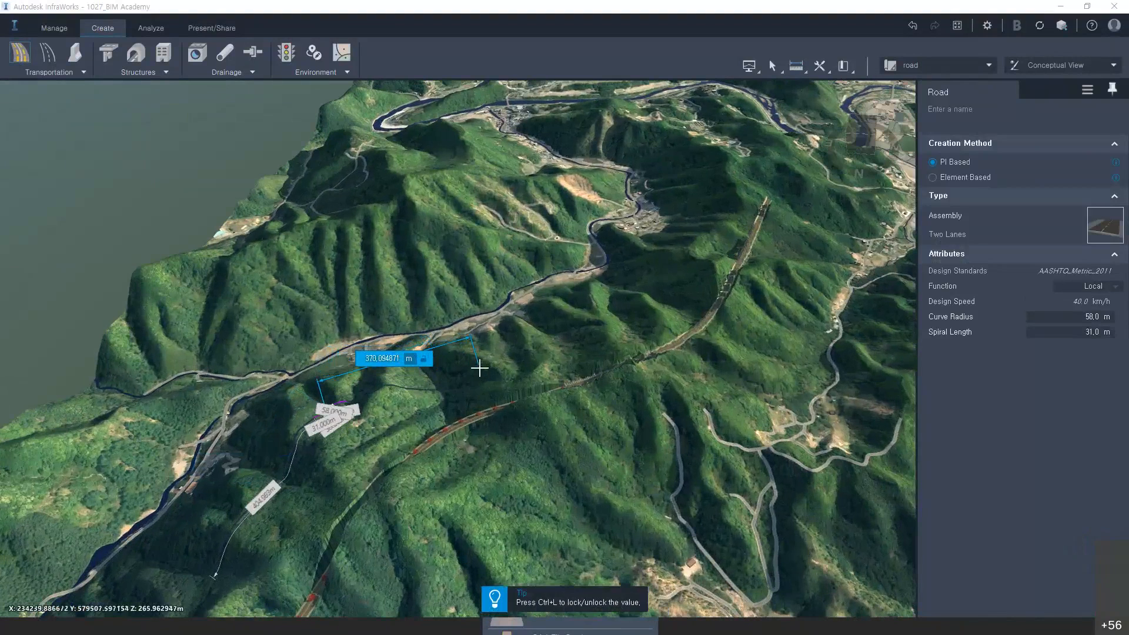
click(478, 367)
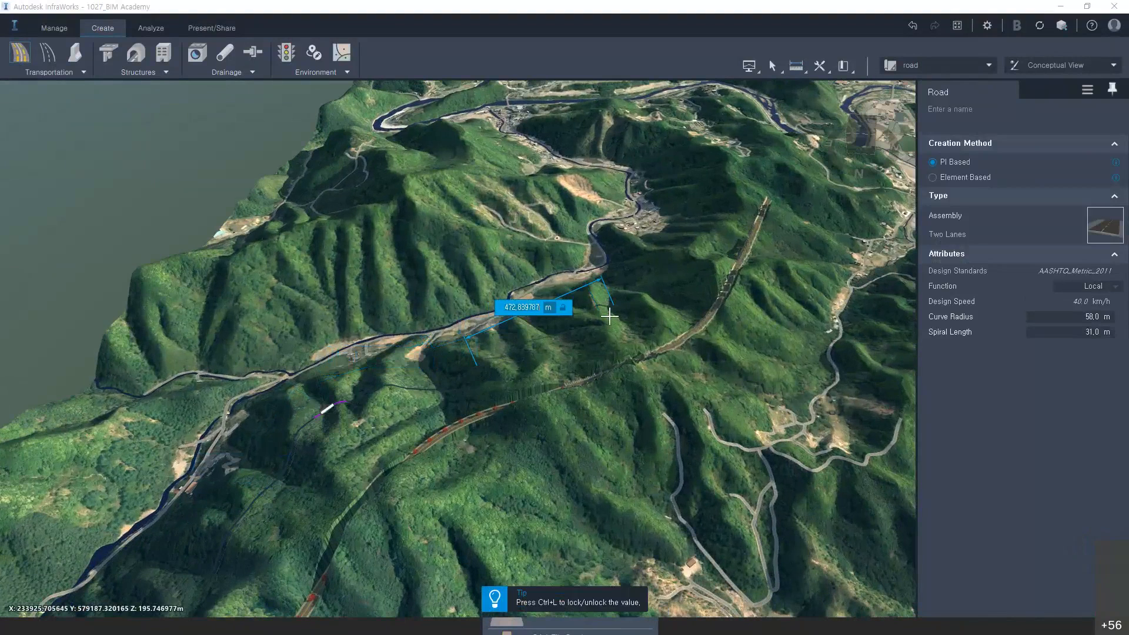
click(576, 342)
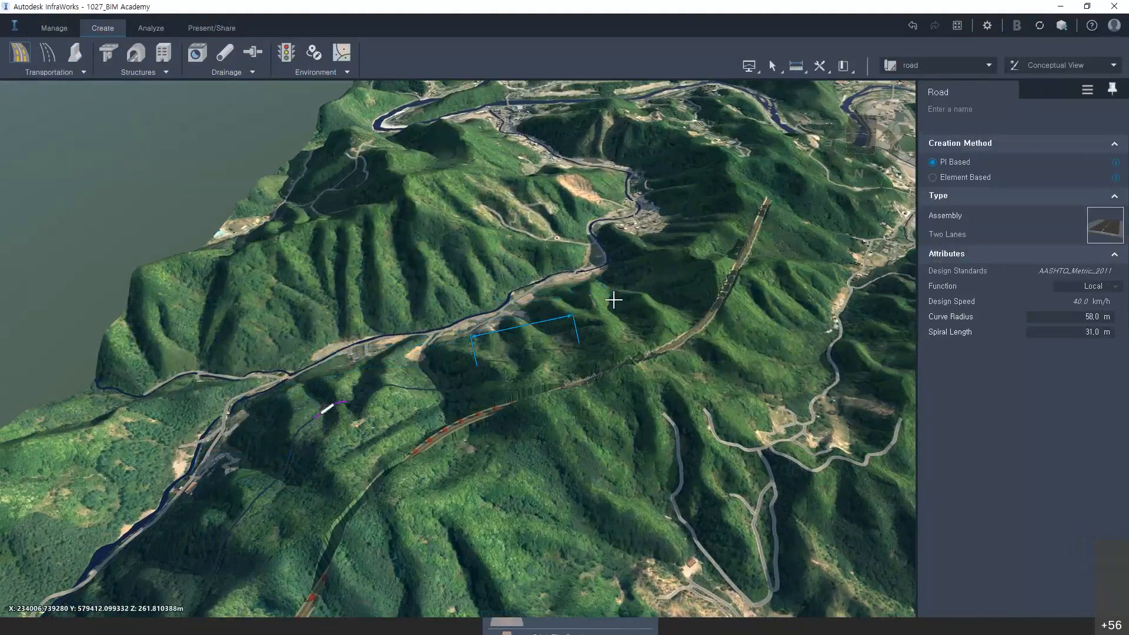
double_click(688, 236)
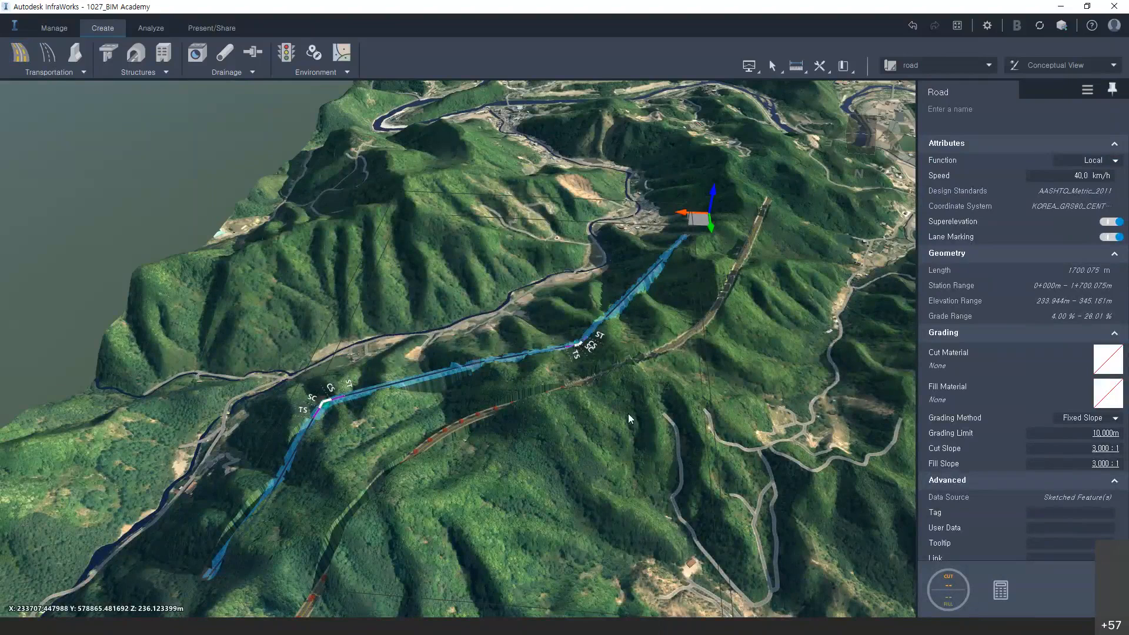
click(606, 415)
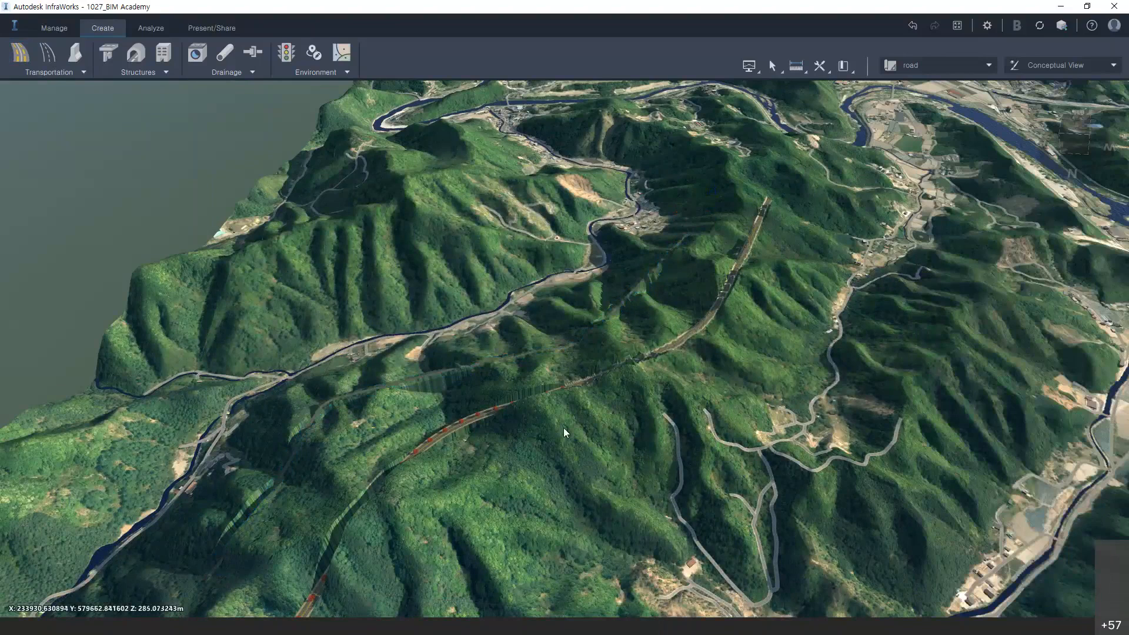
Bring both sketched roads into close view and open the Profile View for vertical road geometry
drag(563, 428, 751, 375)
scroll(565, 416, up, 5)
drag(565, 416, 654, 422)
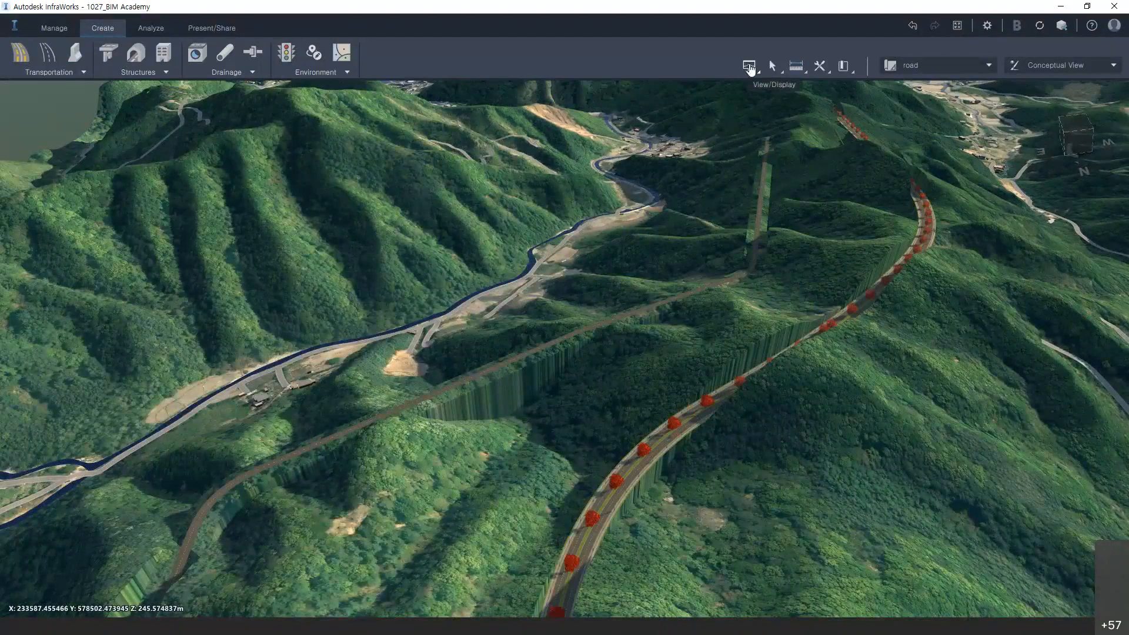
click(750, 69)
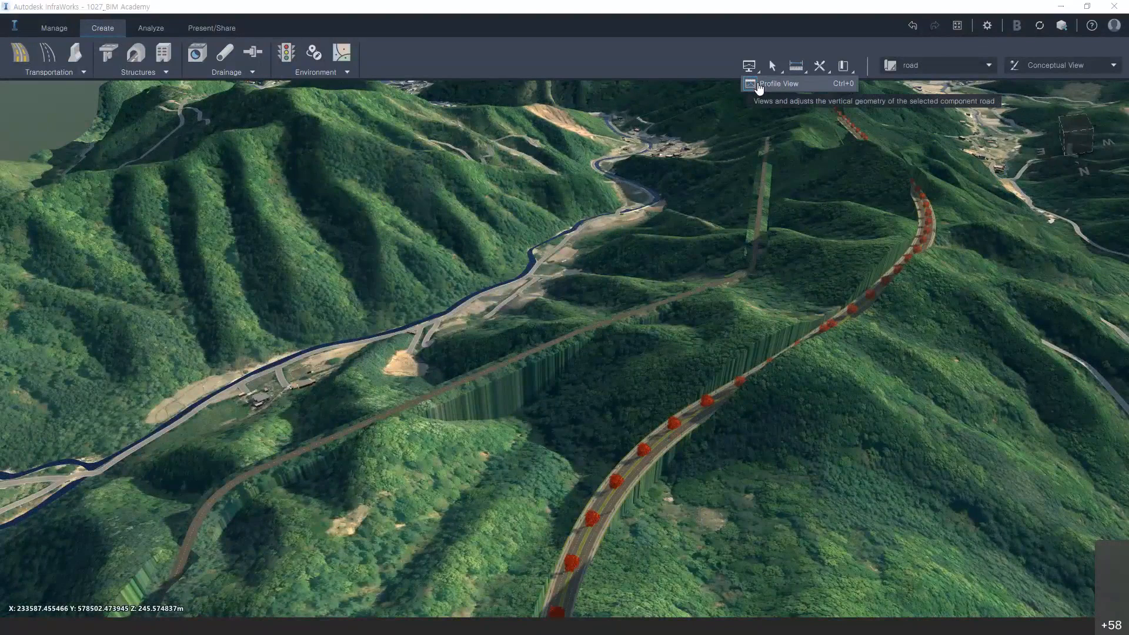
click(758, 84)
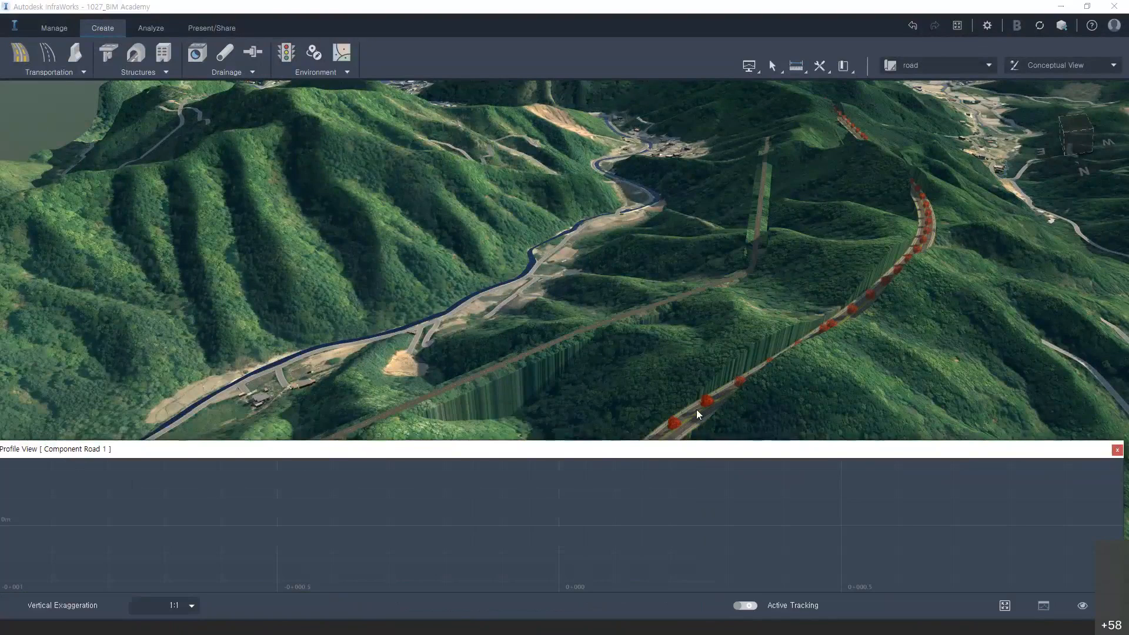
Compare the planning road's properties with the component road's geometry, station and grading data, with the Profile View open
click(696, 410)
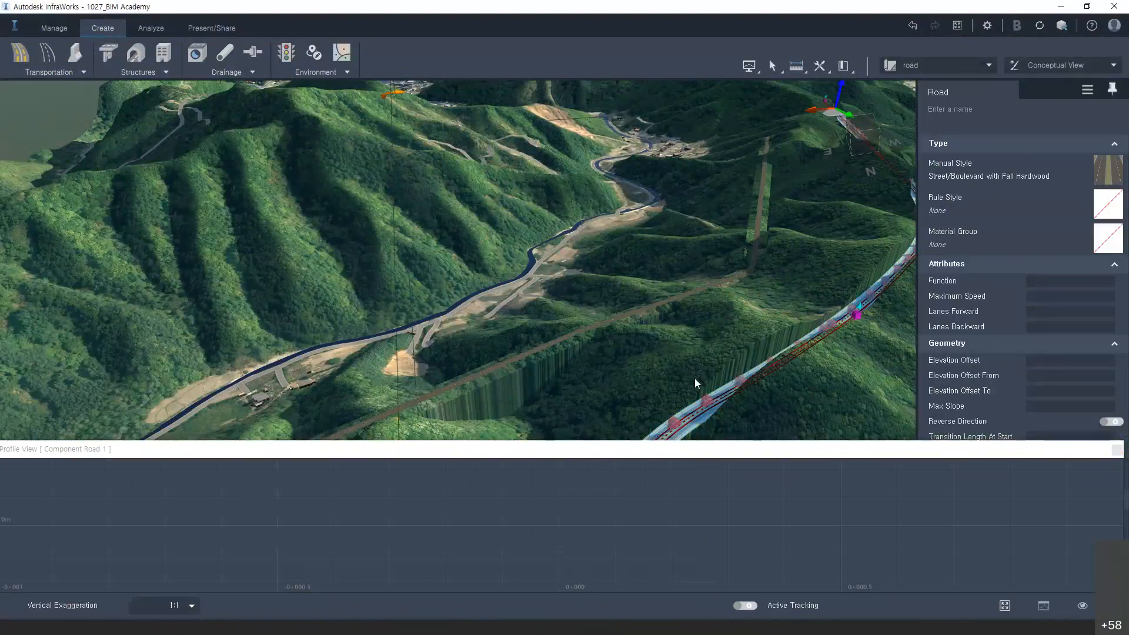
click(524, 359)
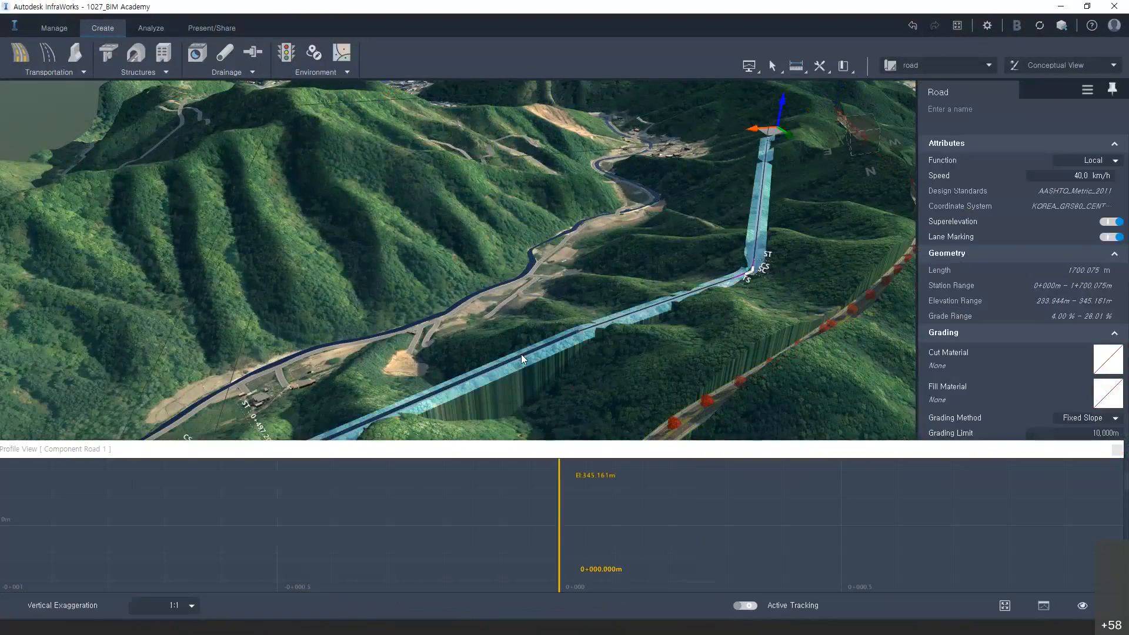
scroll(653, 532, down, 3)
scroll(654, 539, down, 3)
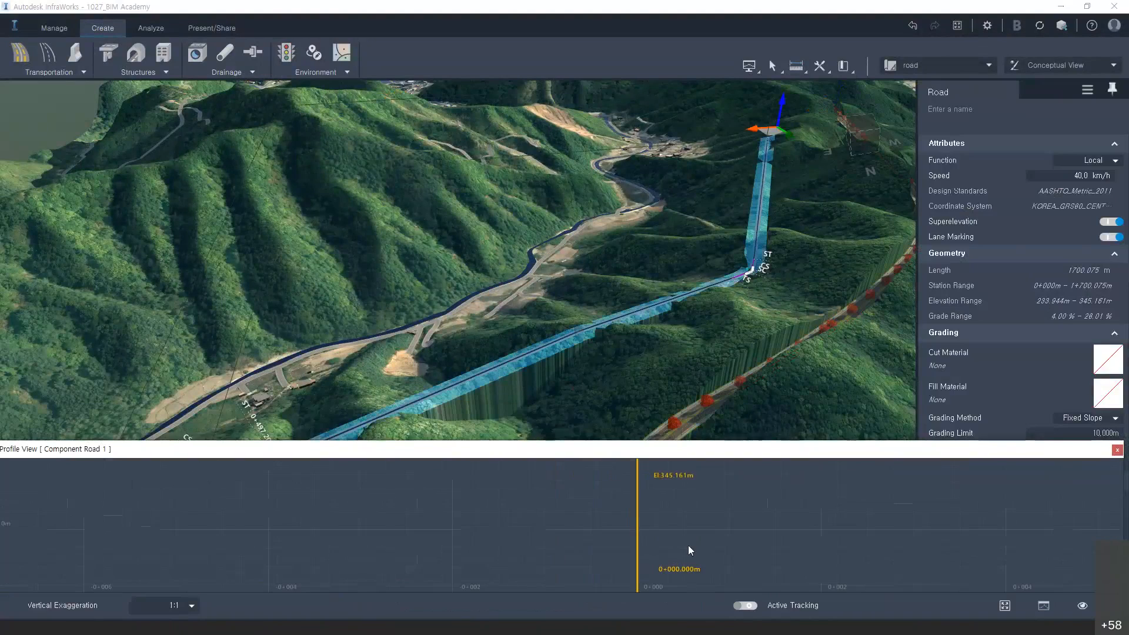
click(492, 369)
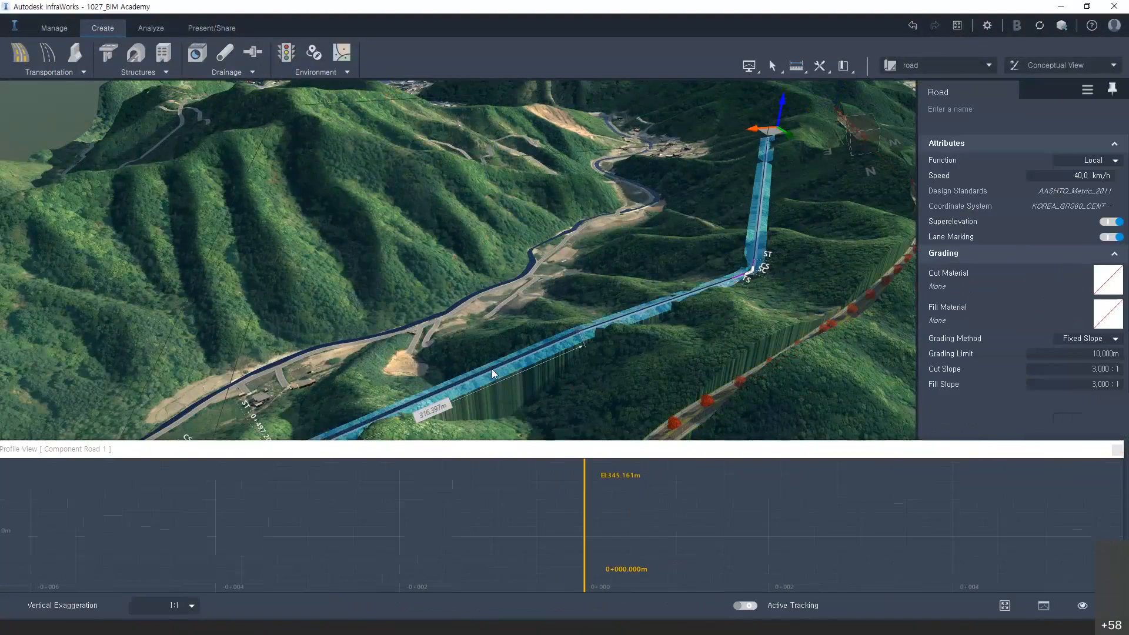
drag(711, 543, 702, 544)
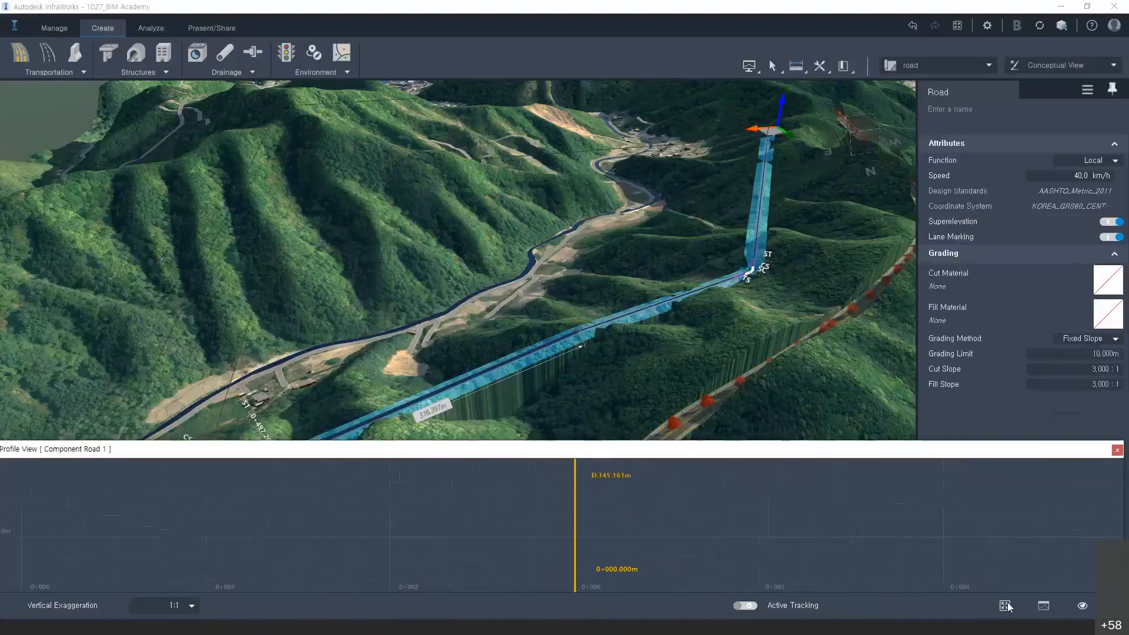
click(1045, 605)
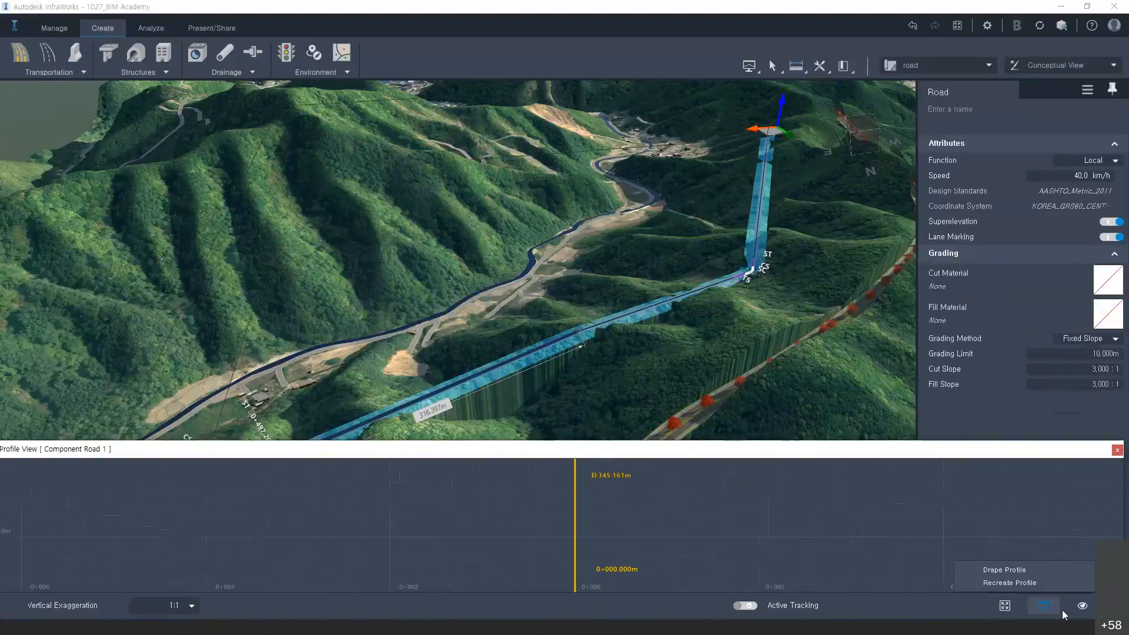
click(1046, 573)
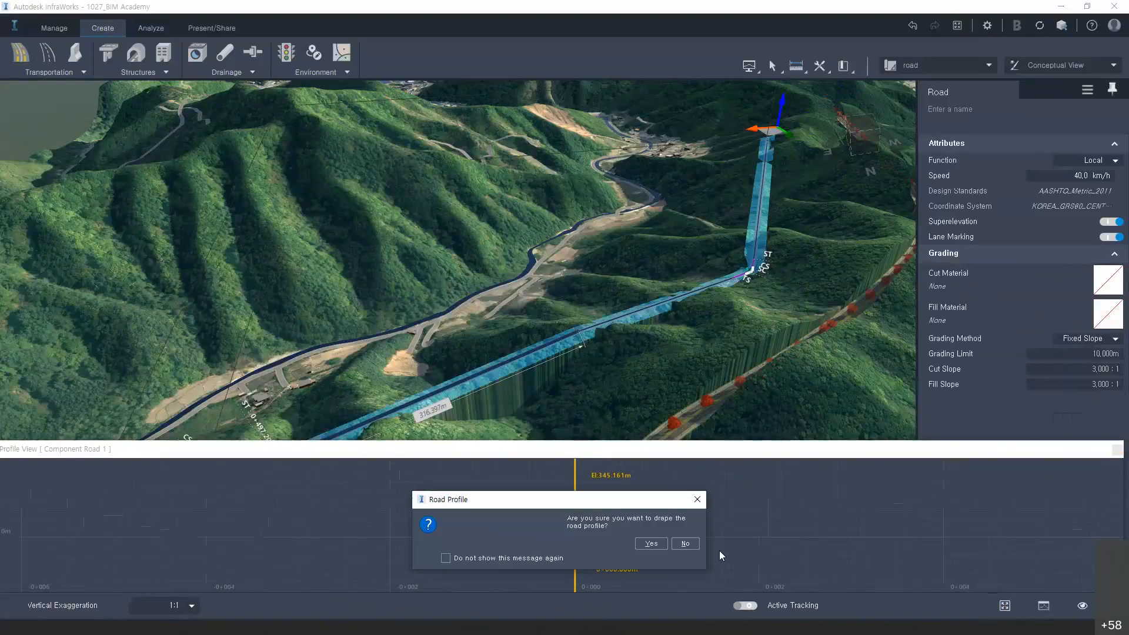
click(684, 544)
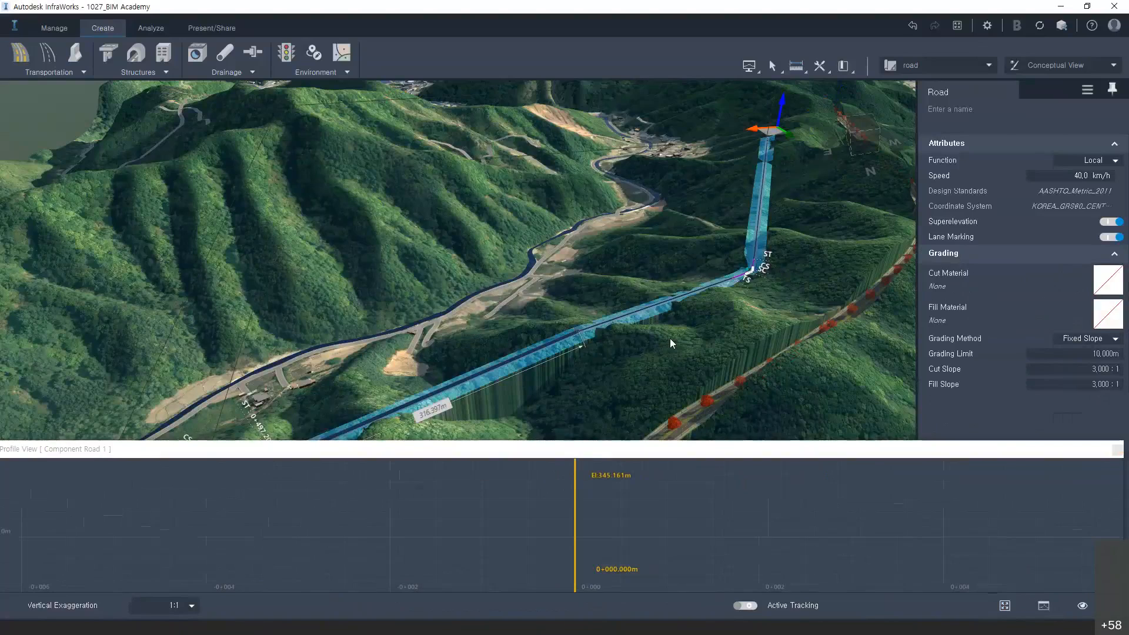
Deselect the component road and close the Profile View
click(700, 345)
scroll(699, 344, down, 2)
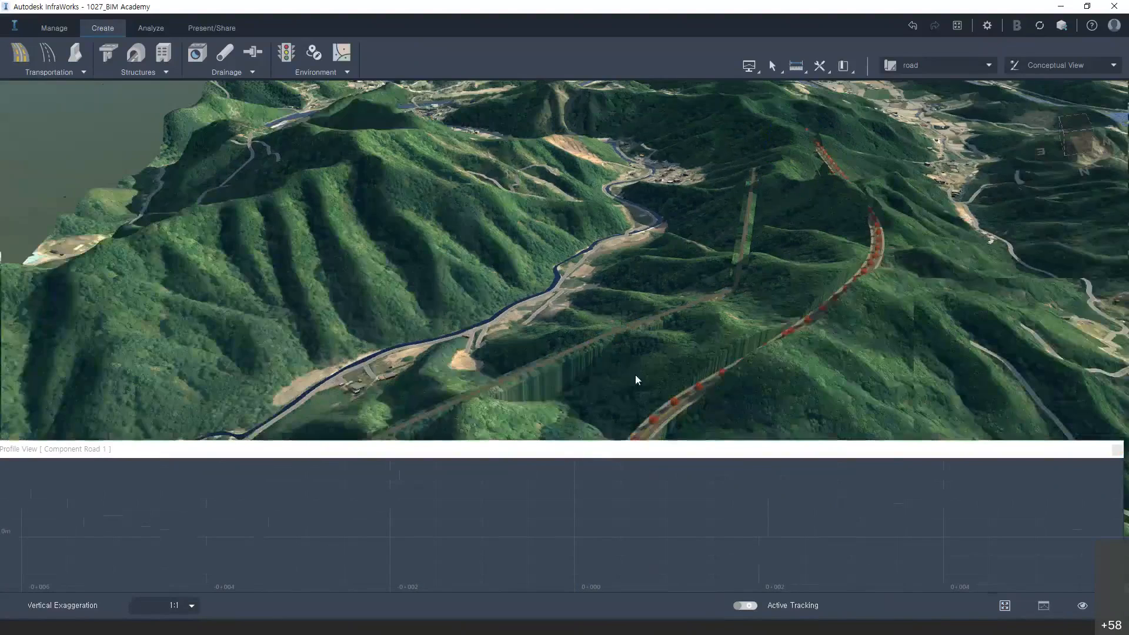
click(306, 448)
drag(175, 418, 16, 442)
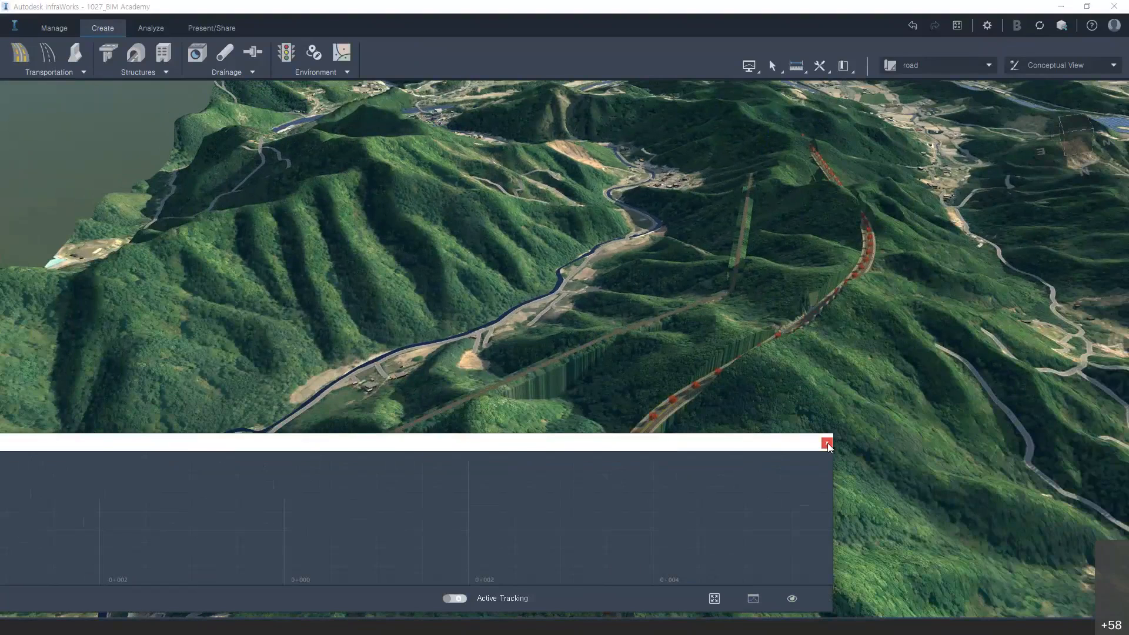
click(827, 444)
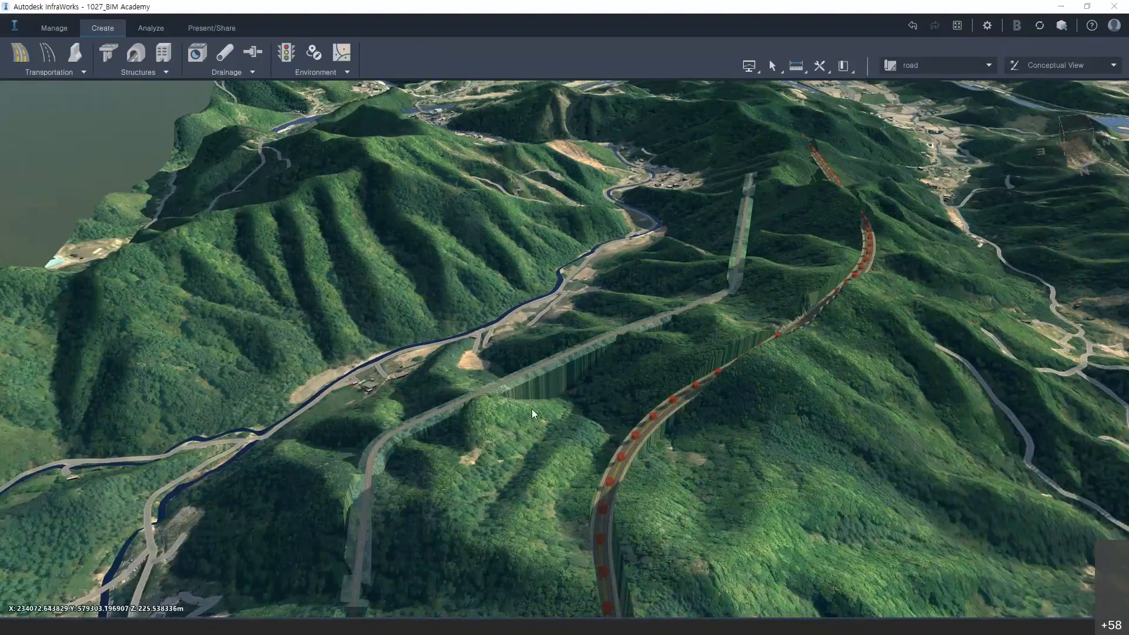
Select the component road between the valley stream and the planning road, and review its available editing and display options
scroll(531, 408, up, 2)
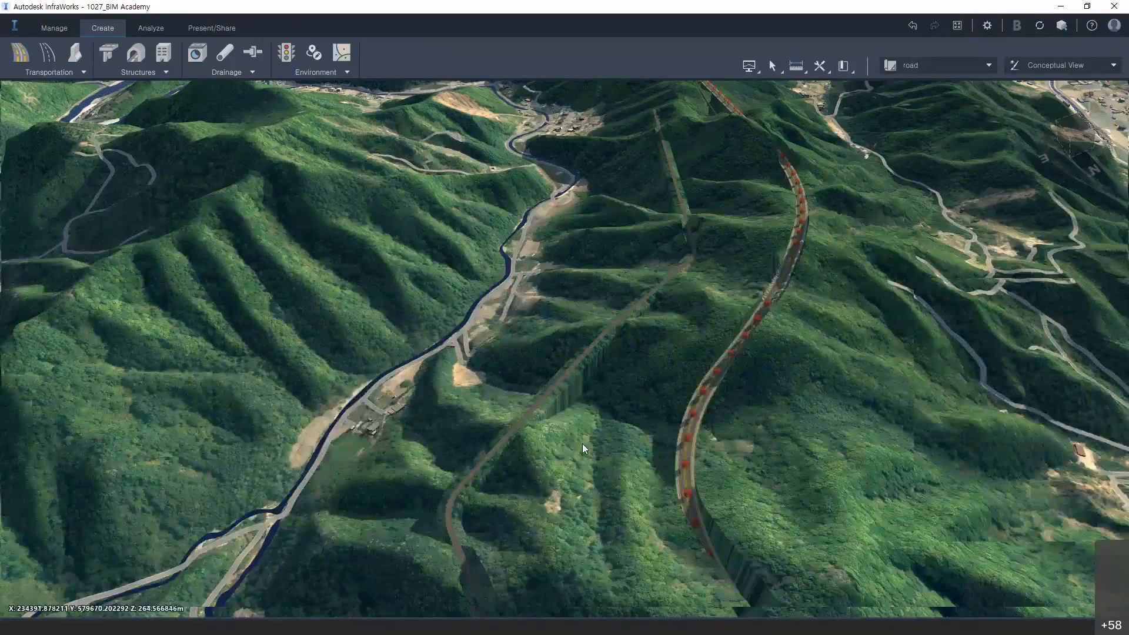
scroll(538, 393, up, 3)
click(537, 392)
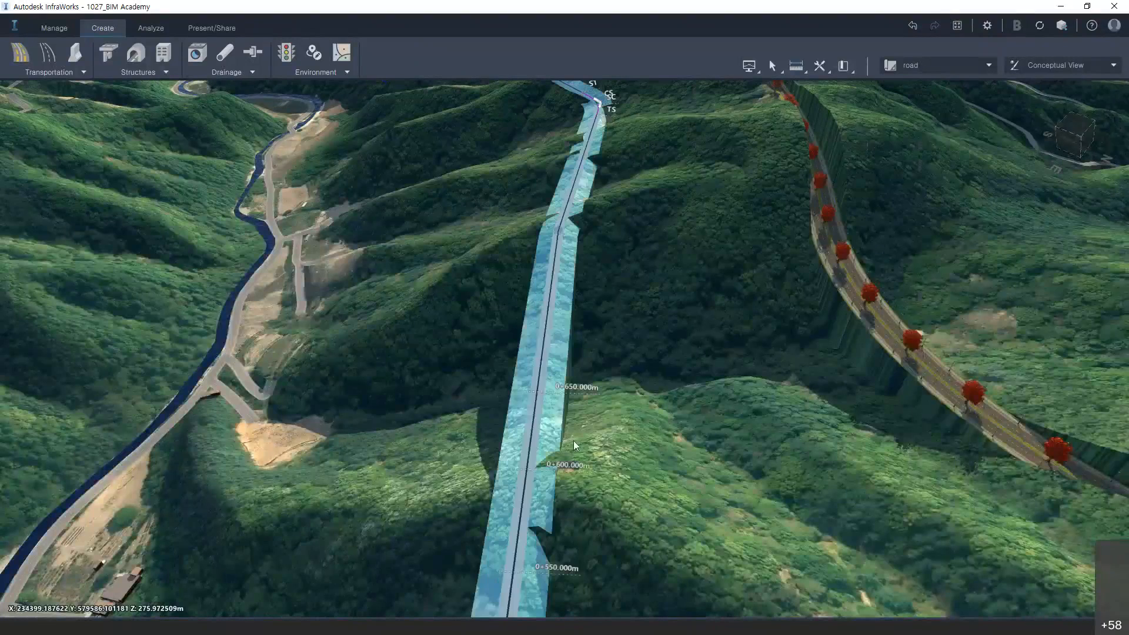
middle_drag(597, 497, 541, 361)
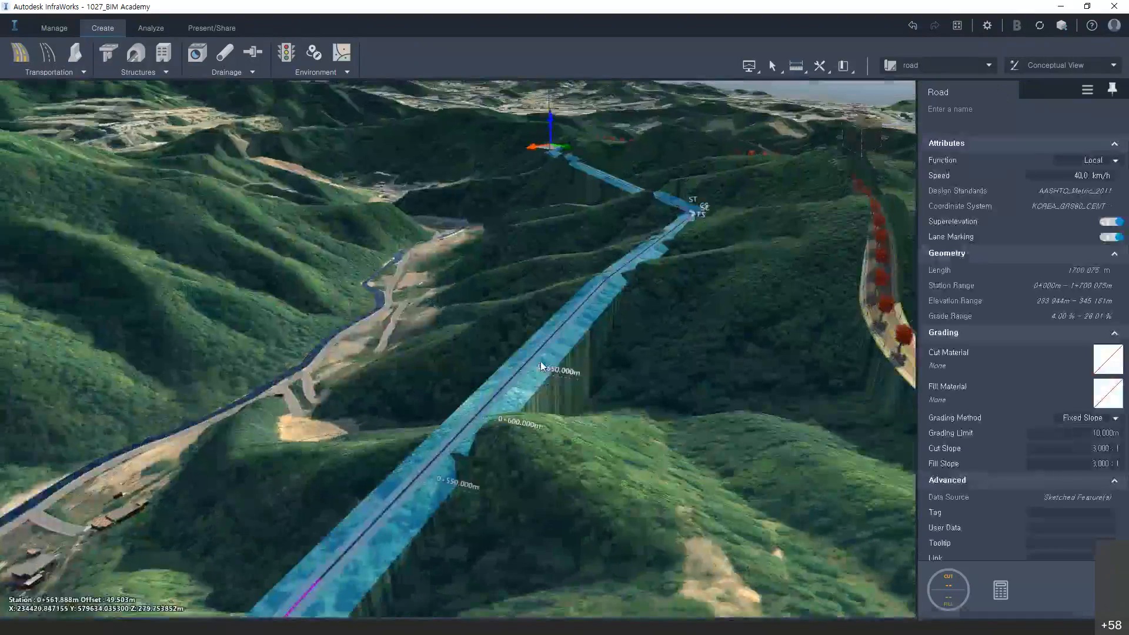
right_click(541, 361)
click(624, 415)
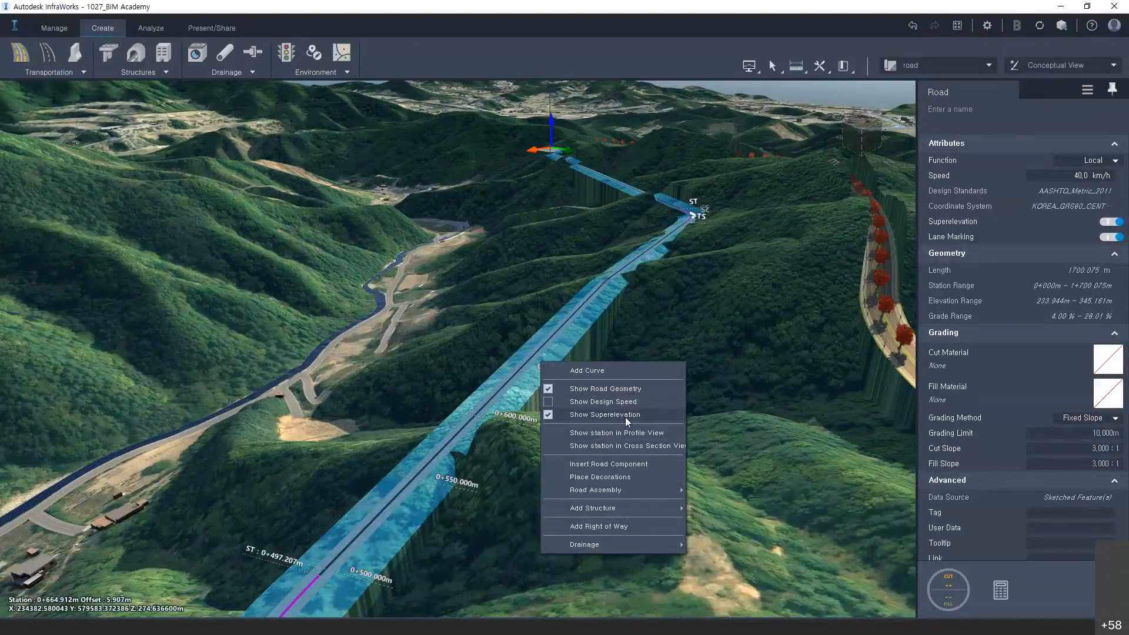
click(677, 413)
Review the component road's grading methods, keeping Fixed Slope
click(1038, 533)
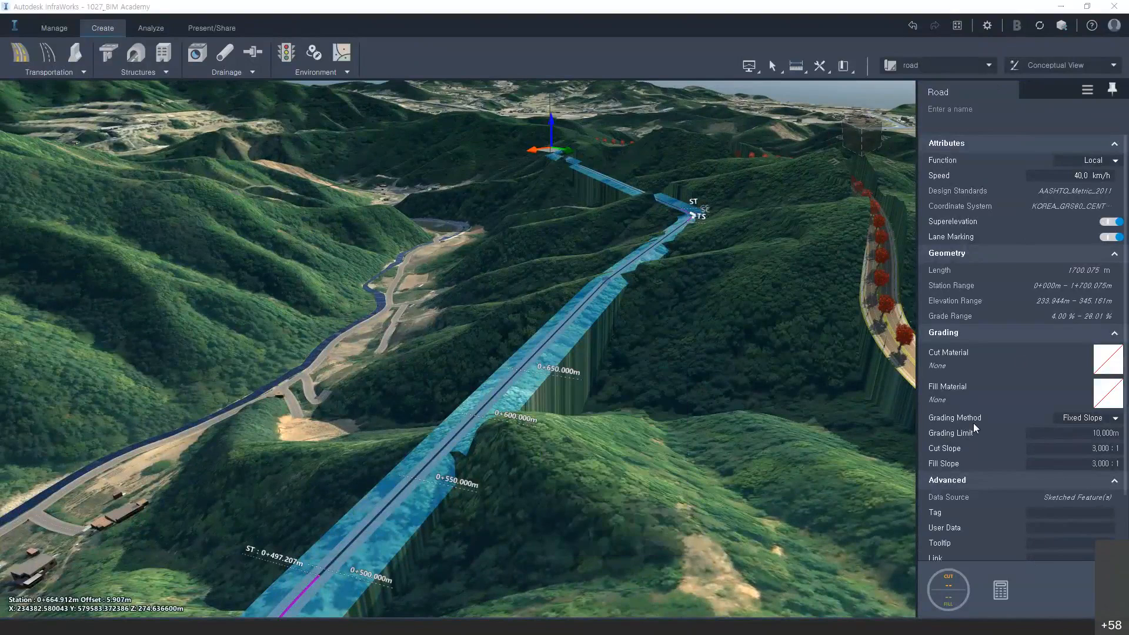
click(1115, 418)
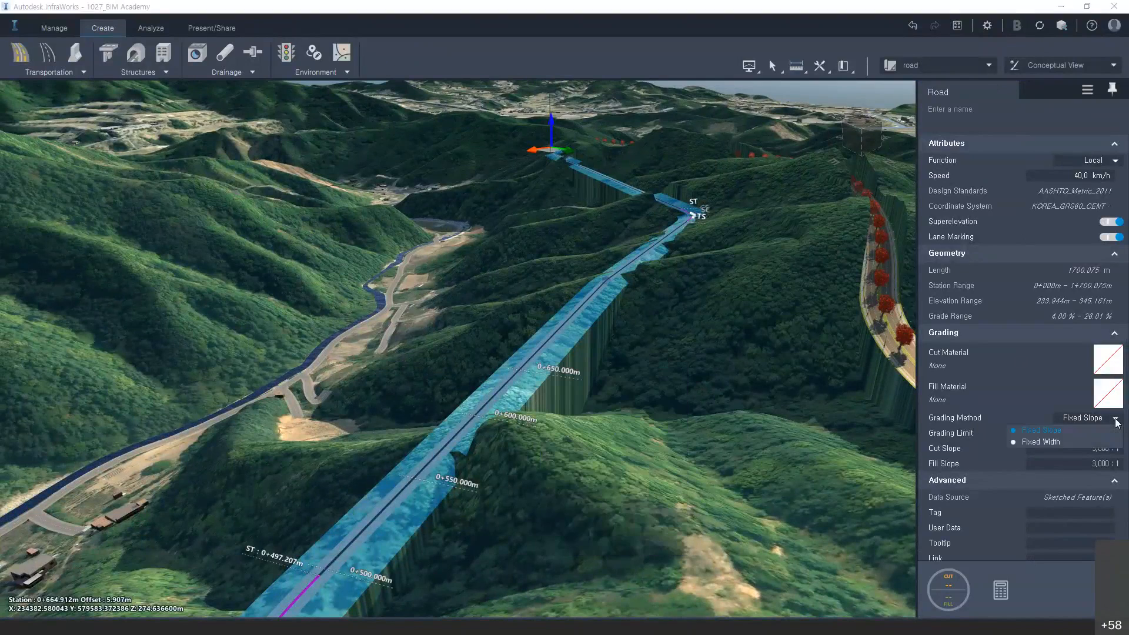
click(1036, 433)
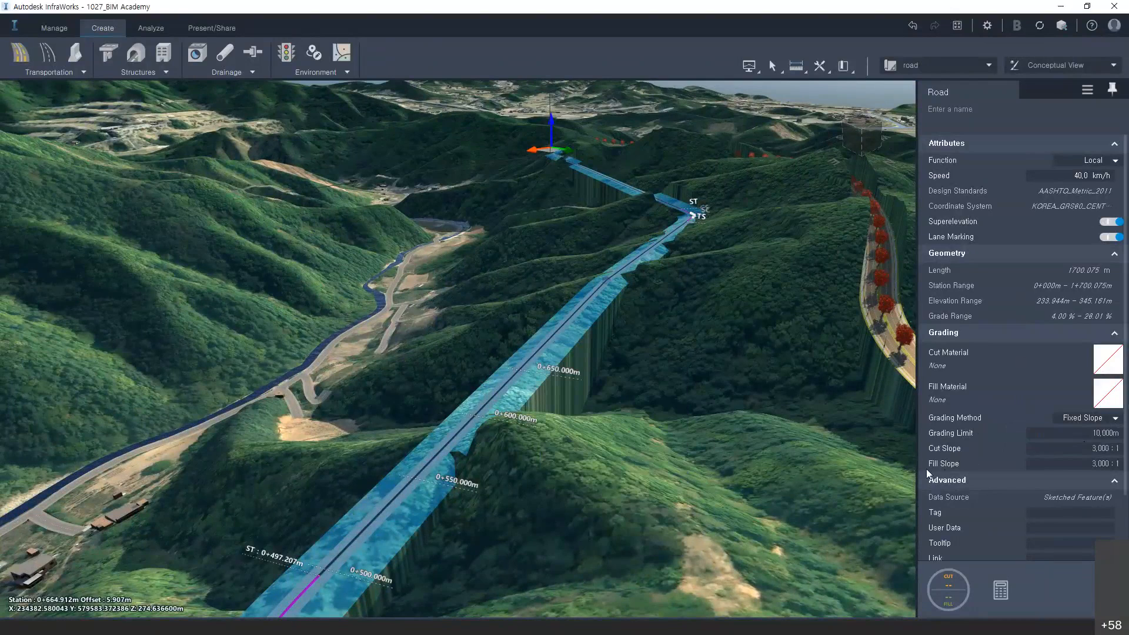
Assign Concrete as the cut material and Grass2 as the fill material of the component road, and regenerate the scene
click(1095, 388)
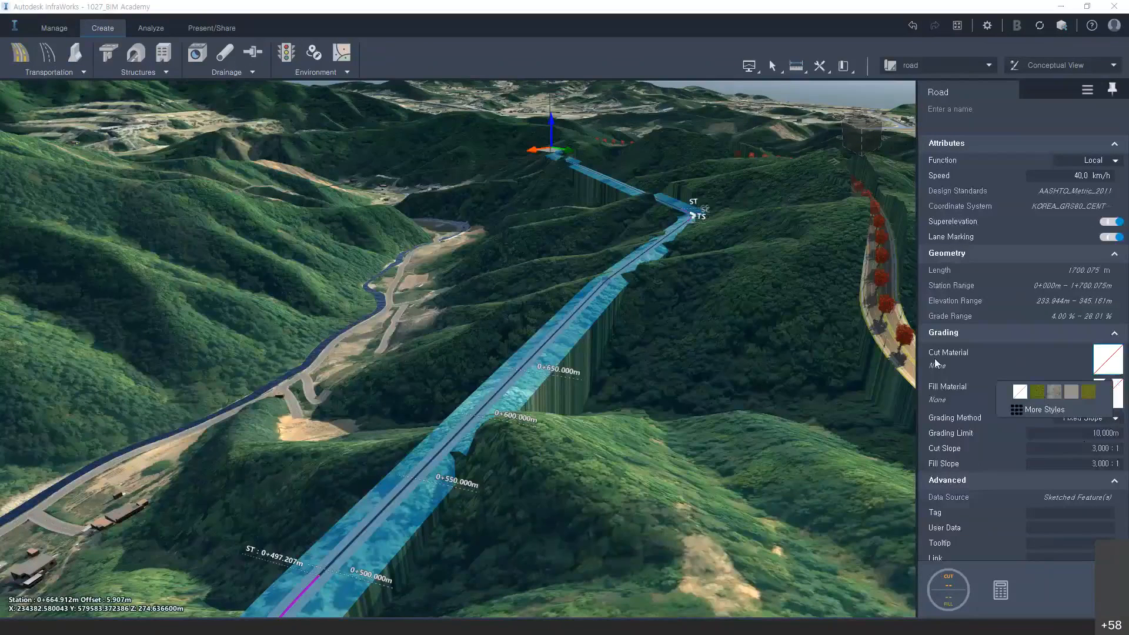
click(1039, 395)
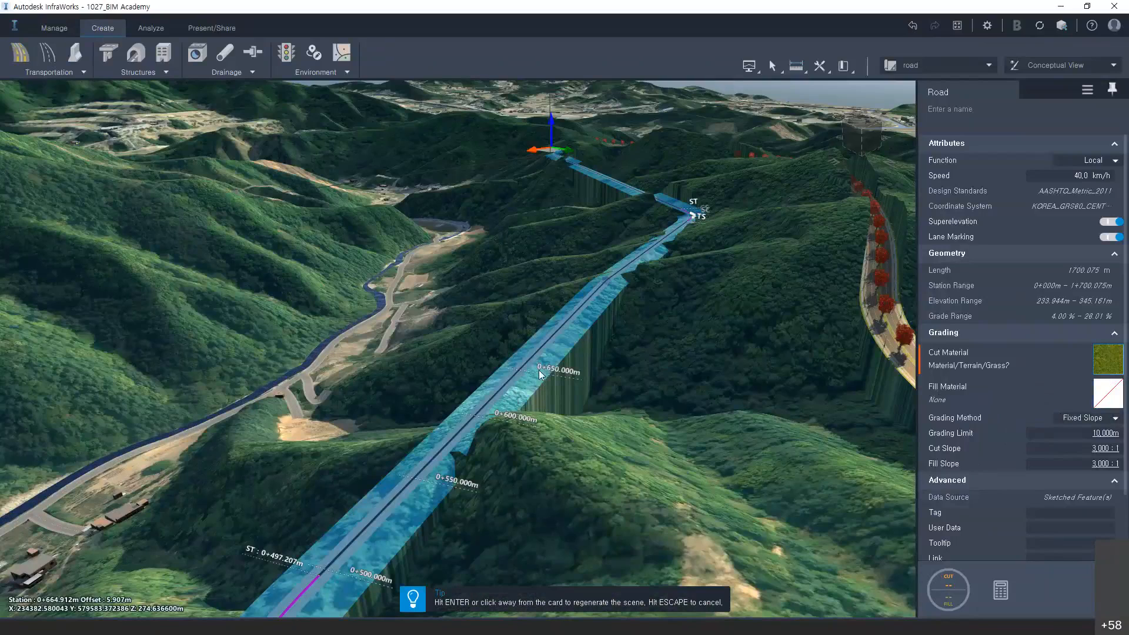
click(1107, 393)
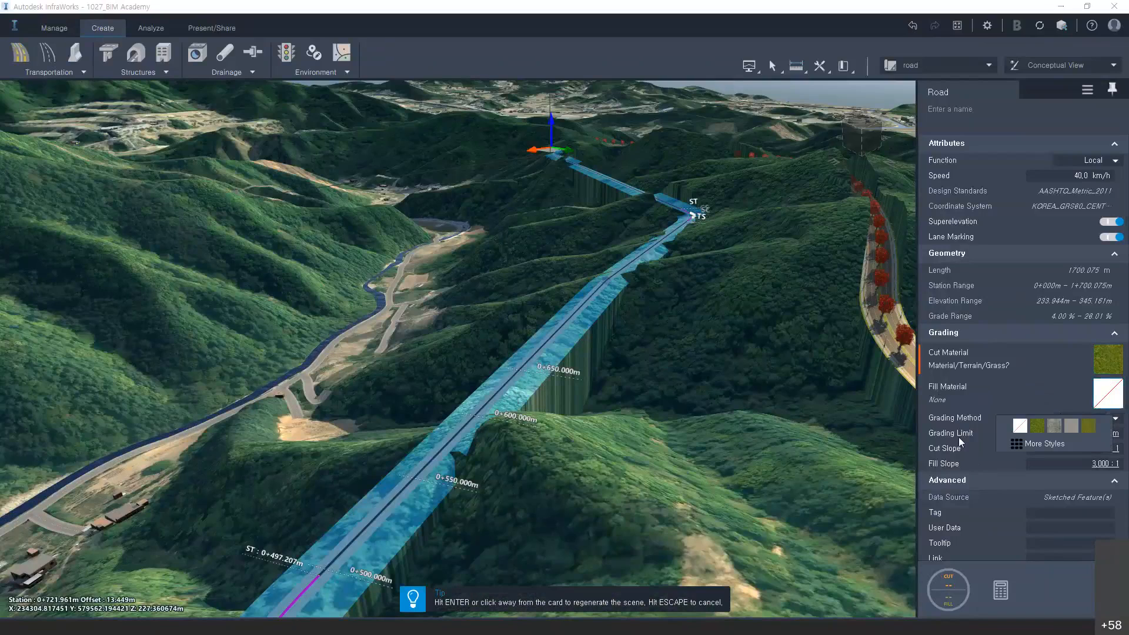
click(1038, 425)
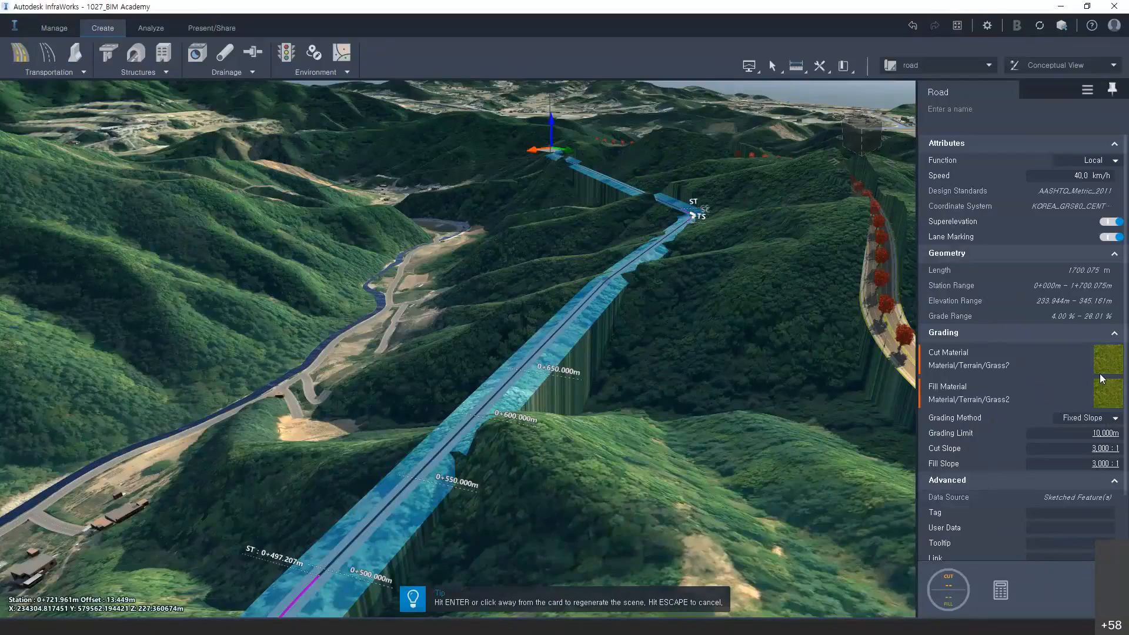
click(1099, 373)
click(1057, 390)
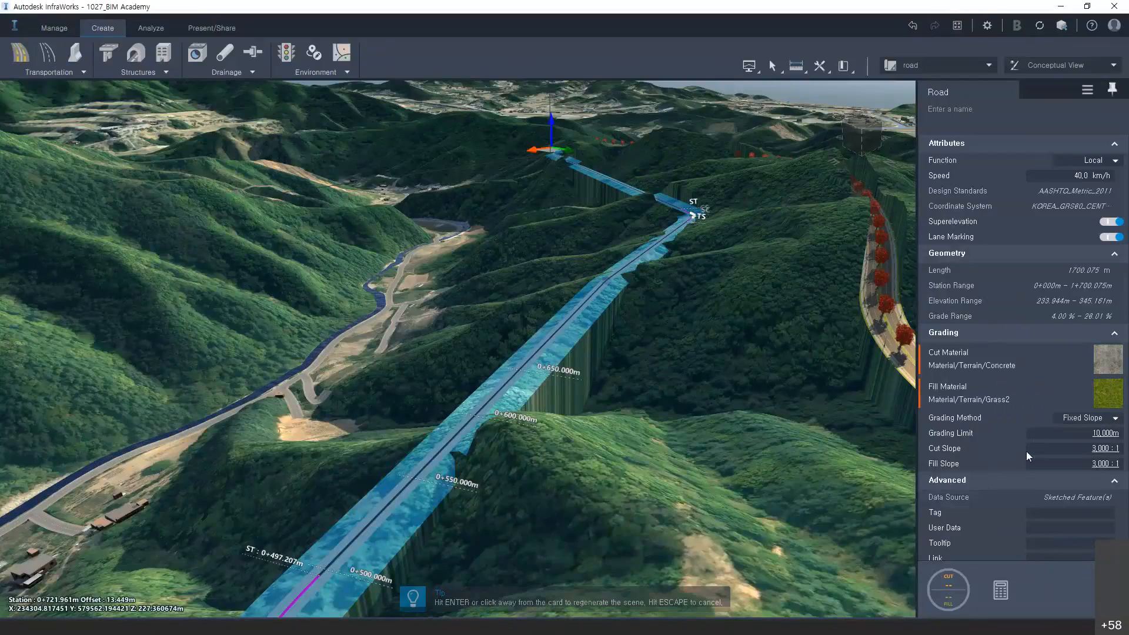
click(461, 465)
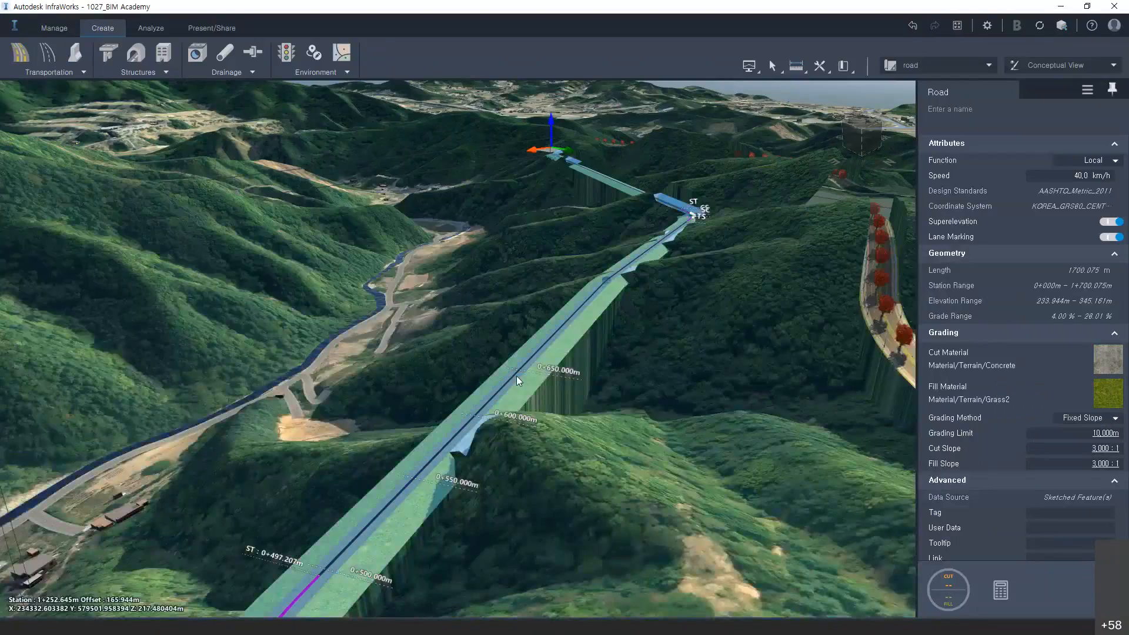
Inspect the concrete cut and grass fill surfaces along the component road up close from several angles
key(Escape)
scroll(518, 373, up, 3)
drag(568, 408, 482, 235)
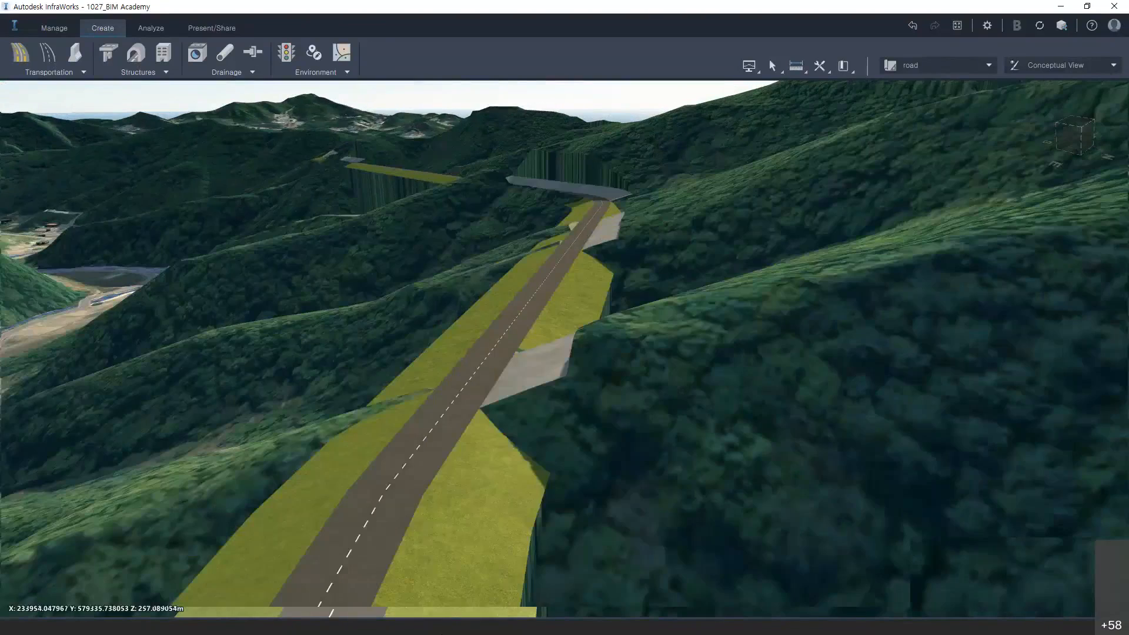
click(508, 431)
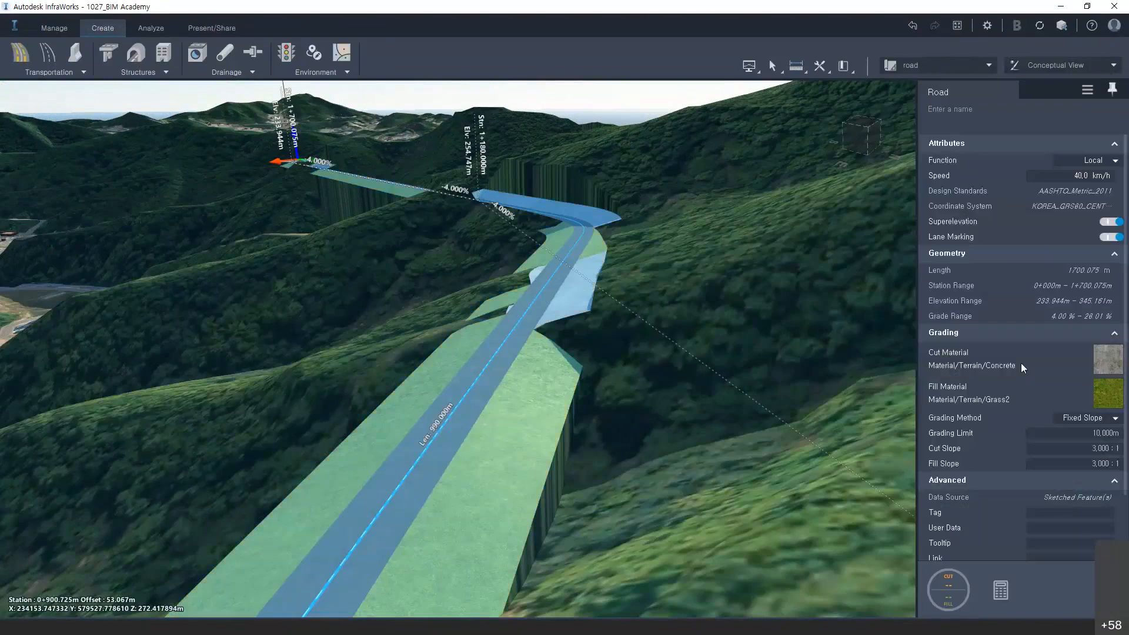
click(1108, 359)
click(821, 340)
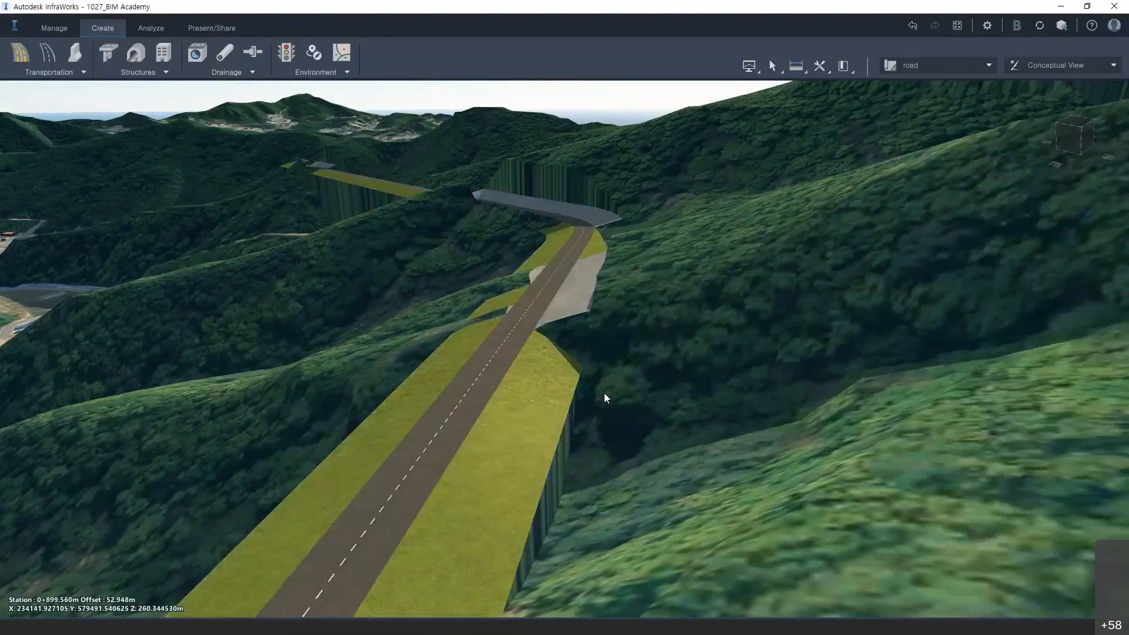
drag(604, 393, 779, 350)
scroll(401, 361, up, 3)
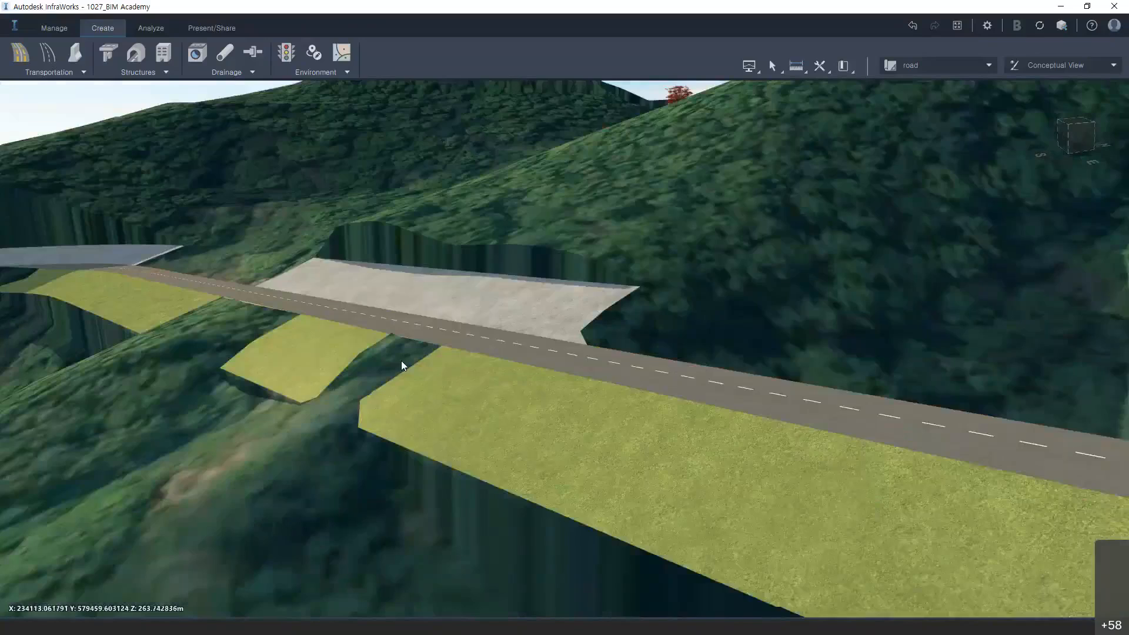
drag(401, 361, 413, 194)
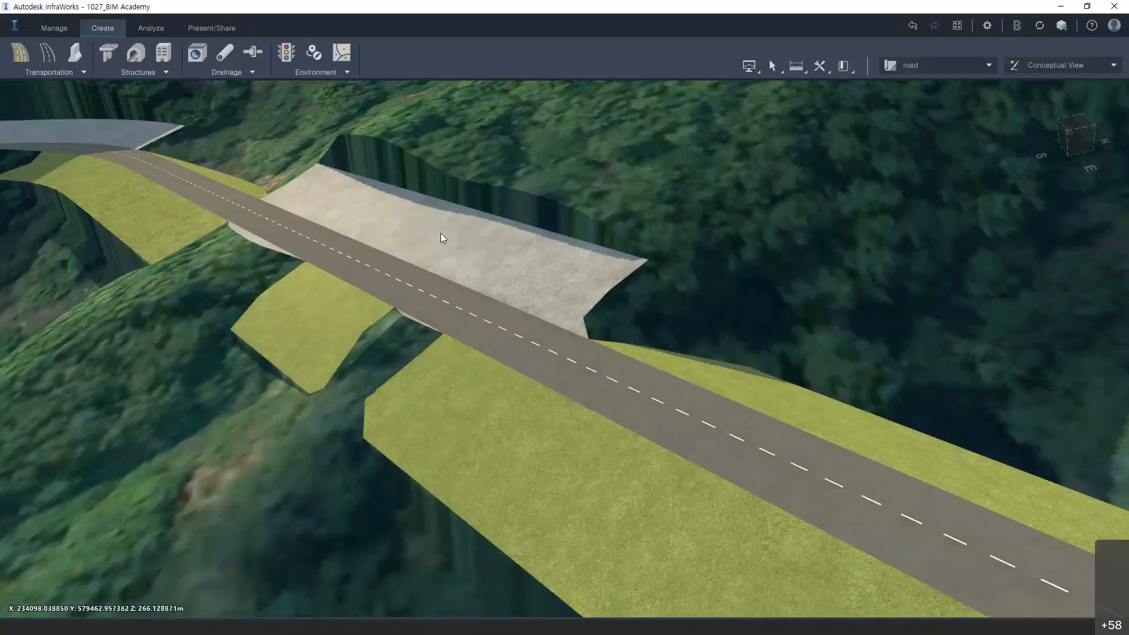
Set both the cut slope and the fill slope of the component road to 1:1, and deselect the road
click(441, 233)
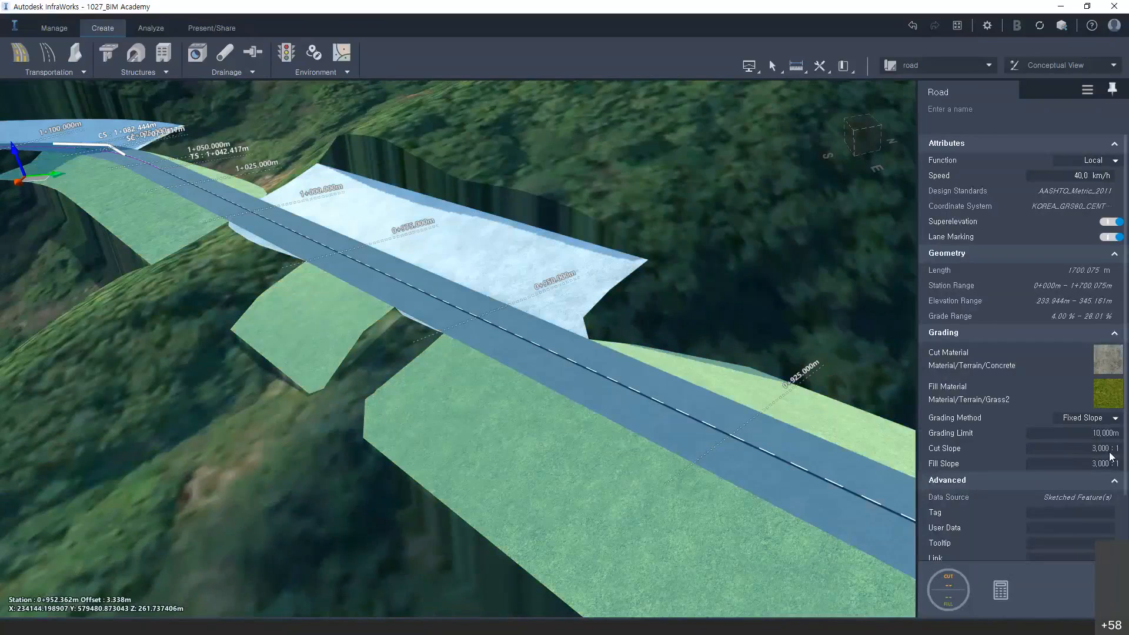
click(1084, 448)
text(1)
click(1108, 464)
text(1)
key(Return)
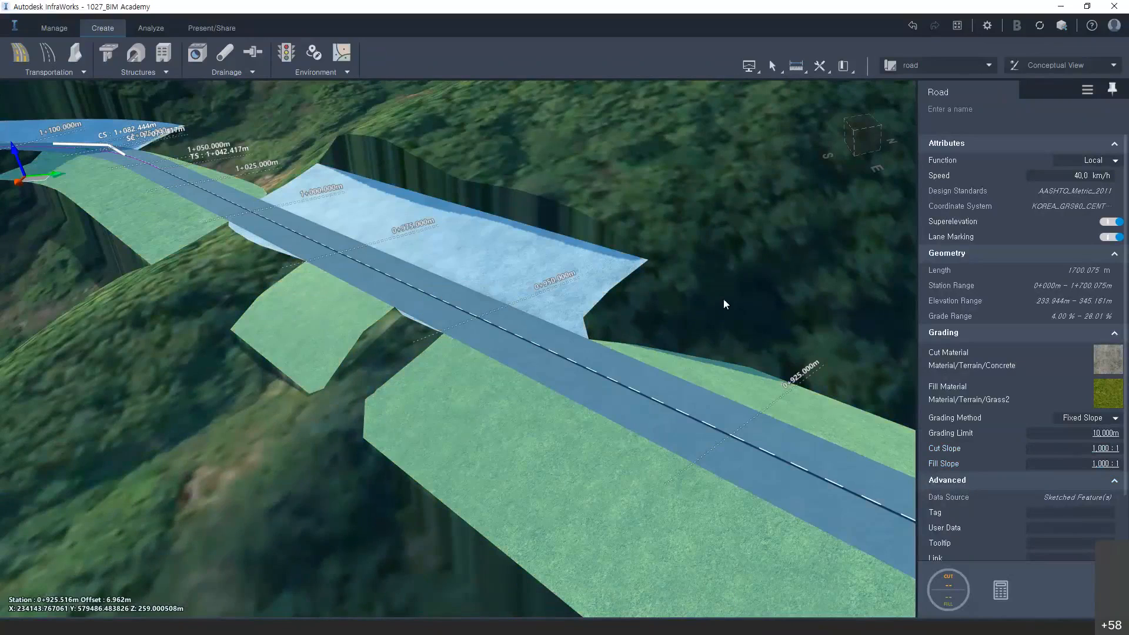
key(Escape)
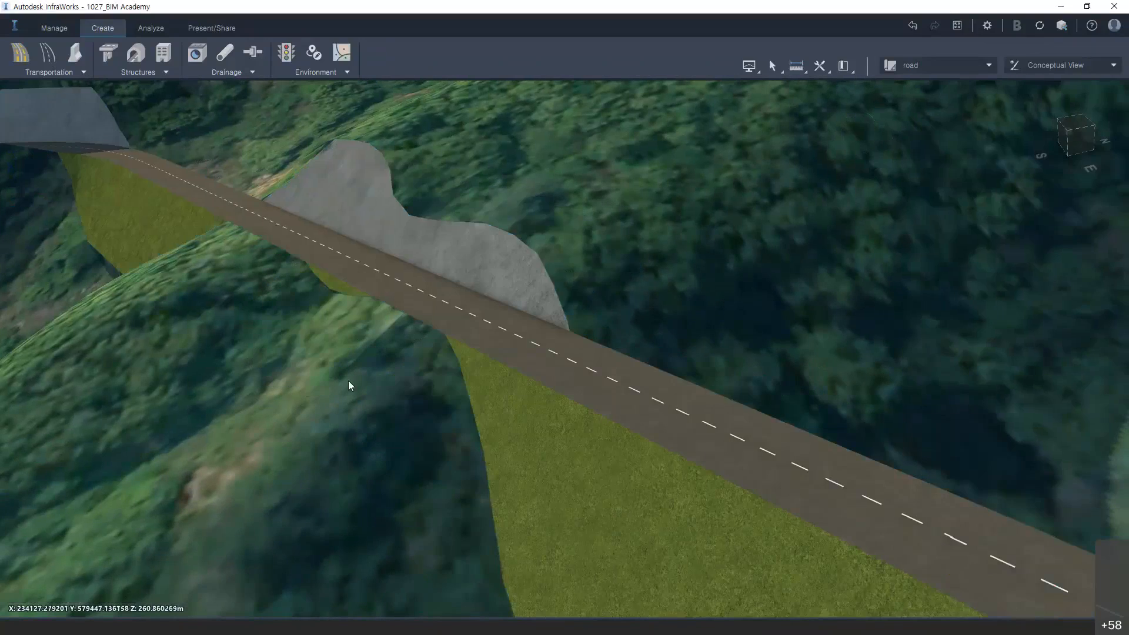
Examine the 1:1 cut and fill slopes along the component road from low angles, and select the road again
drag(348, 379, 461, 371)
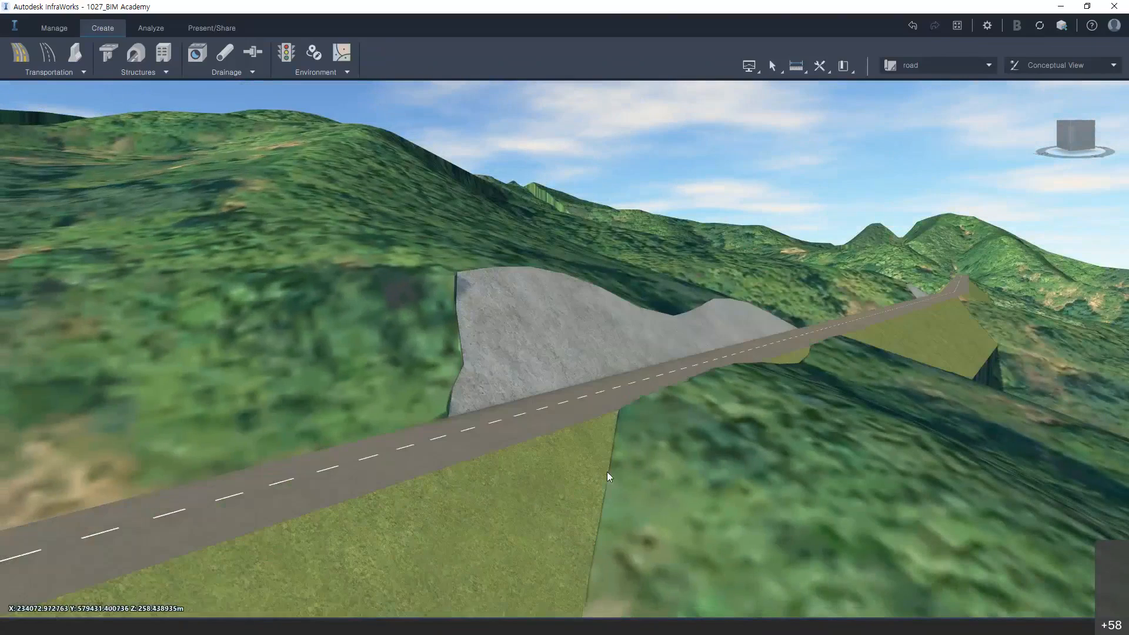
drag(607, 472, 760, 501)
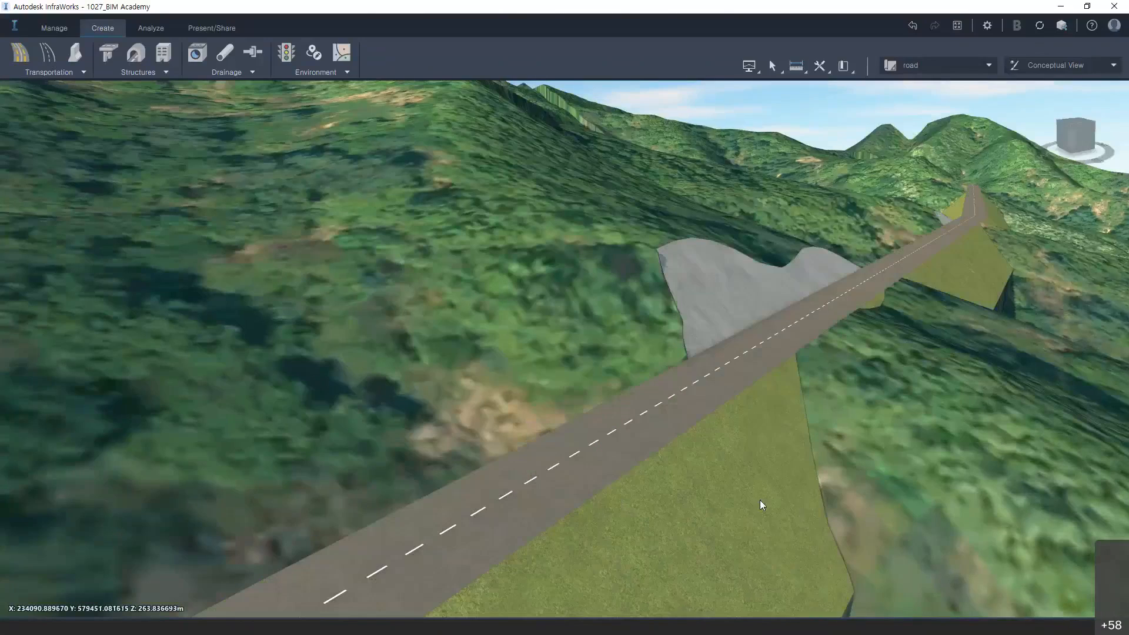
click(711, 487)
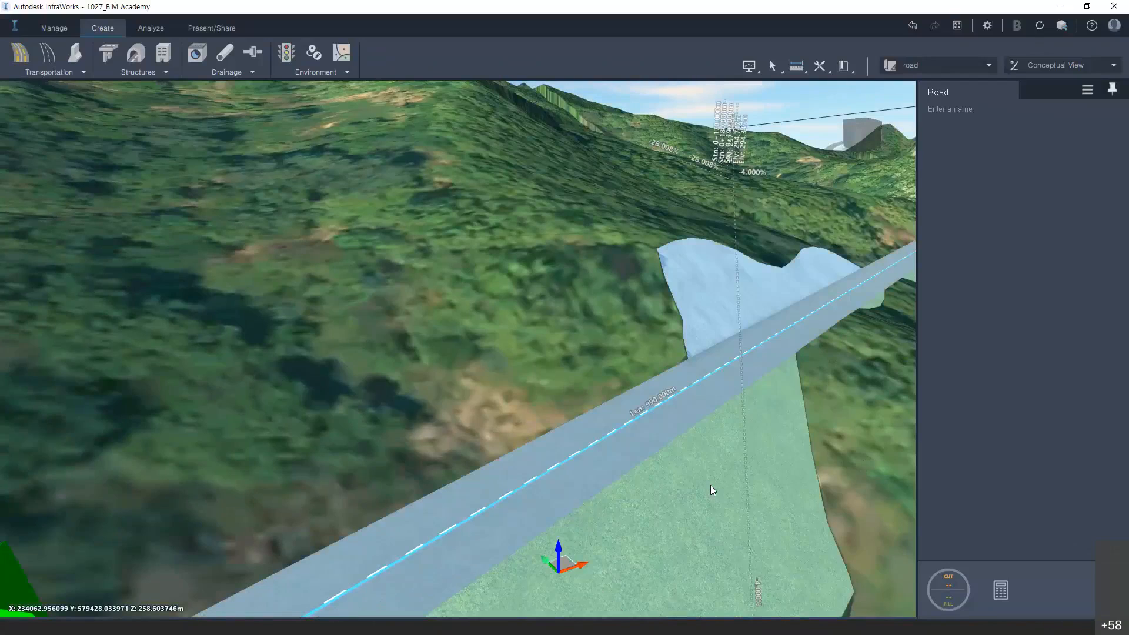
Look through the terrain materials available for the component road's fill, leave the selection without a change, and deselect the road
click(924, 392)
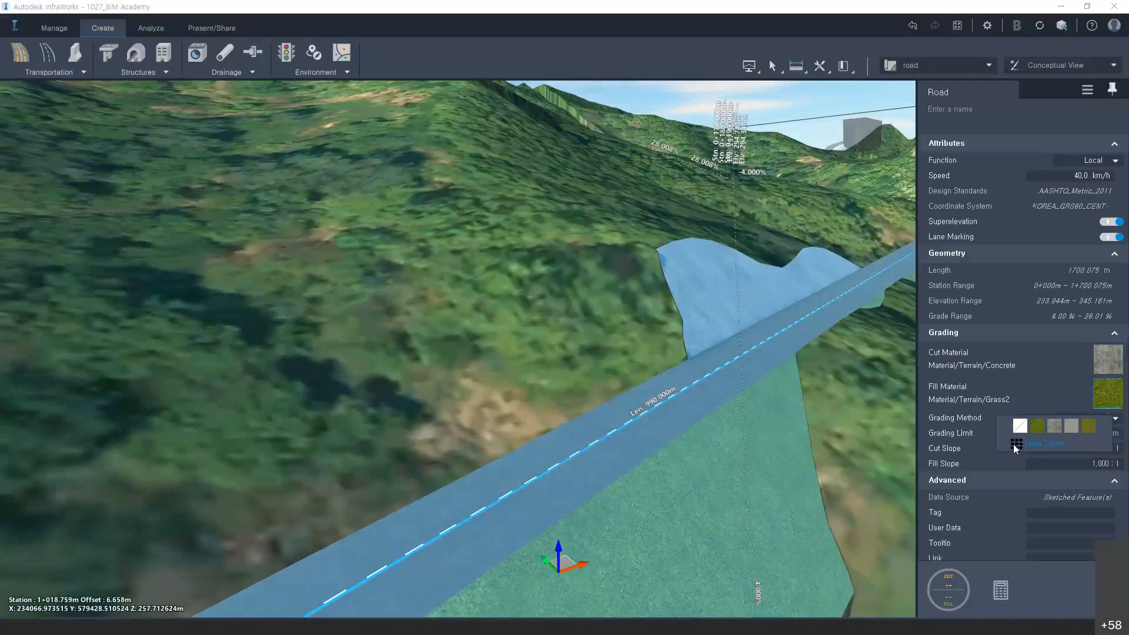
click(1015, 444)
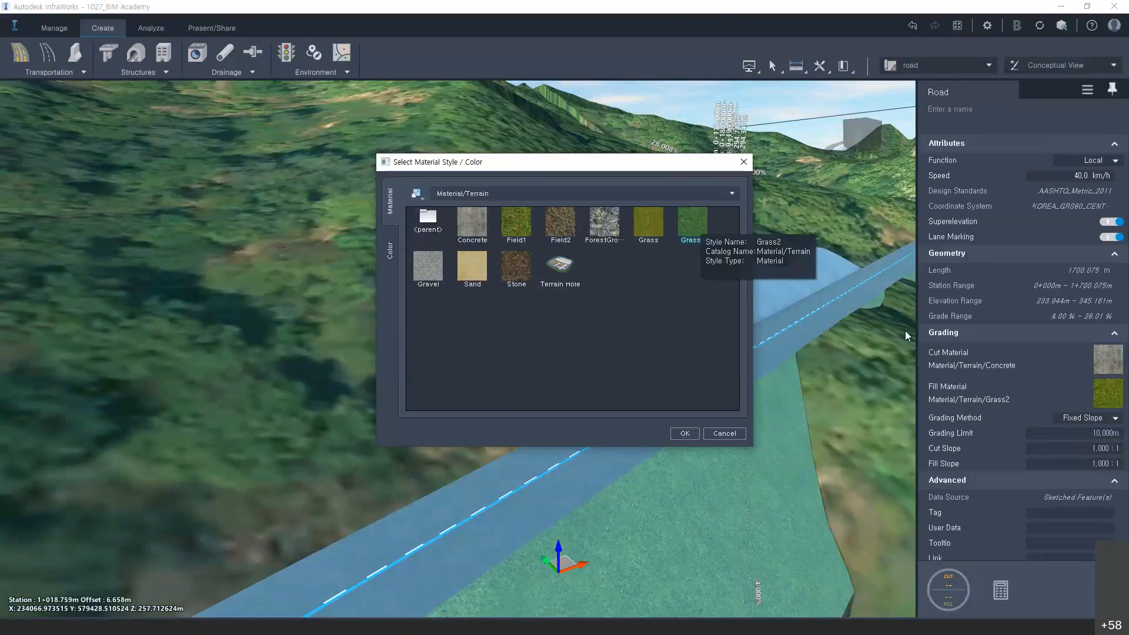
click(1072, 556)
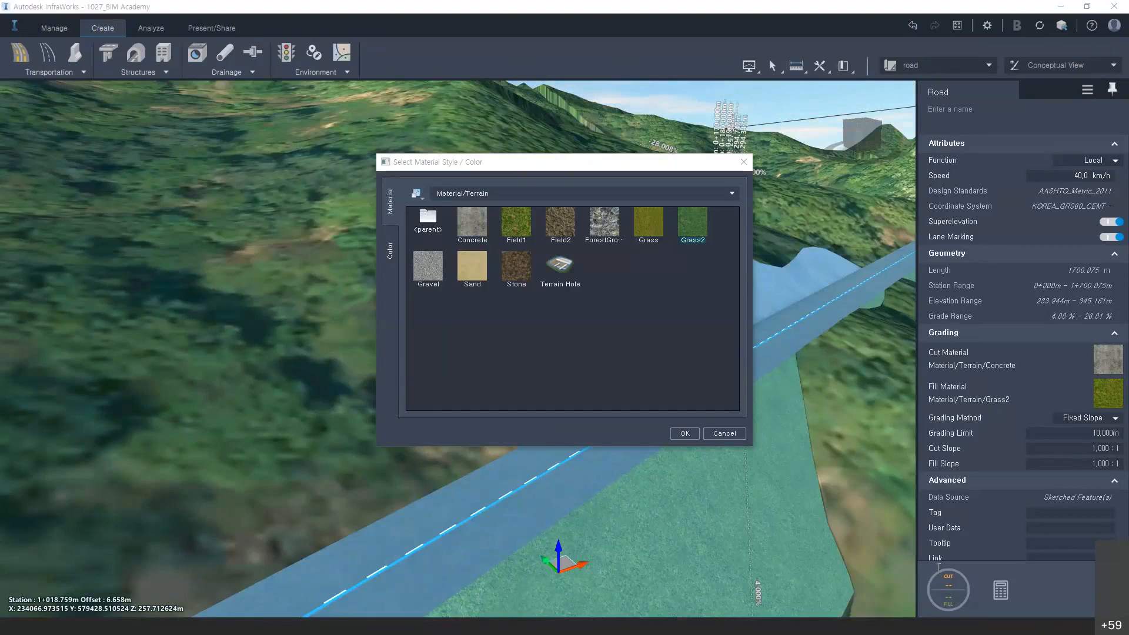
click(744, 162)
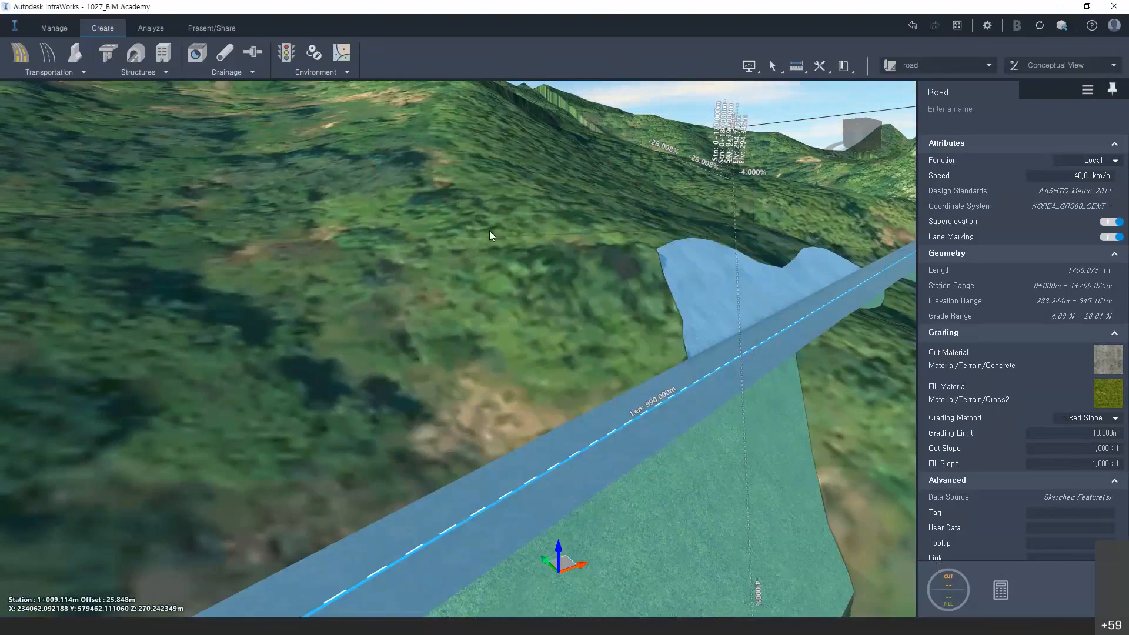
click(504, 237)
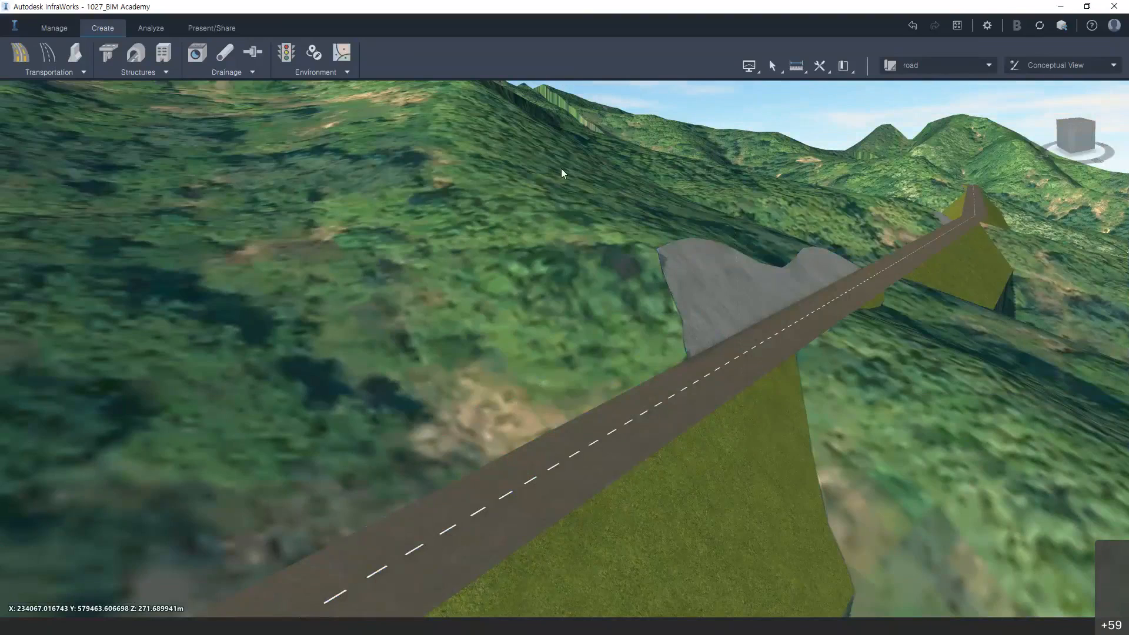
Select the tree-lined planning road and browse the Street styles available as its manual style, without choosing one
scroll(561, 264, down, 2)
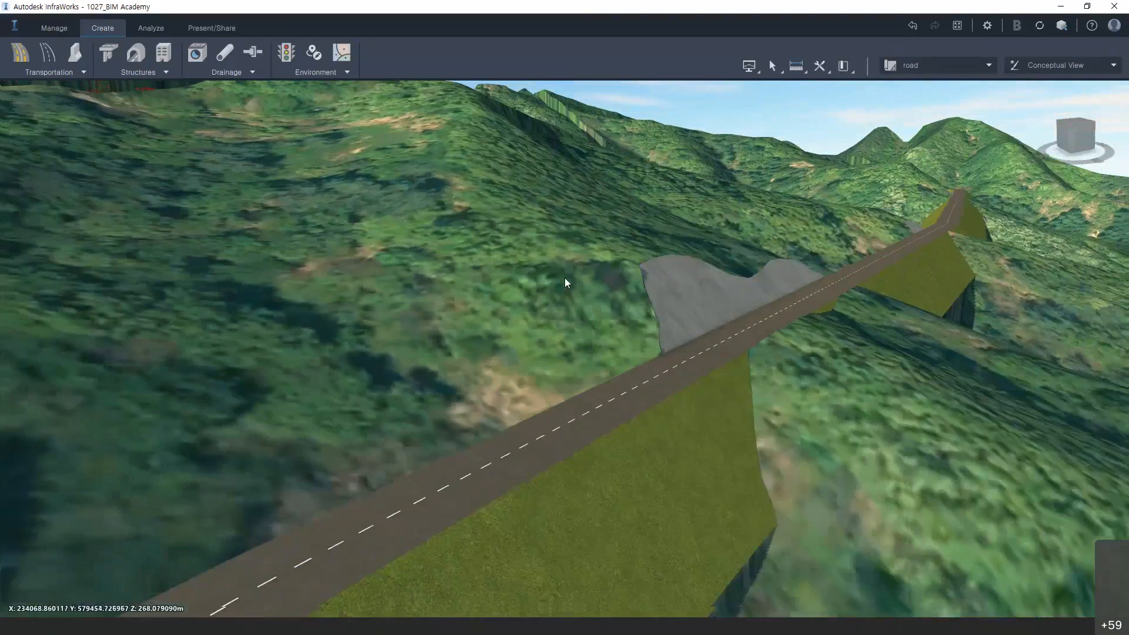
scroll(488, 333, down, 3)
scroll(765, 291, up, 1)
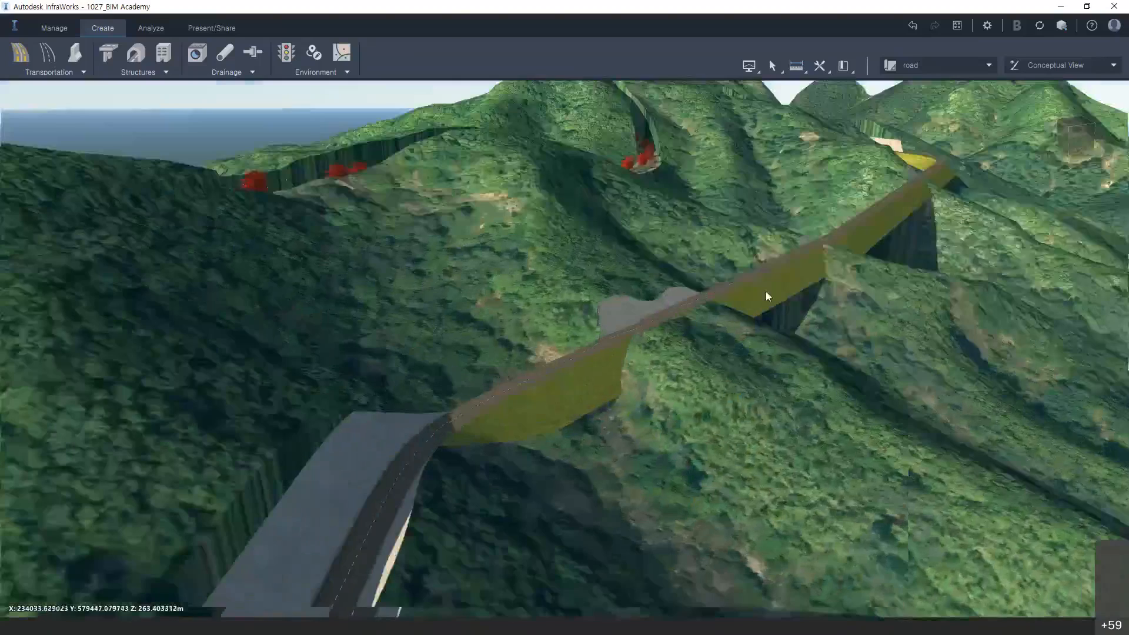
drag(766, 291, 244, 319)
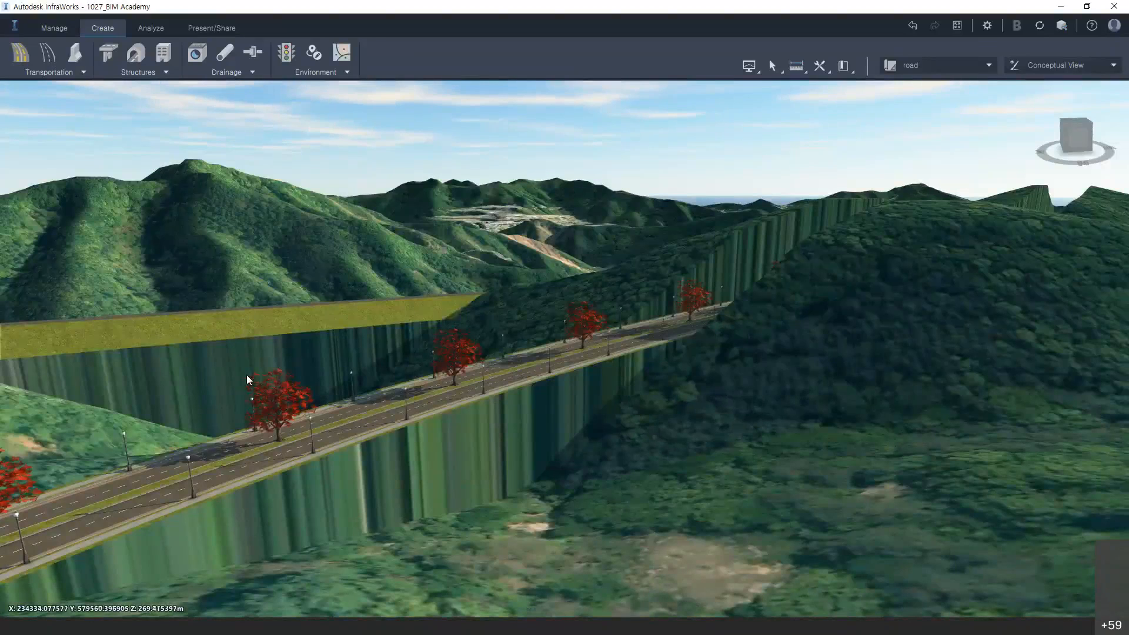
drag(246, 375, 469, 353)
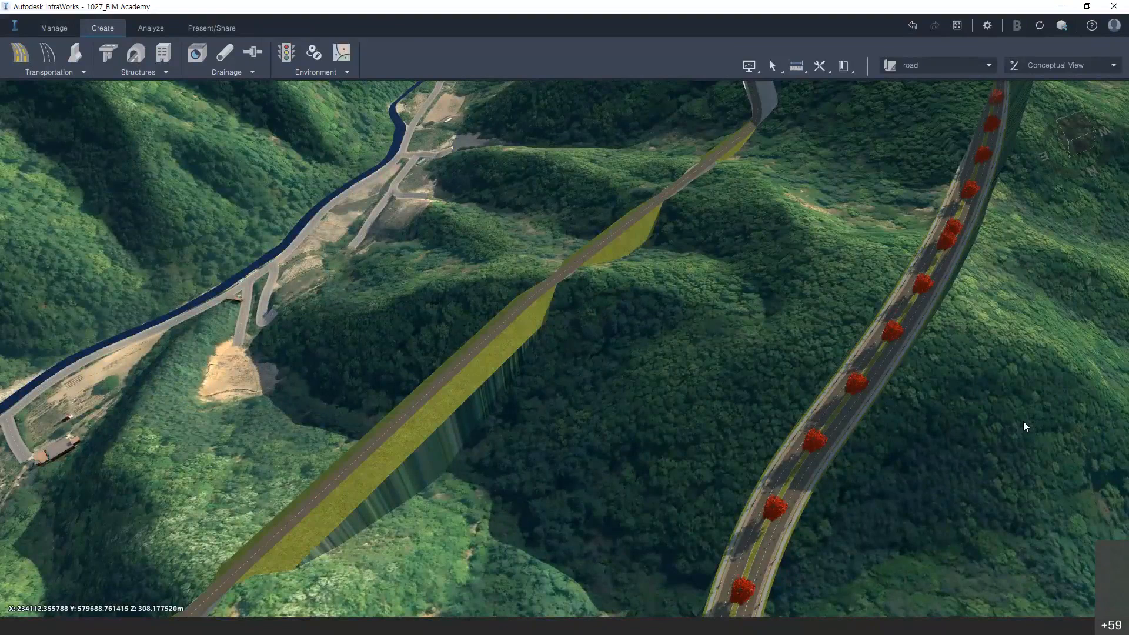
drag(688, 398, 628, 457)
click(562, 436)
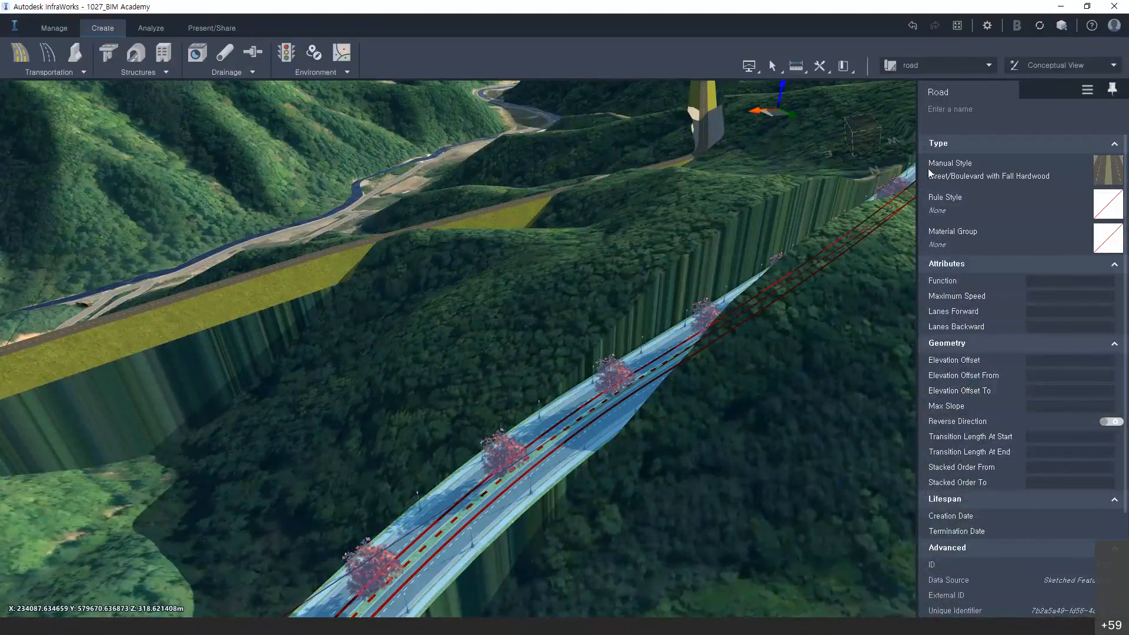
click(1107, 171)
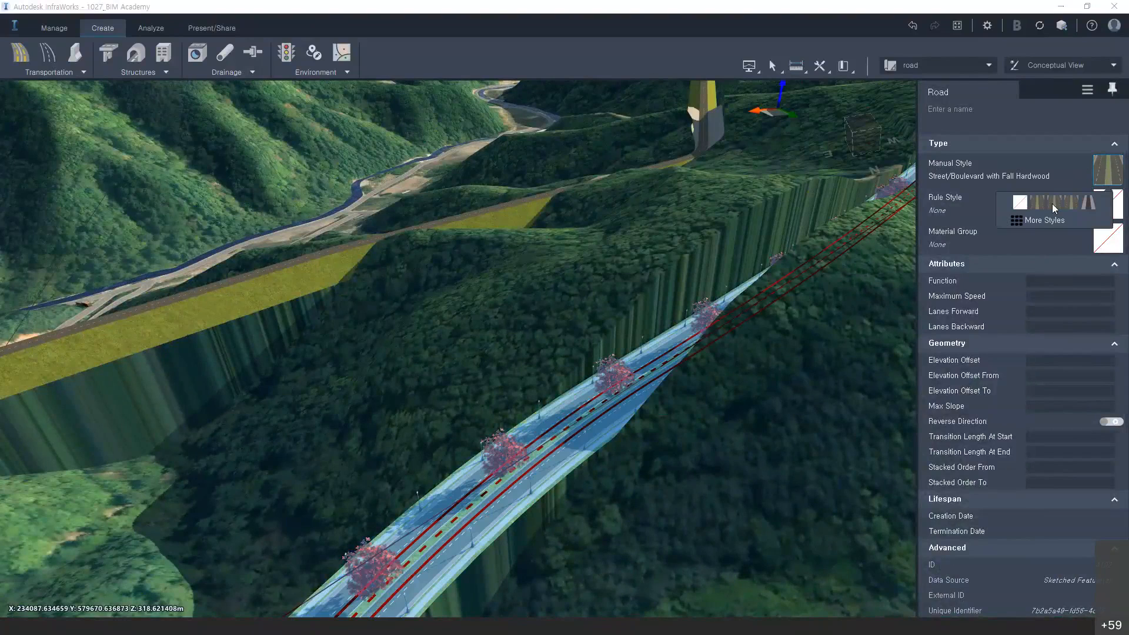
click(1032, 221)
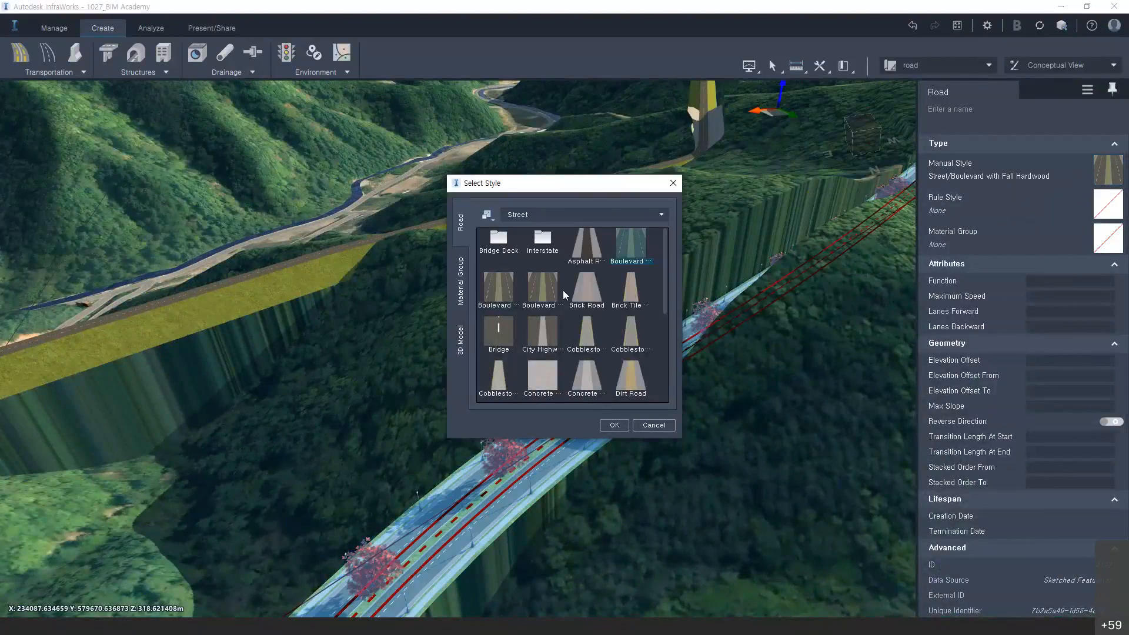
scroll(558, 254, down, 5)
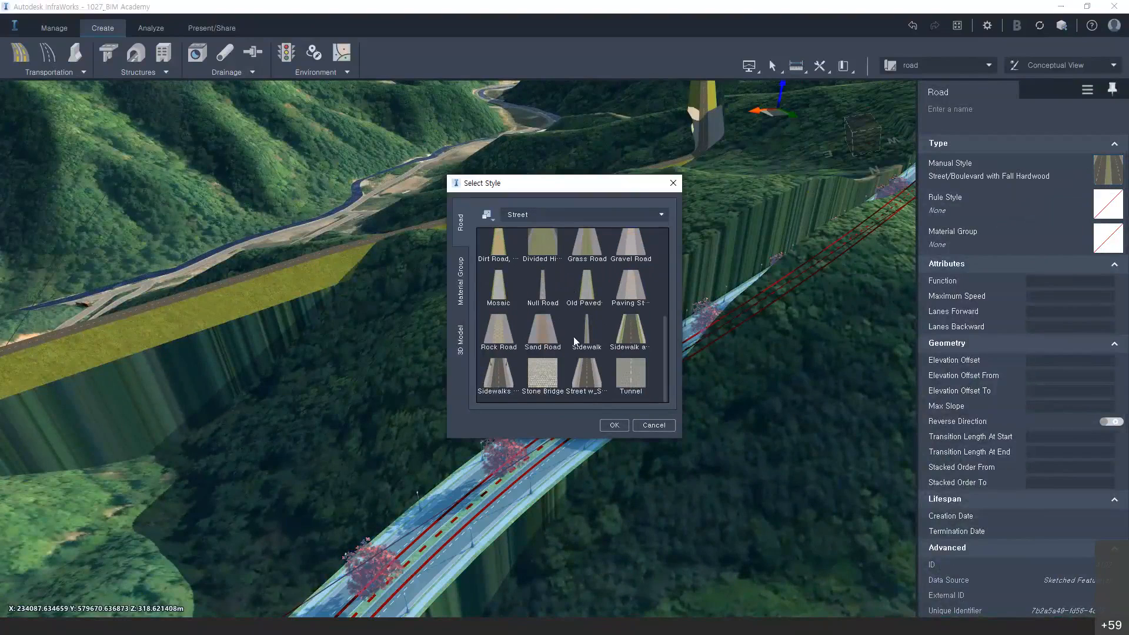
scroll(575, 341, up, 5)
scroll(574, 336, down, 5)
click(676, 184)
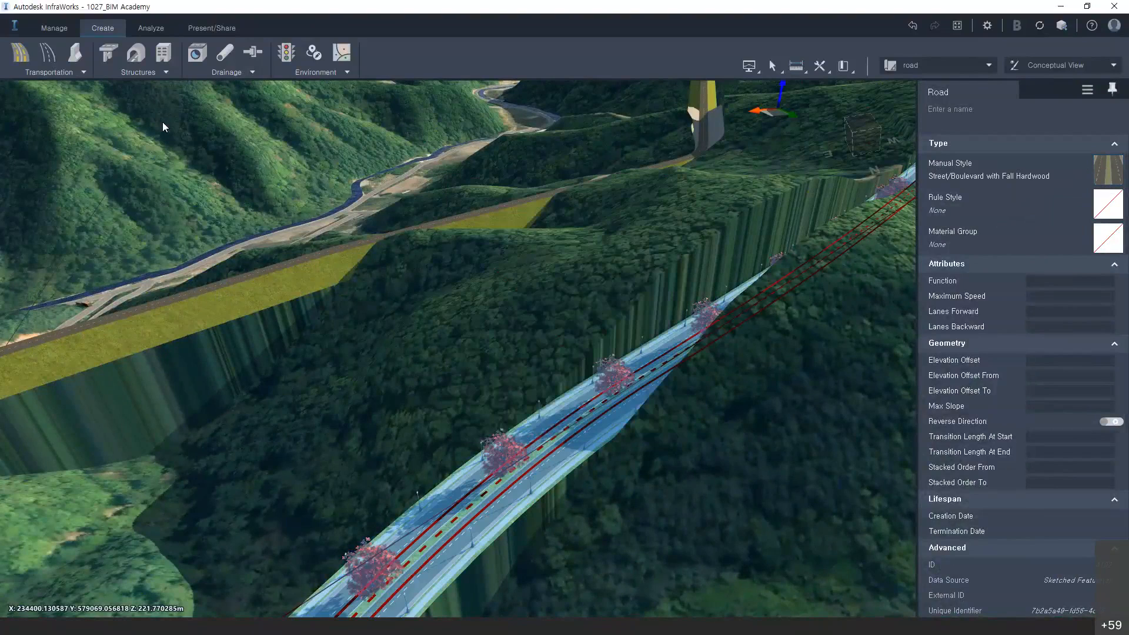
Open the Style Palette and display the road styles of the Street catalog
click(55, 29)
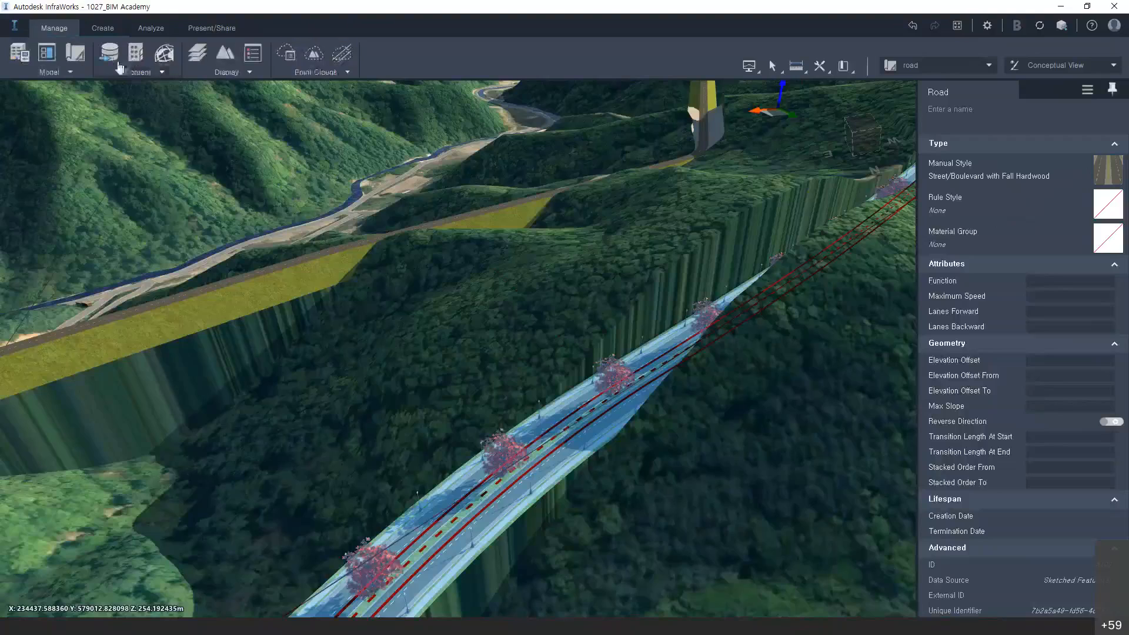
click(122, 72)
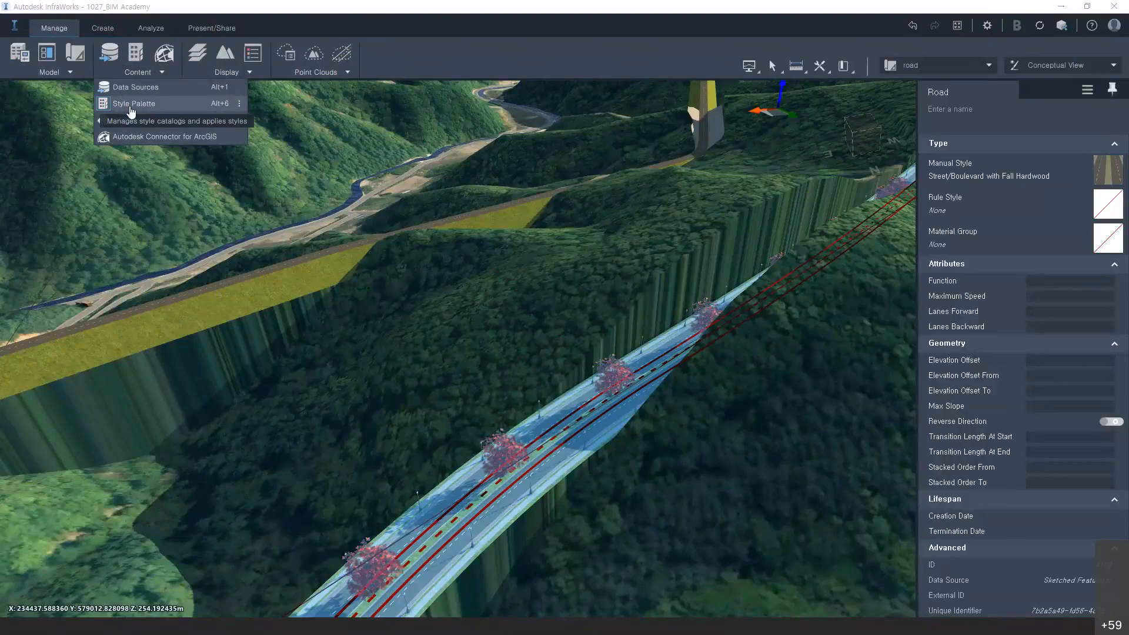
click(130, 106)
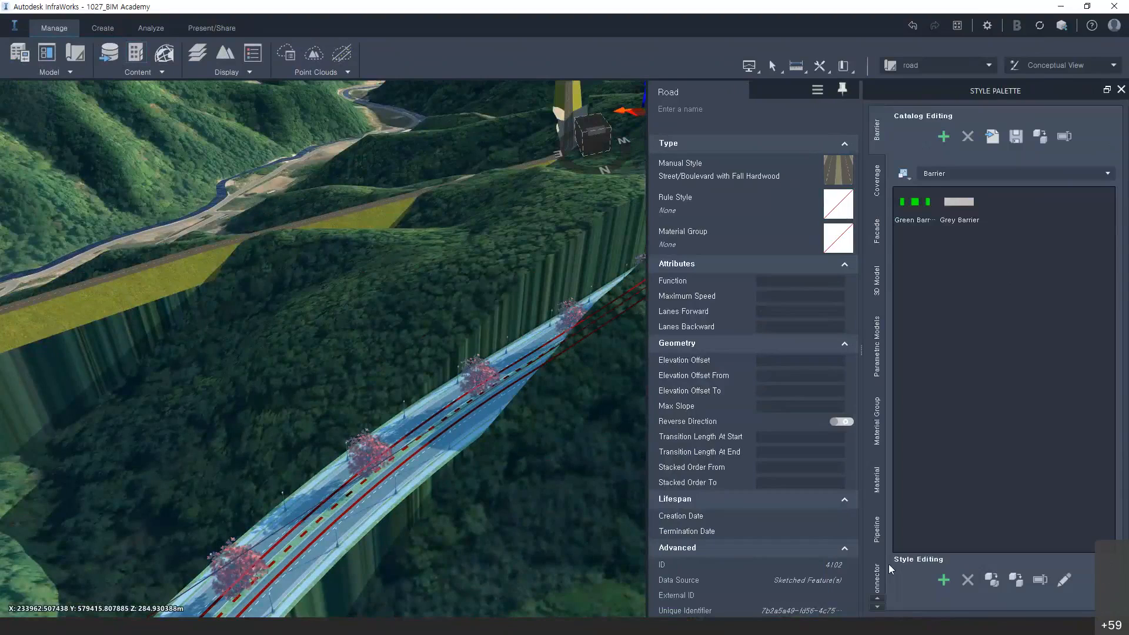
click(877, 611)
click(877, 611)
click(877, 611)
click(877, 612)
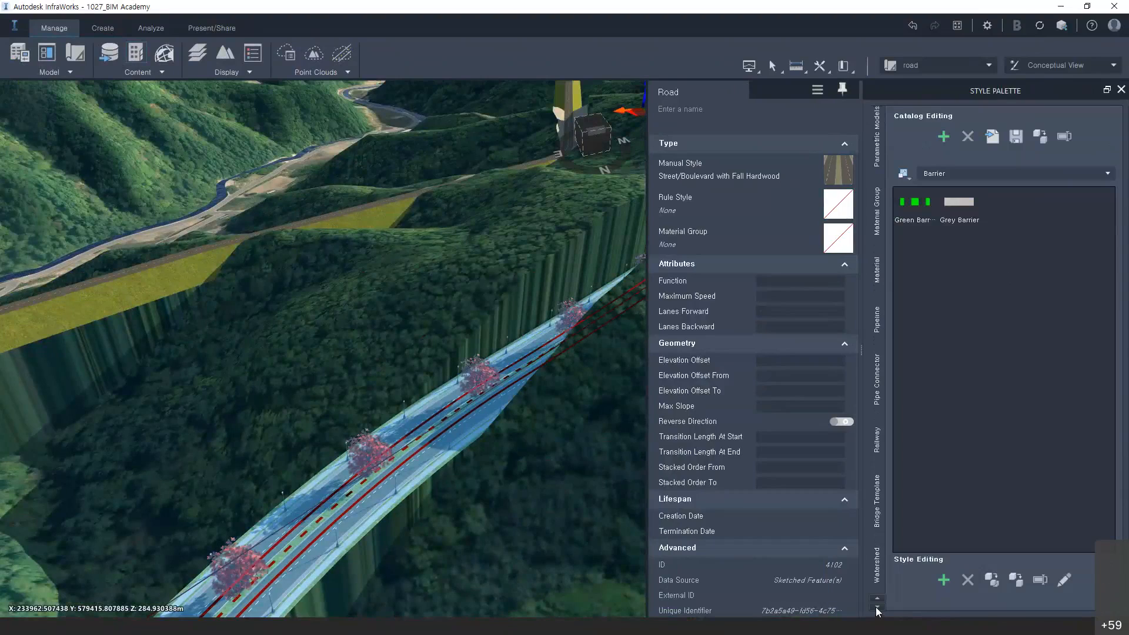
click(877, 611)
click(877, 611)
click(877, 519)
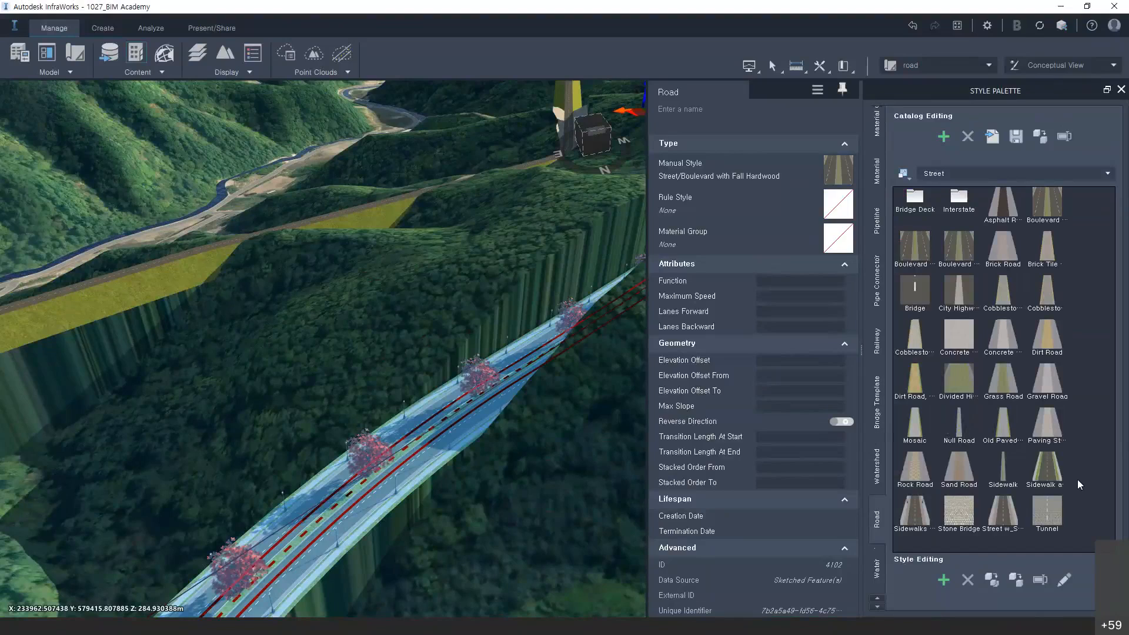
Apply the Sidewalk and Greenspace street style to the selected planning road, deselect it, and inspect the road up close
click(1049, 474)
drag(1049, 474, 449, 424)
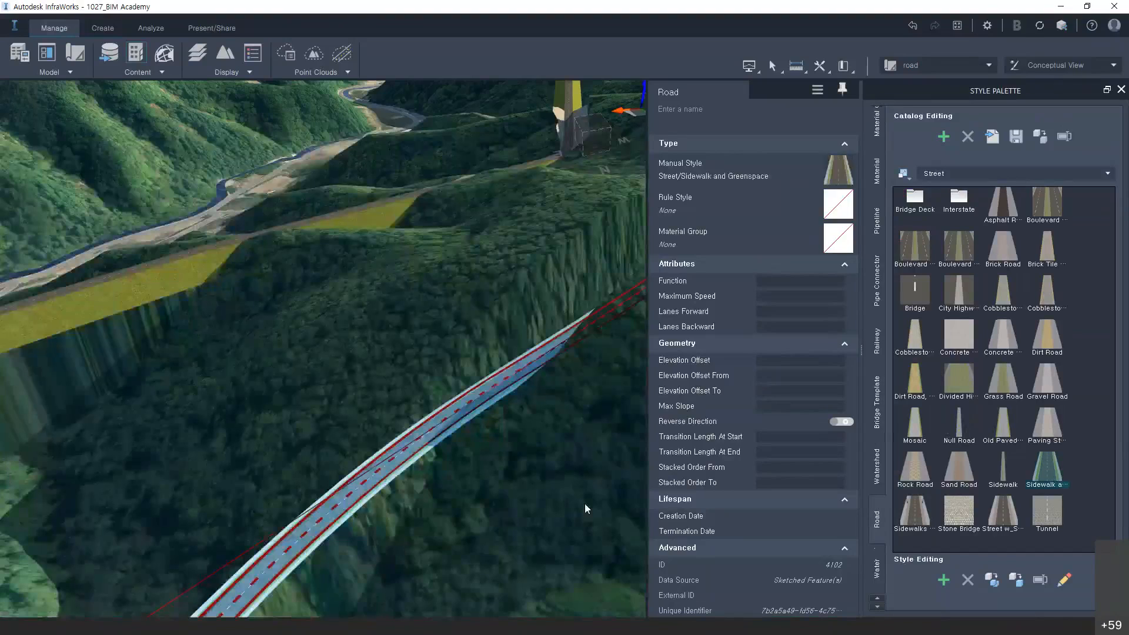
key(Escape)
drag(460, 496, 489, 428)
scroll(489, 428, up, 5)
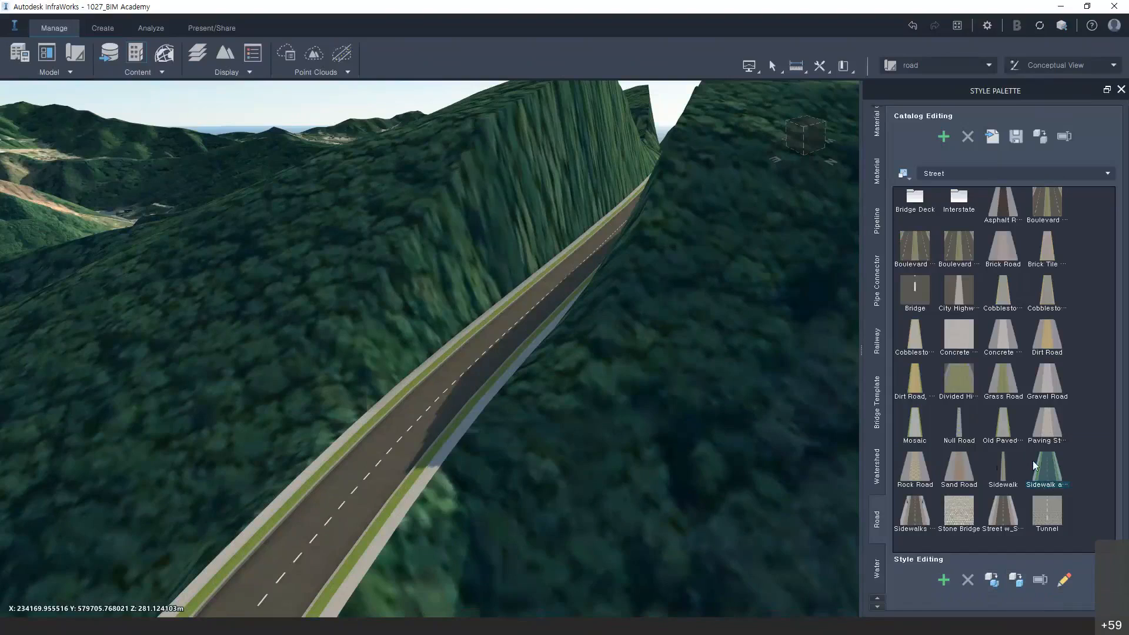
Duplicate the Sidewalk and Greenspace road style and name the copy 1027
click(1020, 584)
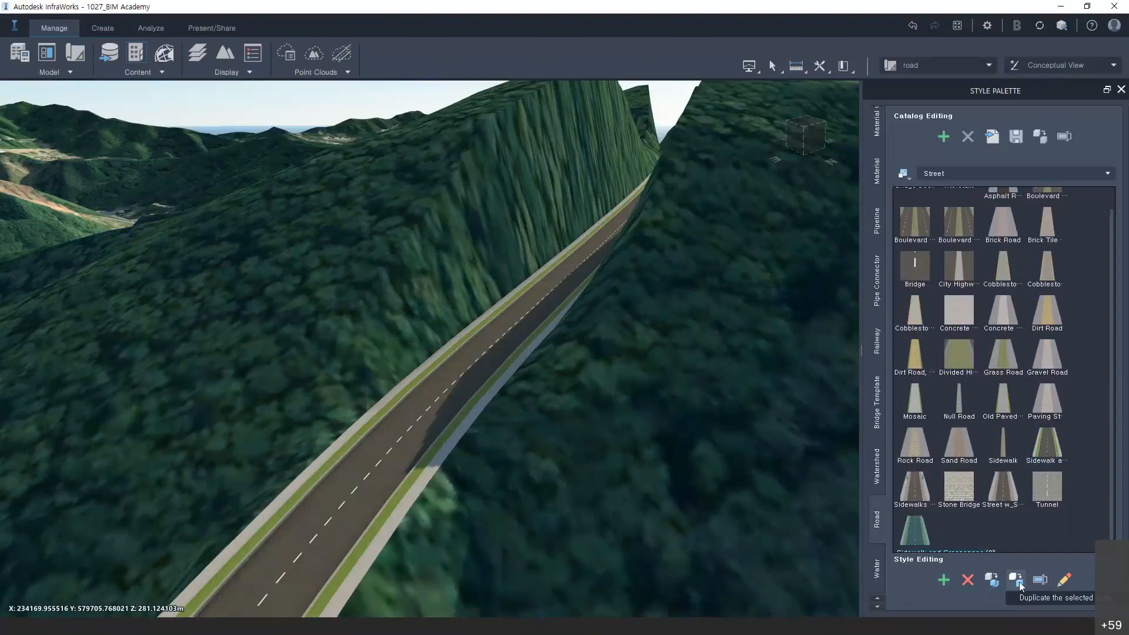
scroll(944, 519, down, 1)
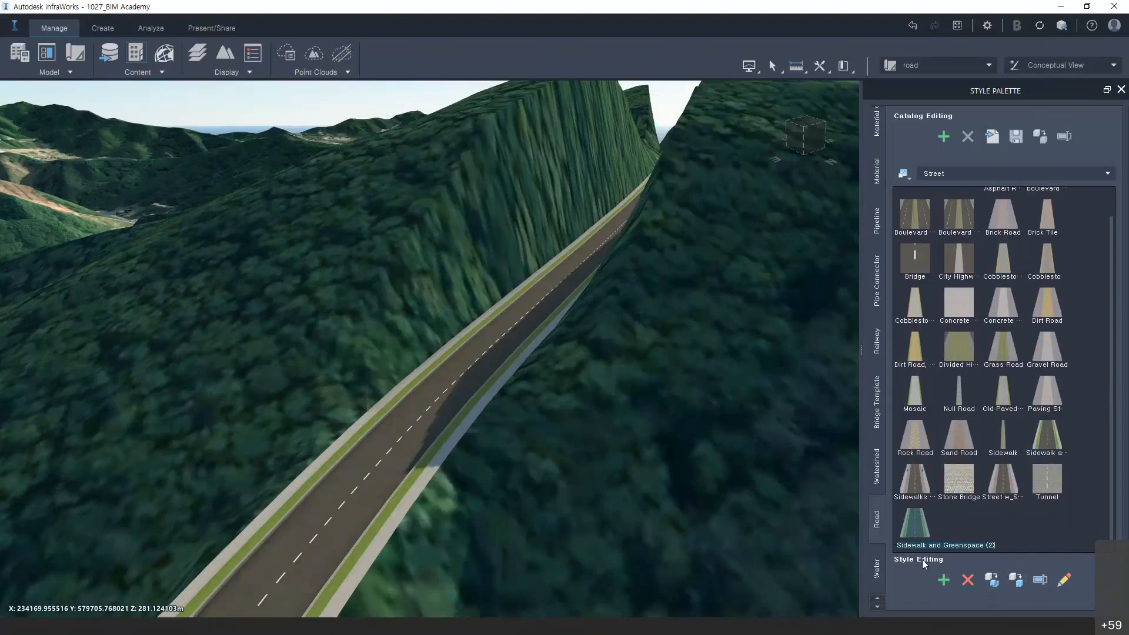
text(1027)
key(Return)
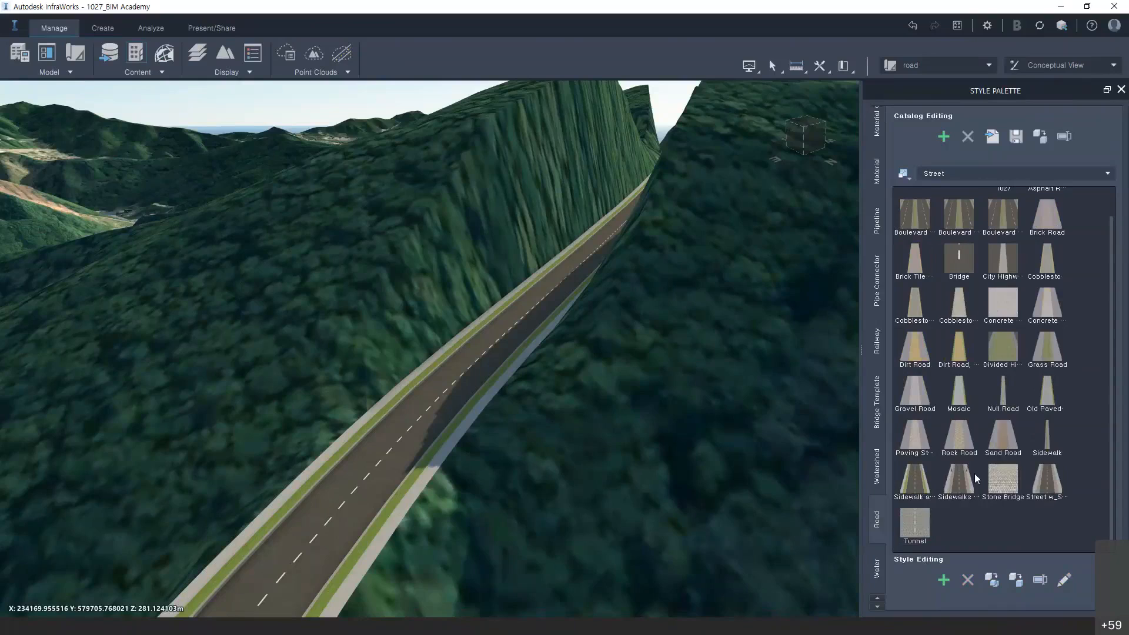
scroll(1022, 499, up, 1)
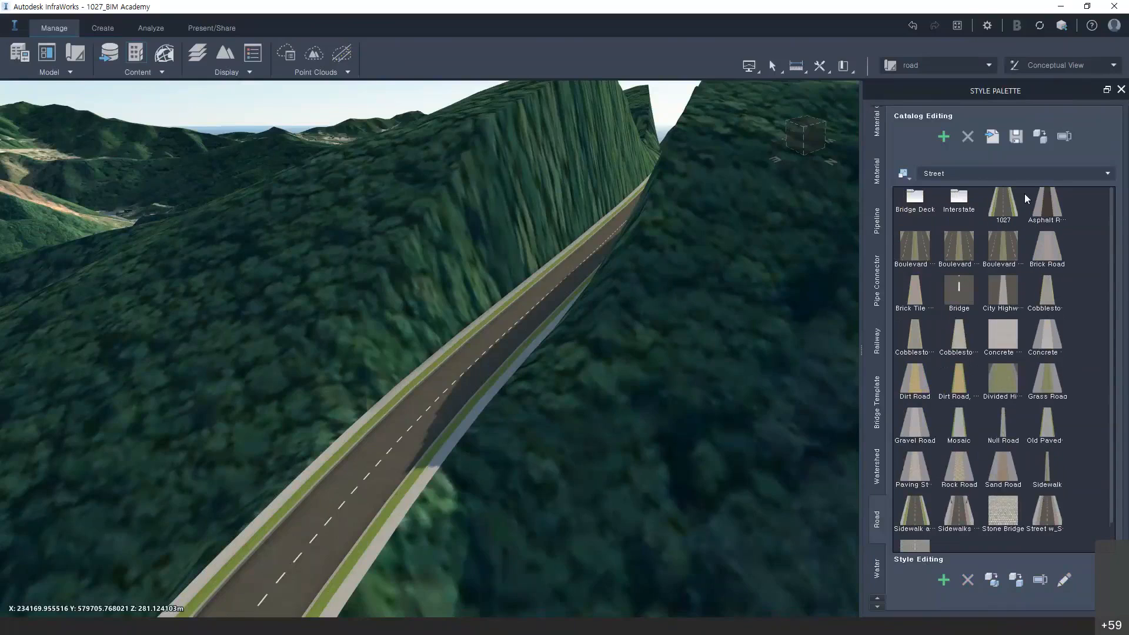
Open the configuration of the 1027 road style at full window size and turn its preview to an angled view
click(1011, 206)
double_click(1010, 201)
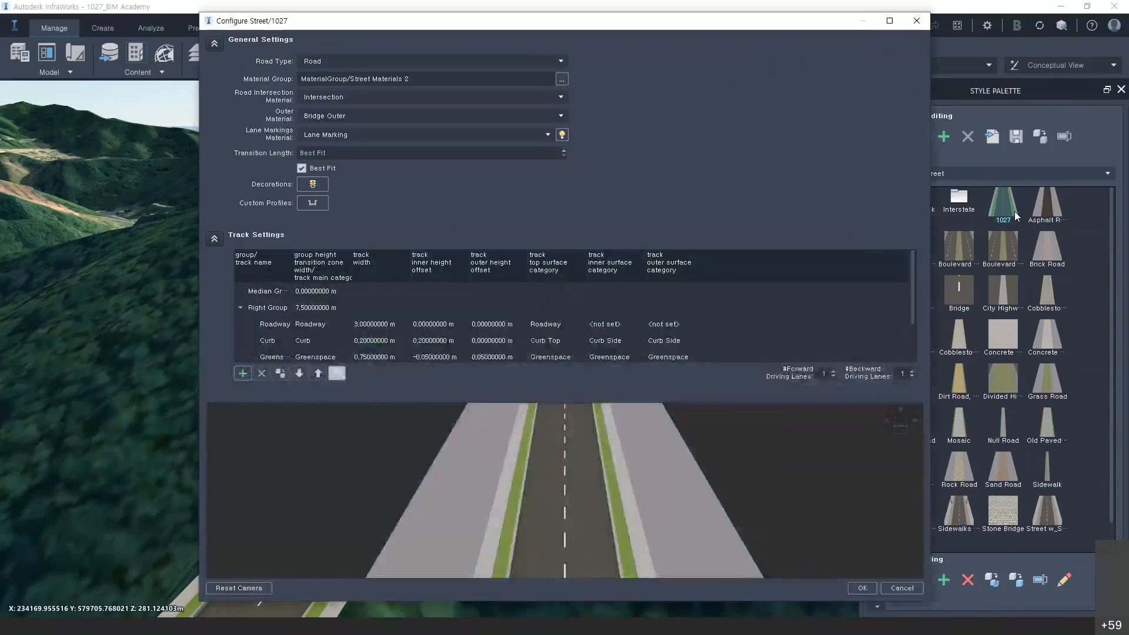
click(889, 22)
drag(541, 532, 565, 520)
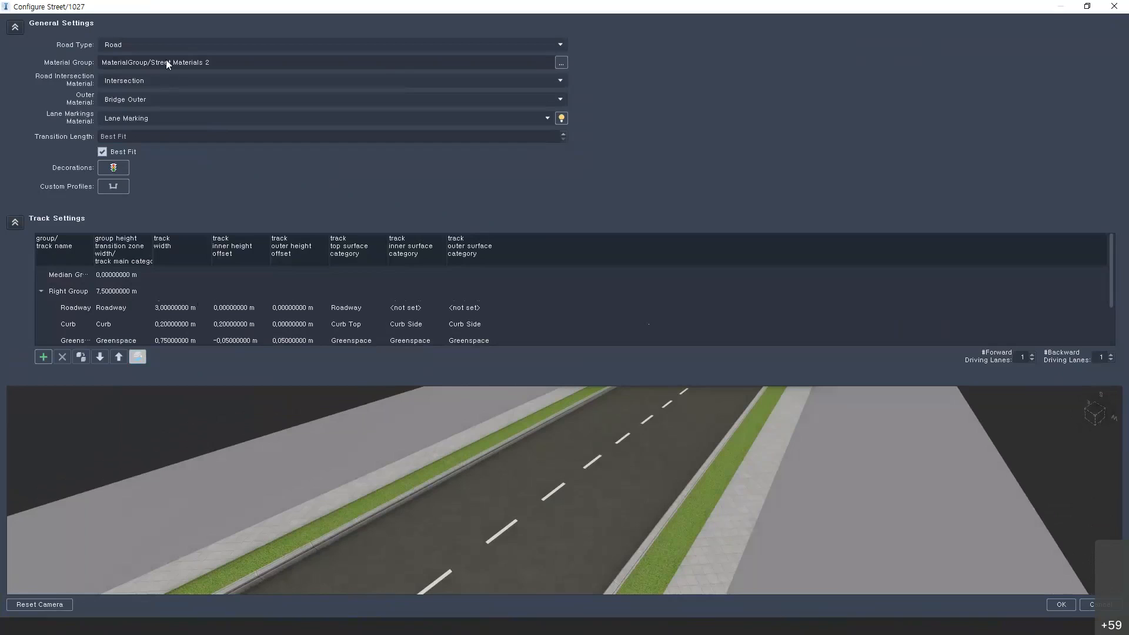
Collapse the Right Group tracks, try separate left and right track groups for the 1027 style, and restore the symmetric layout
click(41, 292)
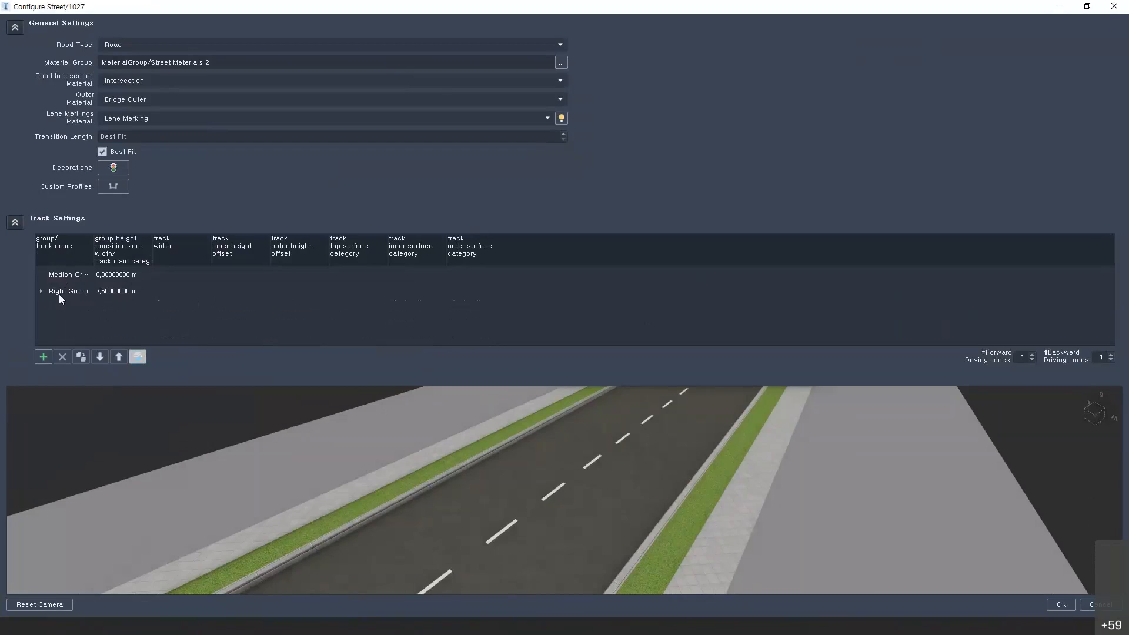
click(61, 277)
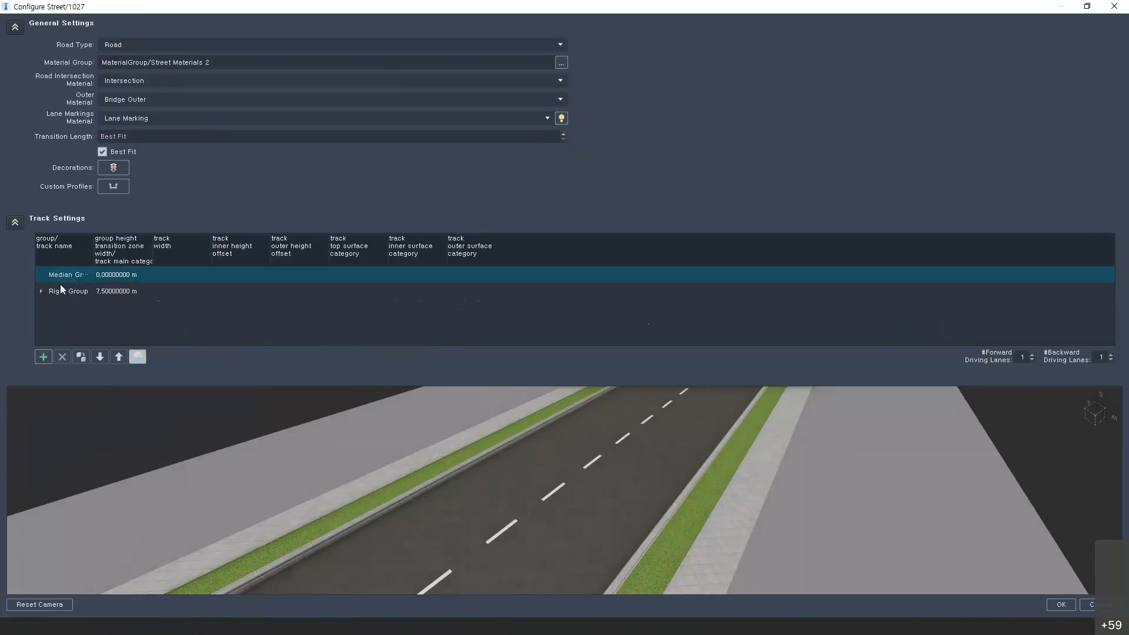
click(137, 358)
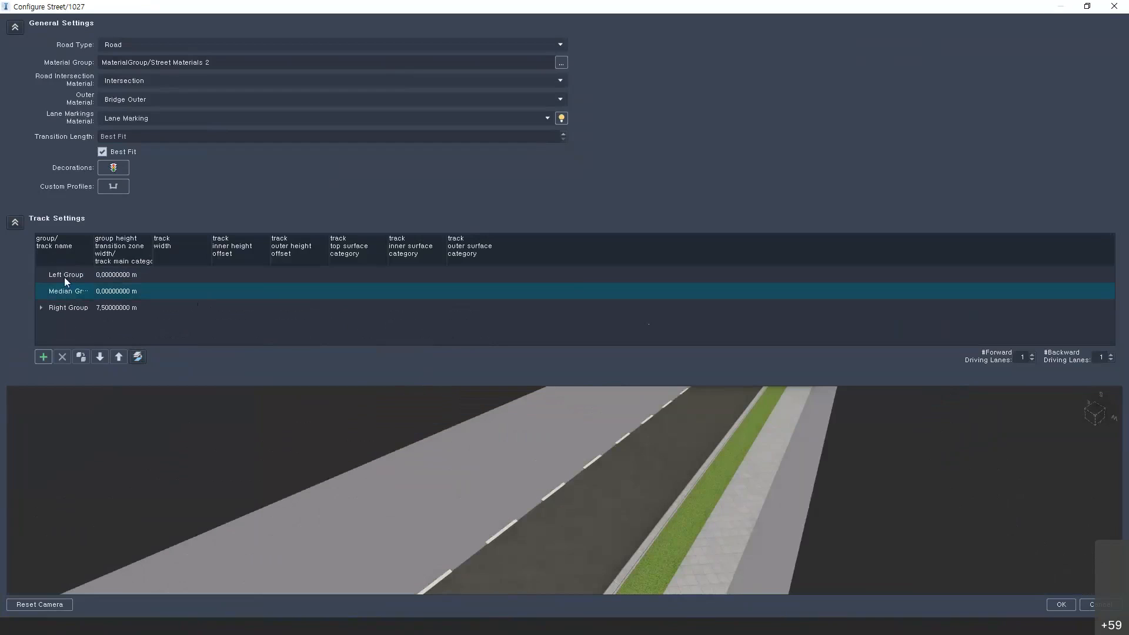
click(137, 356)
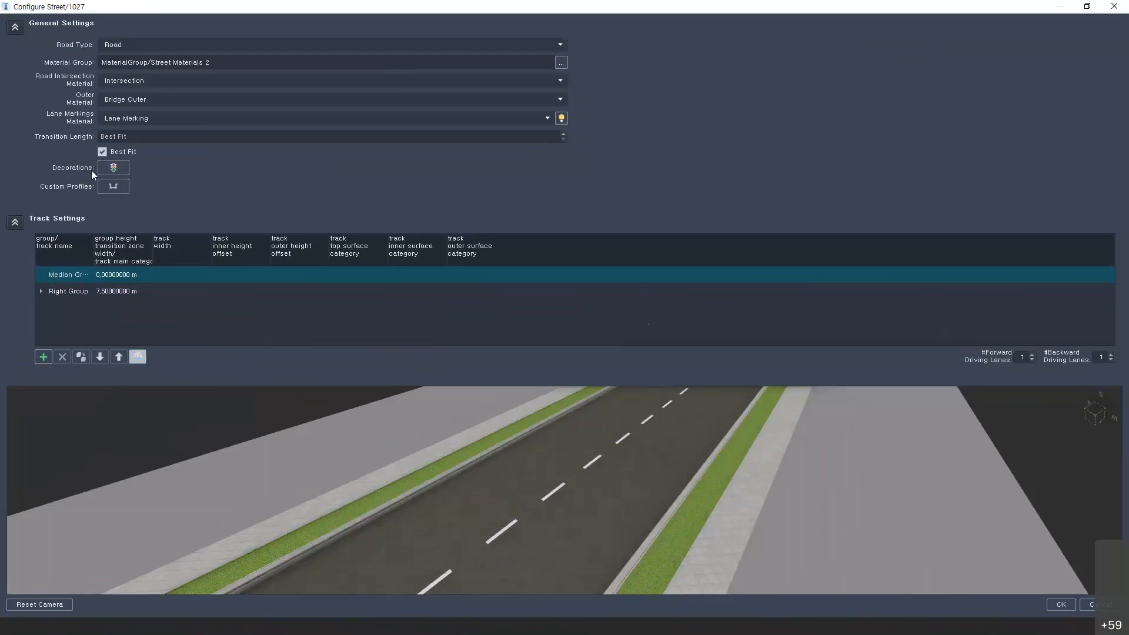
View the Decoration Editor of the 1027 style without adding decorations, and accept the style configuration
click(114, 169)
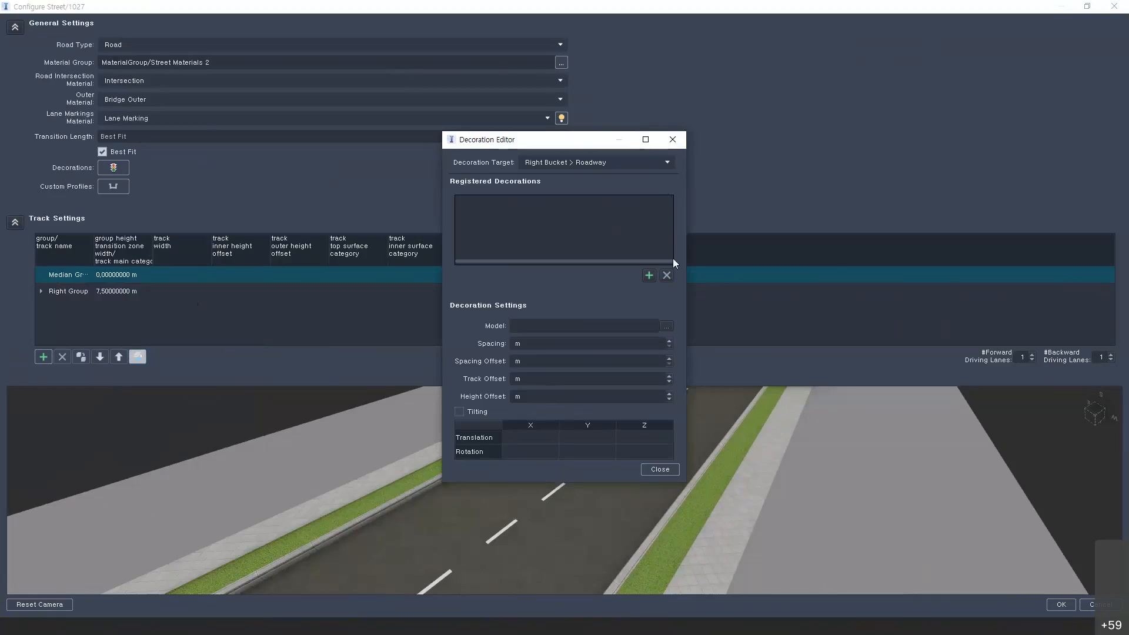
click(672, 139)
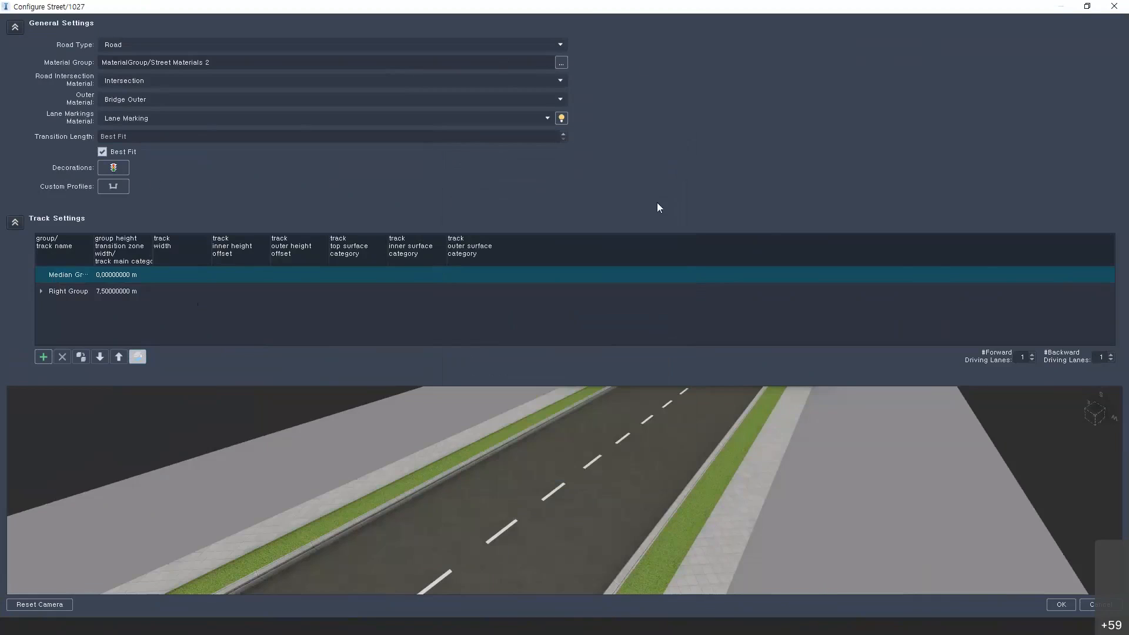
click(1062, 604)
Try to convert the Sidewalk and Greenspace planning road to a component road
drag(995, 251, 411, 437)
click(410, 438)
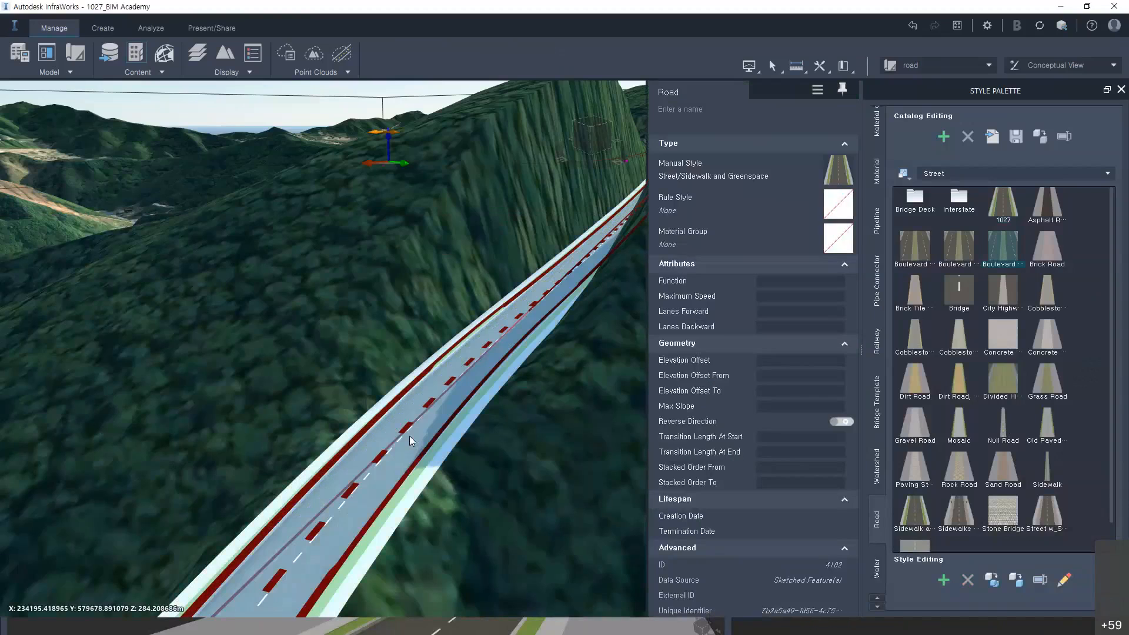
right_click(429, 400)
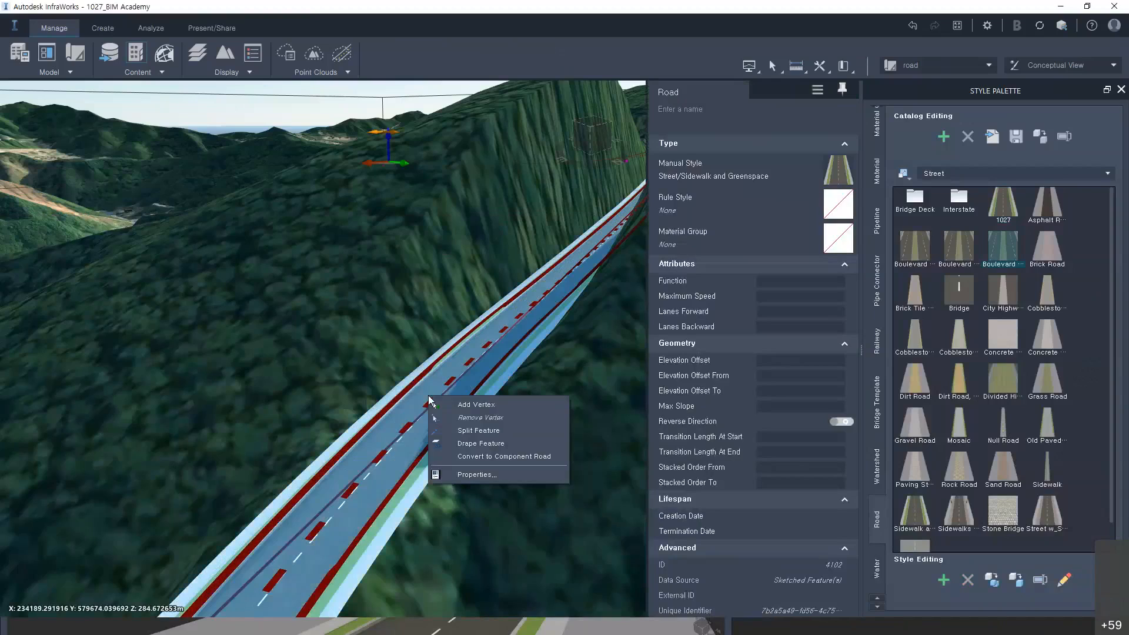
click(514, 457)
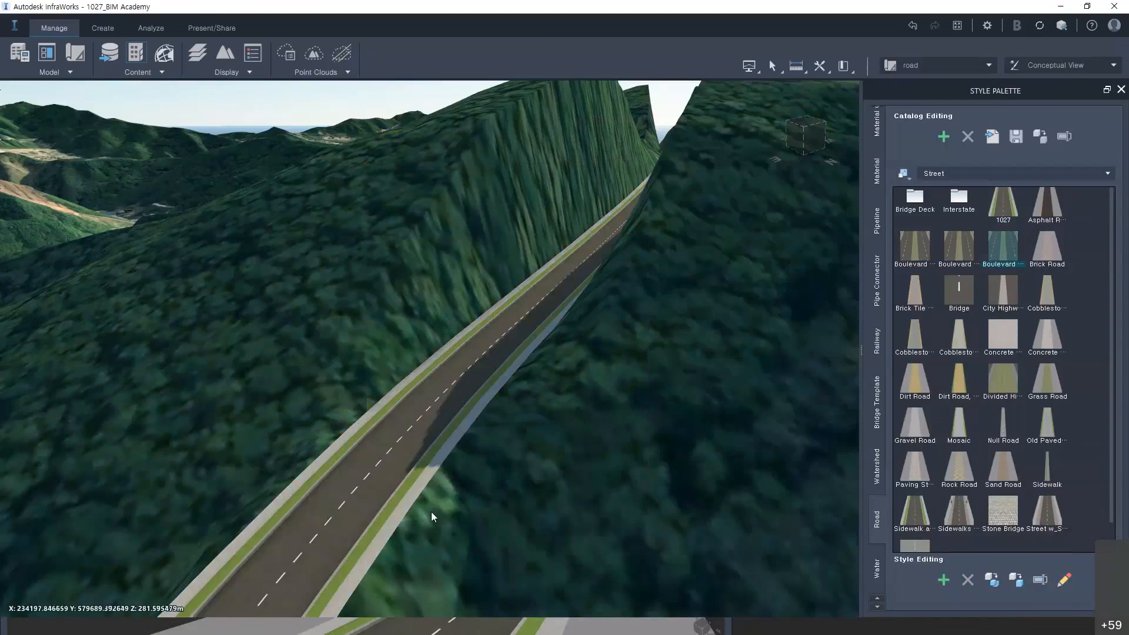
Compare the planning road with the component road on the terrain, and view the configuration of the Boulevard with Summer Hardwood style
drag(432, 512, 415, 457)
scroll(415, 457, down, 10)
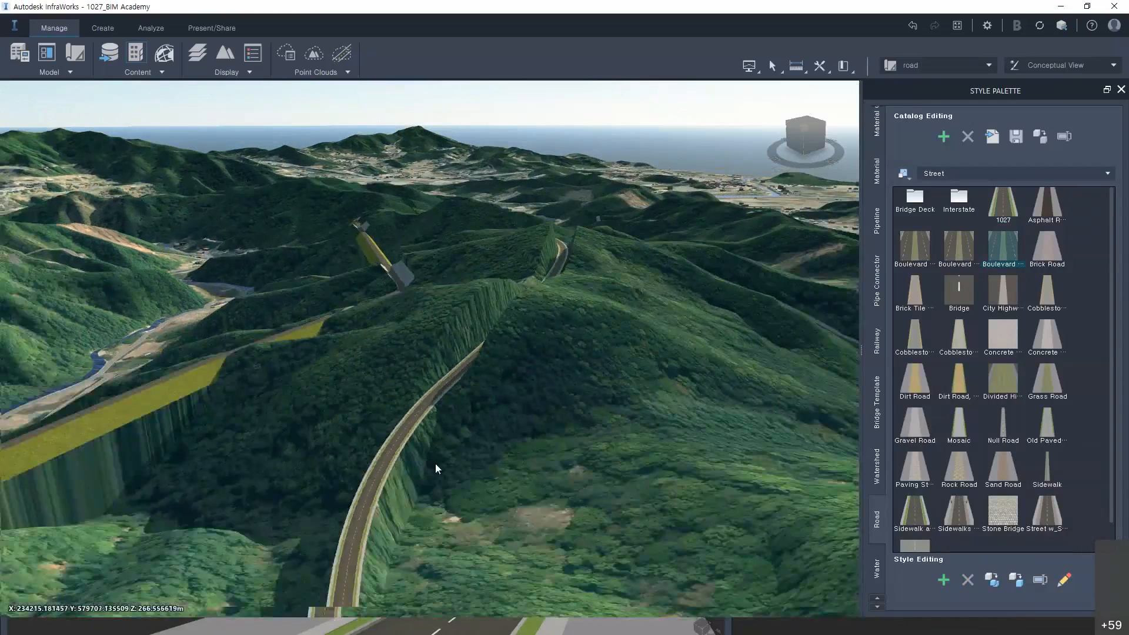
drag(435, 463, 502, 483)
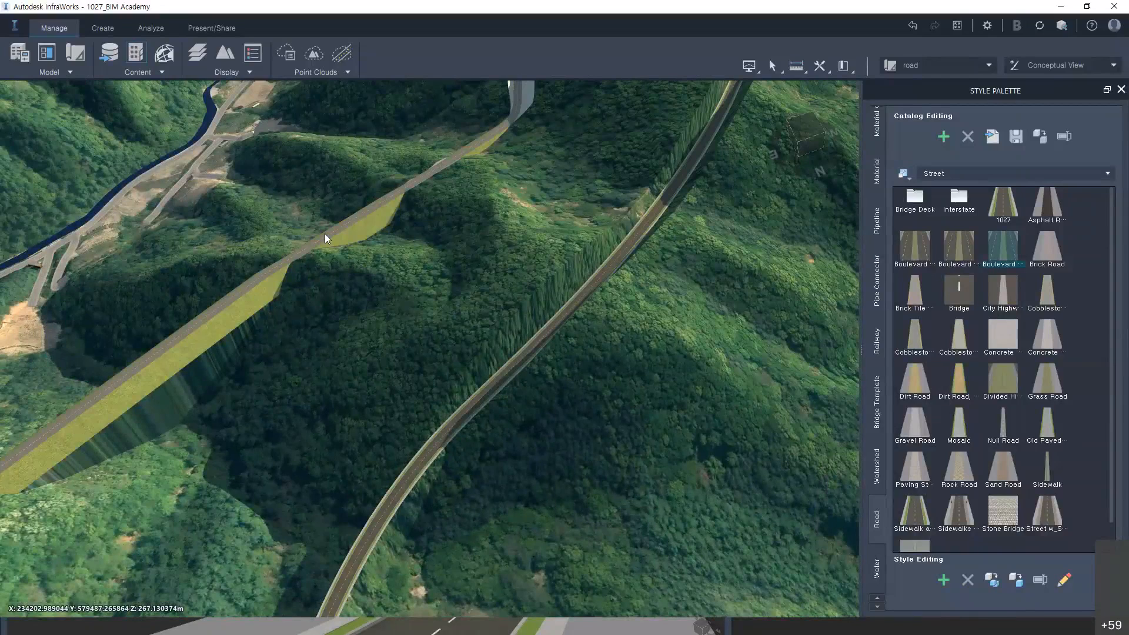
click(78, 628)
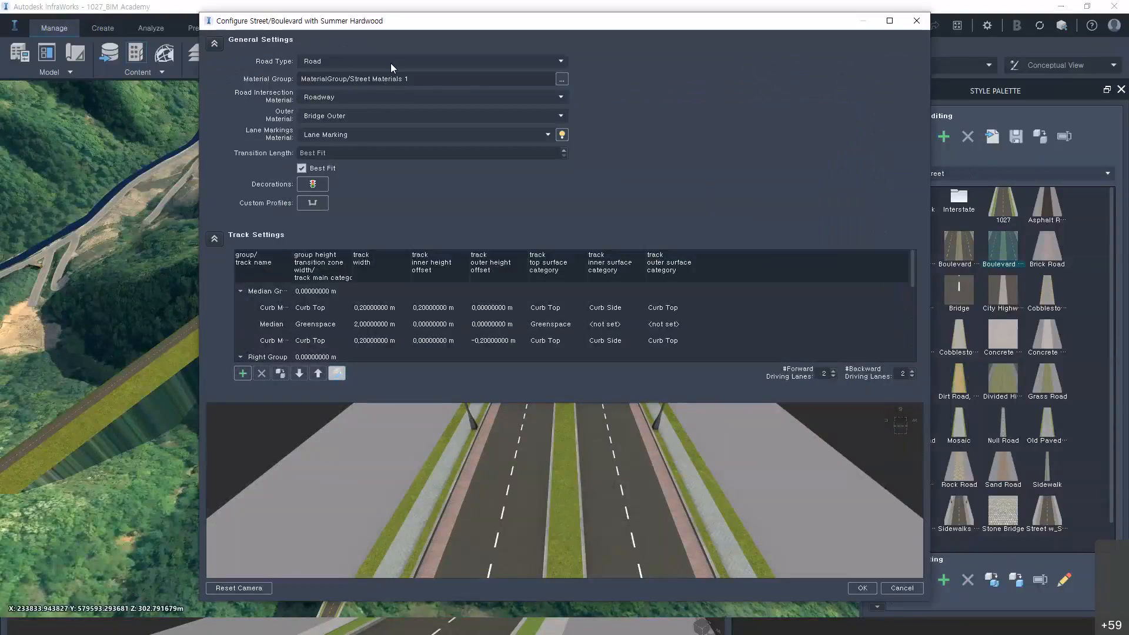
click(910, 23)
click(155, 76)
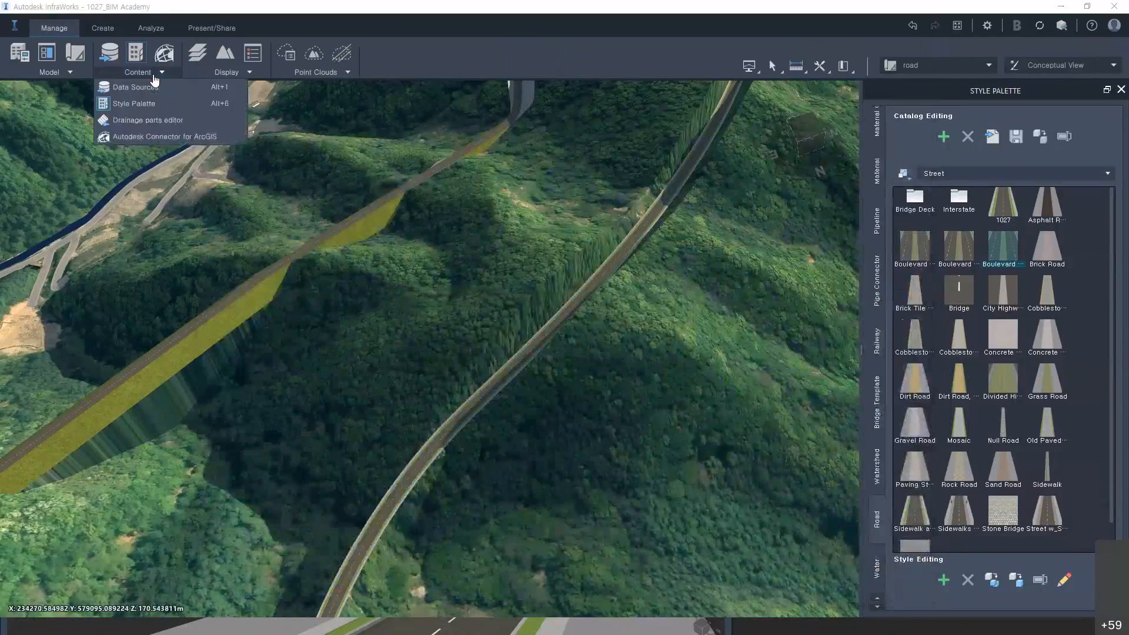
click(231, 77)
click(231, 78)
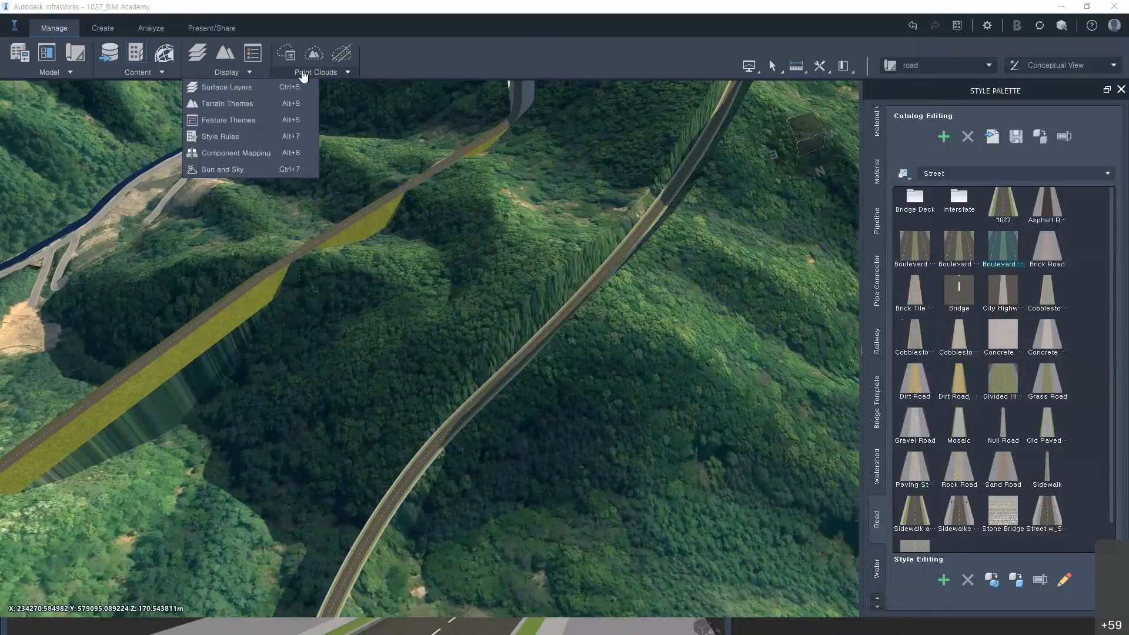
click(104, 29)
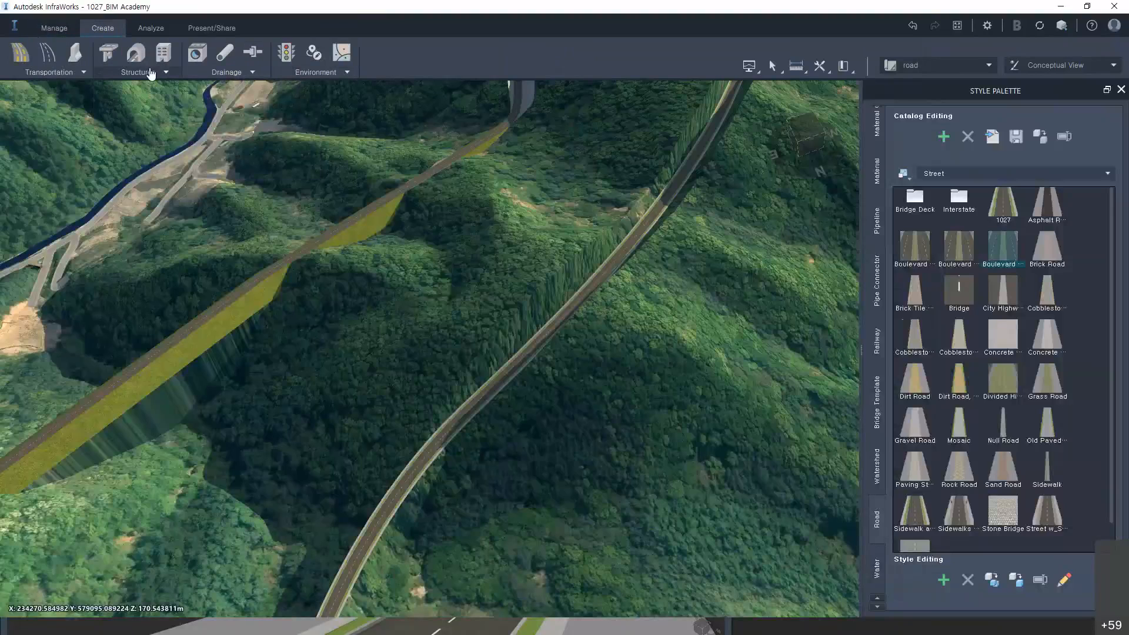
click(202, 71)
click(54, 27)
click(162, 72)
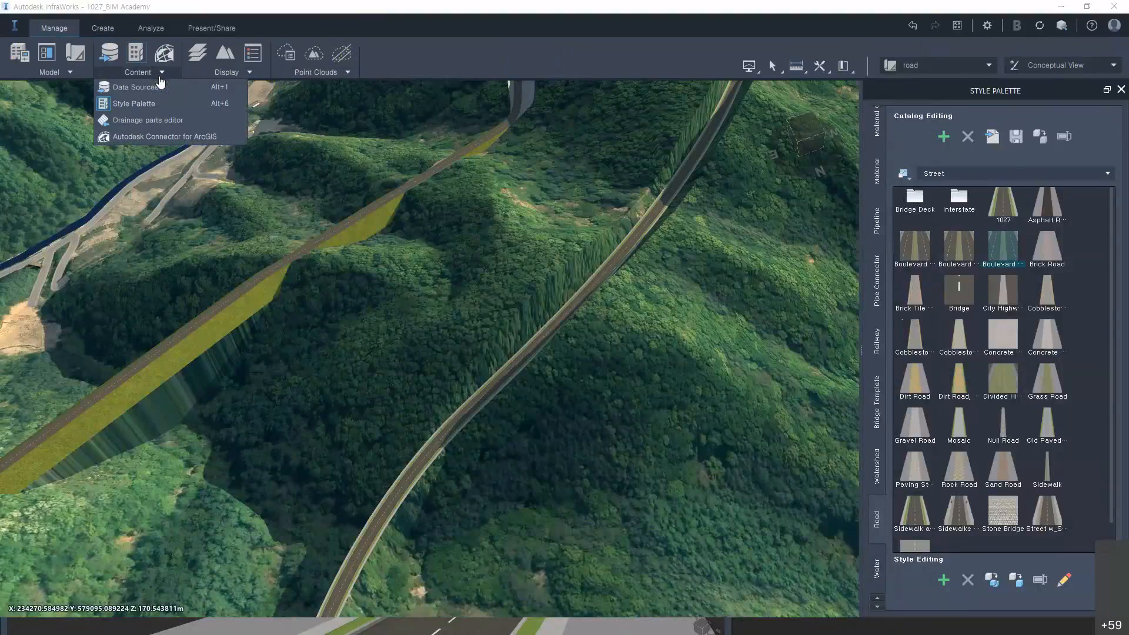
click(226, 76)
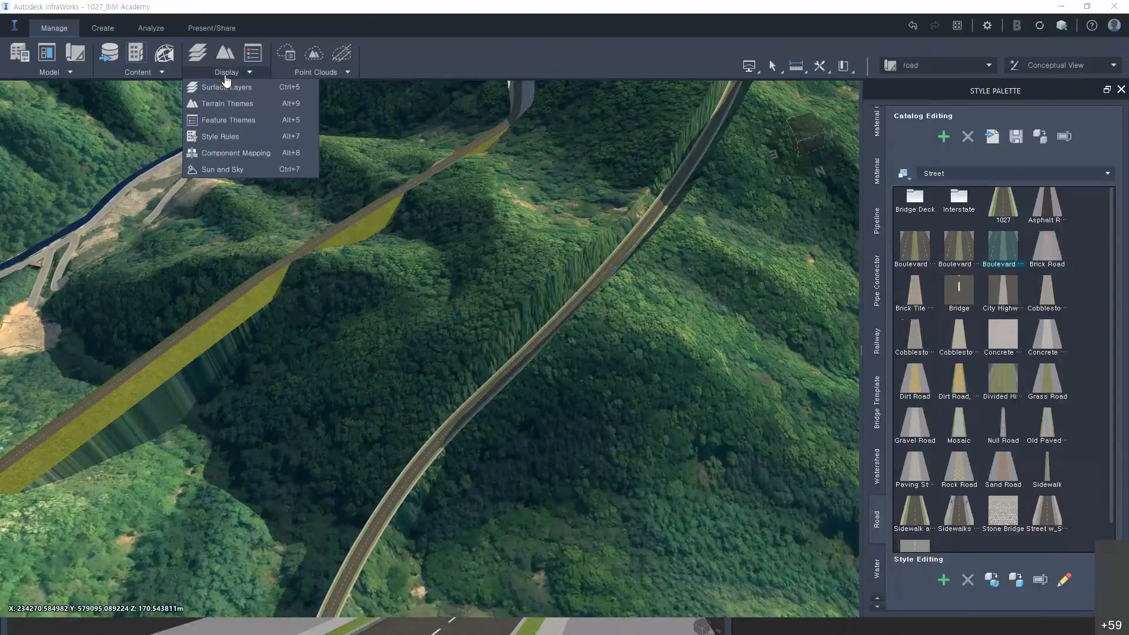
click(295, 76)
click(103, 27)
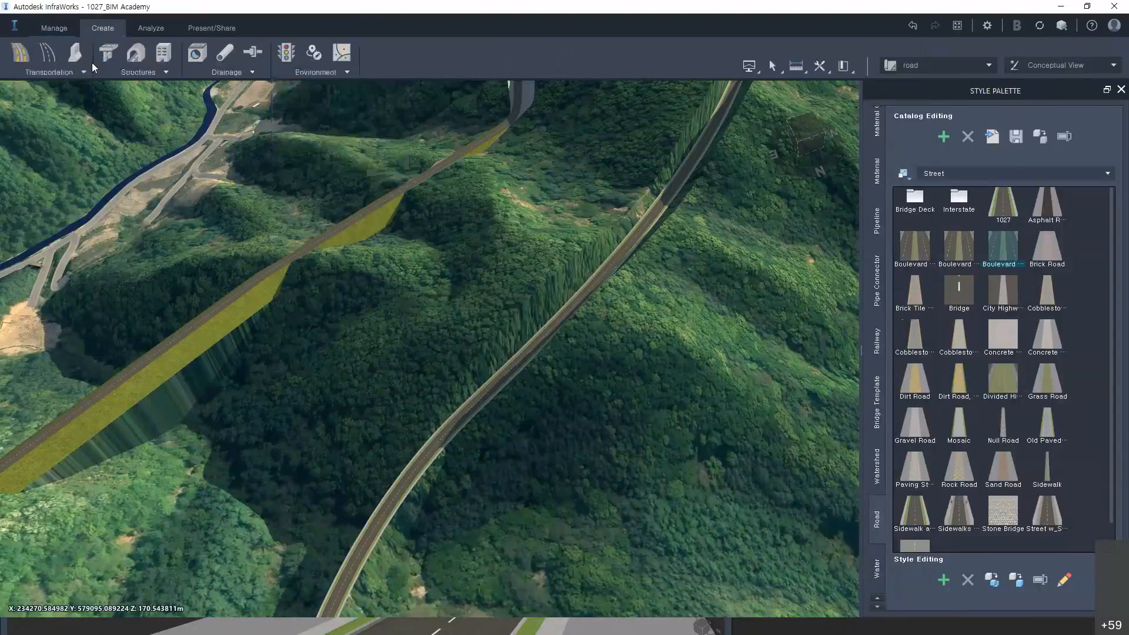
click(83, 72)
click(157, 73)
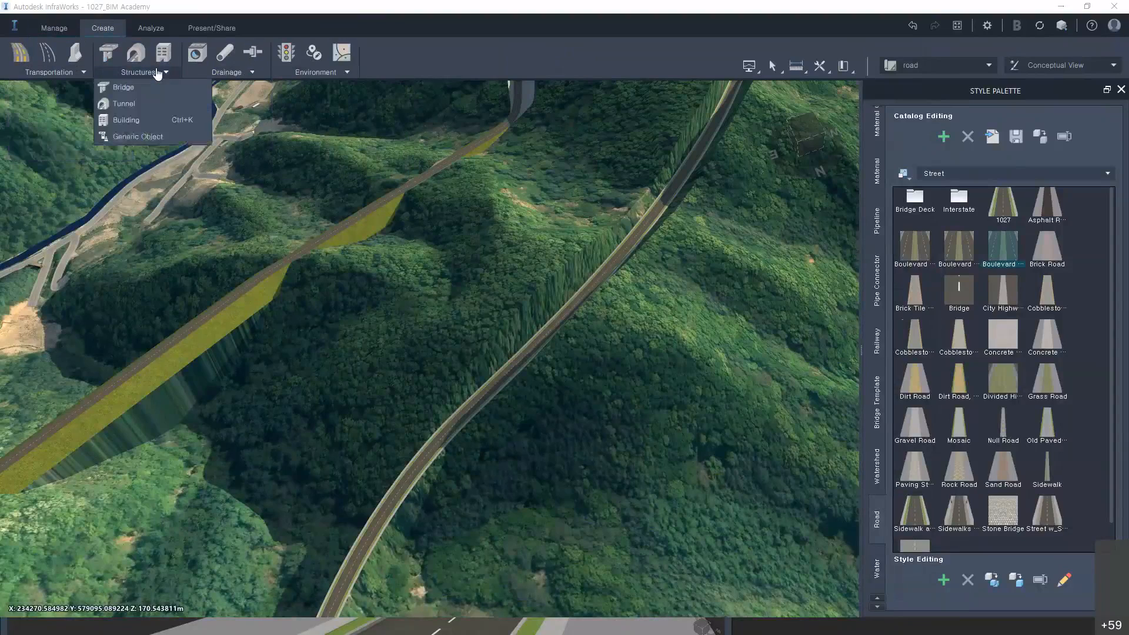
click(211, 73)
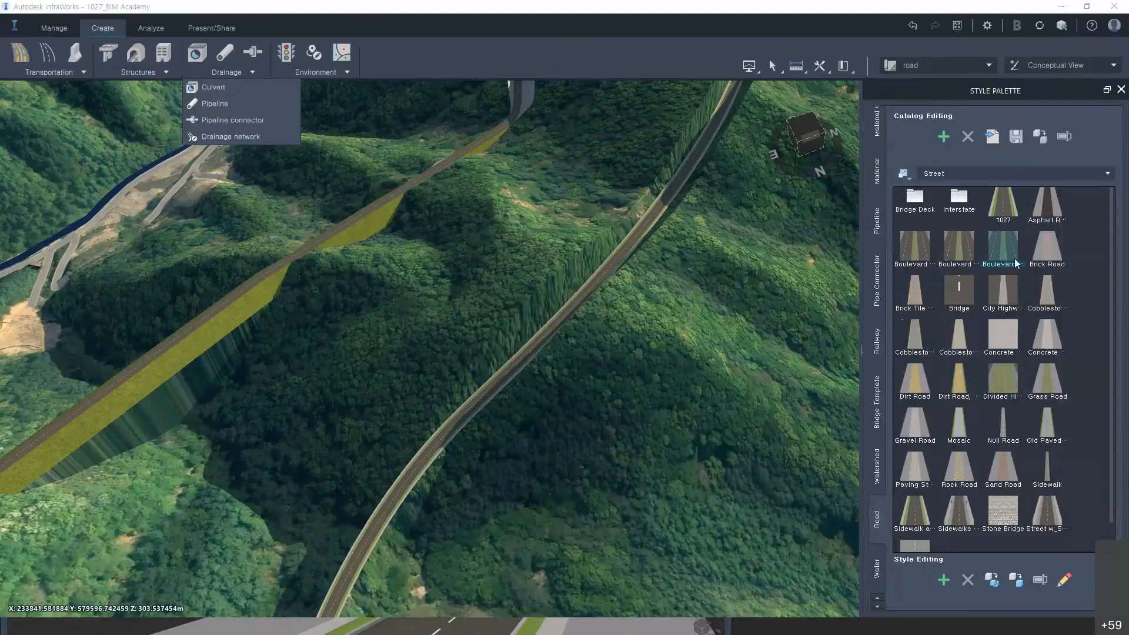
click(967, 97)
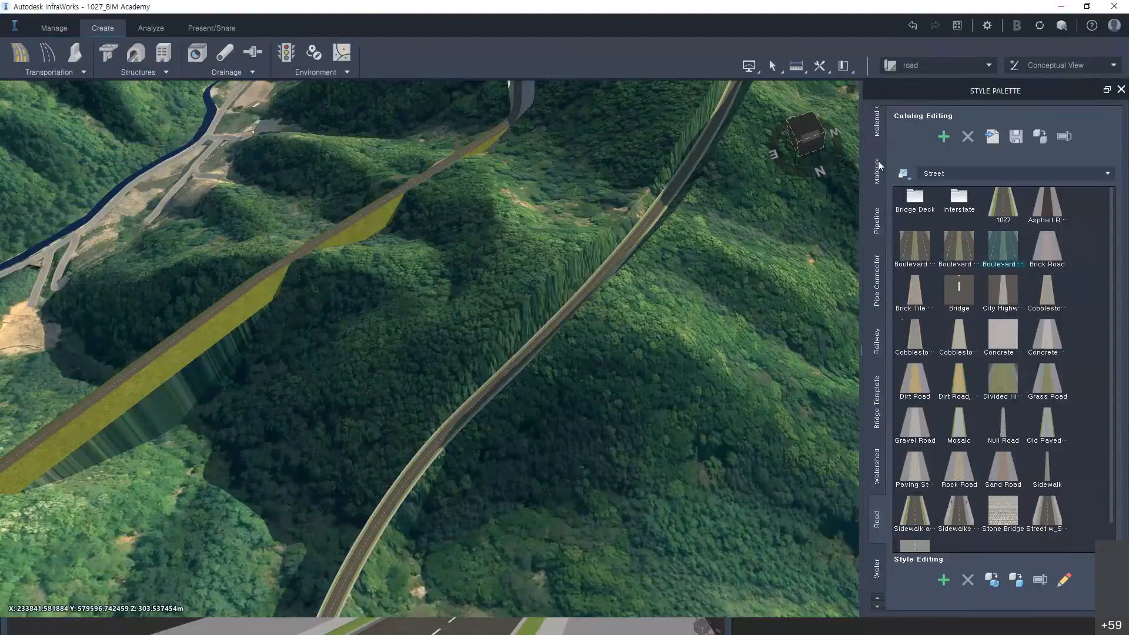
View the material groups in the Style Palette, open the Roadway folder of the Material catalog and look through its materials
click(876, 132)
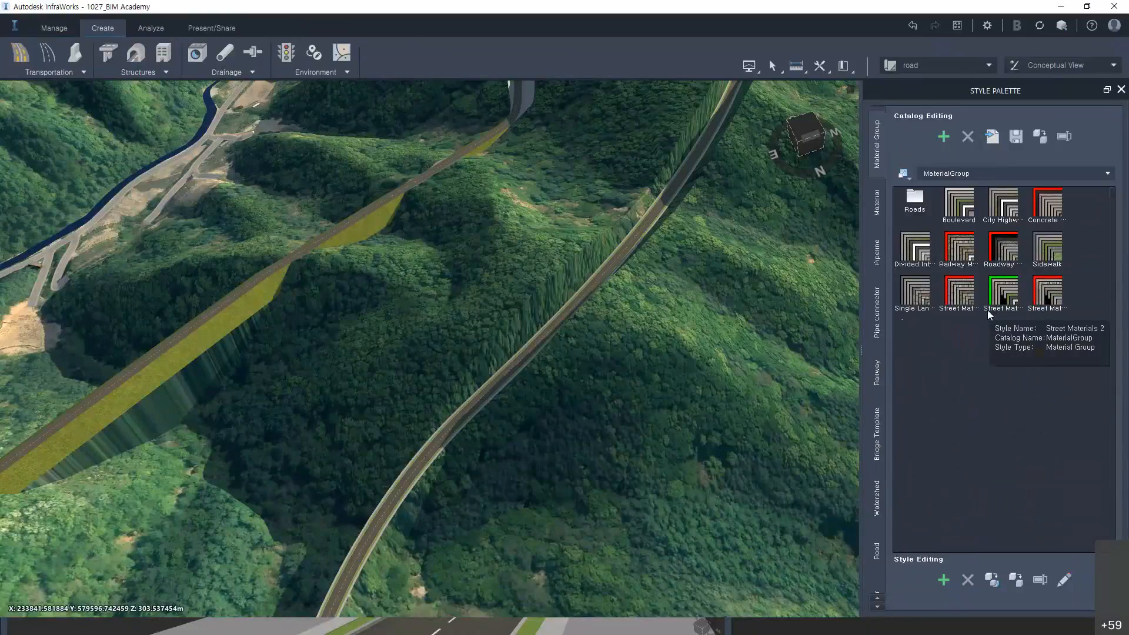
click(877, 203)
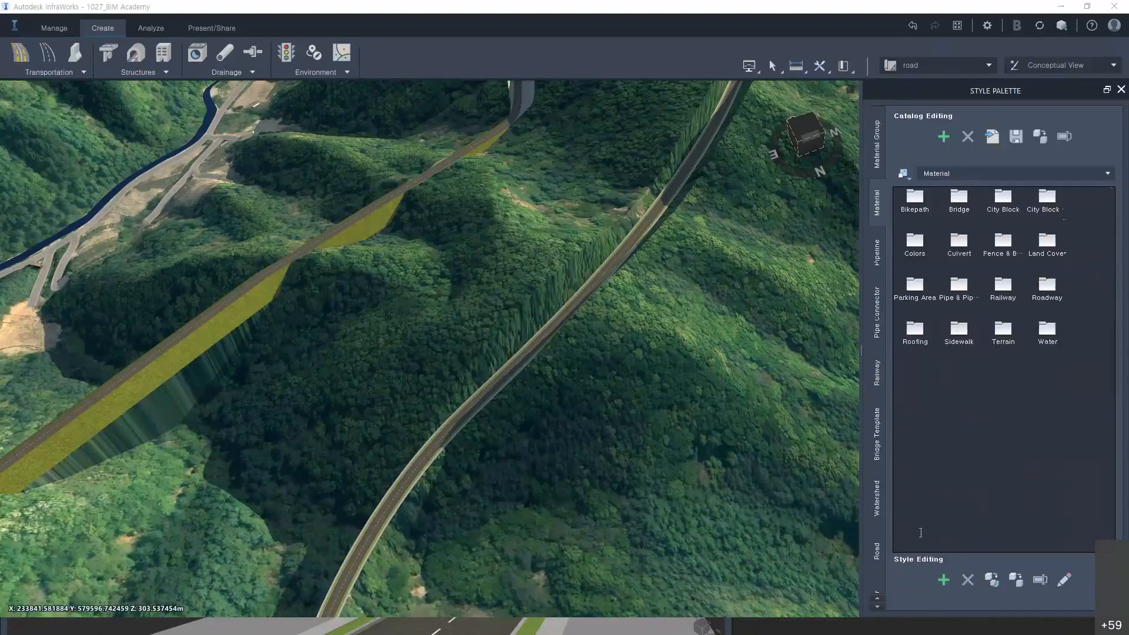
click(1047, 293)
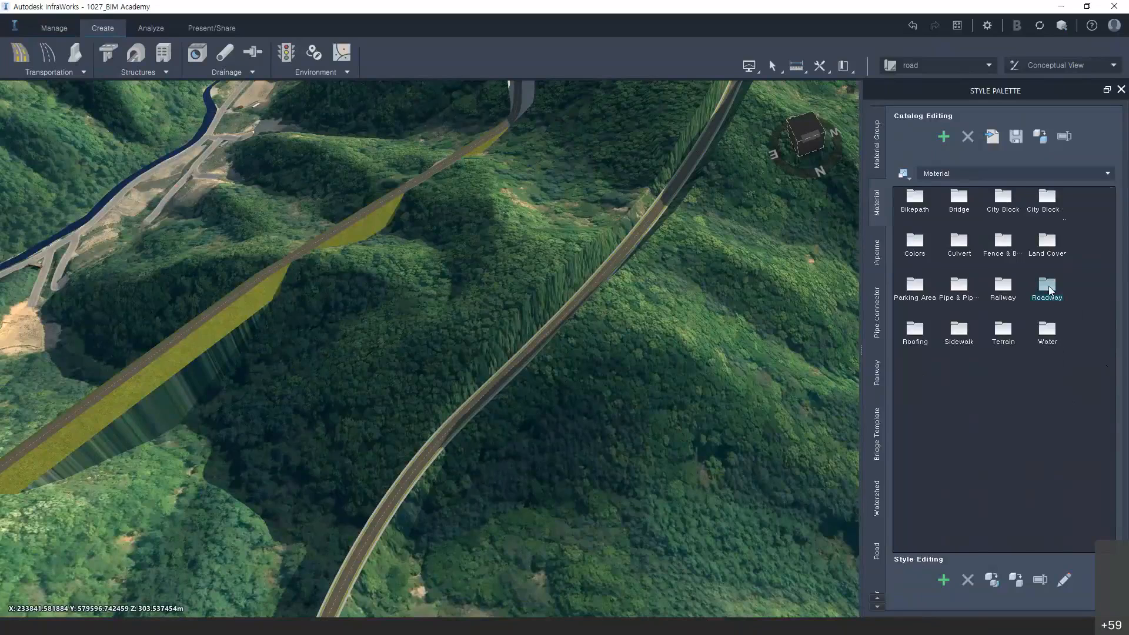
double_click(1047, 288)
scroll(961, 323, down, 5)
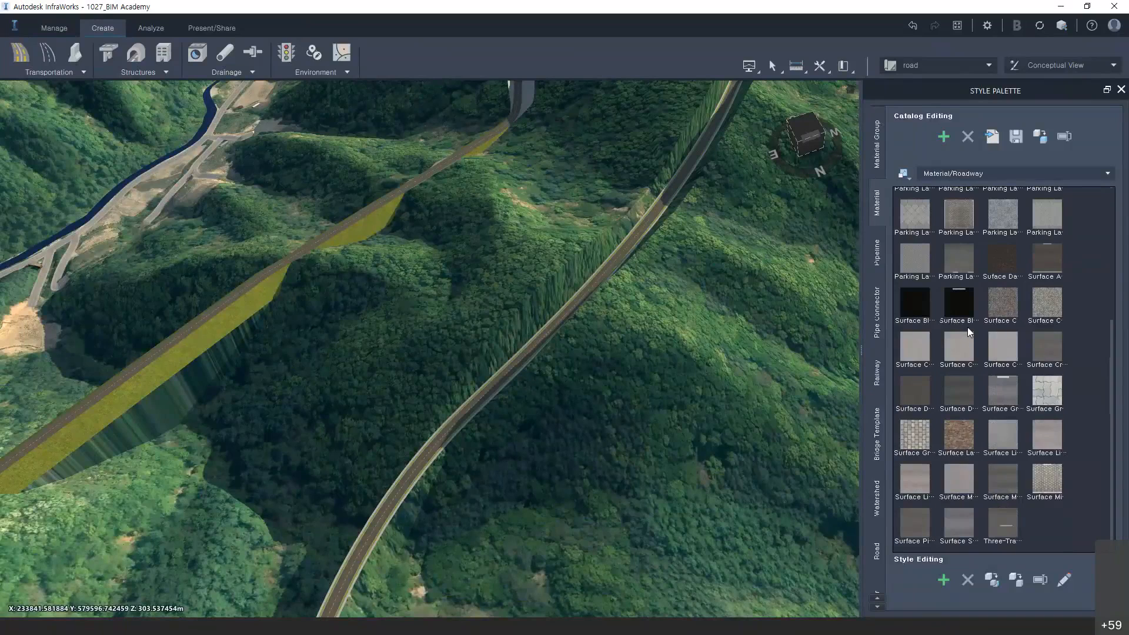
scroll(968, 327, up, 5)
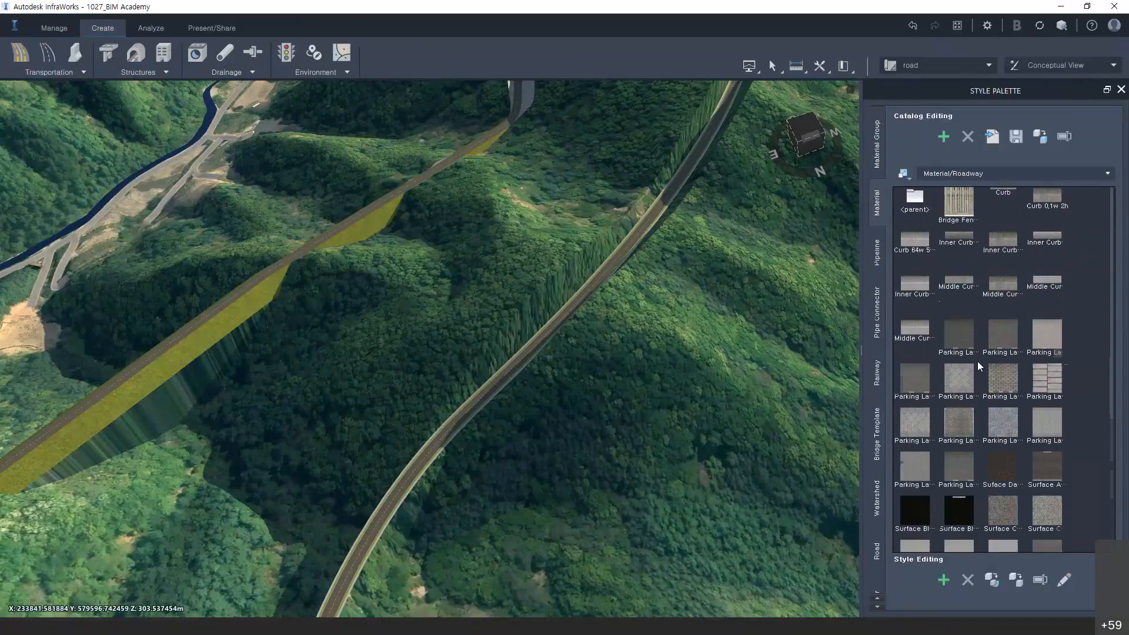
scroll(978, 450, down, 5)
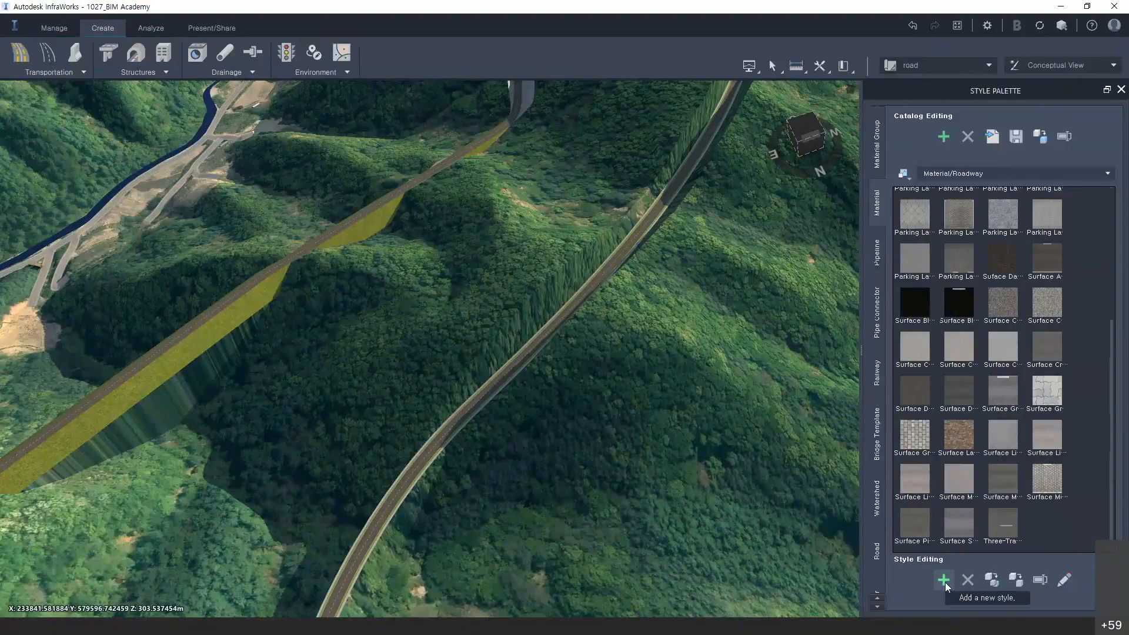
scroll(998, 404, up, 5)
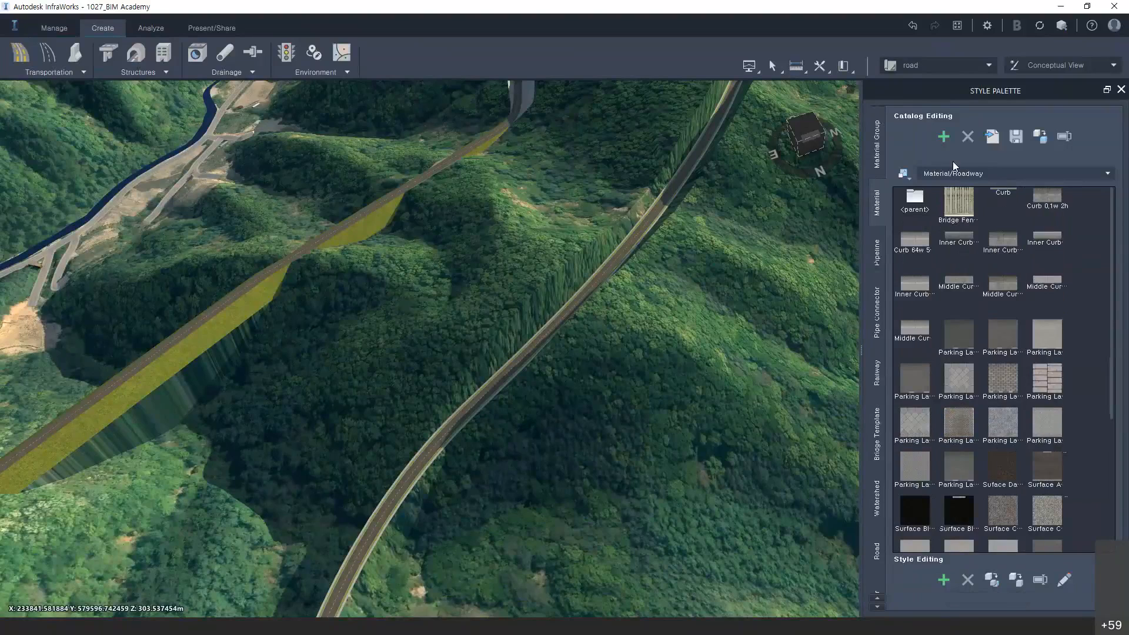
Add a new texture-type material to the Roadway folder using the image techsummit1.jpg from the dataset's 07 style folder
click(944, 580)
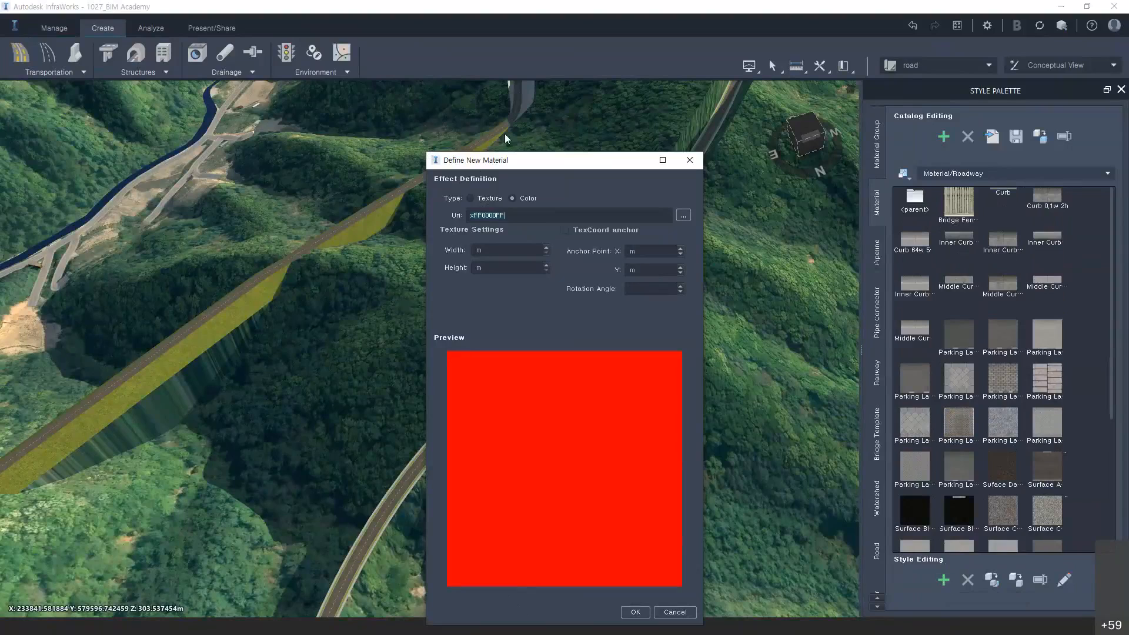
drag(491, 88, 510, 96)
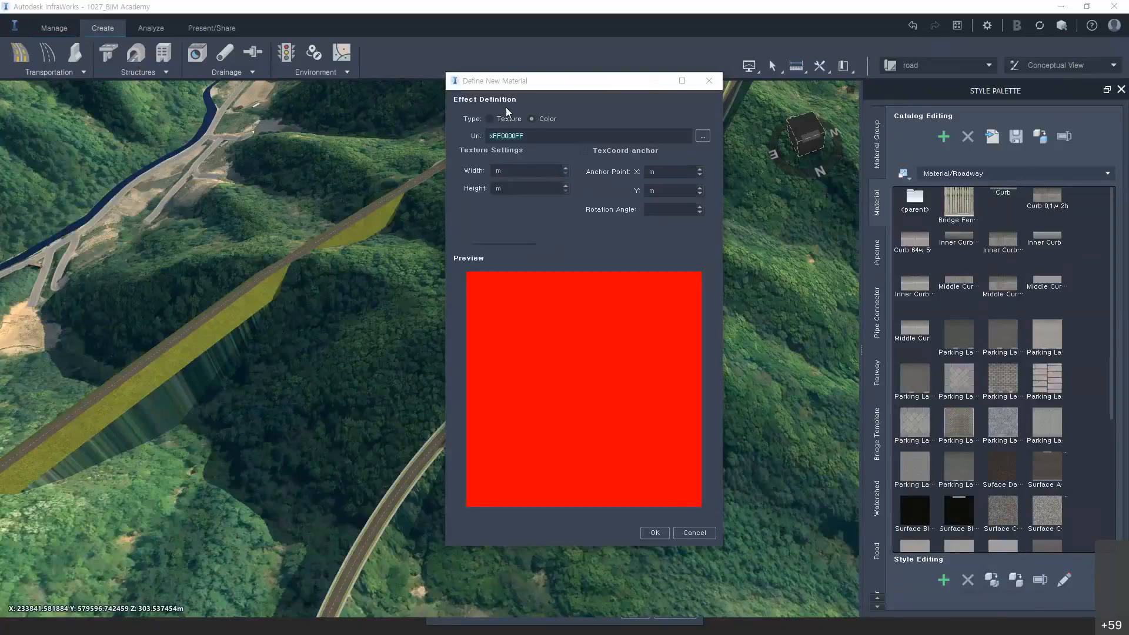
click(488, 119)
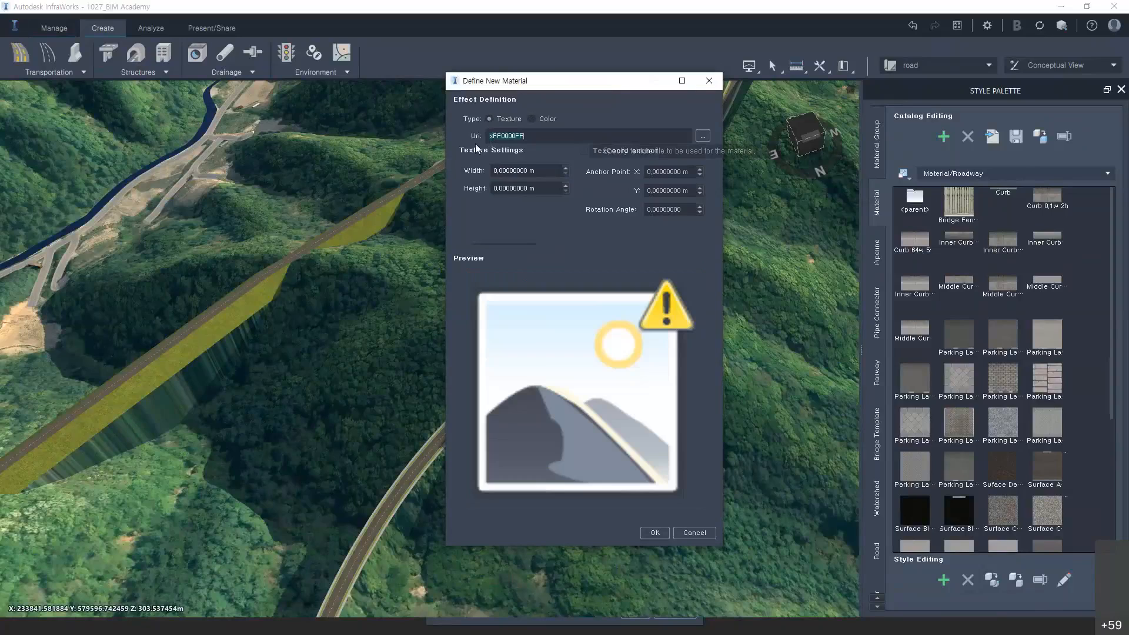
click(703, 137)
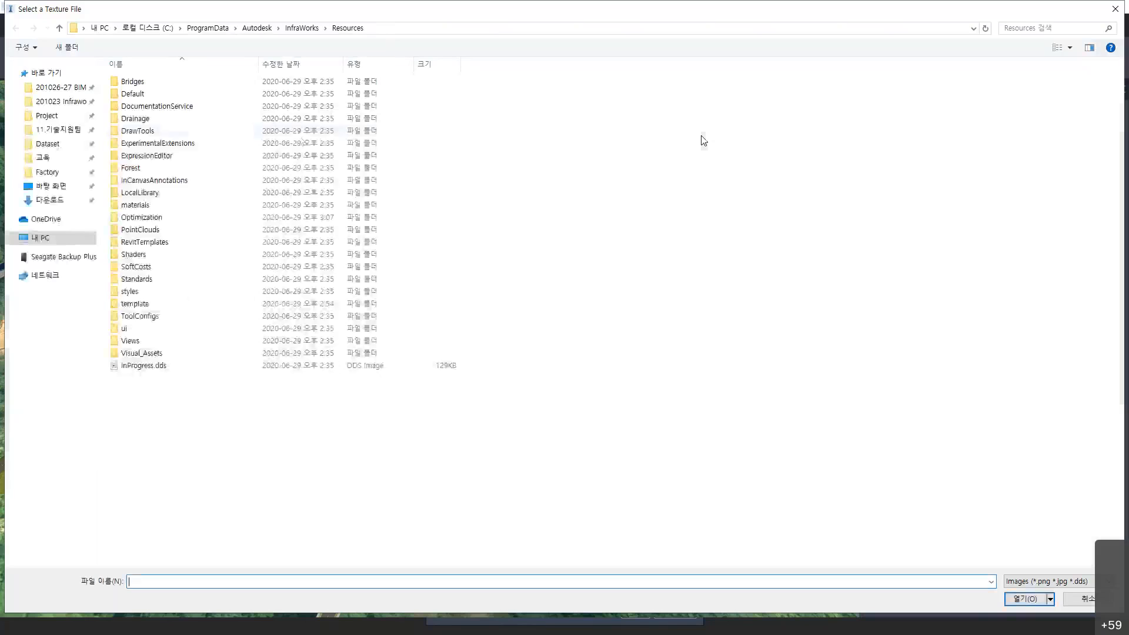
click(84, 89)
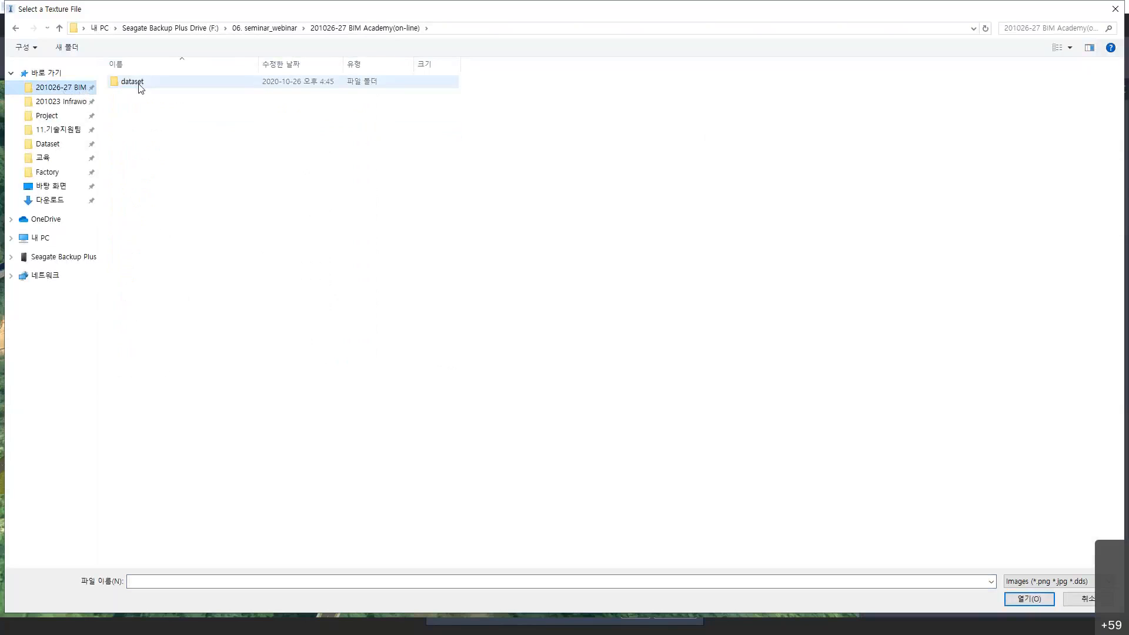
double_click(134, 82)
double_click(133, 156)
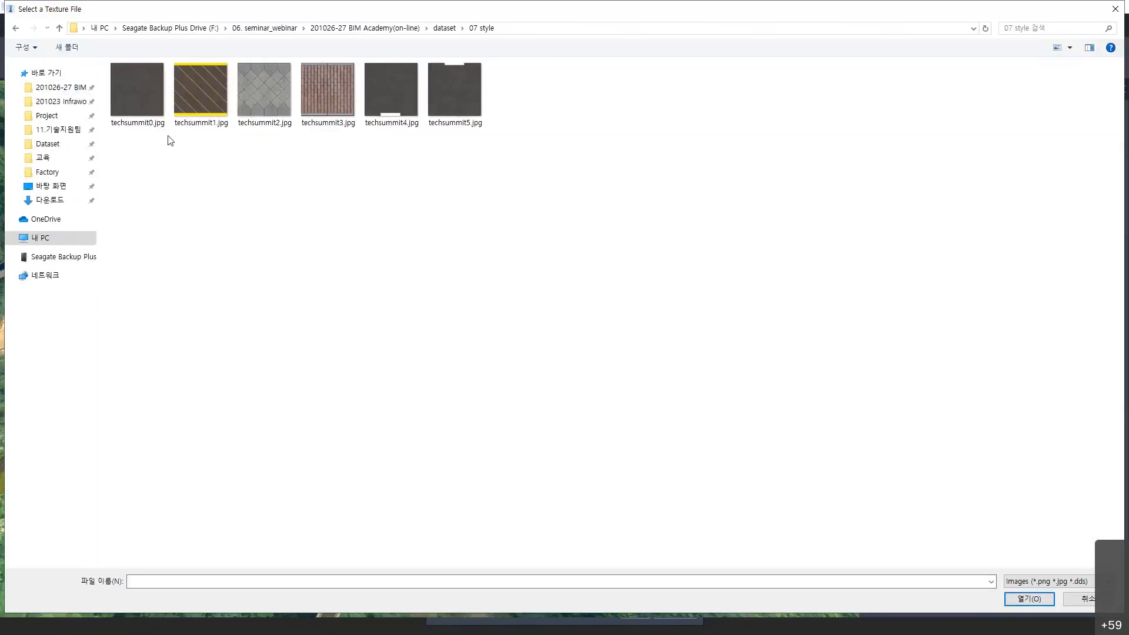
click(206, 94)
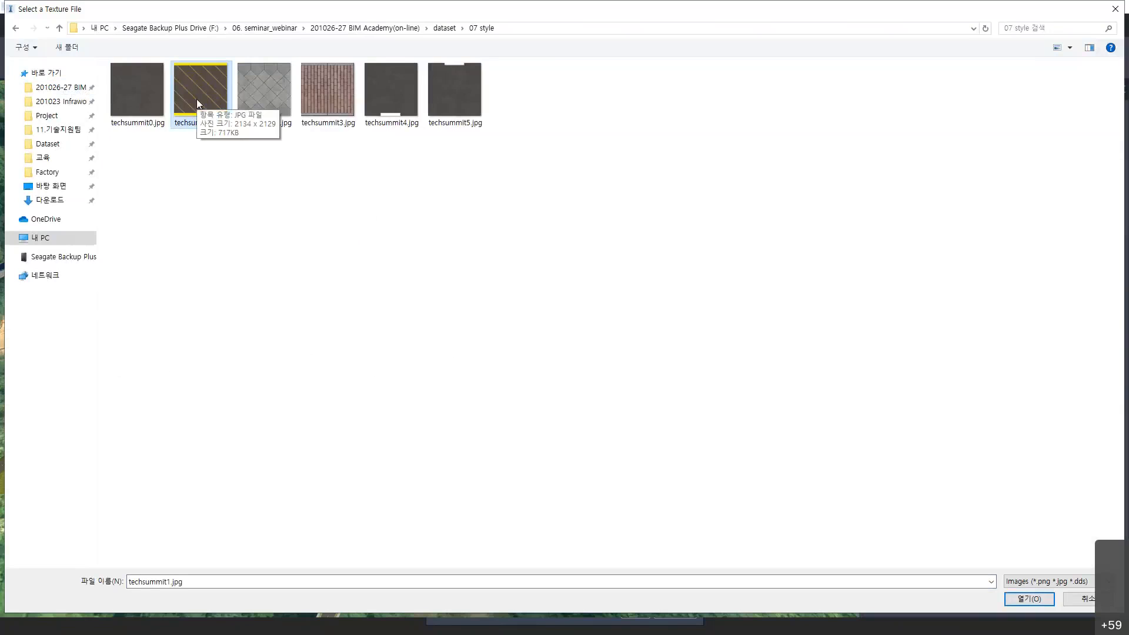
double_click(196, 98)
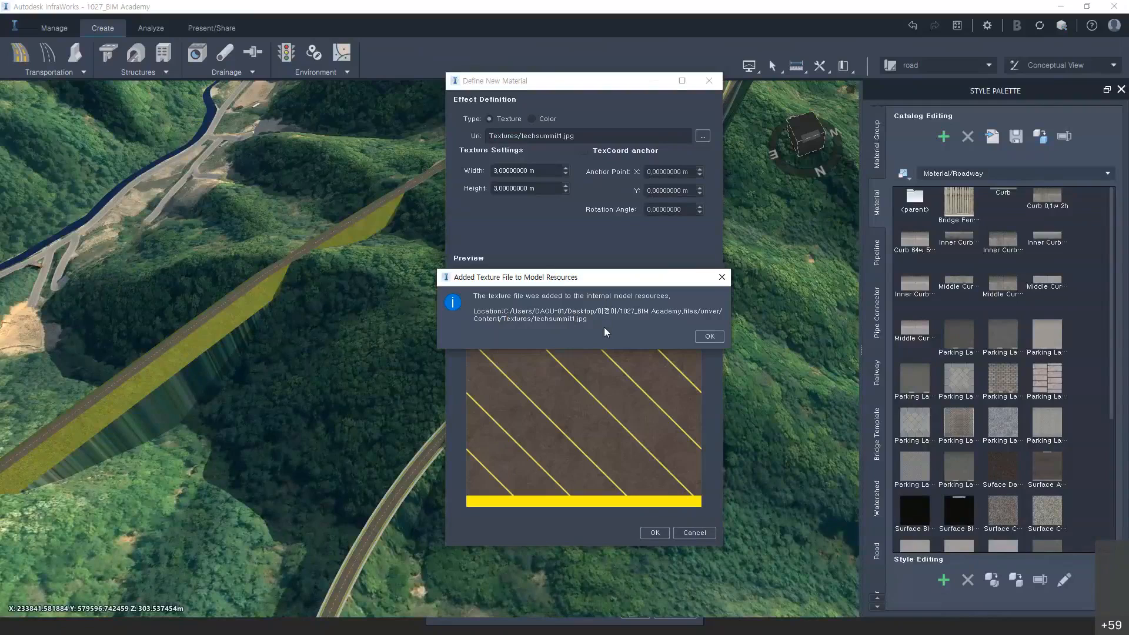
click(709, 337)
Set the texture's width and height to 3,5 m, accept the new material and name it 1027_road
triple_click(539, 171)
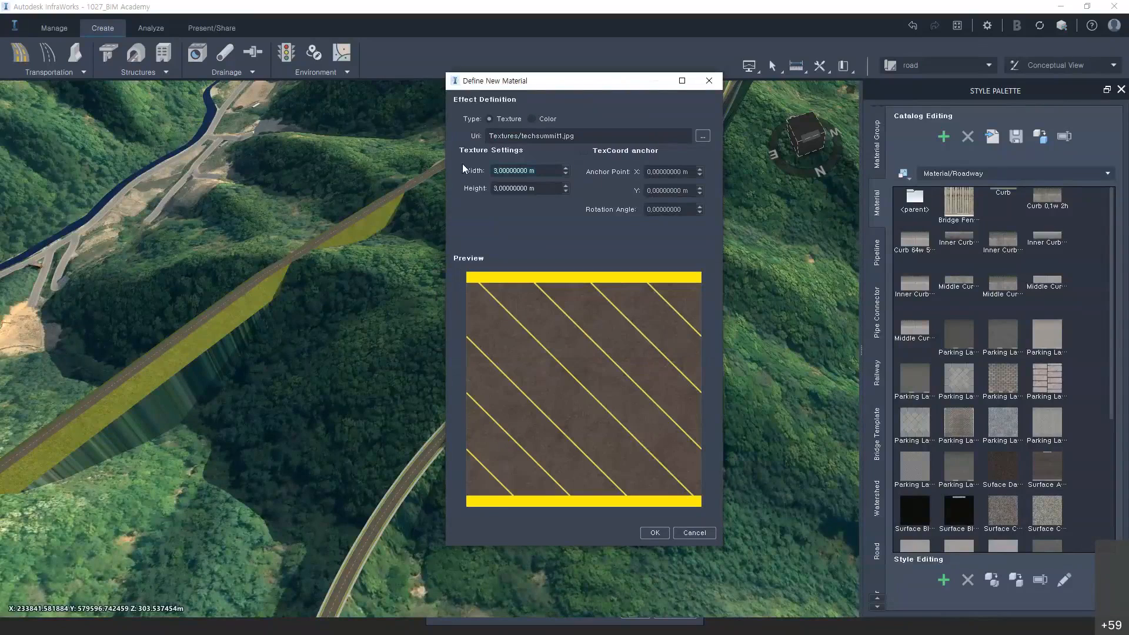
text(3,5)
key(Return)
key(Tab)
text(3,5)
key(Return)
click(652, 533)
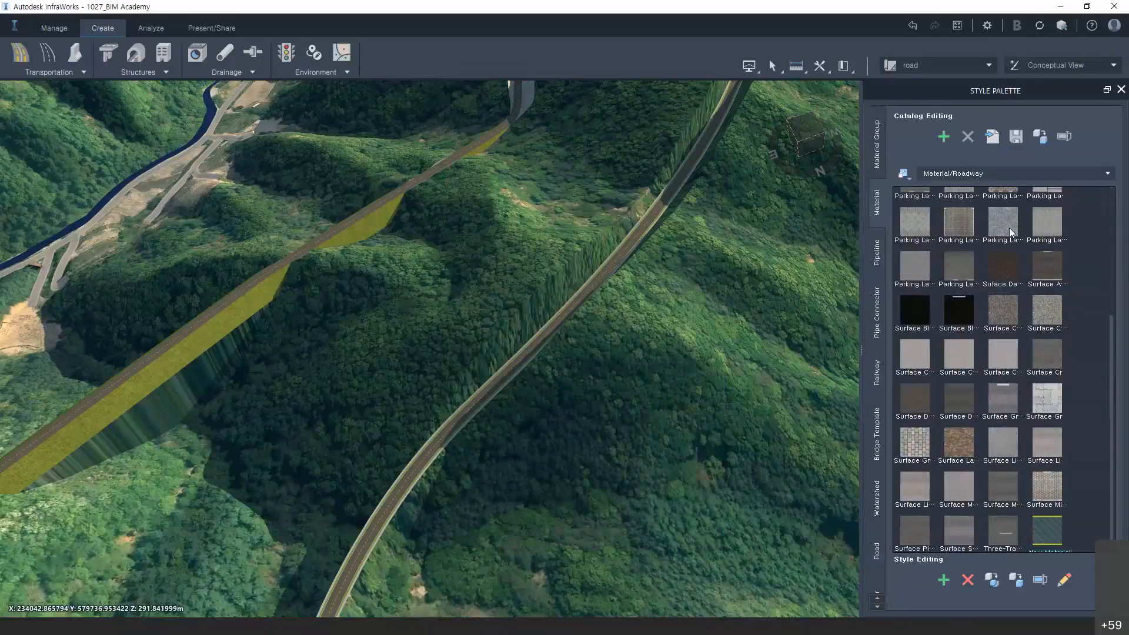
key(Return)
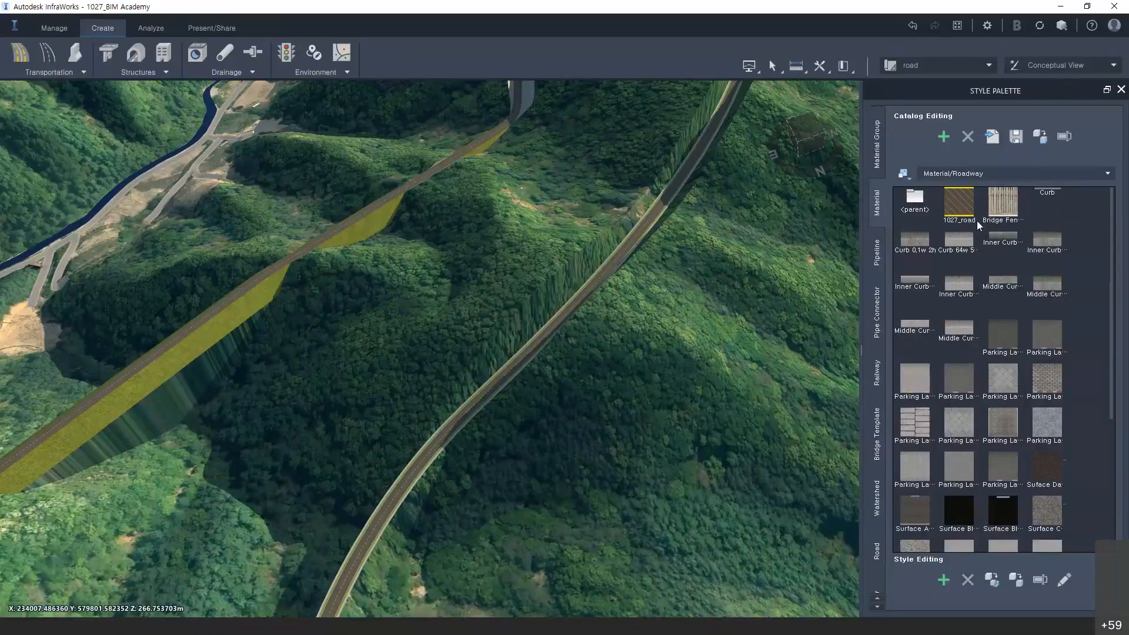
Add a new texture-type material to the Roadway folder using the image techsummit2.jpg from the 07 style folder
click(941, 581)
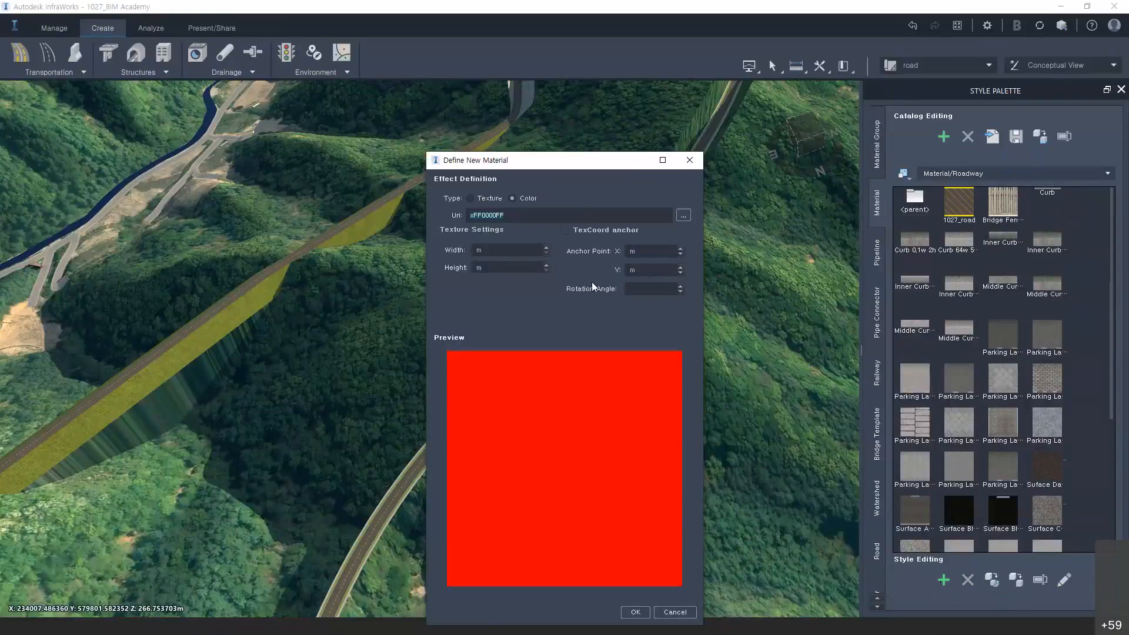
click(472, 199)
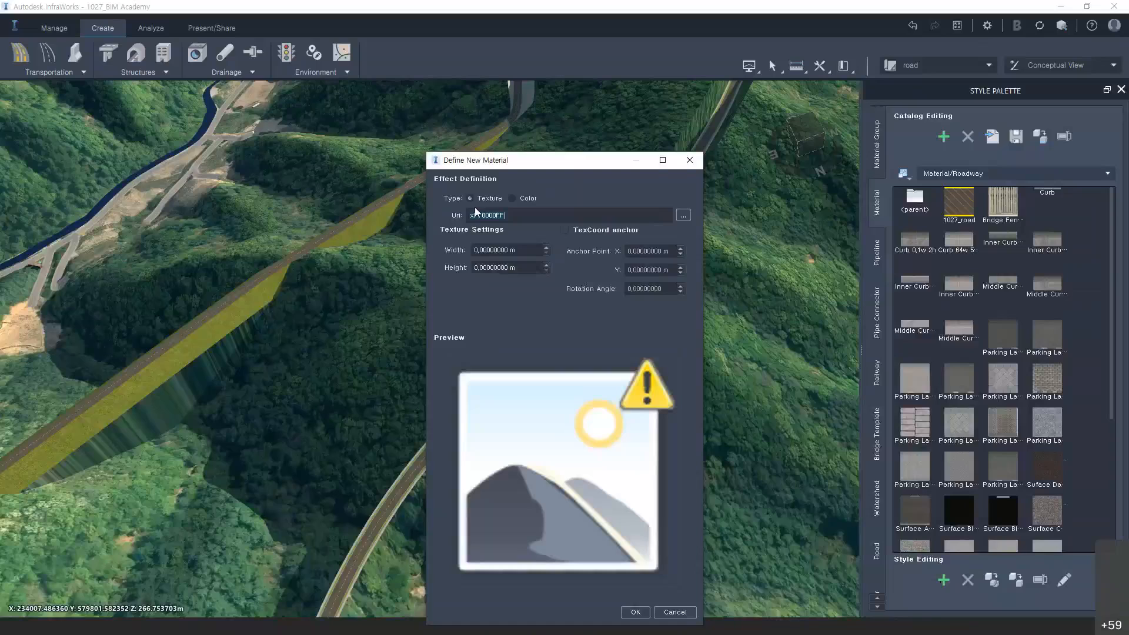
click(683, 216)
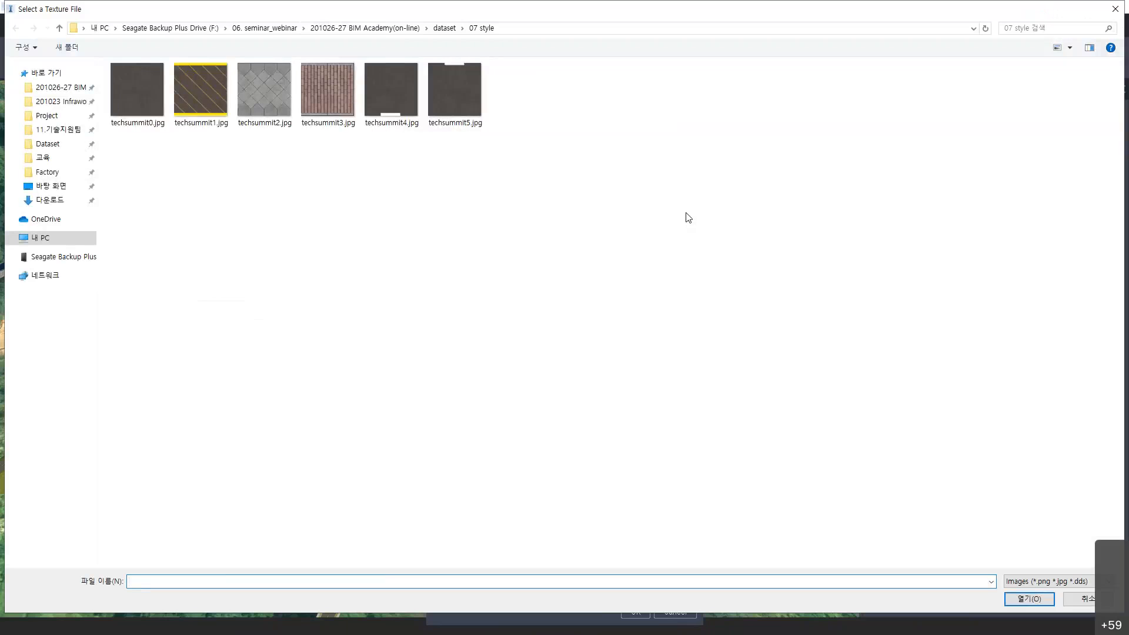
click(277, 98)
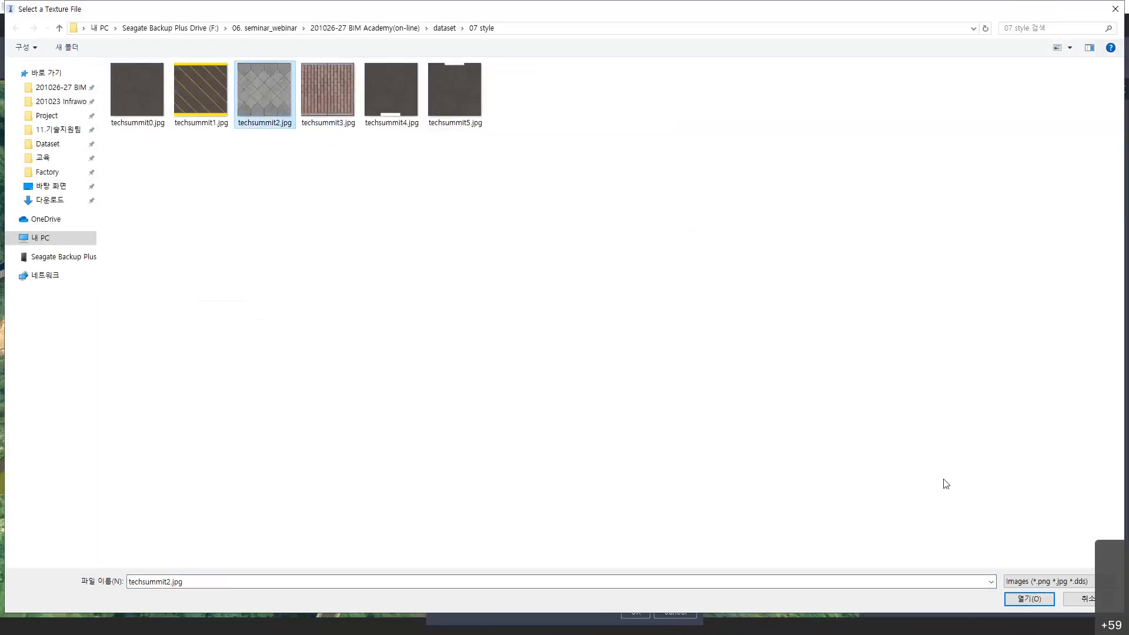
click(1025, 598)
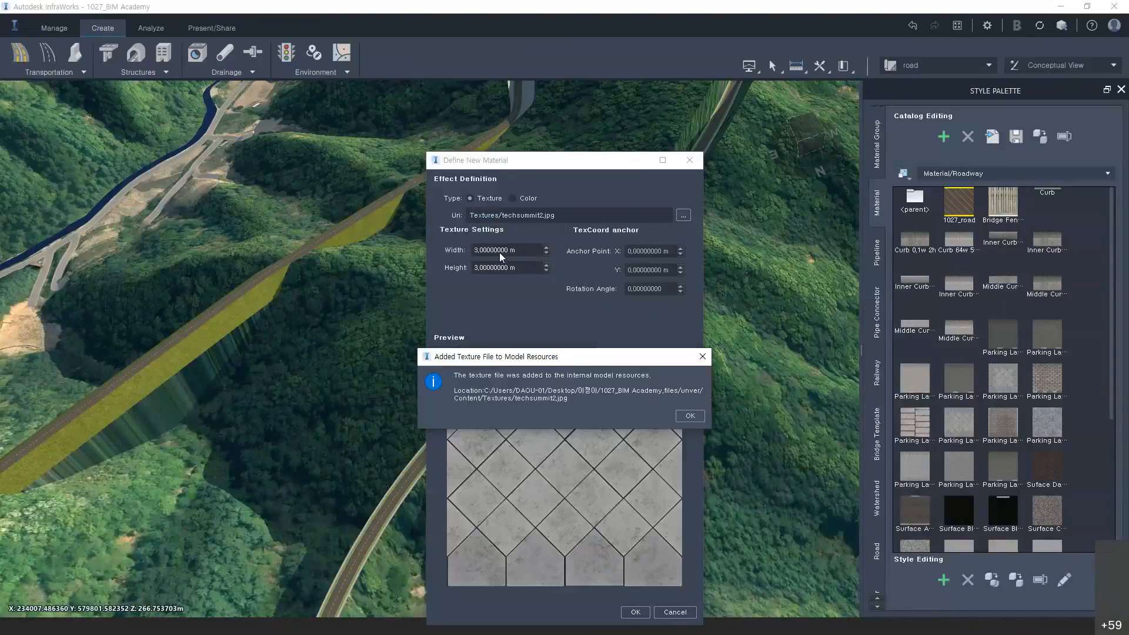
click(685, 415)
Set the texture's width and height to 2,26 m, accept the new material and name it 1027_보도
triple_click(478, 251)
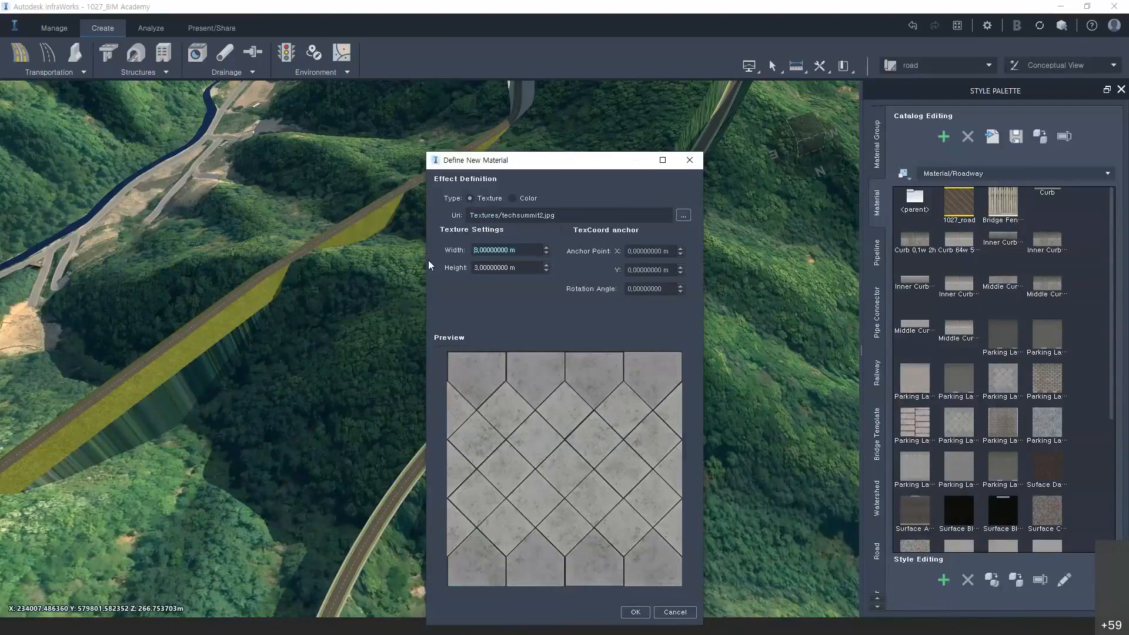
text(2,28)
triple_click(537, 267)
text(2,26)
key(Tab)
drag(502, 164, 499, 116)
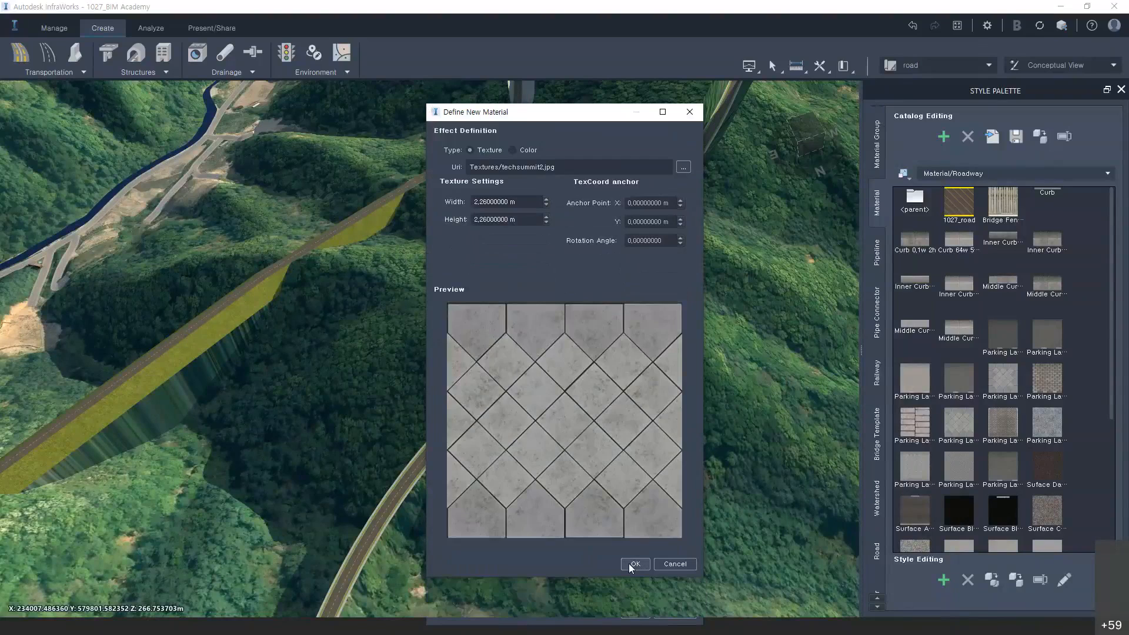
click(629, 564)
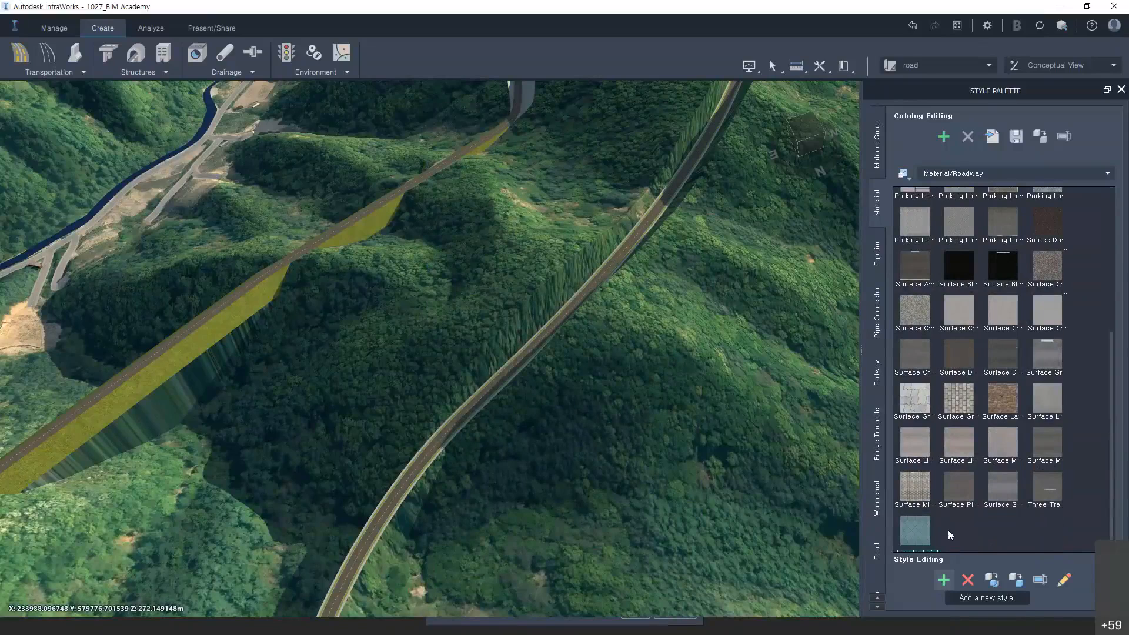
scroll(957, 487, down, 1)
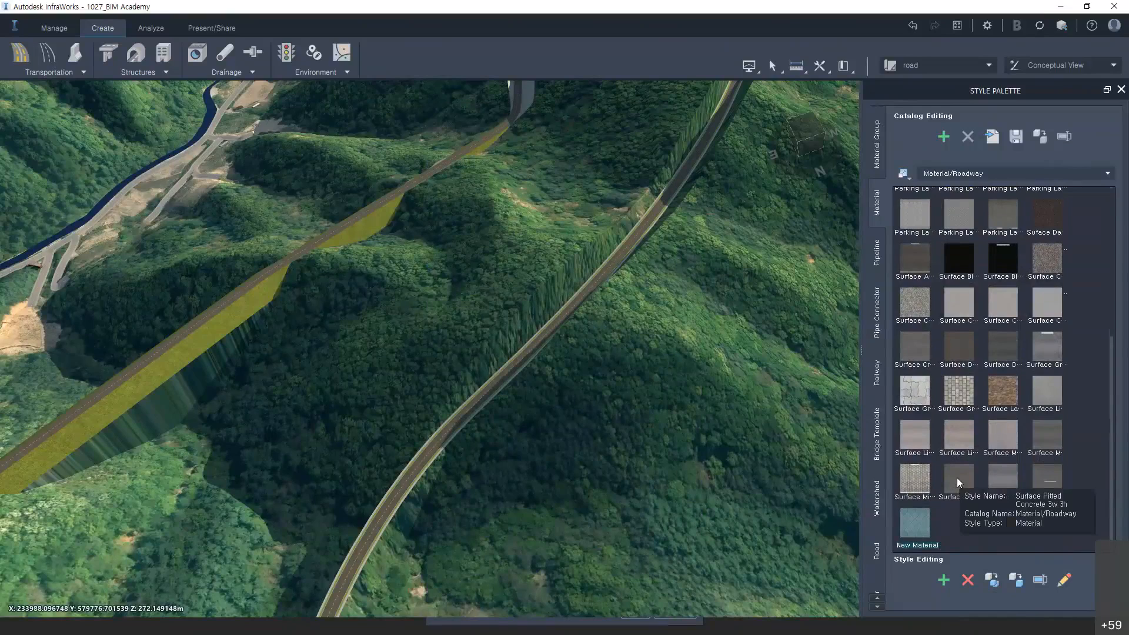
text(1027_q)
key(BackSpace)
text(보도)
key(Return)
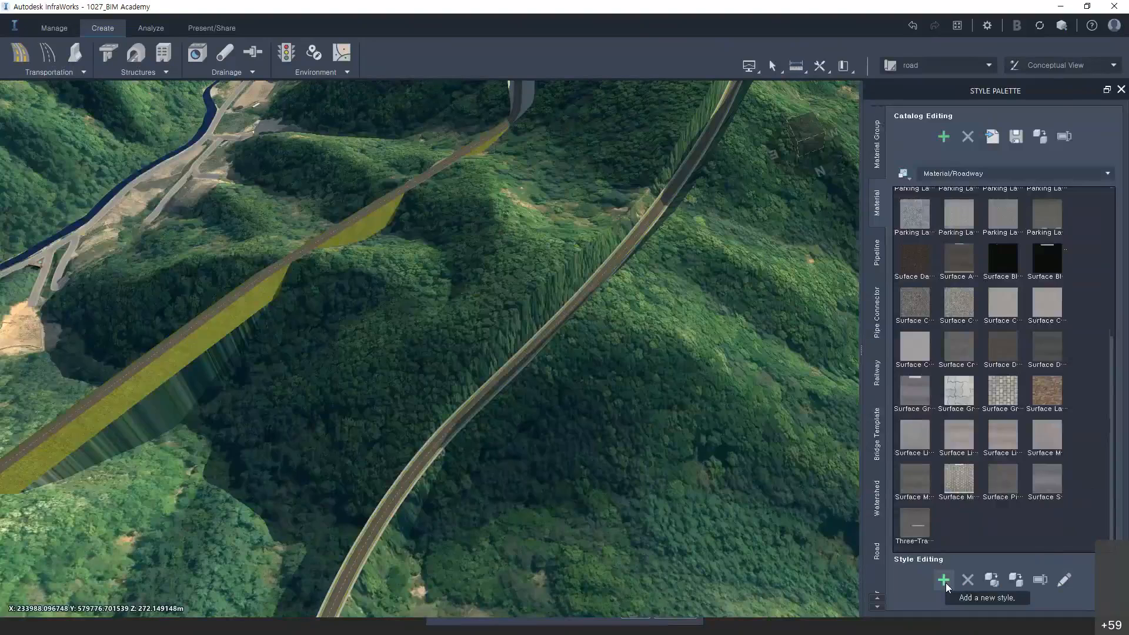
scroll(976, 482, up, 5)
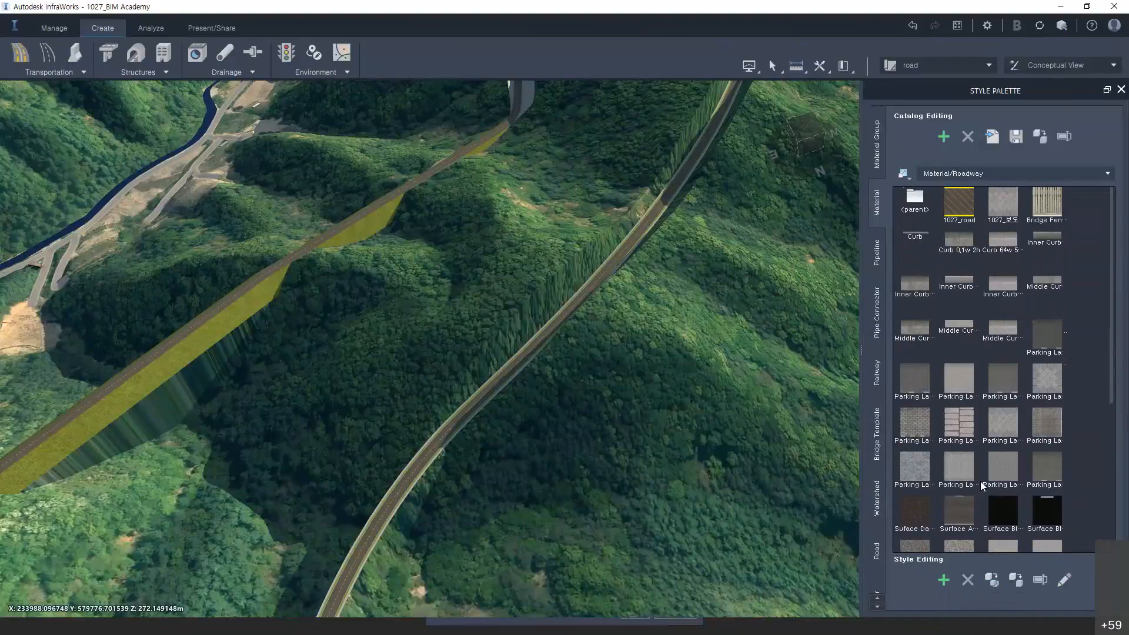
Add another texture-type material to the Roadway folder using the image techsummit4.jpg
scroll(984, 491, down, 5)
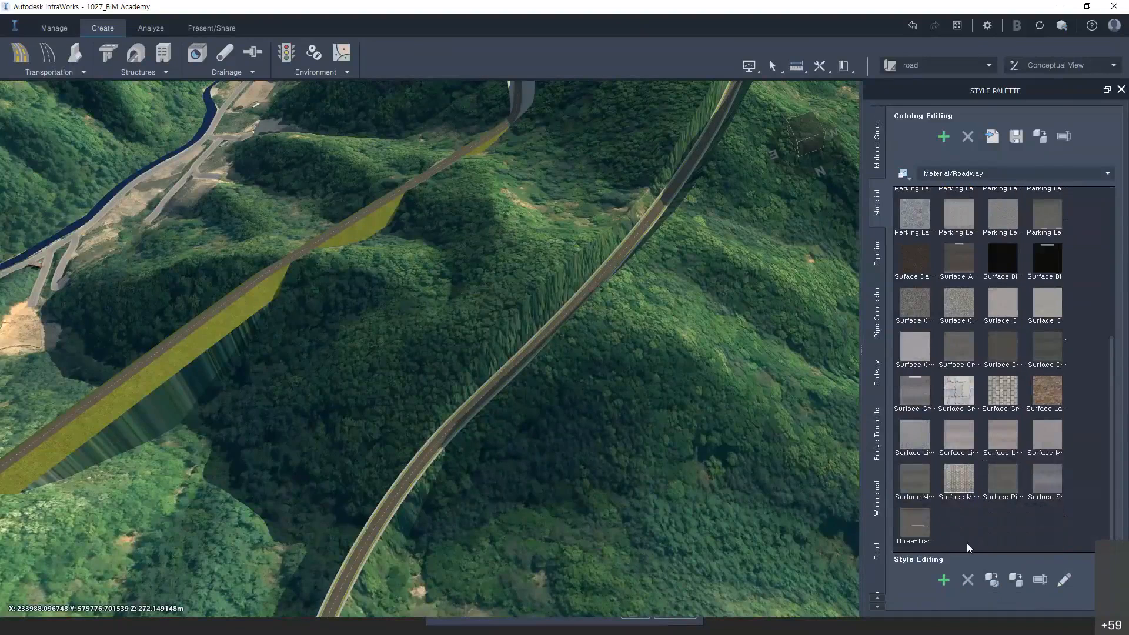
click(942, 580)
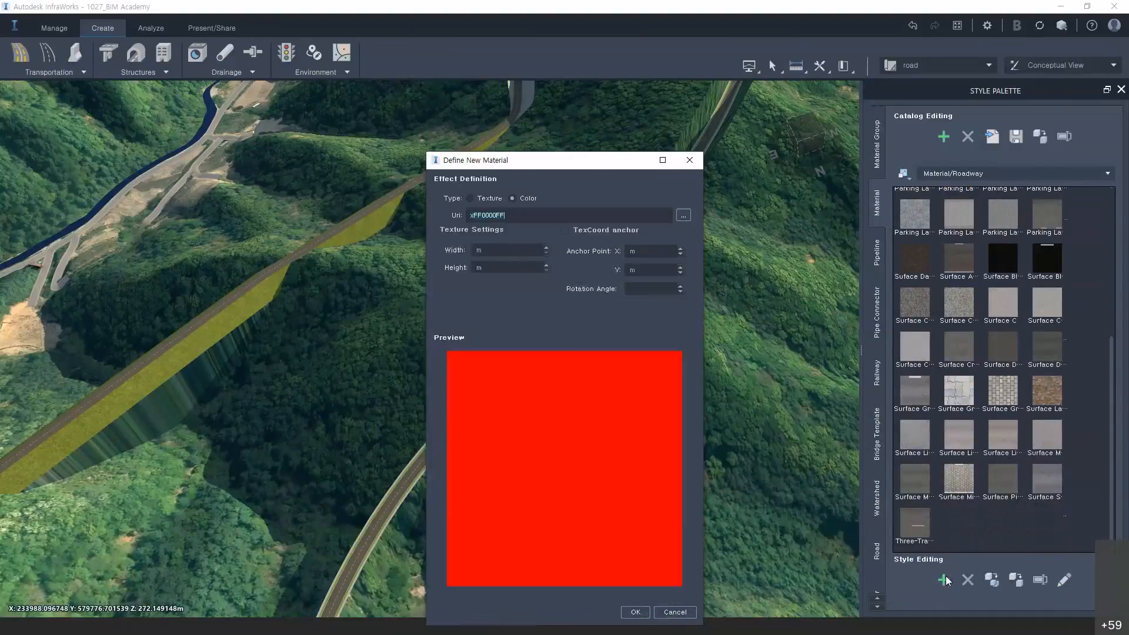
click(471, 200)
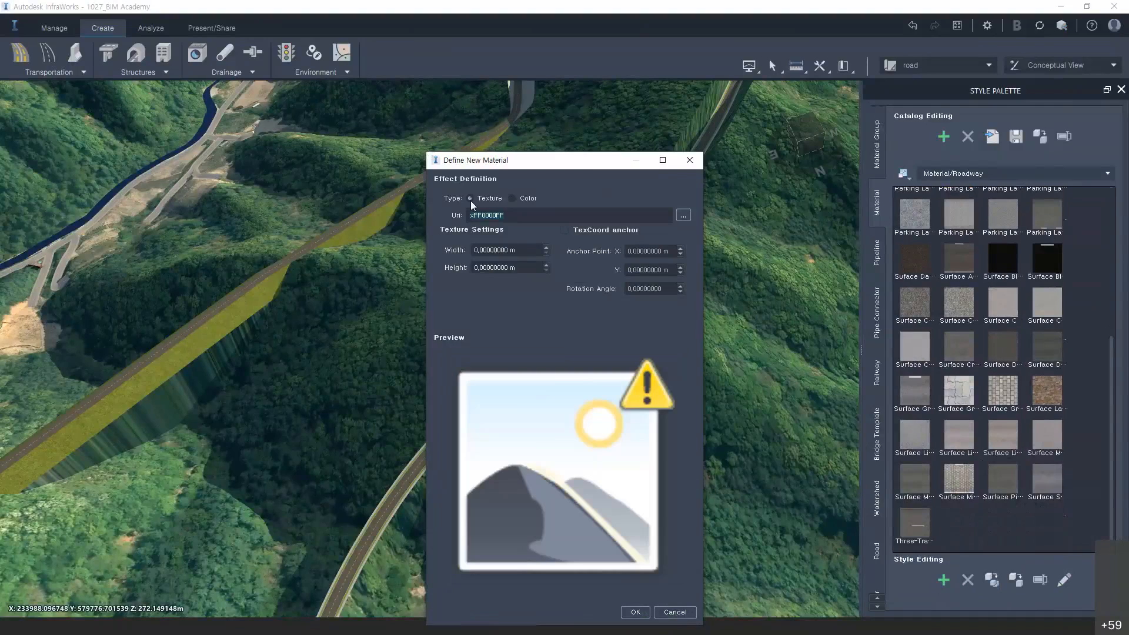
click(683, 216)
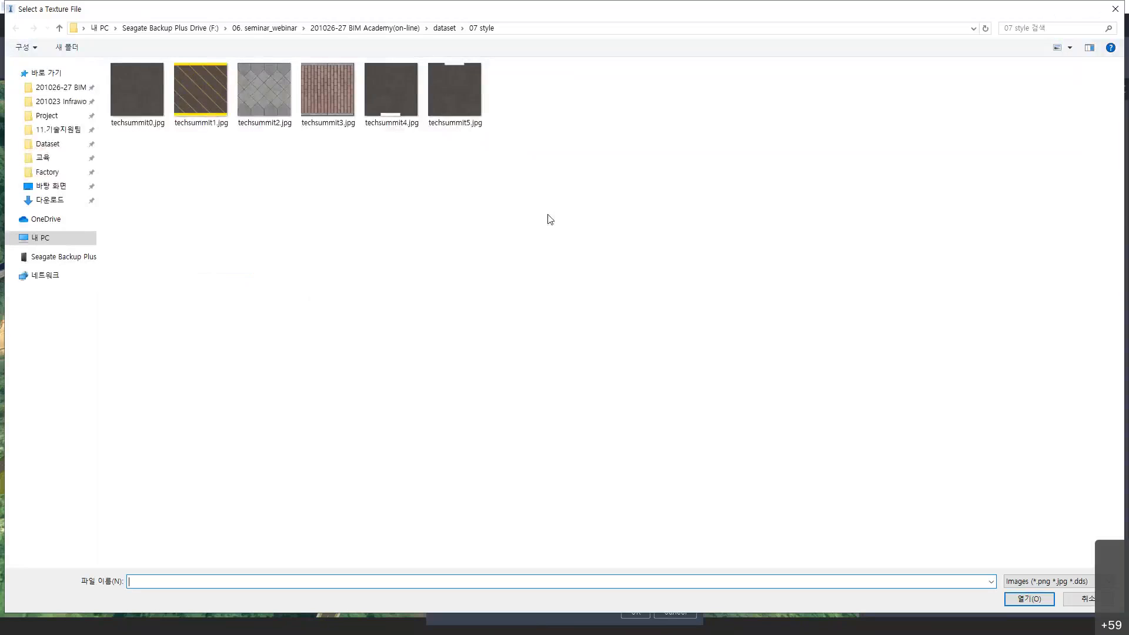
click(396, 113)
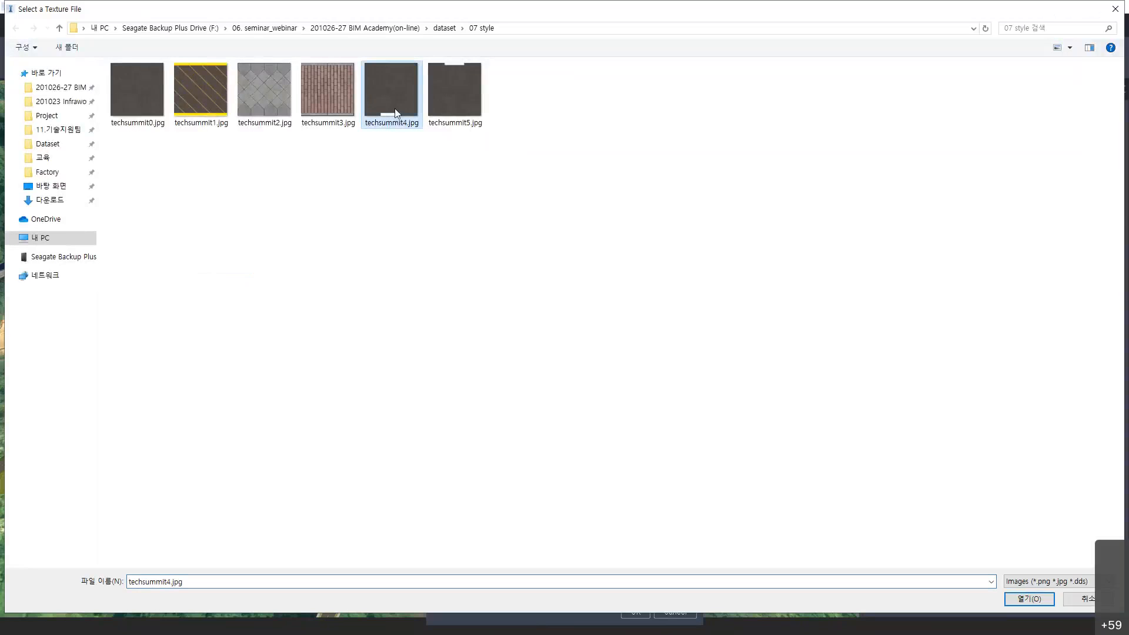
click(1039, 601)
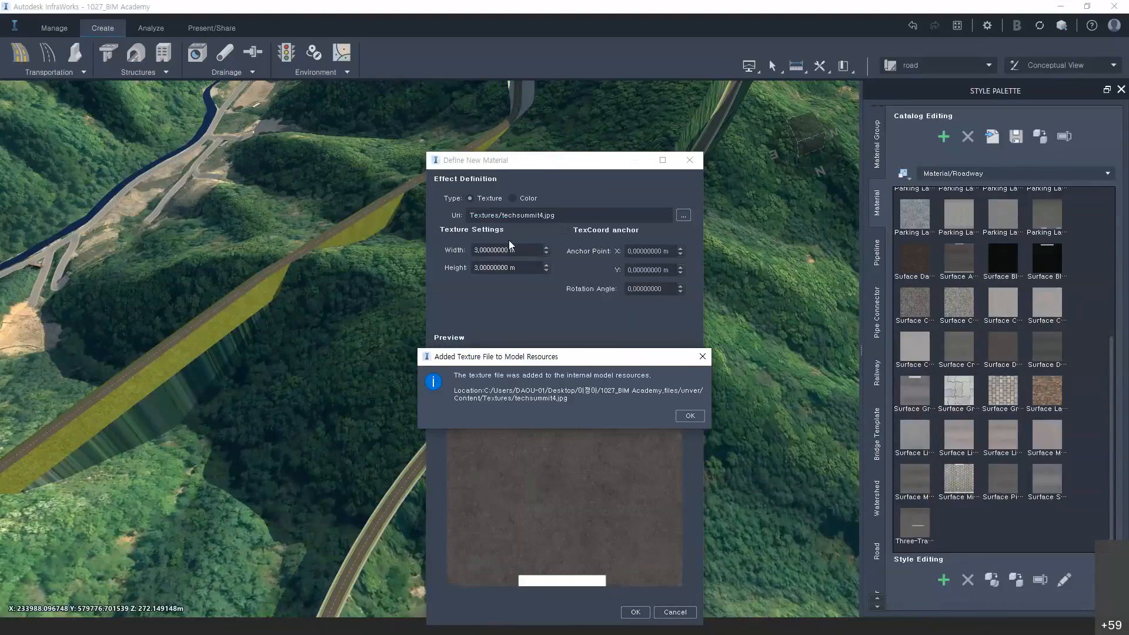
click(685, 416)
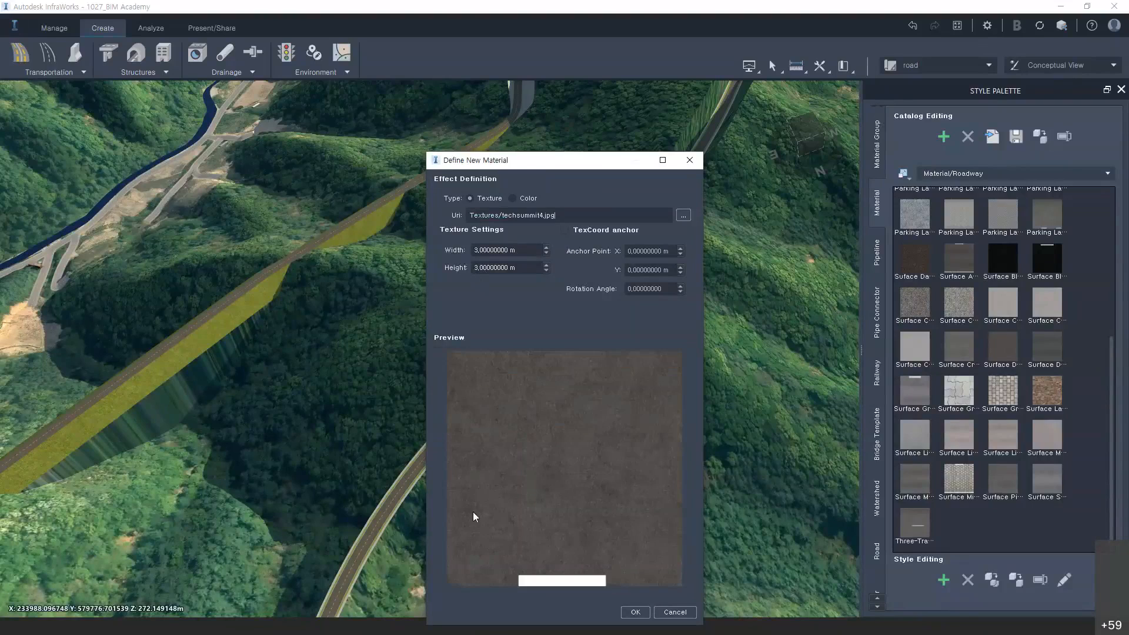
Accept the techsummit4.jpg material with its default texture size and name it 1027_차도1
click(37, 111)
click(636, 612)
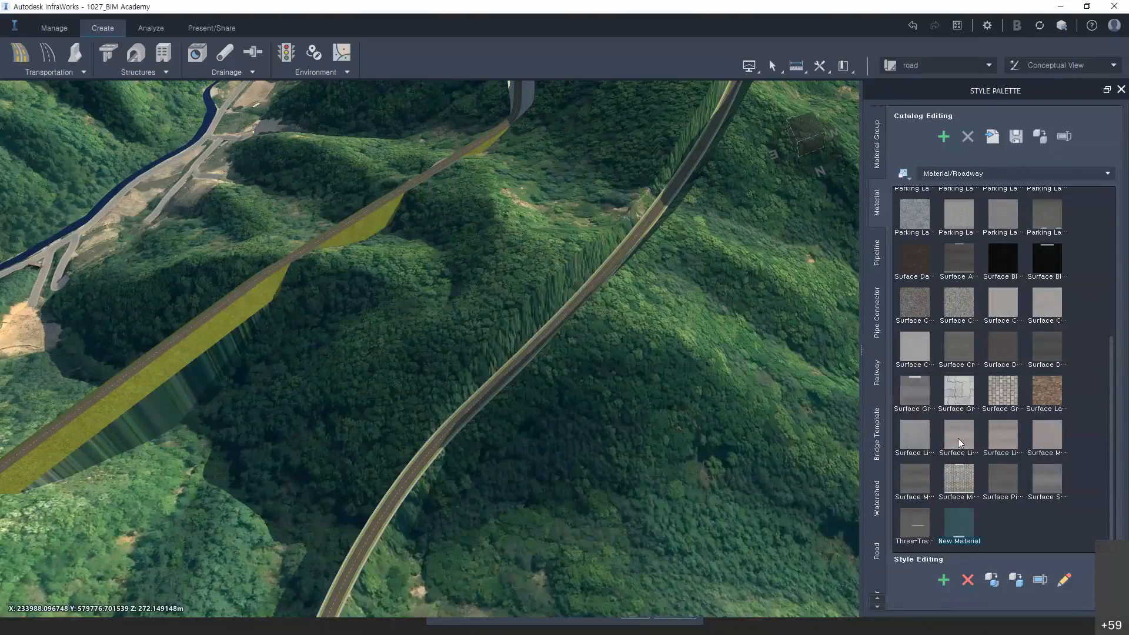
key(F2)
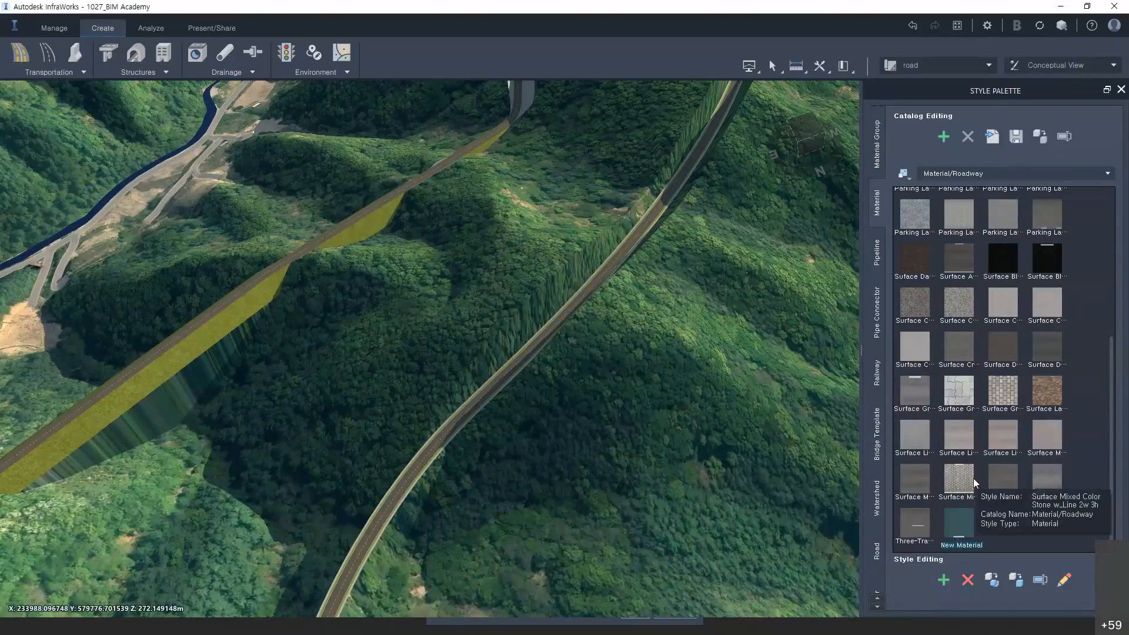
text(1027_)
key(Return)
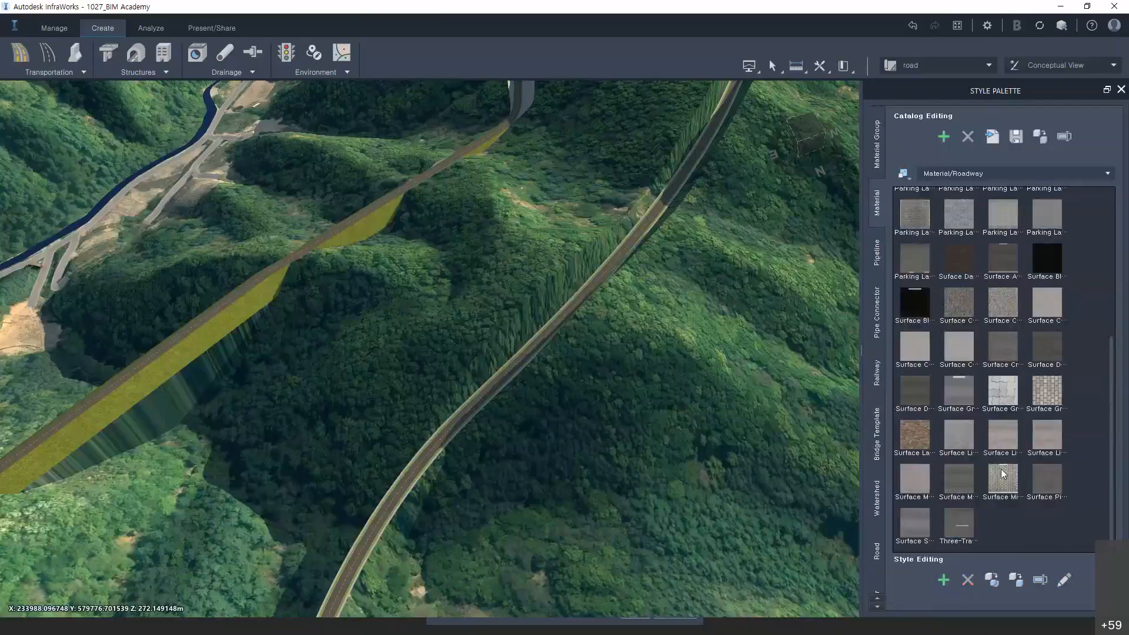
scroll(1008, 464, up, 4)
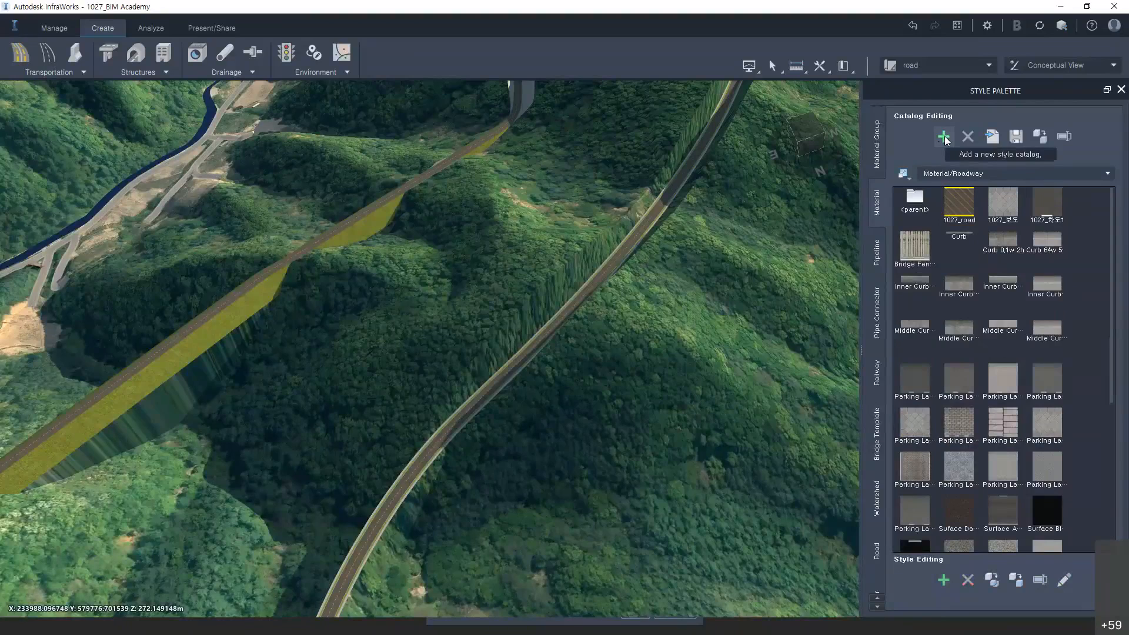
Add a texture-type material to the Roadway folder using the image techsummit5.jpg and name it 1027_차도2
click(944, 581)
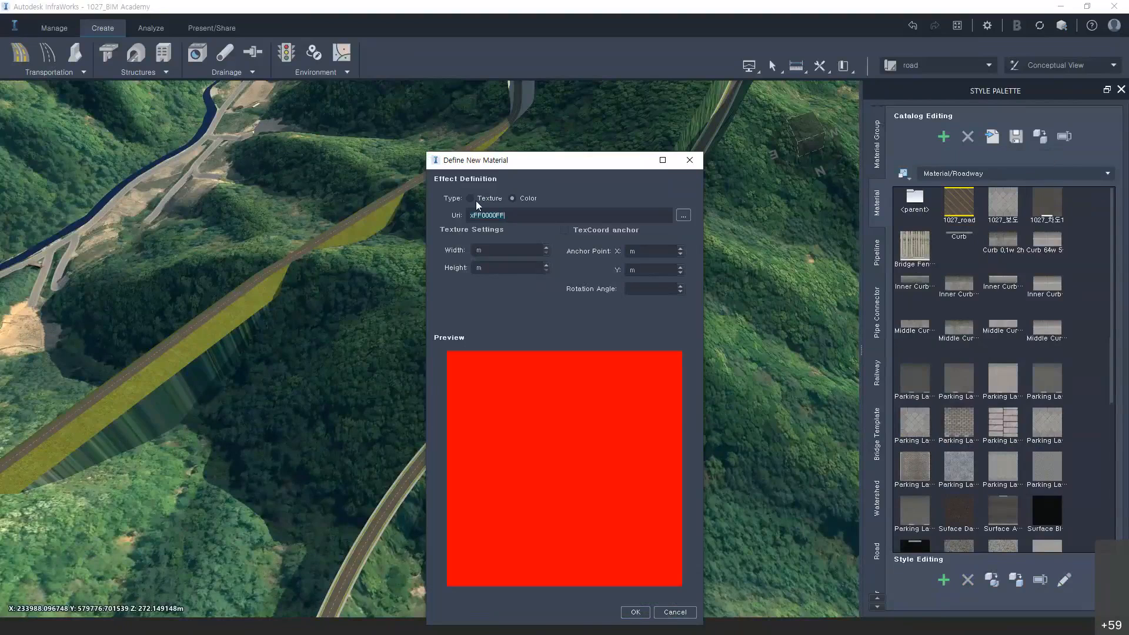
click(471, 199)
click(684, 216)
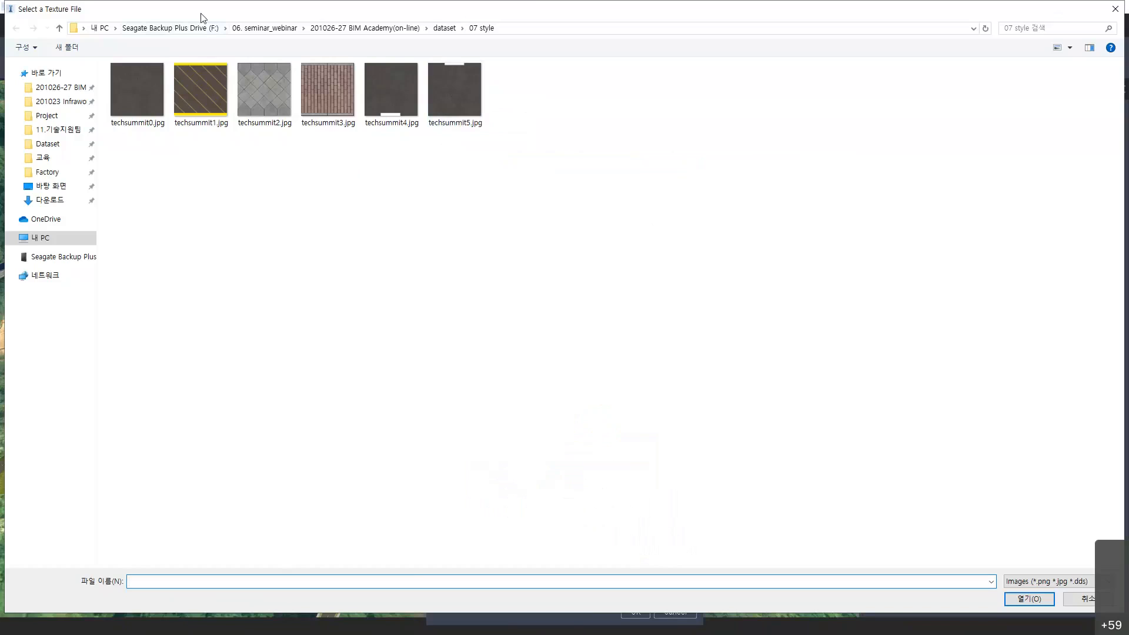
double_click(461, 94)
click(686, 418)
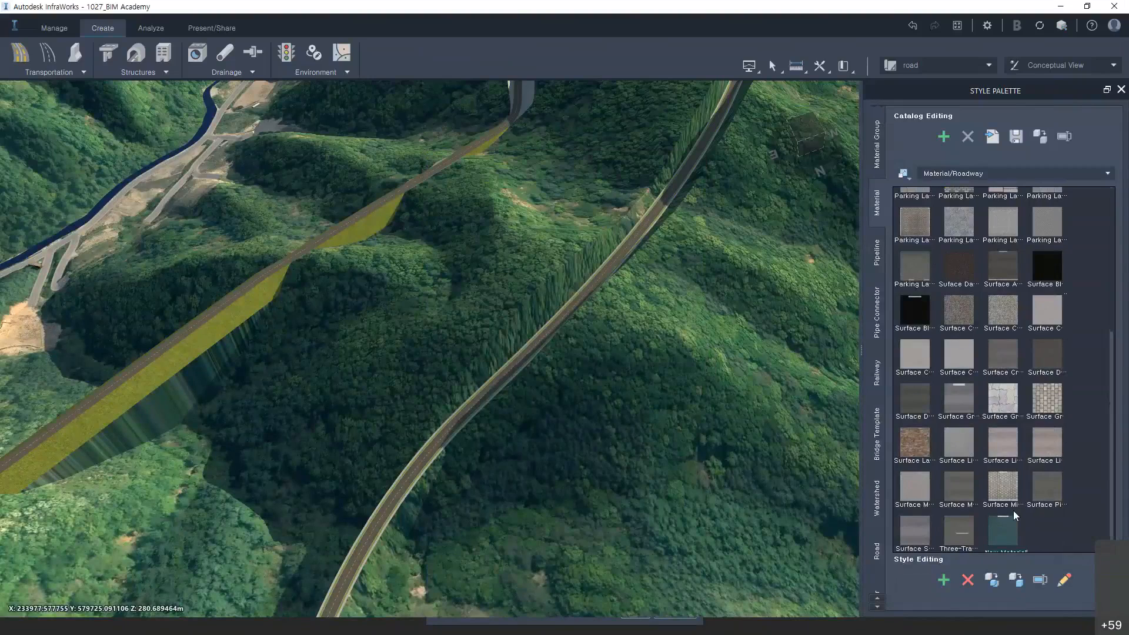
text(1027_차선2)
key(Return)
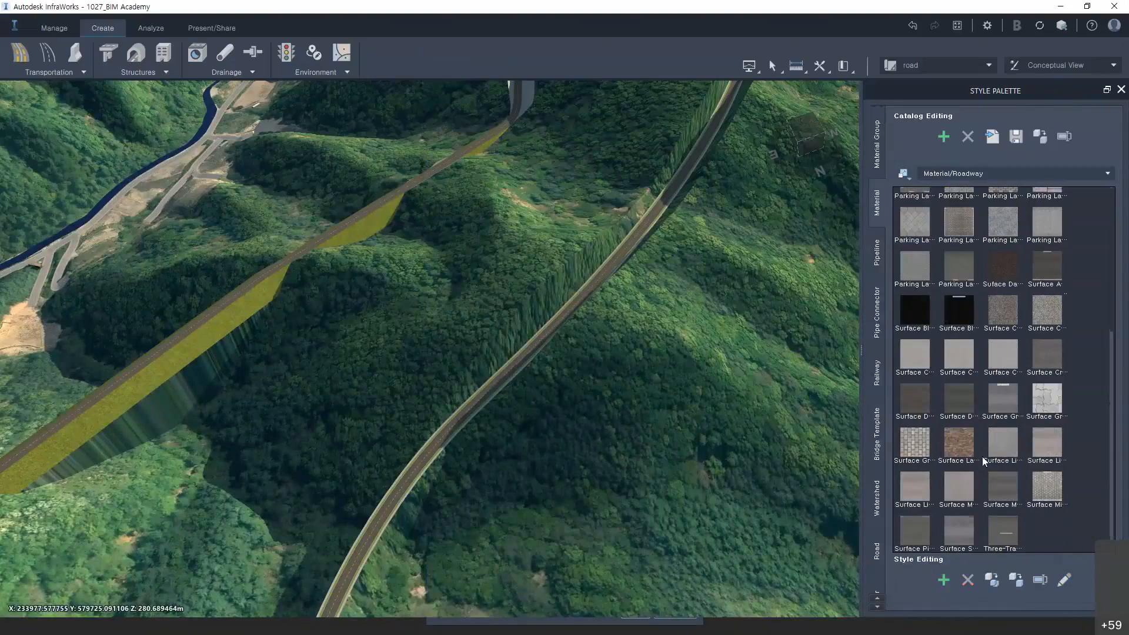
scroll(1065, 355, up, 5)
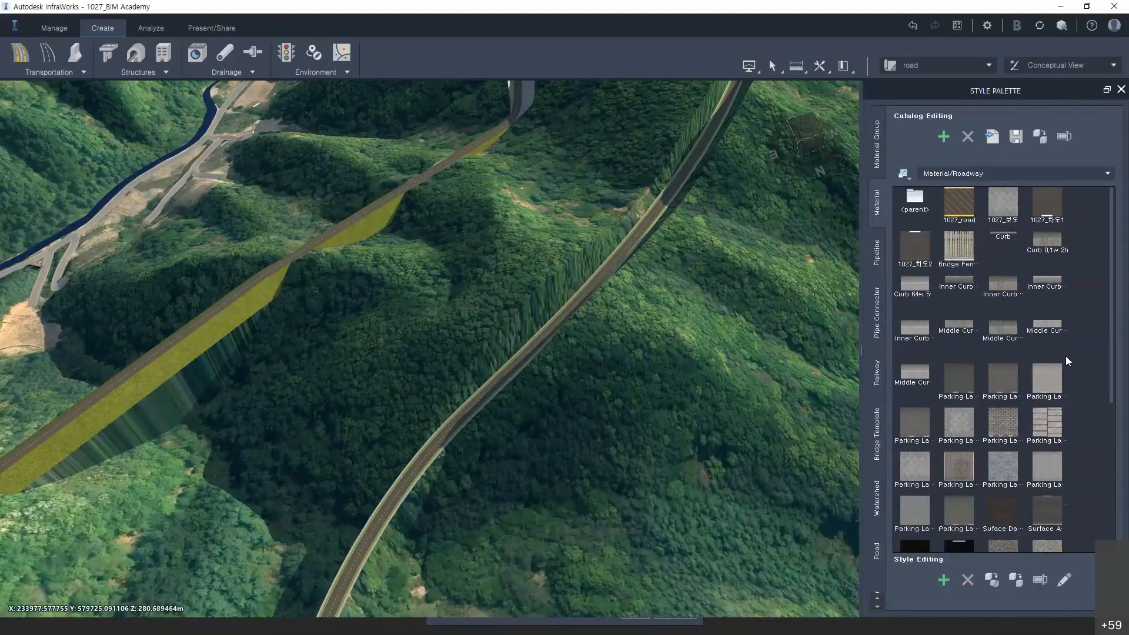
Duplicate the Street Materials 1 material group within the MaterialGroup catalog and name the copy 1027
click(877, 159)
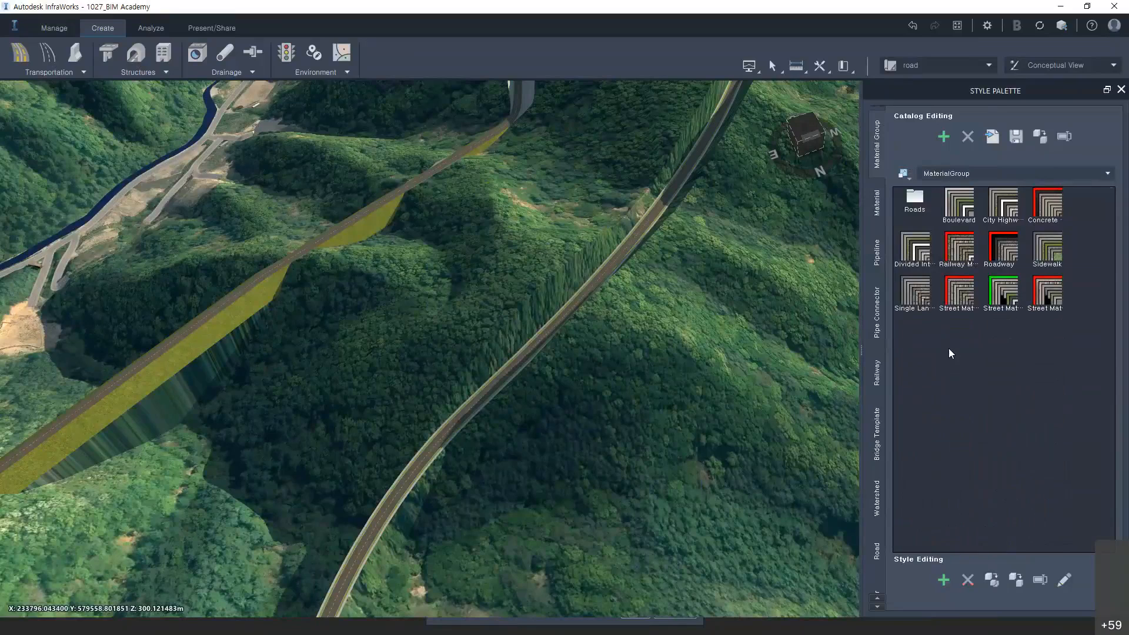
click(957, 303)
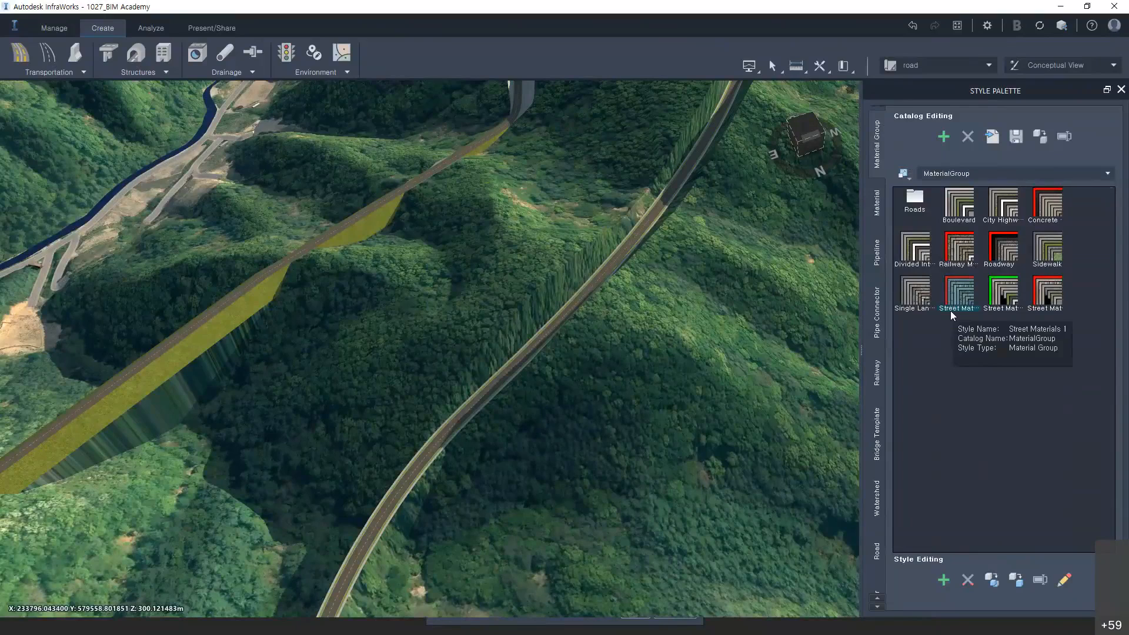
click(992, 579)
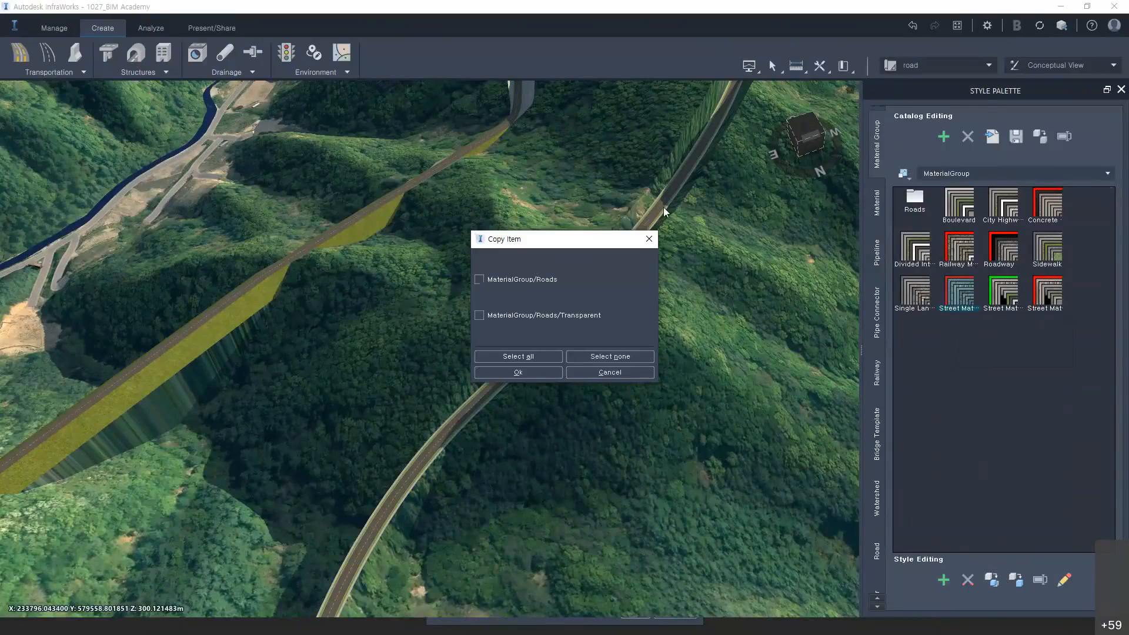
click(649, 239)
click(1016, 580)
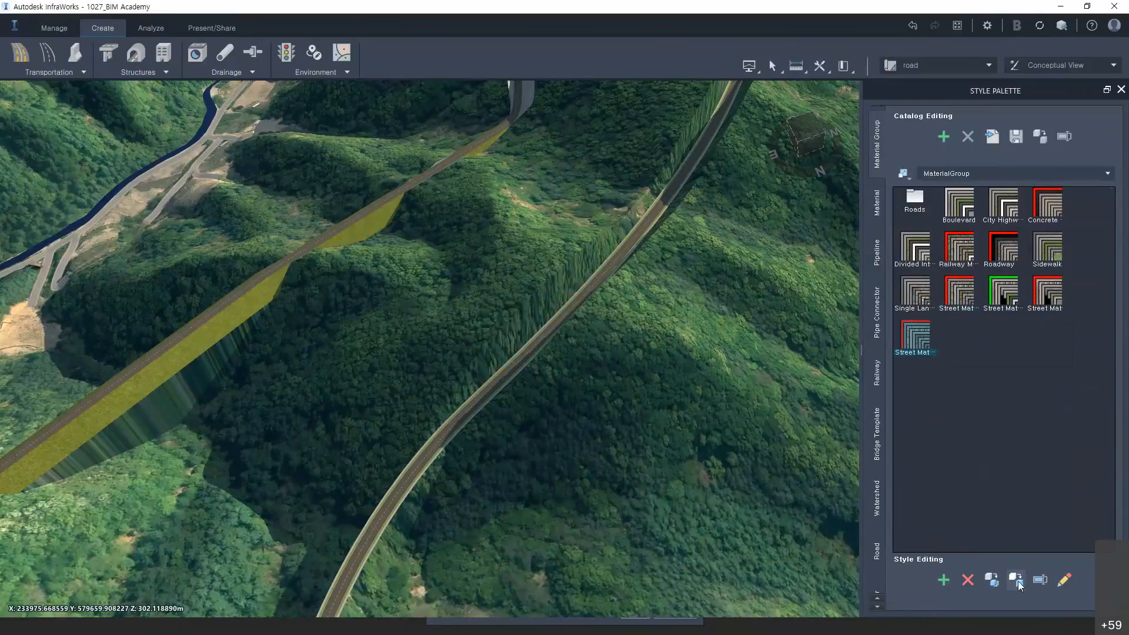
click(938, 349)
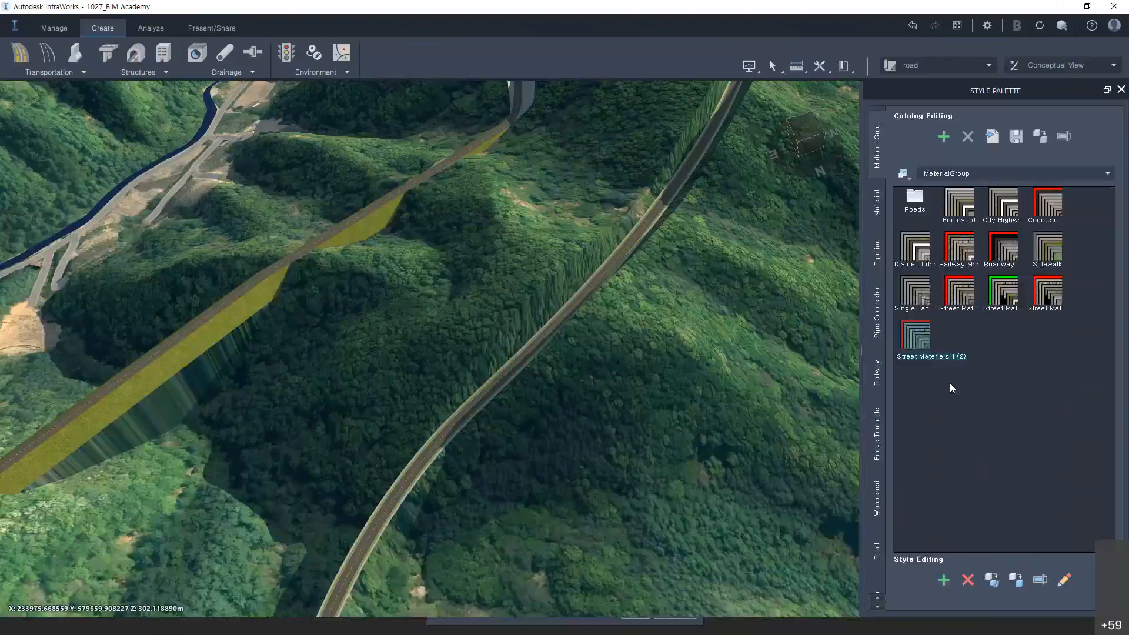
text(1027)
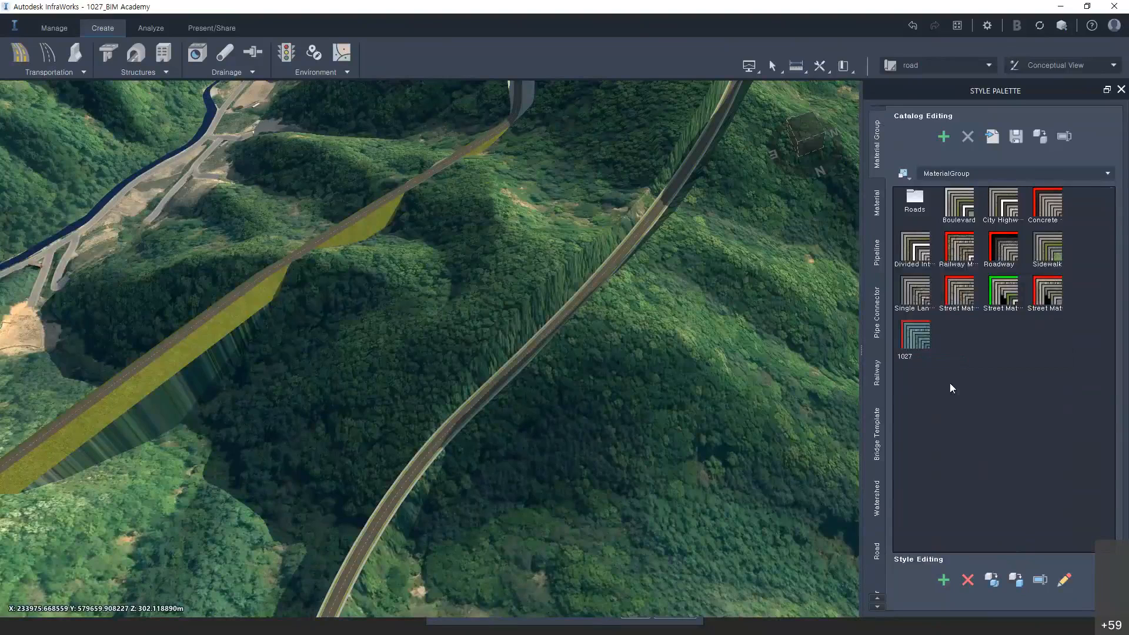
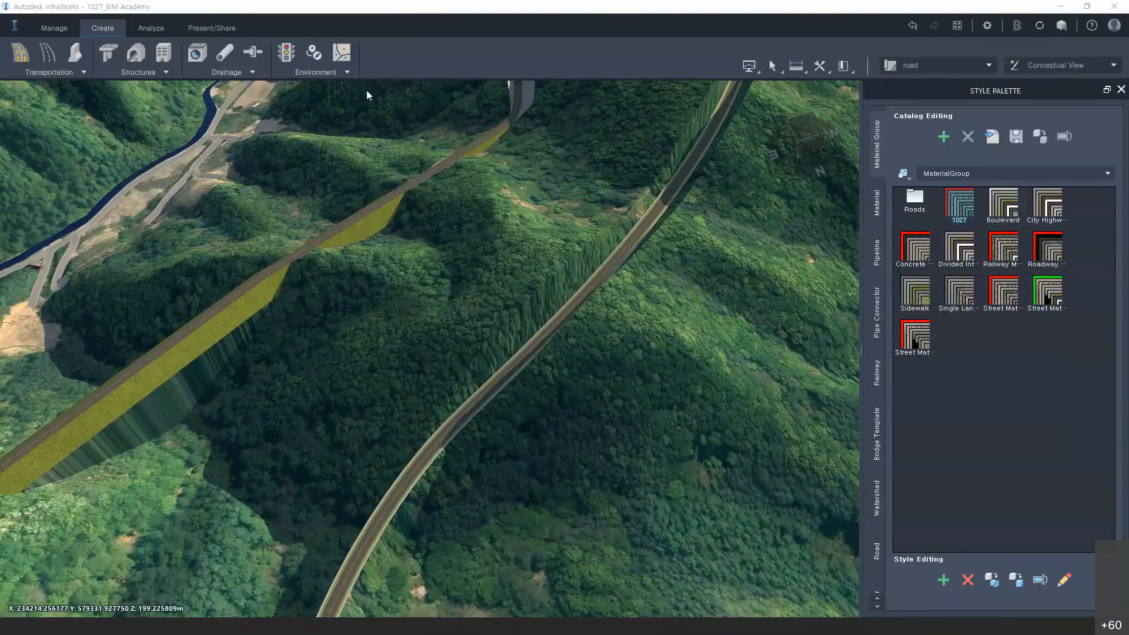
Add a mapping named 1027_road to the 1027 material group, using the Roadway material 1027_road
double_click(957, 204)
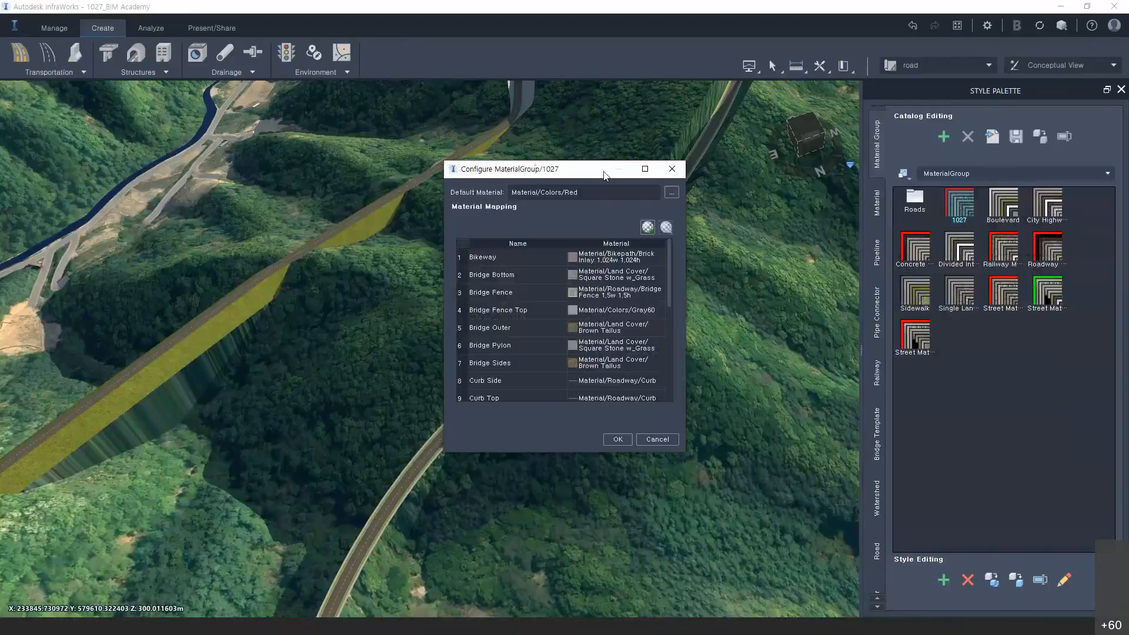
drag(605, 175, 600, 131)
scroll(595, 259, down, 4)
scroll(587, 322, up, 4)
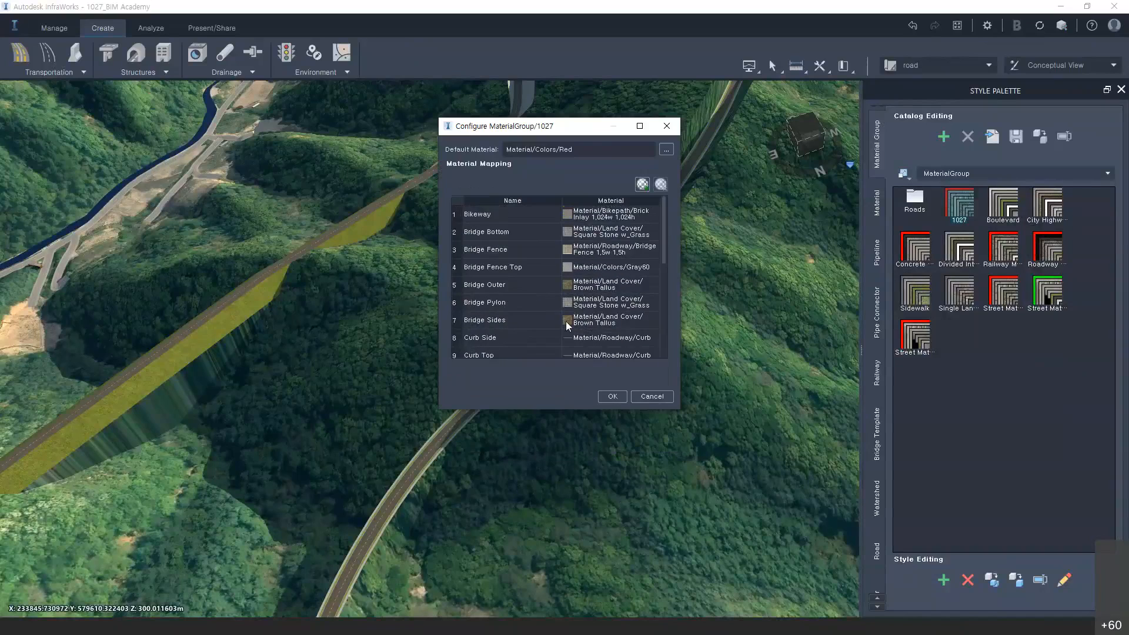
click(642, 185)
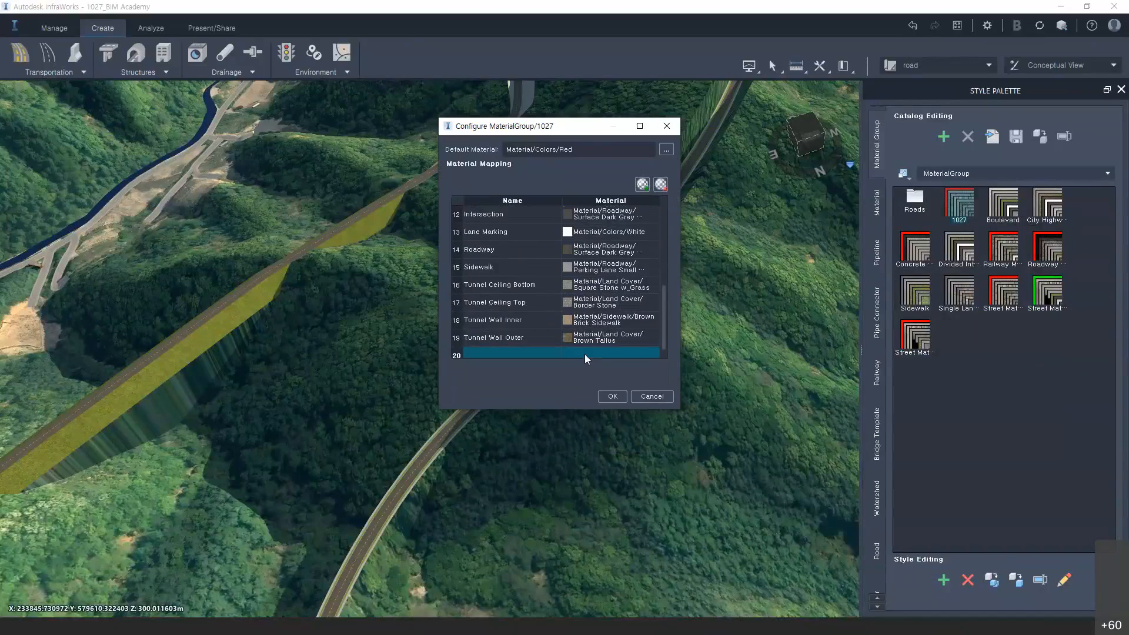
scroll(585, 354, down, 1)
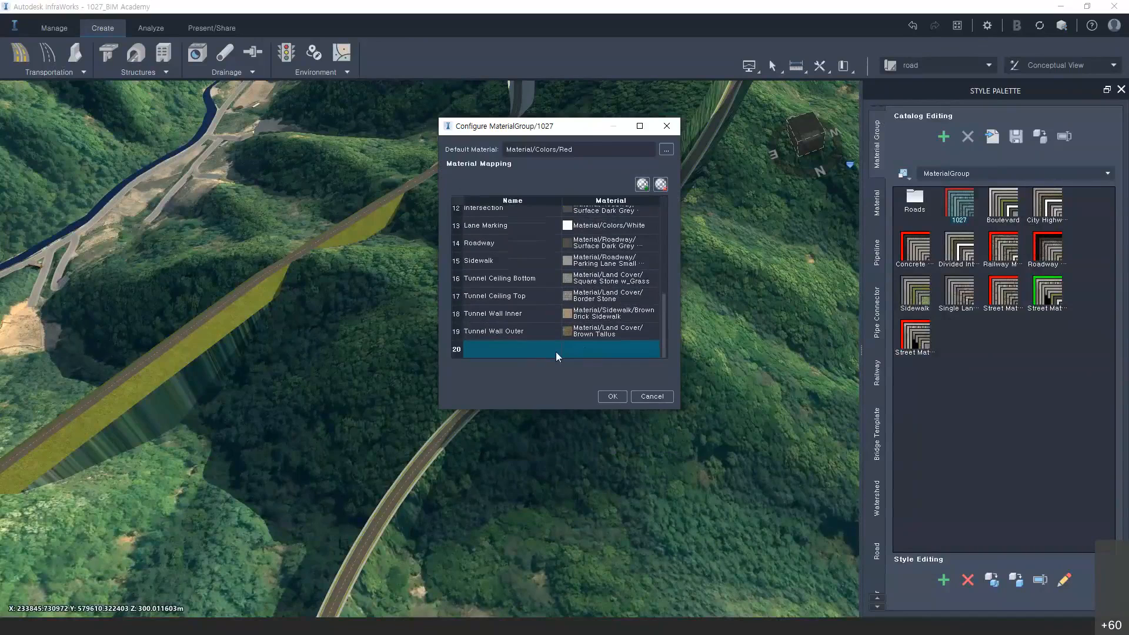
double_click(597, 348)
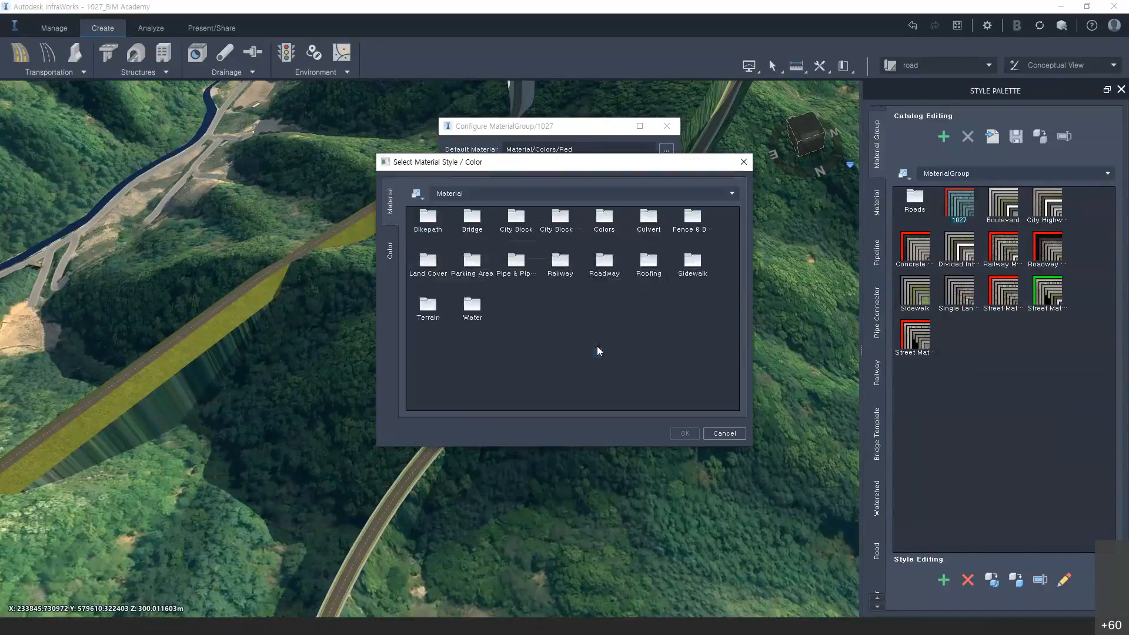
double_click(604, 263)
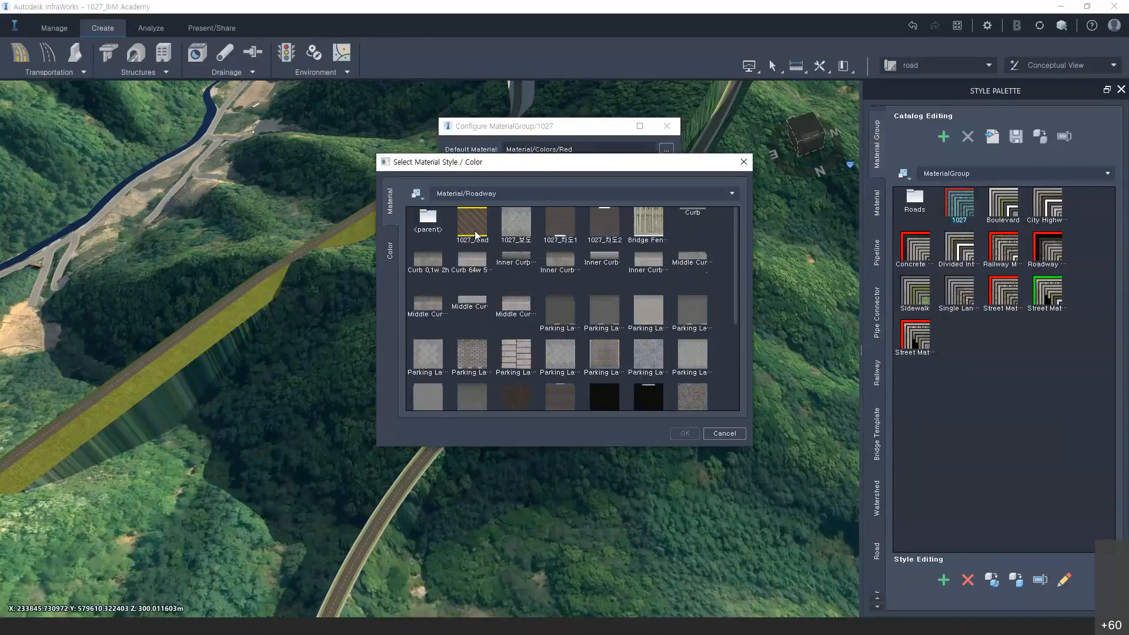
double_click(474, 232)
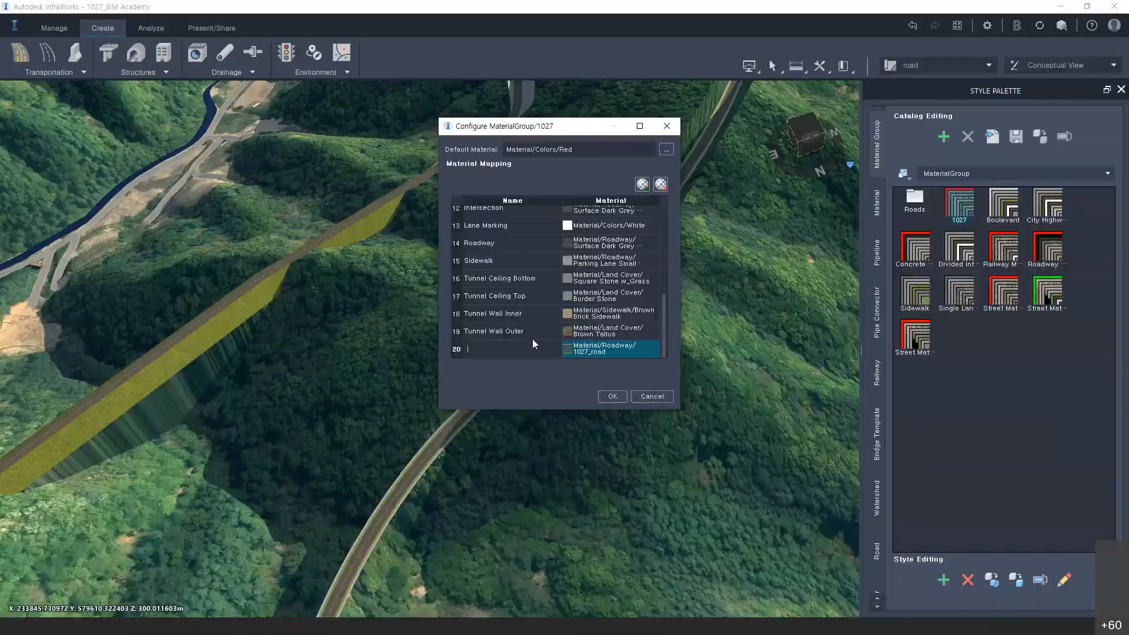
text(1027_road)
key(Return)
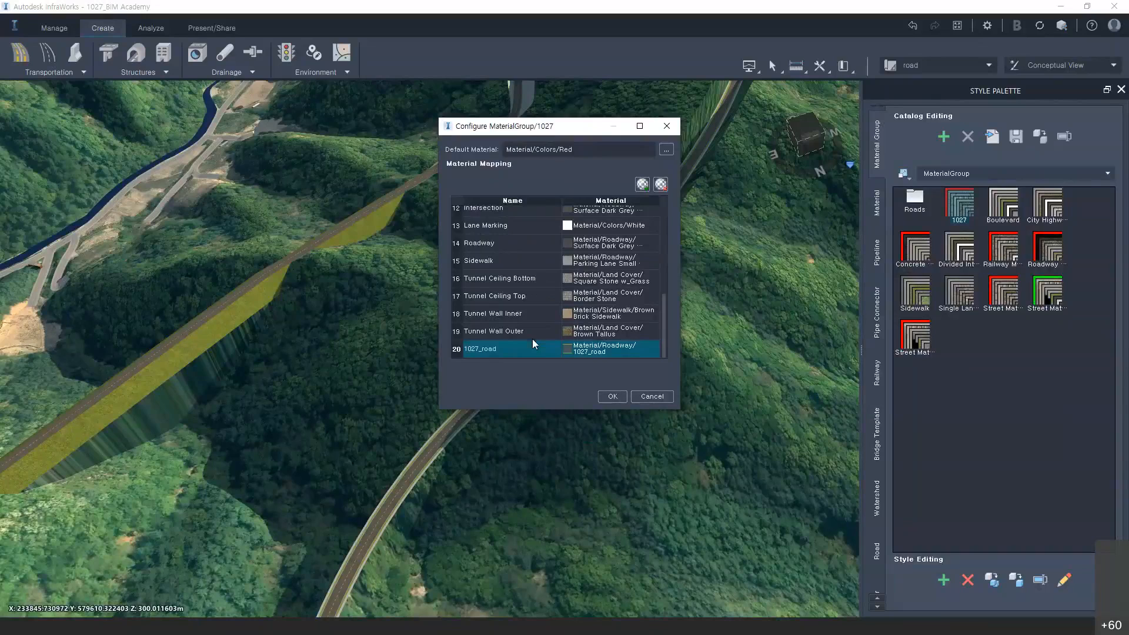
Add a mapping named 1027_보도 to the 1027 material group, using the Roadway material 1027_보도
click(643, 186)
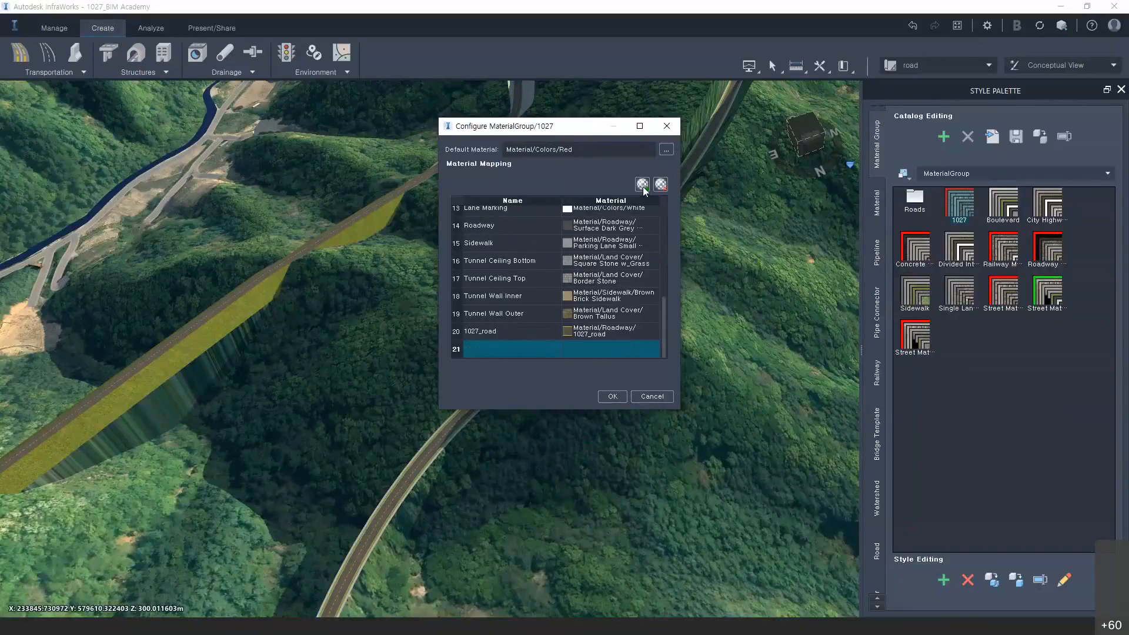
double_click(581, 349)
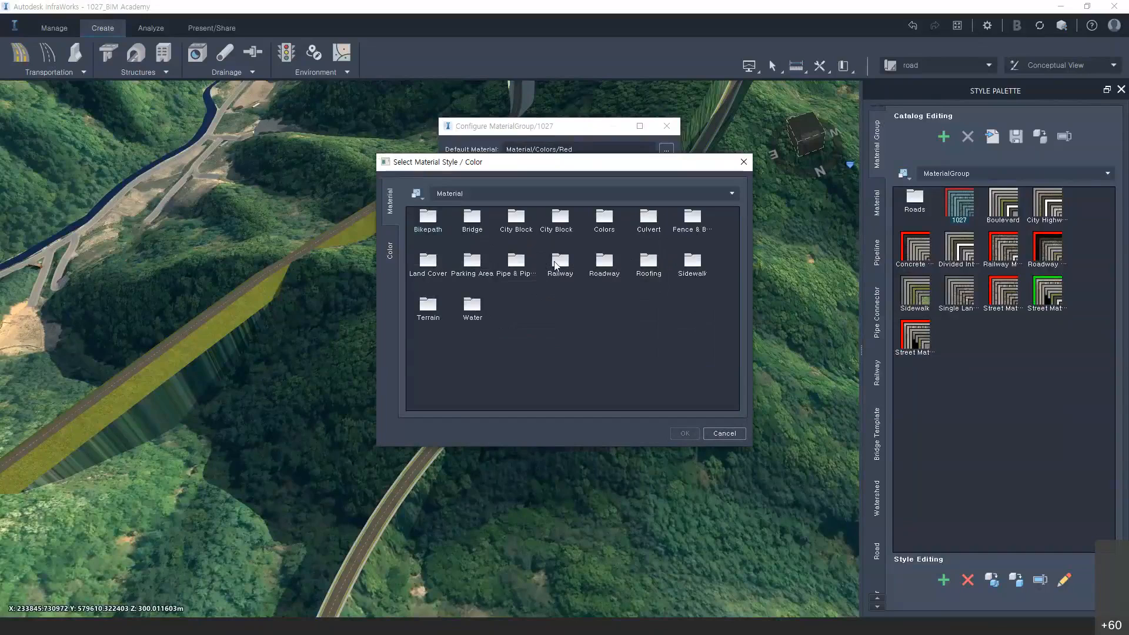
double_click(605, 262)
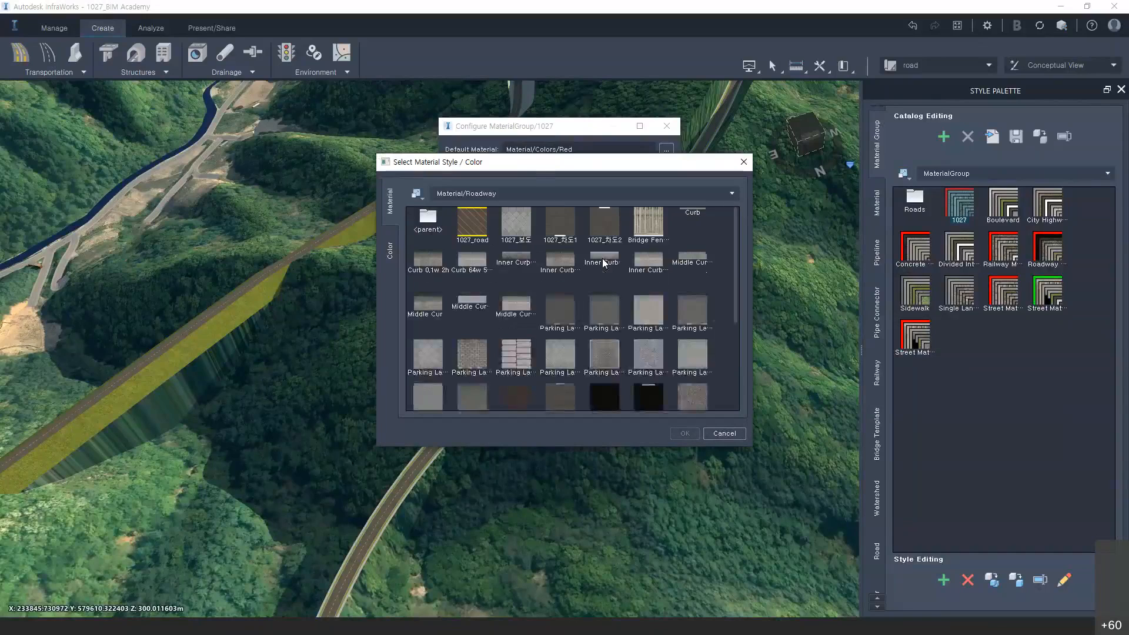
double_click(514, 225)
click(495, 349)
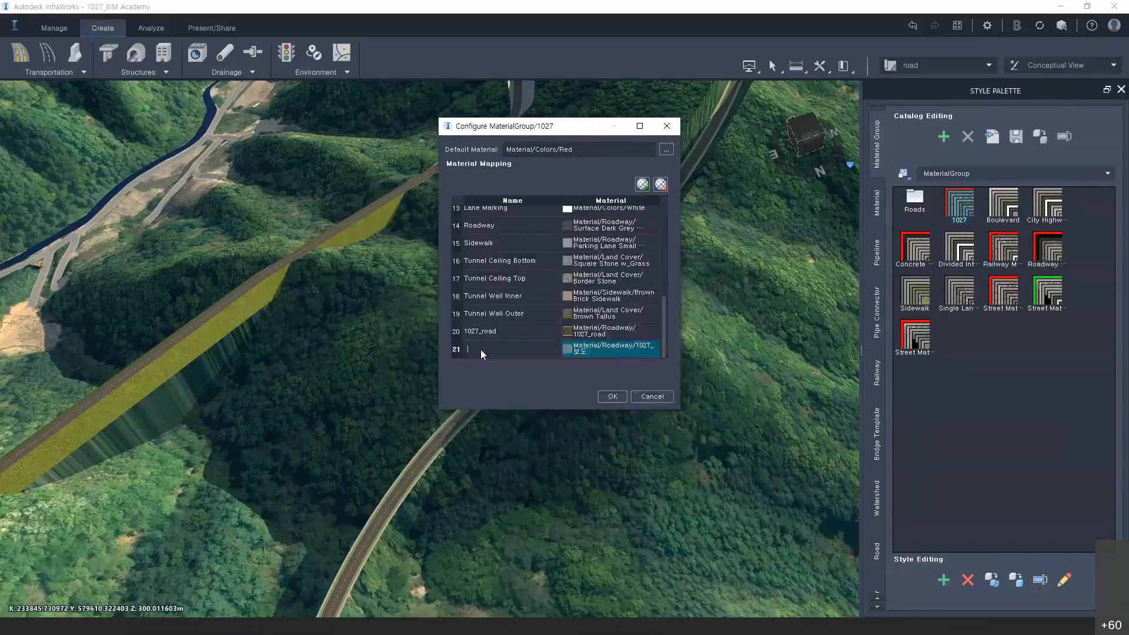
text(1027_보도)
key(Return)
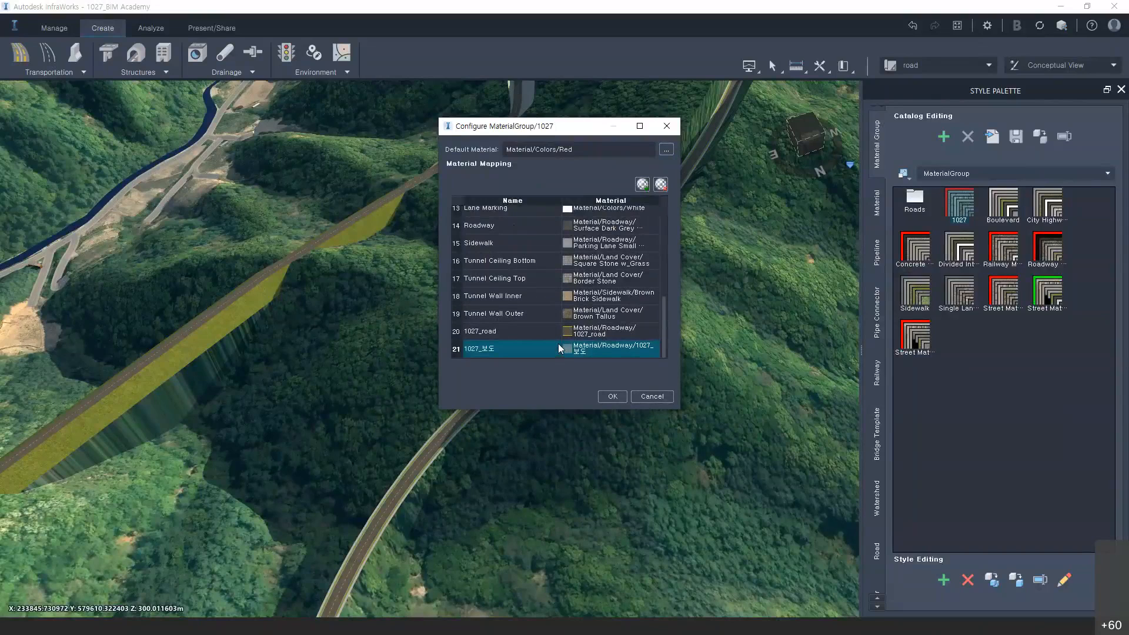
Add another mapping row to the 1027 material group and assign it the Roadway material 1027_차도1
click(643, 185)
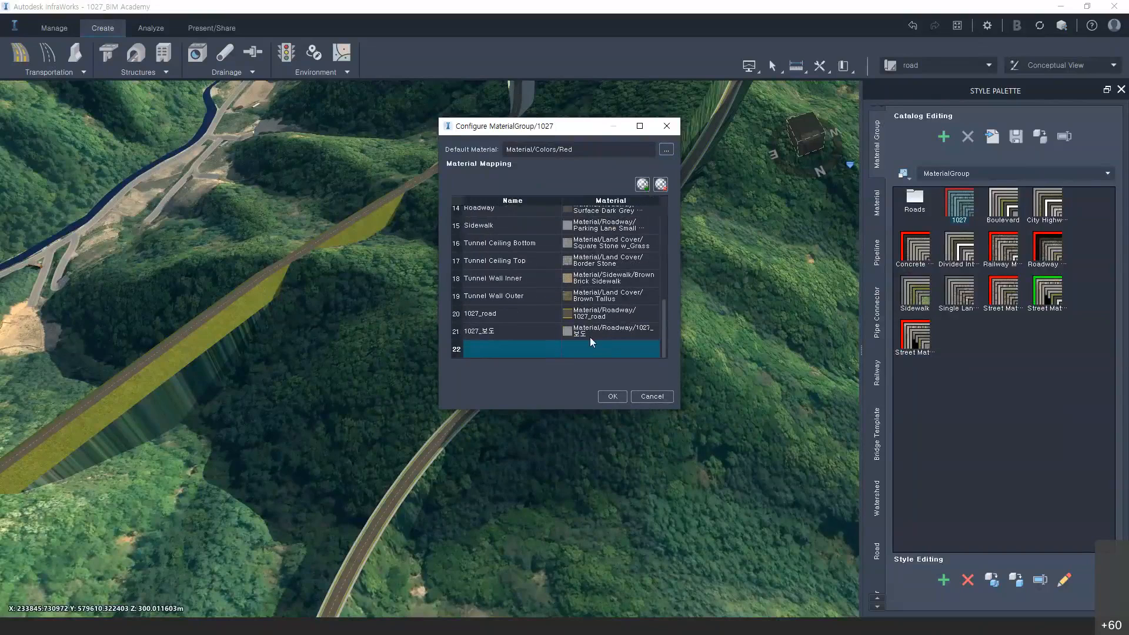
scroll(628, 259, down, 1)
double_click(588, 312)
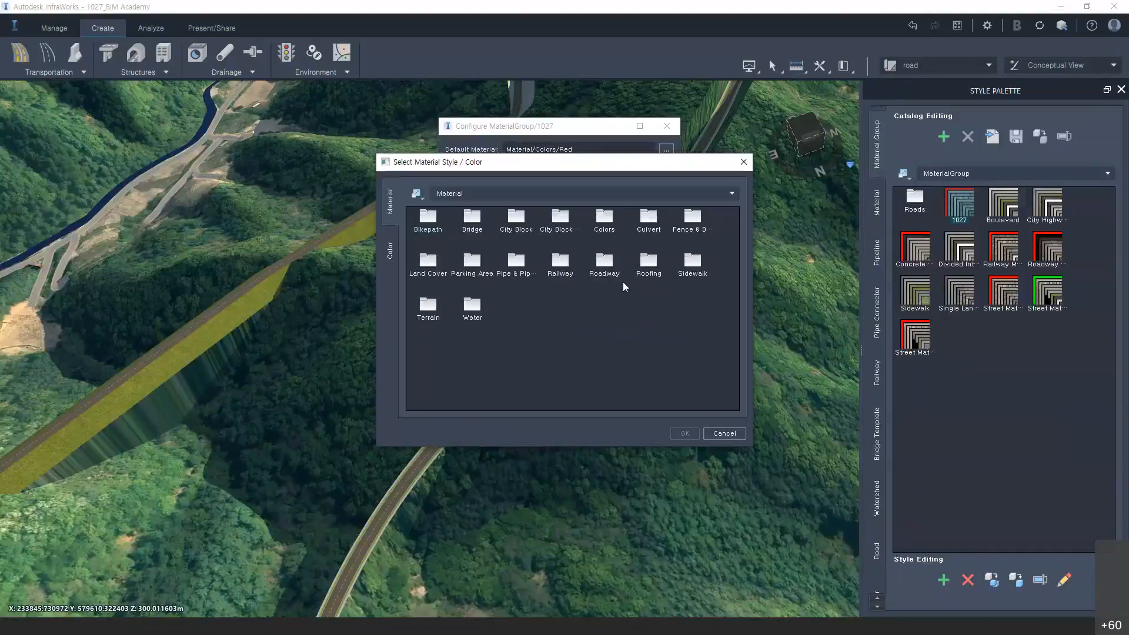
double_click(604, 262)
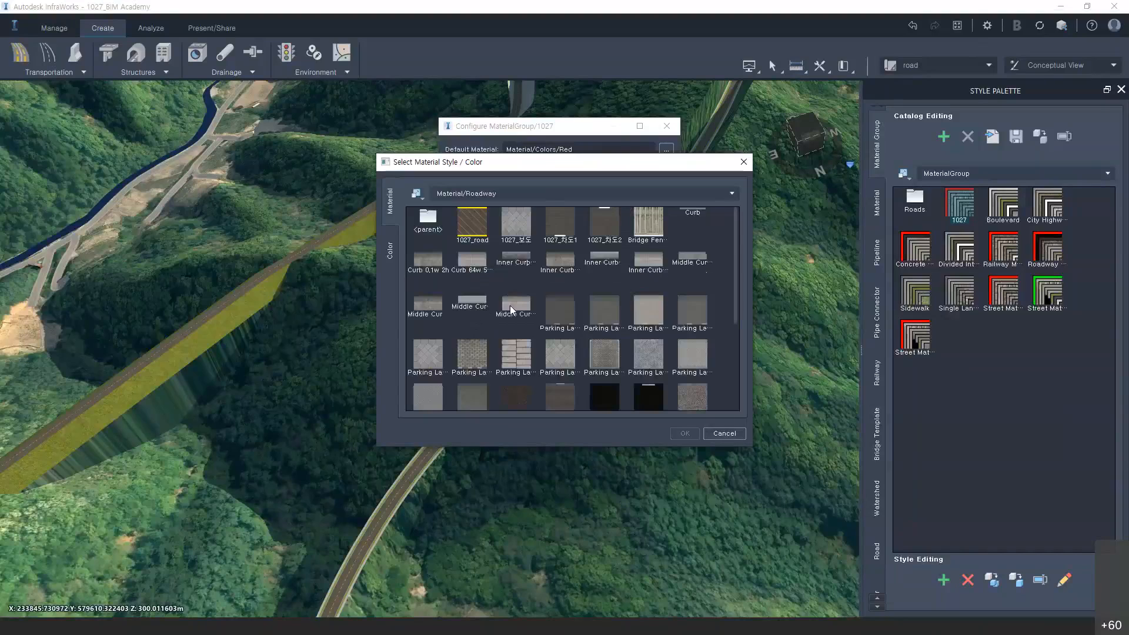
double_click(561, 225)
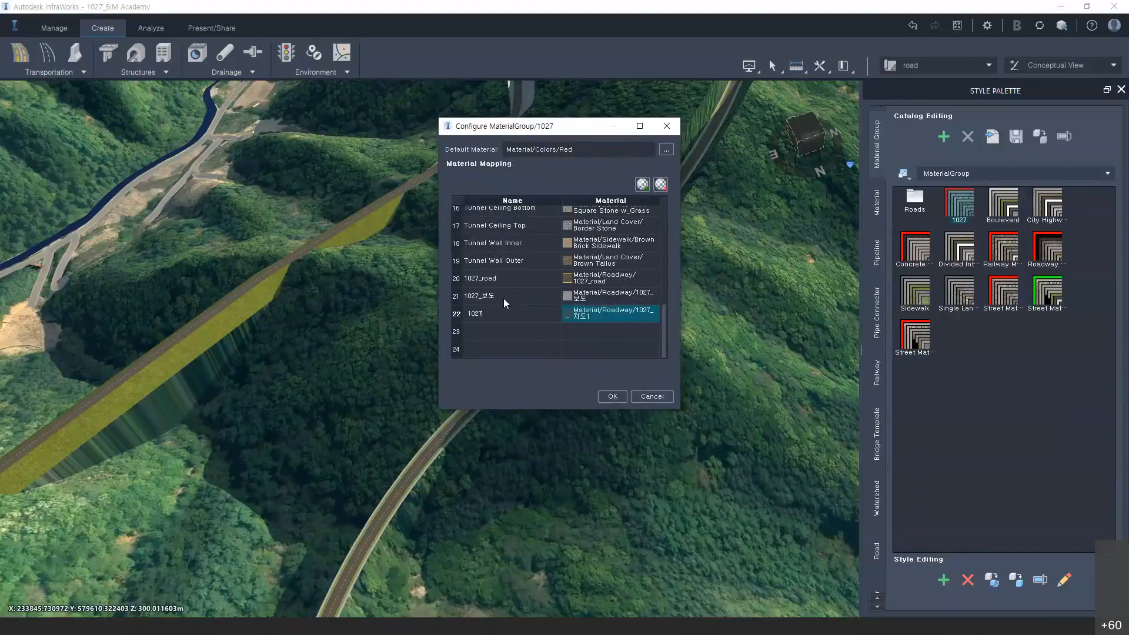
Name the mapping that uses the 1027_차도1 material 1027_차도1
text(차도)
key(Return)
double_click(505, 315)
text(1)
text(102)
text(7_차)
text(도1)
key(Return)
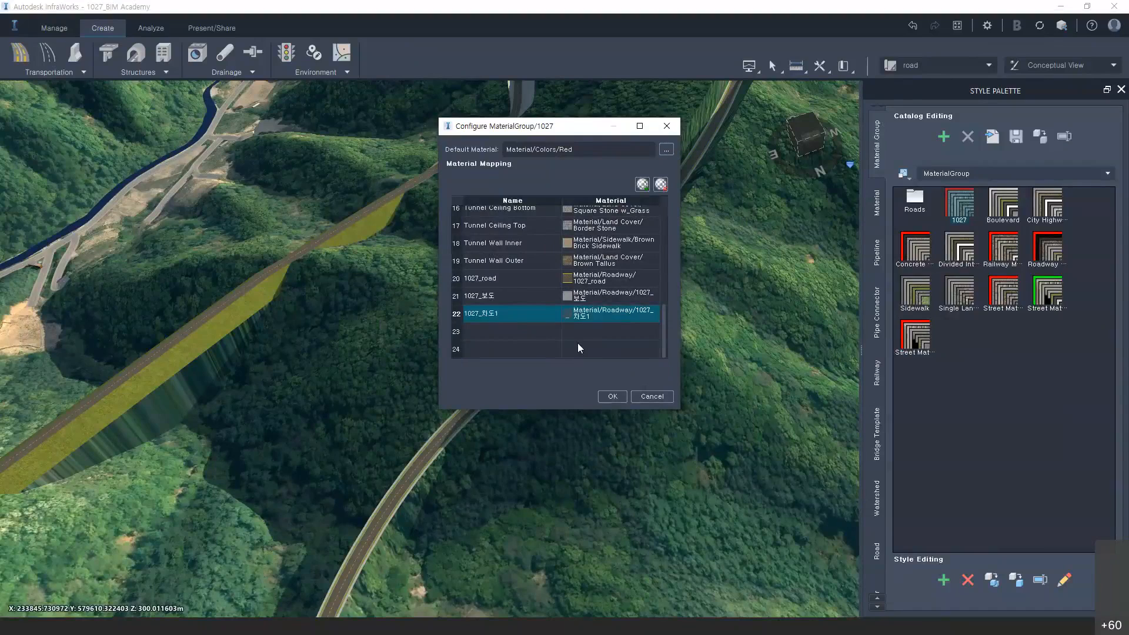
Fill the next empty mapping row with the Roadway material 1027_차도2 and name it 1027_차도2
click(98, 208)
double_click(599, 335)
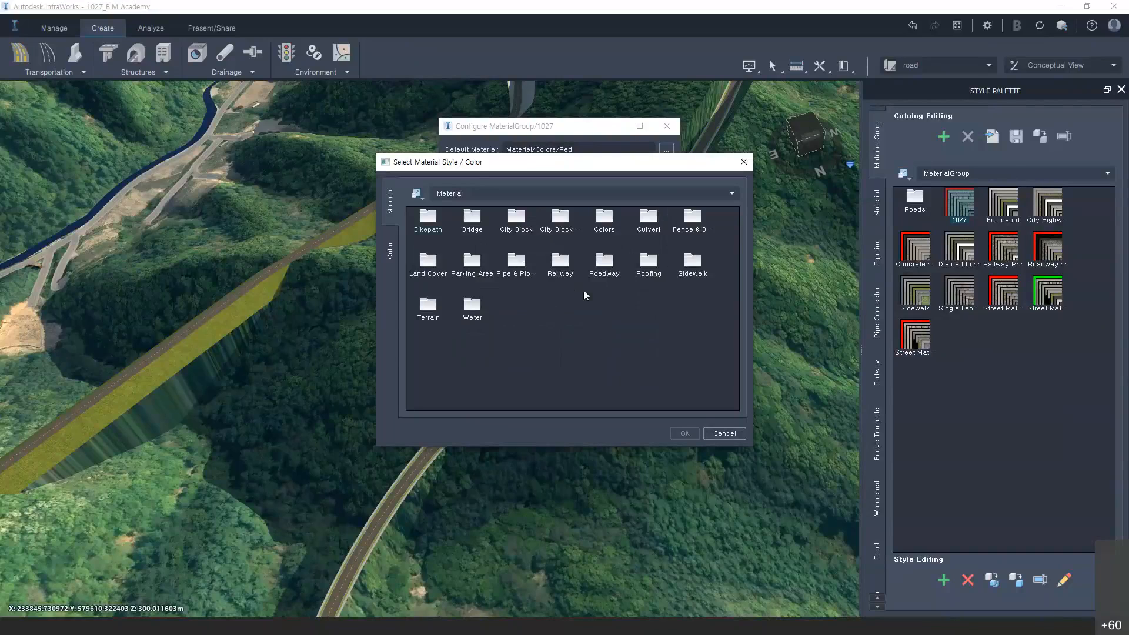
double_click(603, 263)
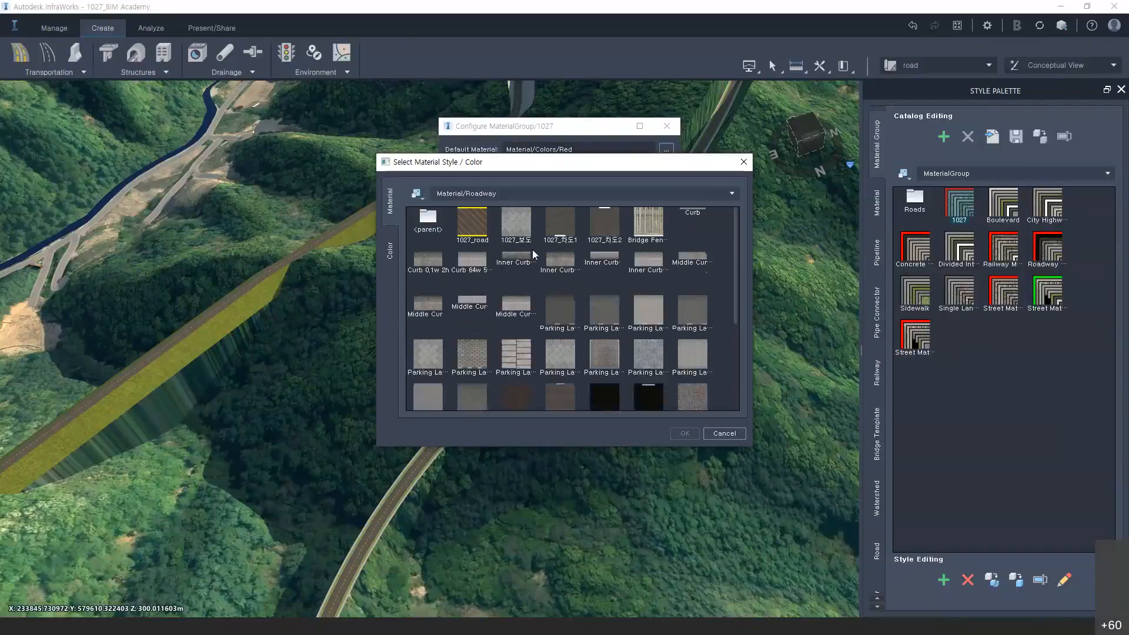
double_click(603, 219)
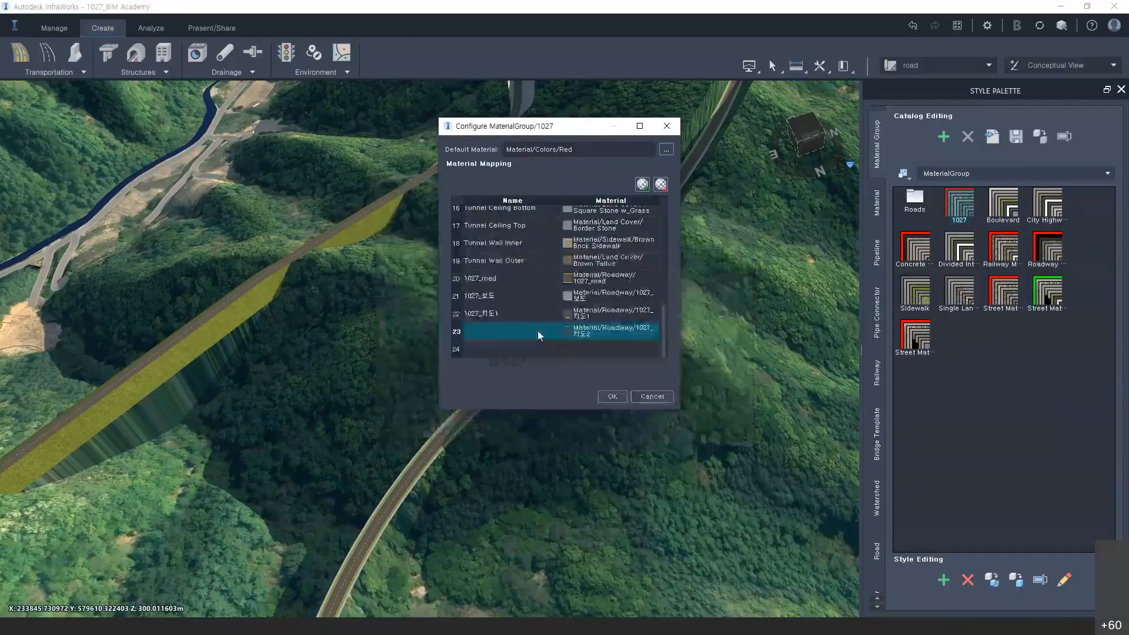
click(497, 334)
text(10)
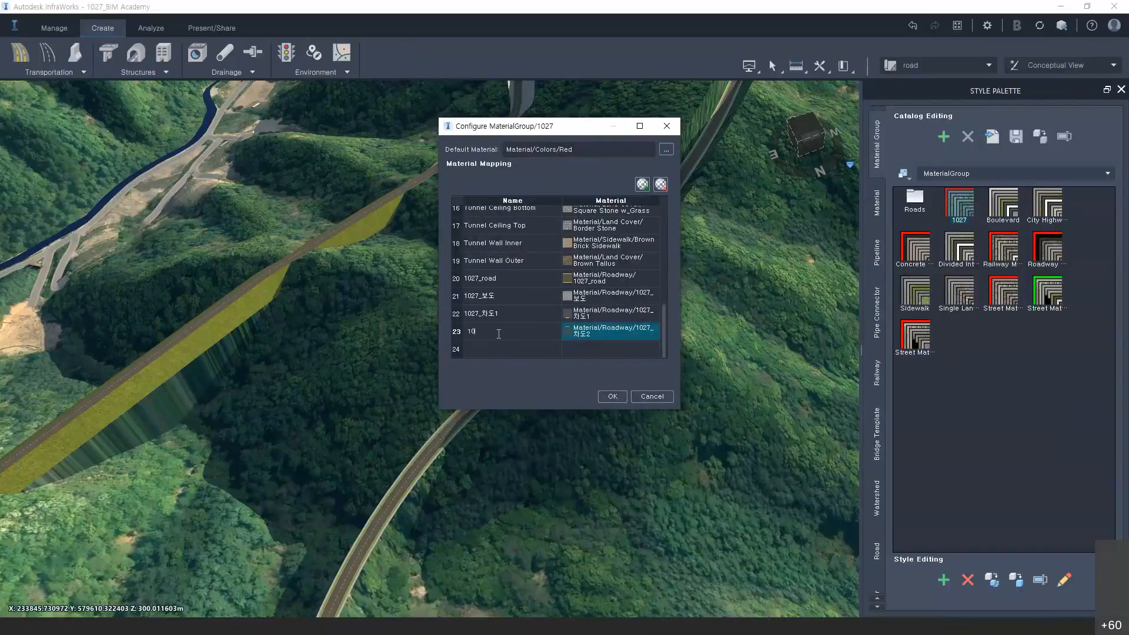
text(27_차도2)
key(Return)
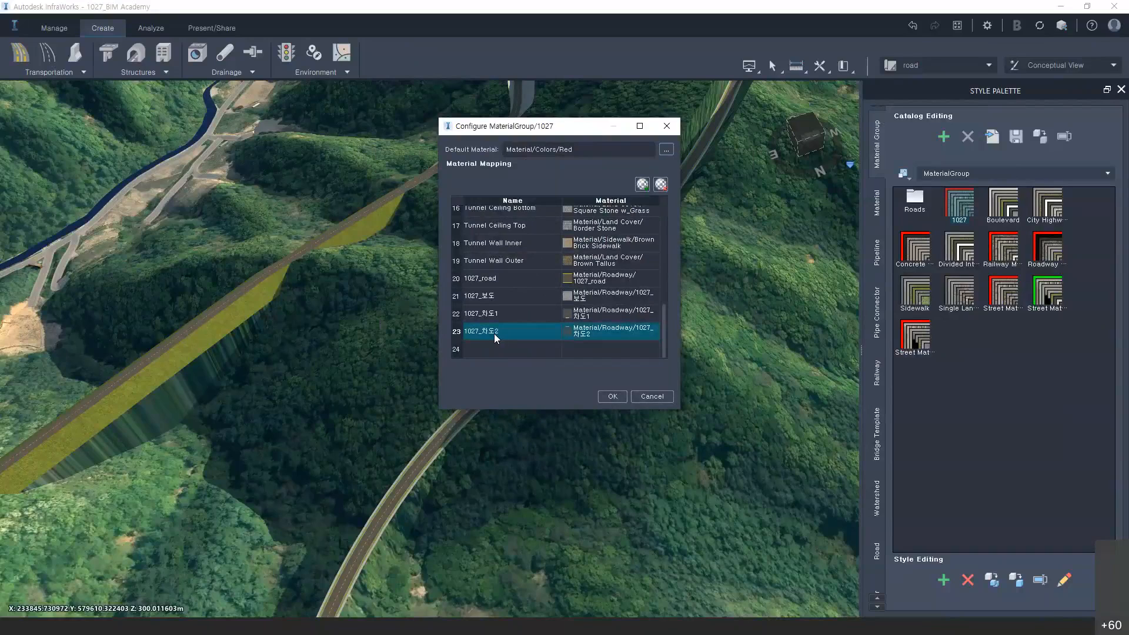
Delete the unused empty mapping row and accept the 1027 material group configuration
click(500, 350)
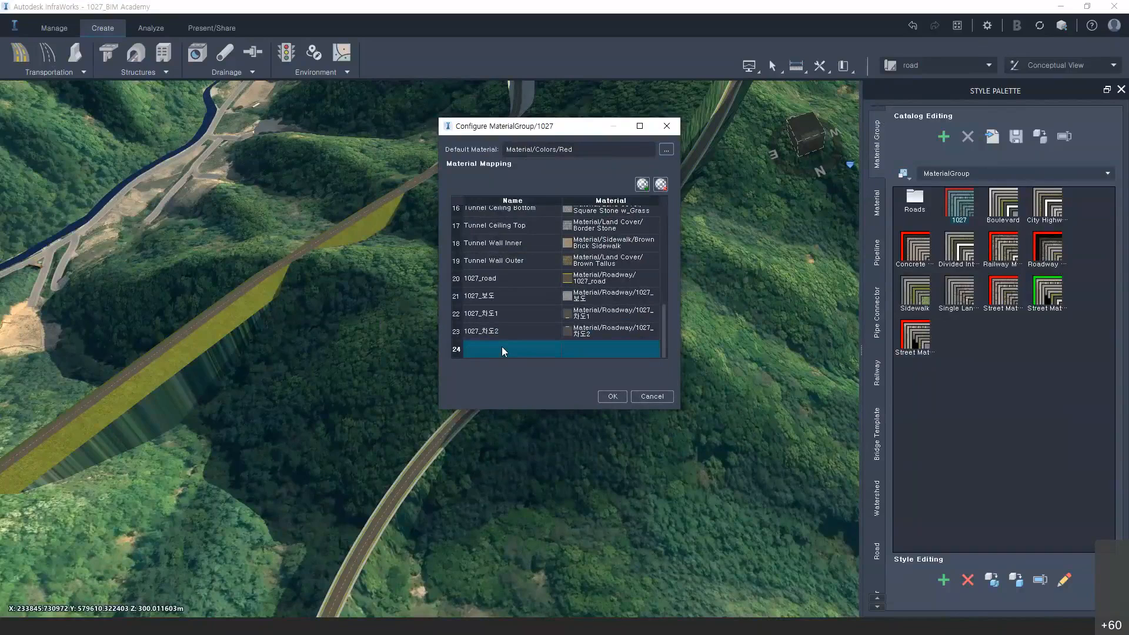
click(661, 184)
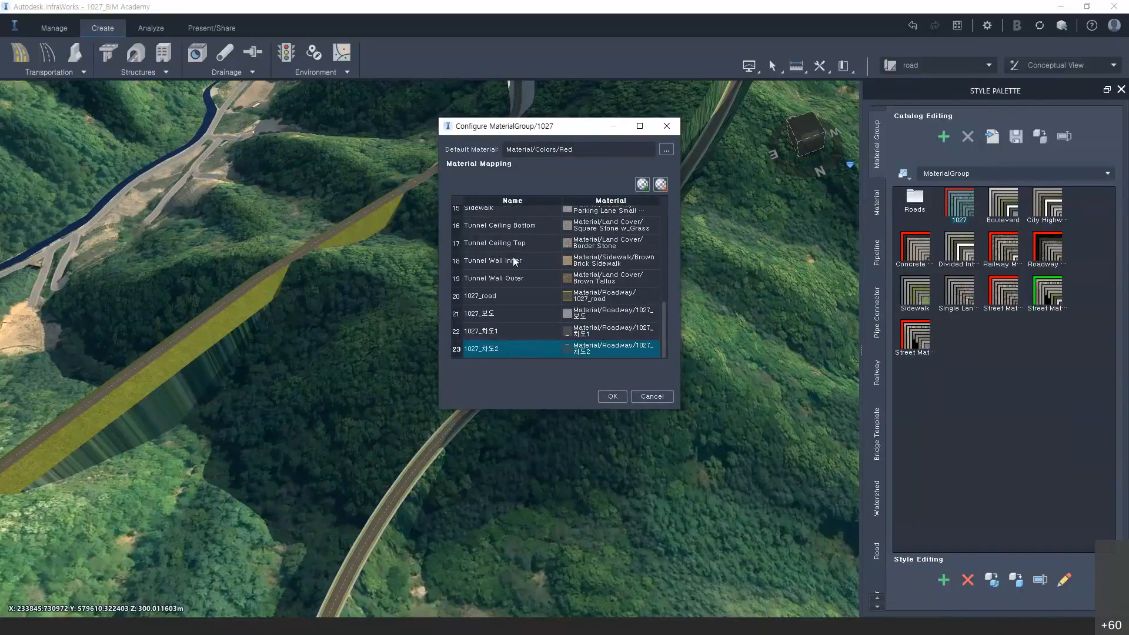
click(606, 396)
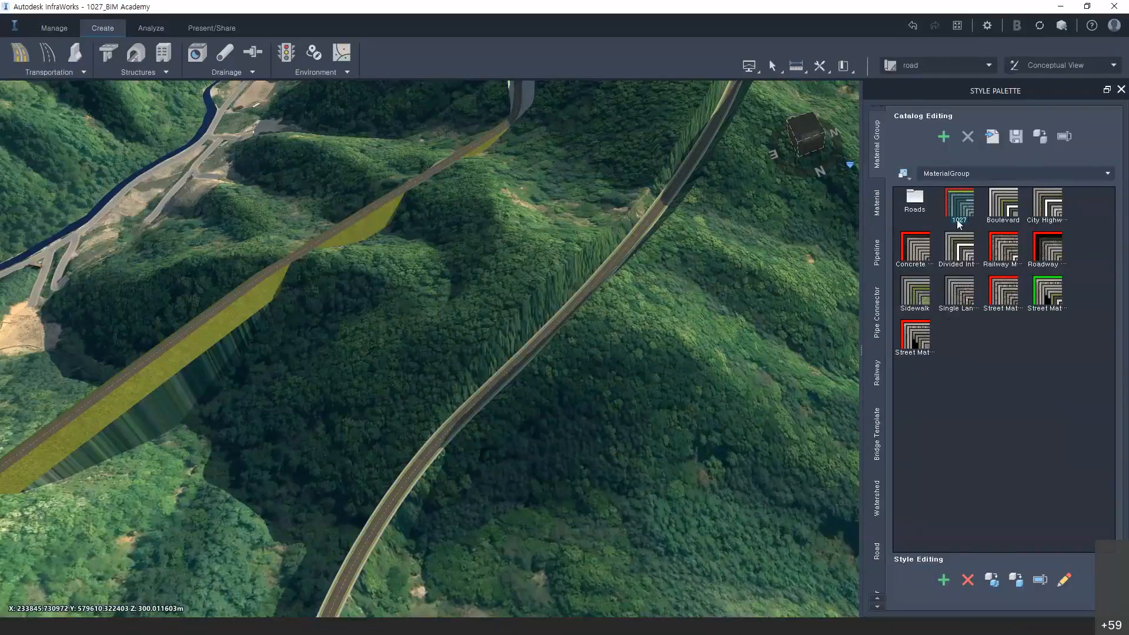
Open the 1027 road style from the Street catalog for configuration and set its material group to MaterialGroup/1027
click(878, 552)
scroll(951, 342, down, 1)
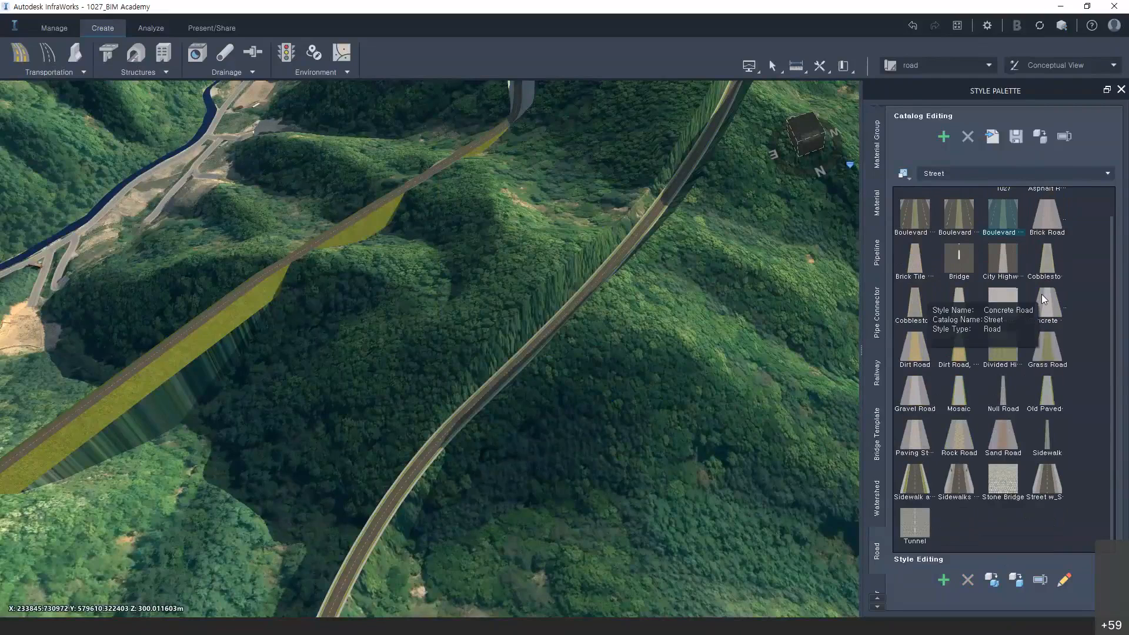
scroll(1041, 299, up, 1)
scroll(931, 547, down, 1)
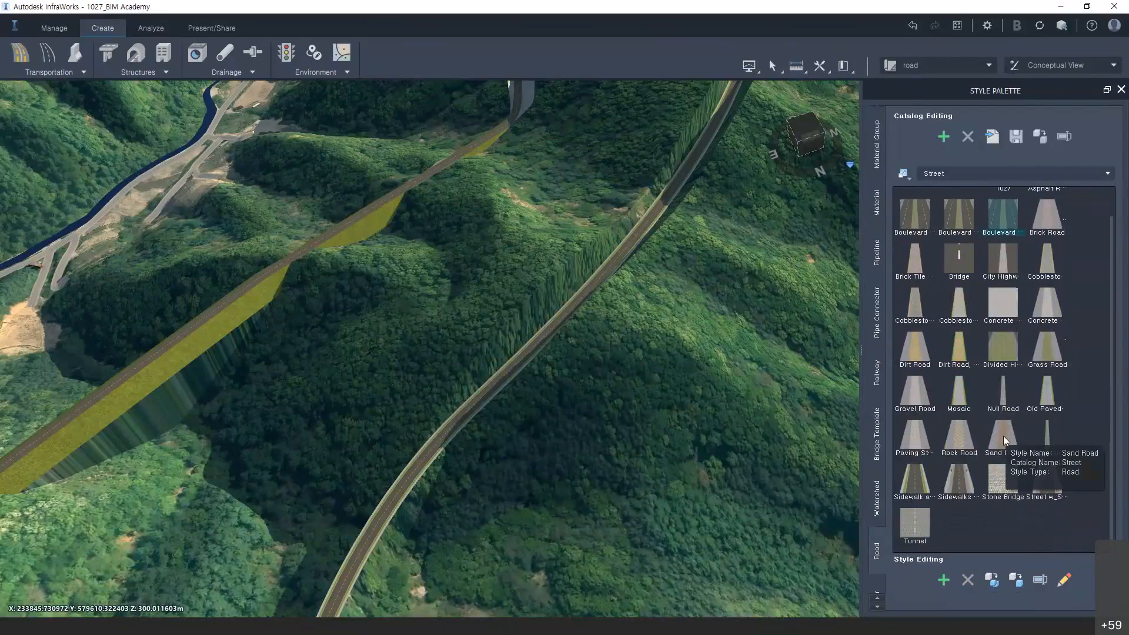
scroll(1003, 435, up, 1)
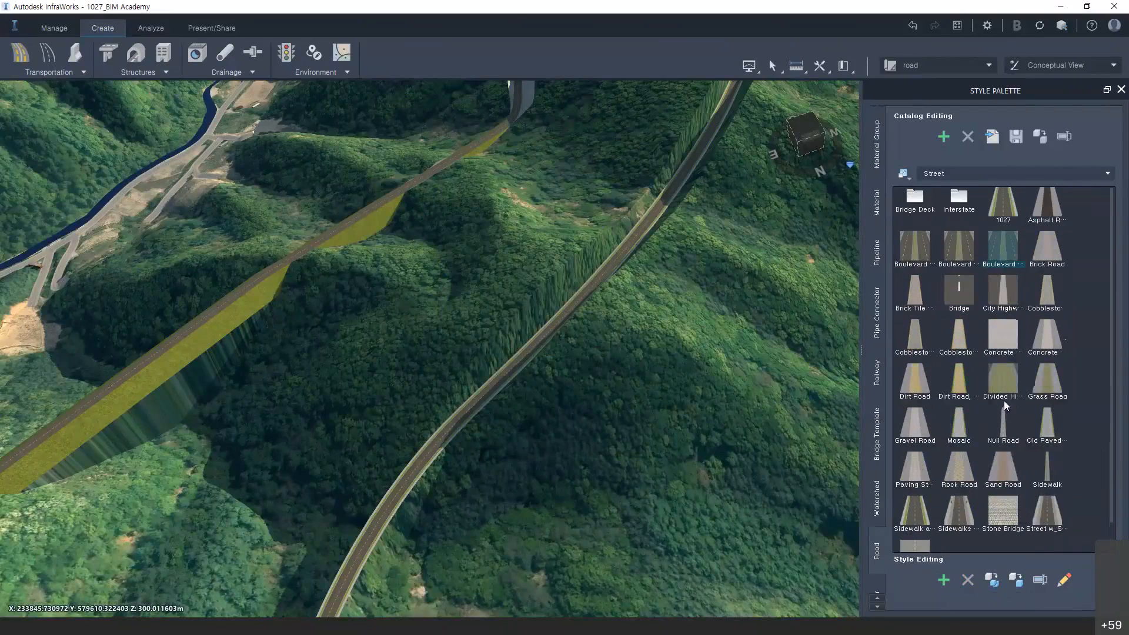
click(1009, 201)
double_click(1008, 204)
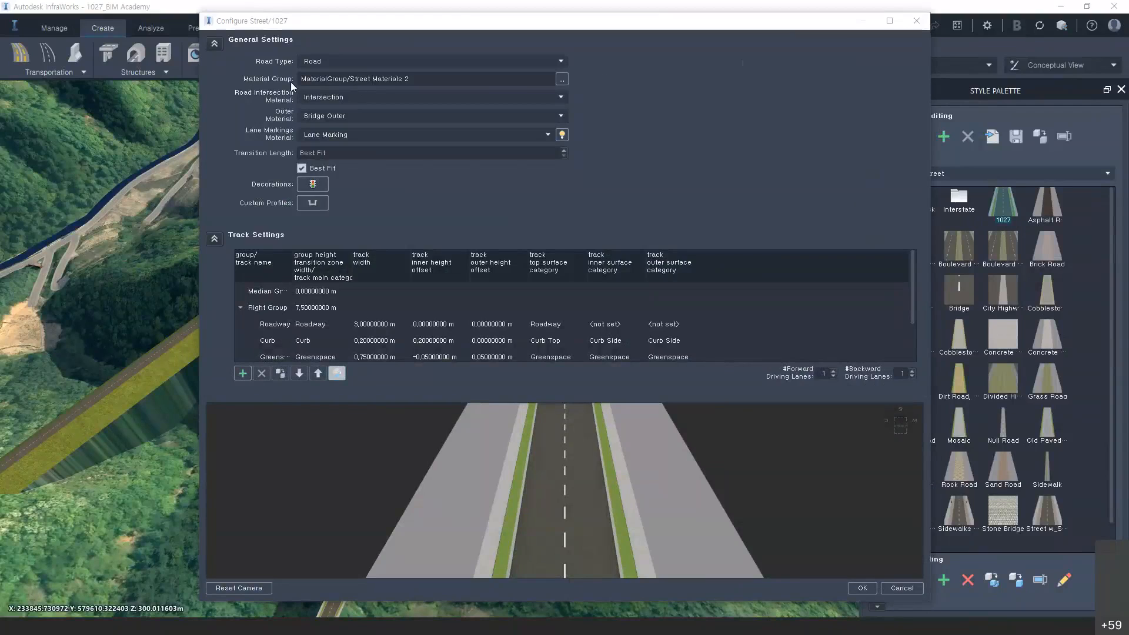
click(561, 78)
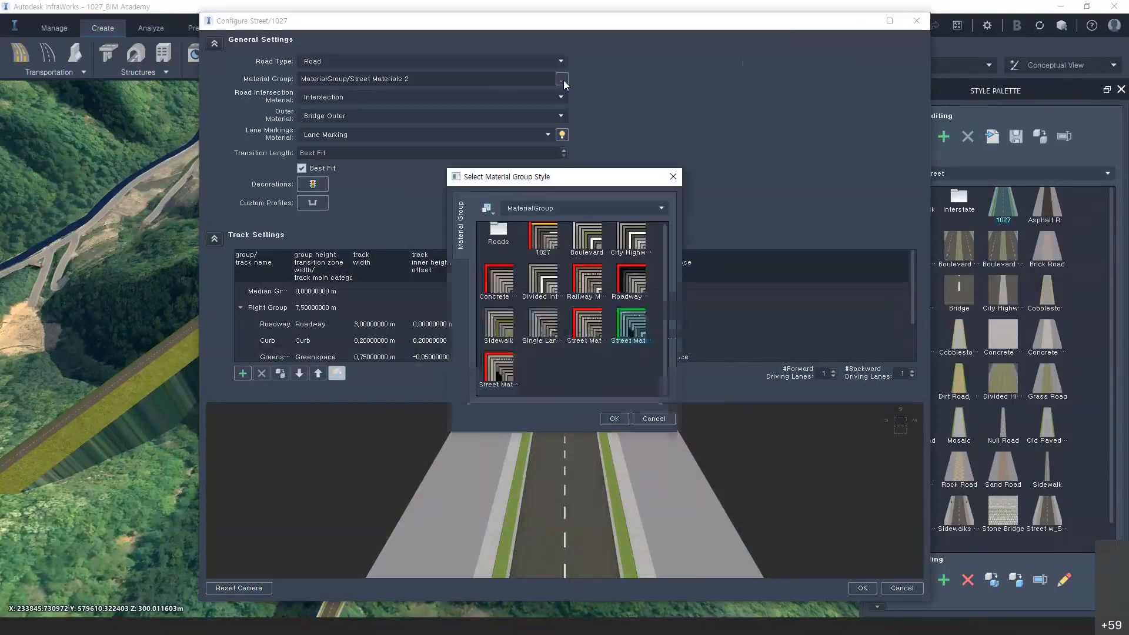
double_click(550, 243)
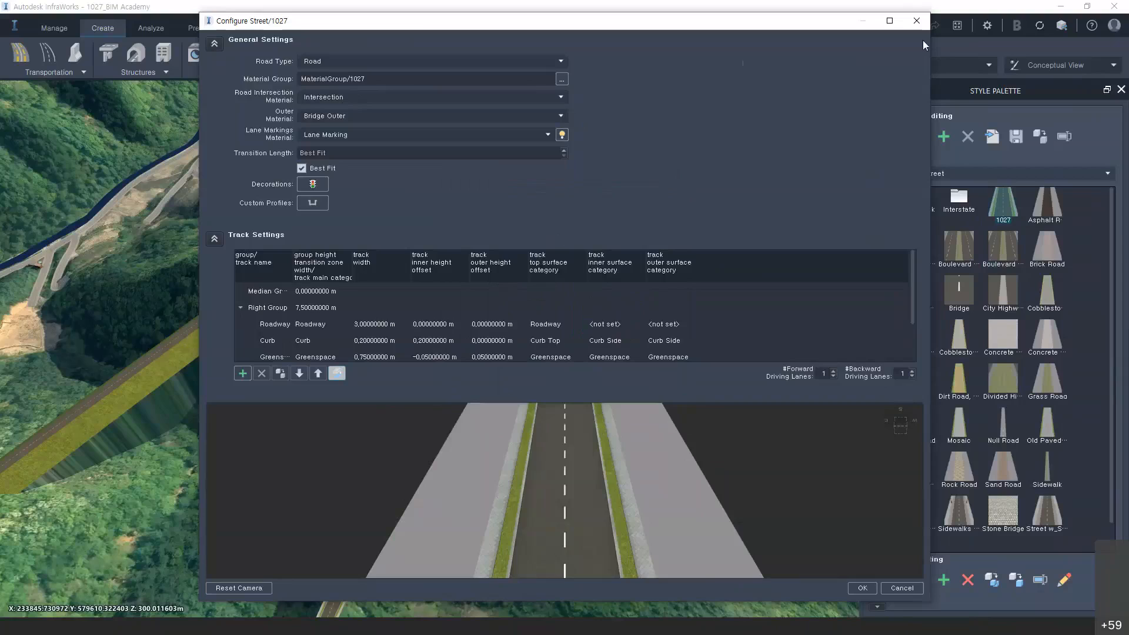
click(894, 21)
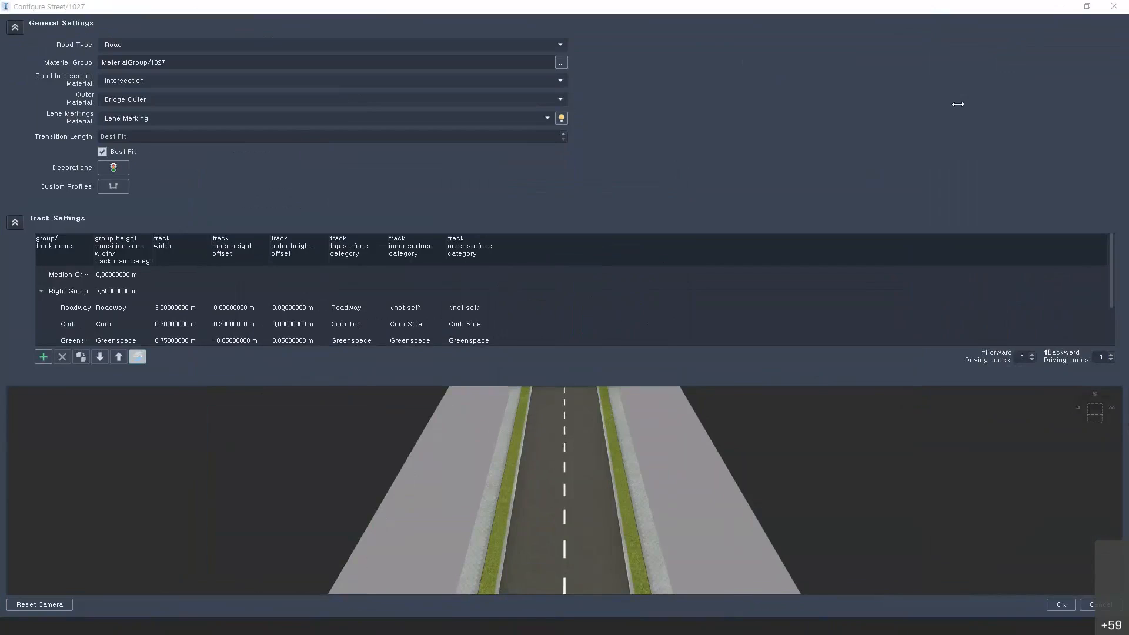
Try the 1027 road style with mirrored left and right tracks switched off, and restore the symmetrical layout
click(136, 358)
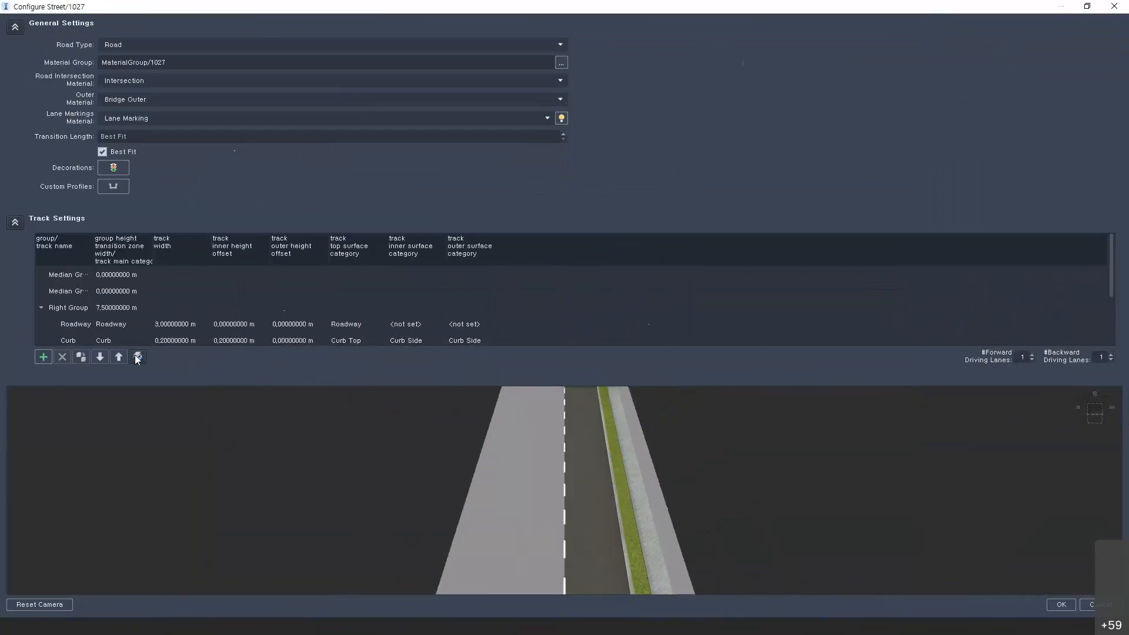
click(138, 360)
click(139, 356)
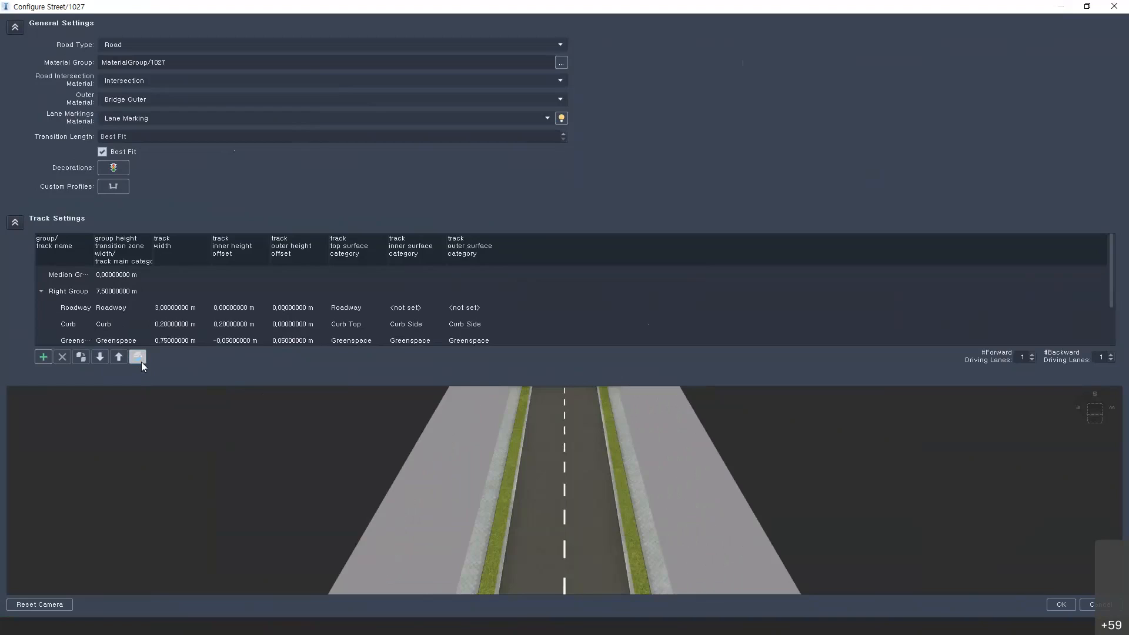
Set the Right Group's transition zone width to 8.5 m in the 1027 road style's track settings
double_click(100, 291)
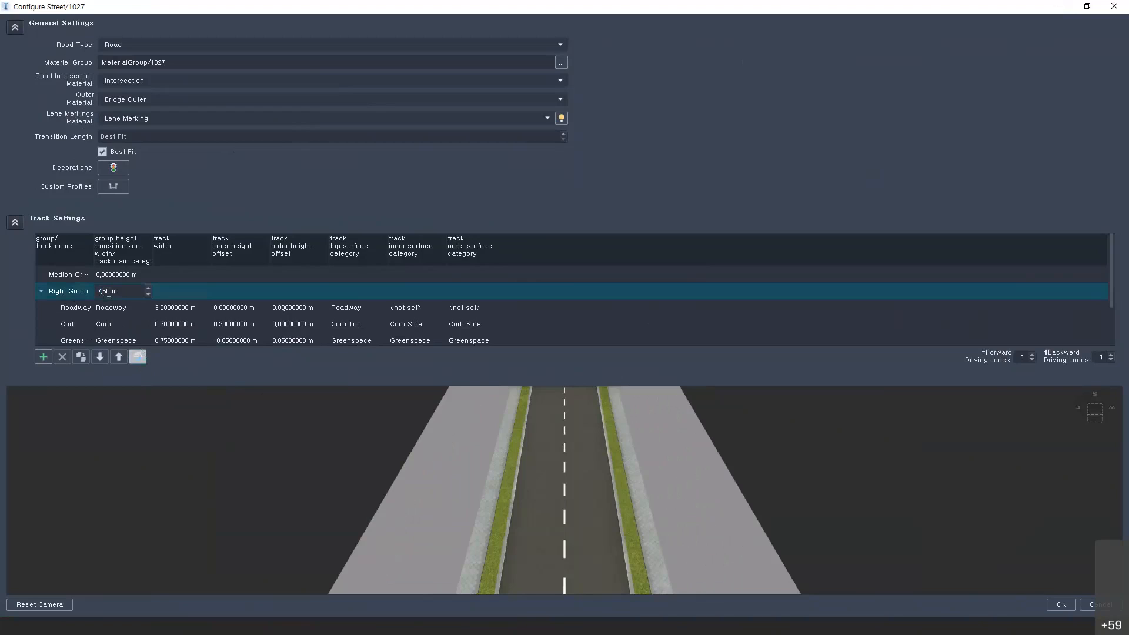
click(98, 296)
key(Return)
Set the Median Group's value in the group height/transition zone width column to 3.5 m
double_click(111, 277)
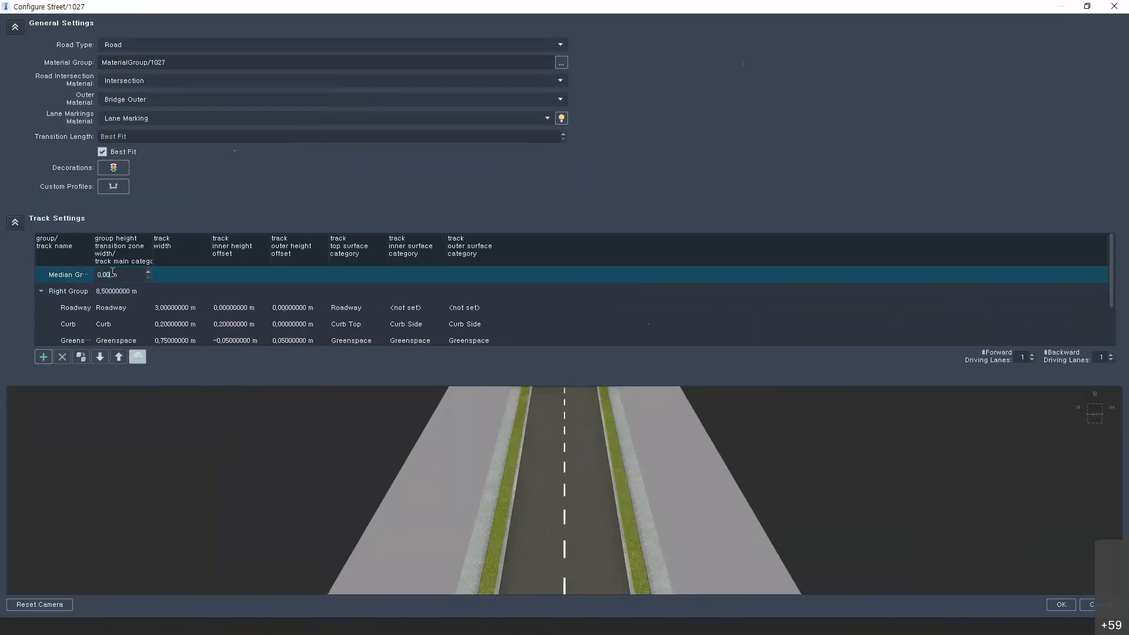
key(BackSpace)
key(BackSpace)
key(BackSpace)
key(BackSpace)
text(3,5)
key(Return)
Examine the Roadway and Curb tracks' widths, height offsets and surface categories against the road preview
scroll(199, 308, down, 2)
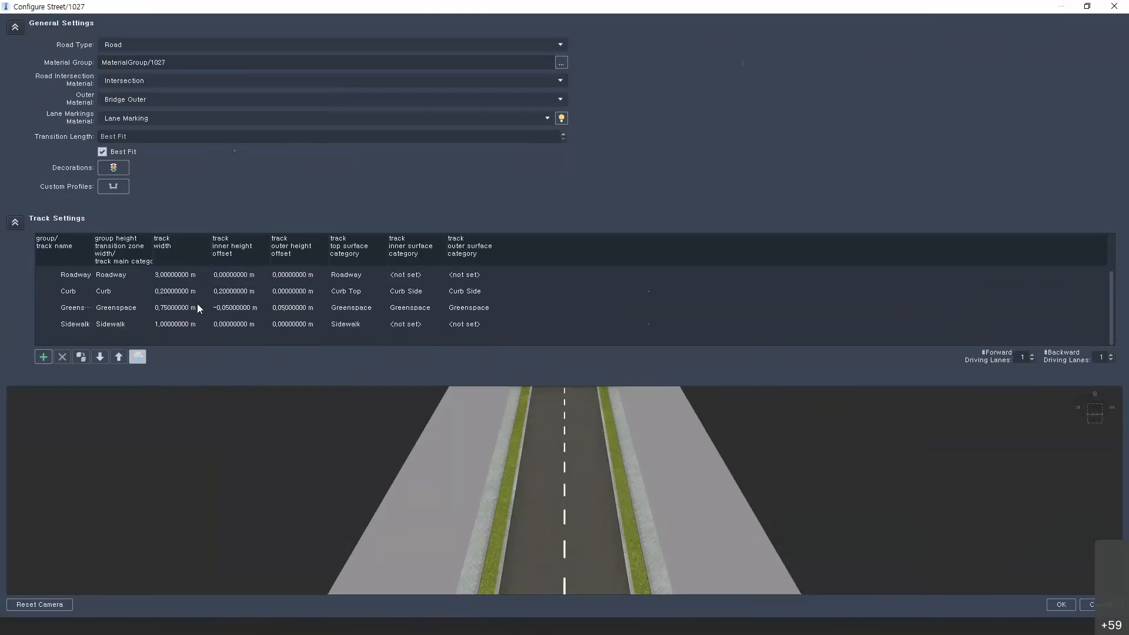
scroll(94, 318, up, 2)
scroll(97, 303, down, 2)
scroll(96, 302, up, 2)
scroll(98, 305, down, 2)
double_click(72, 276)
scroll(69, 290, up, 2)
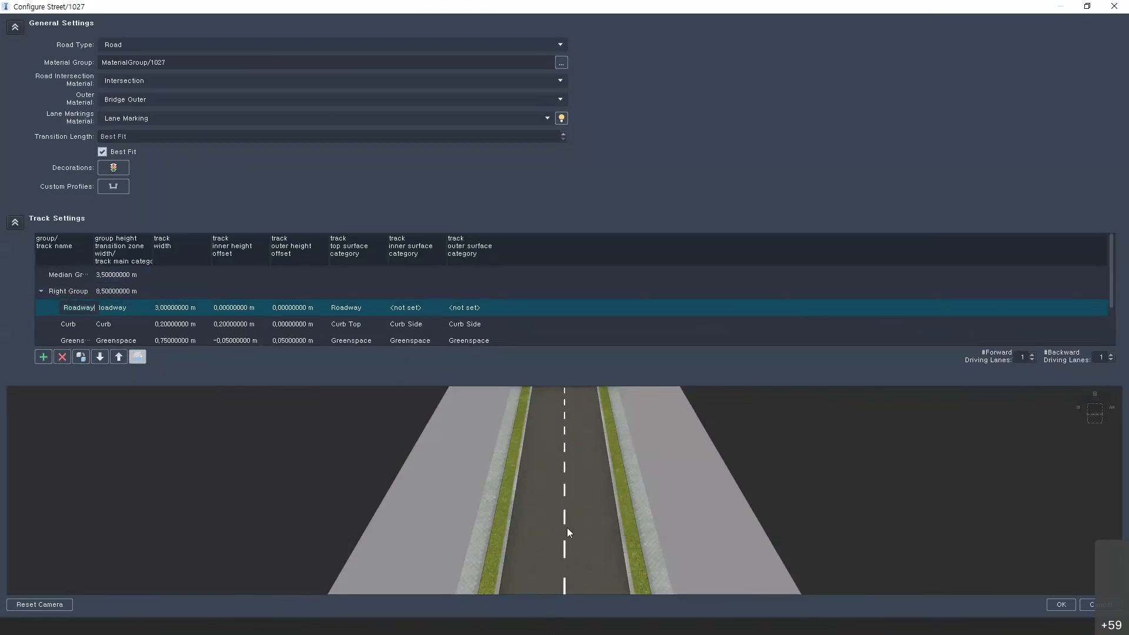
drag(602, 536, 671, 548)
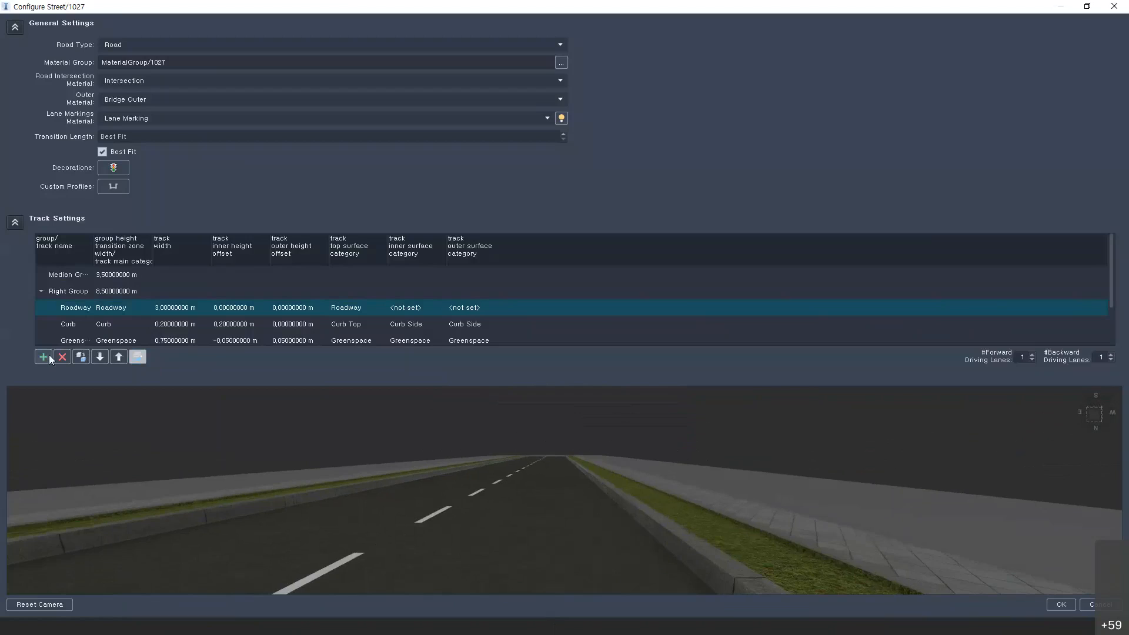
scroll(224, 280, down, 1)
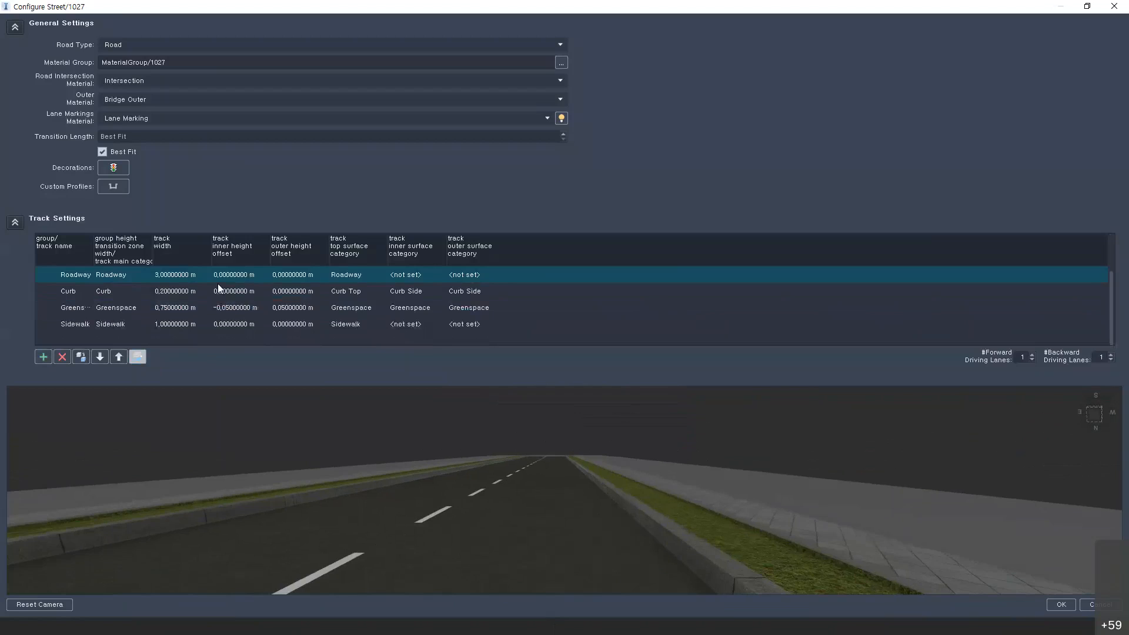
scroll(217, 288, up, 1)
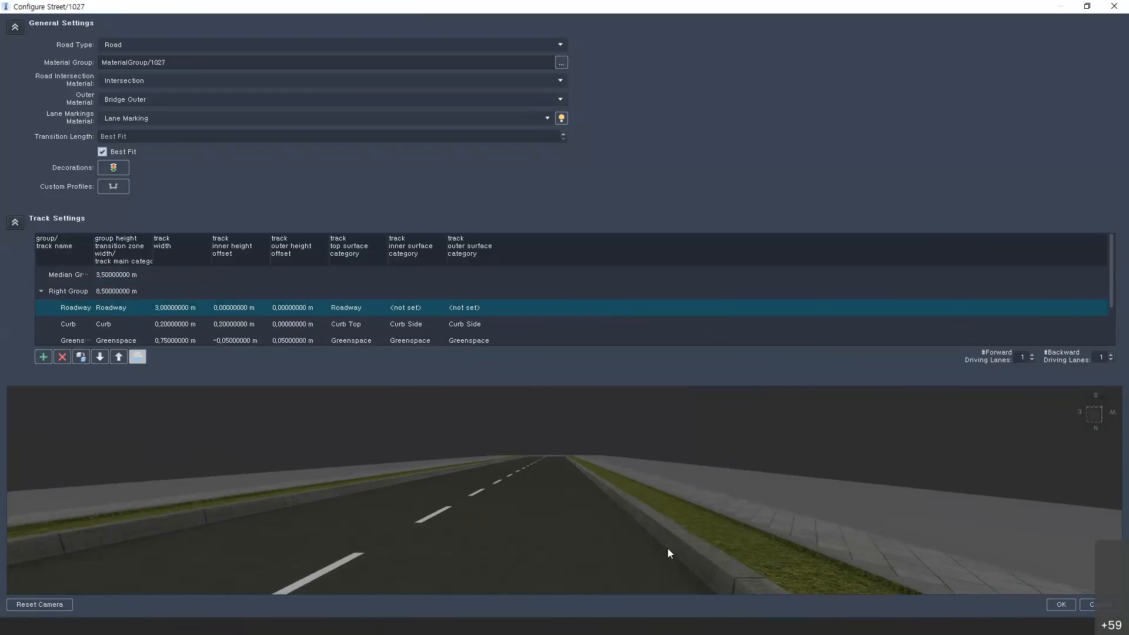
double_click(69, 326)
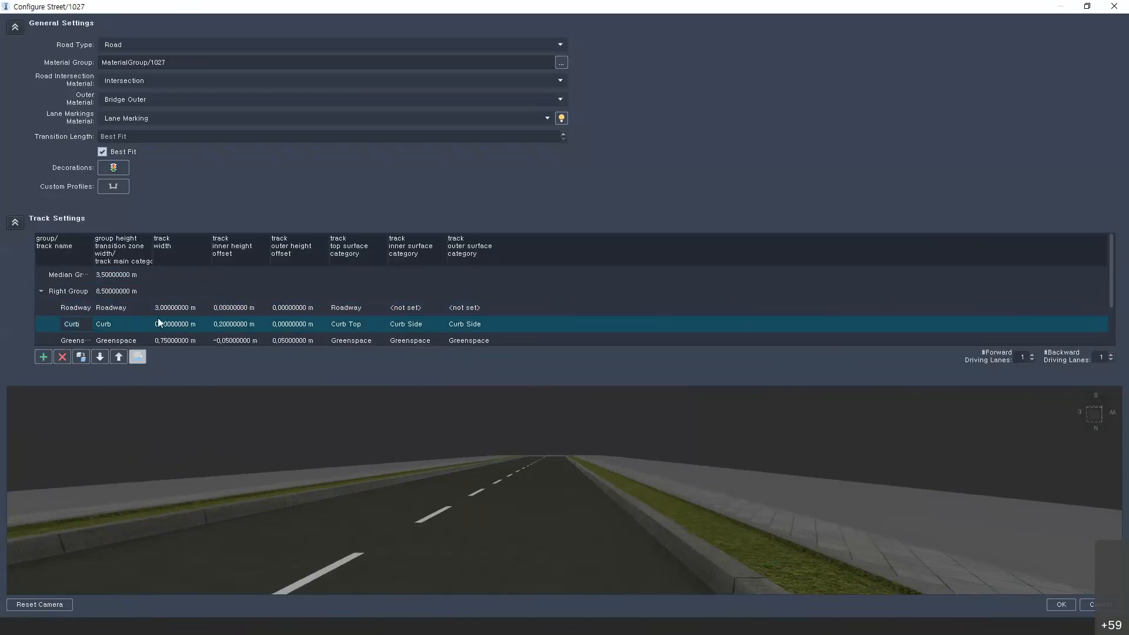
mouse_move(665, 519)
mouse_down()
mouse_move(618, 523)
mouse_move(629, 513)
mouse_move(549, 545)
mouse_move(660, 521)
mouse_up()
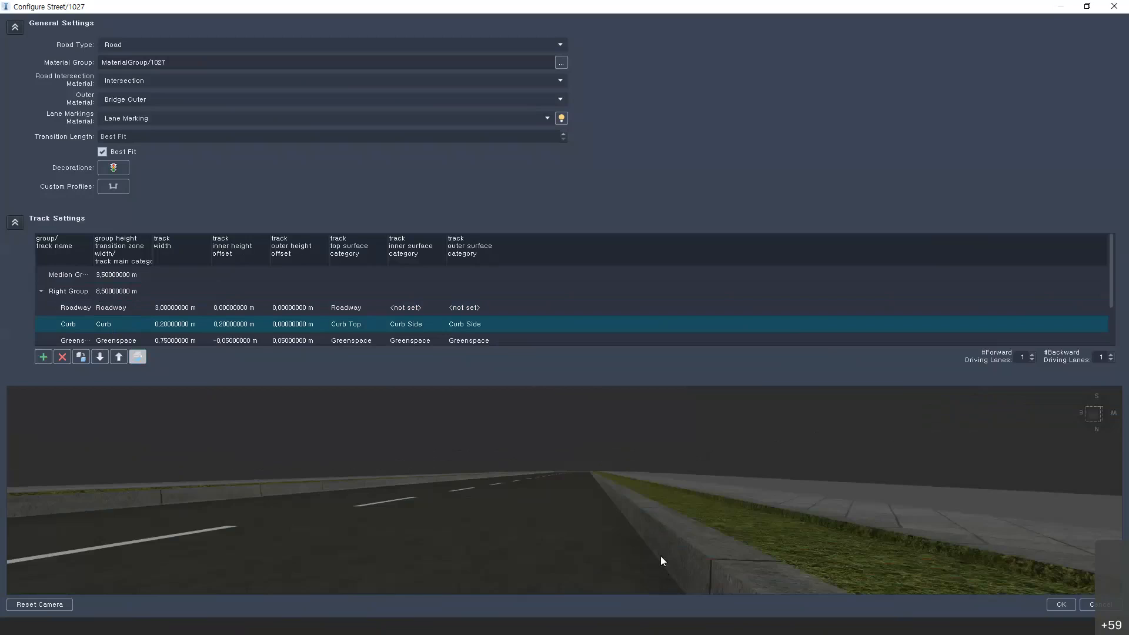
drag(661, 531, 603, 523)
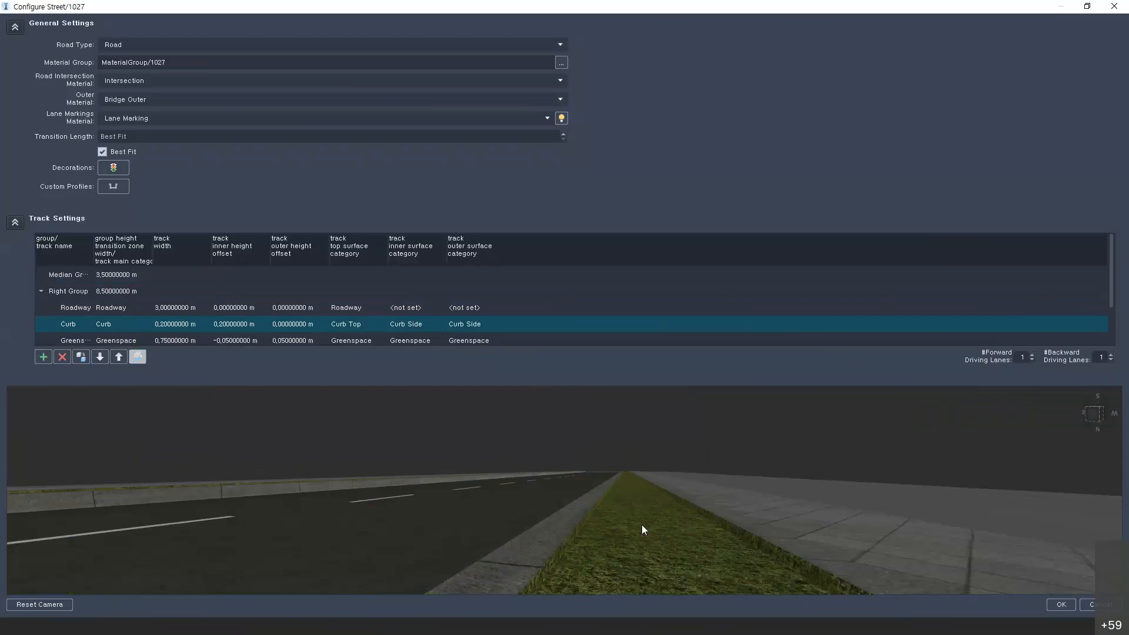
Examine how the Greenspace track's inner and outer height offsets shape its edges beside the curb and sidewalk in the preview
scroll(382, 313, down, 1)
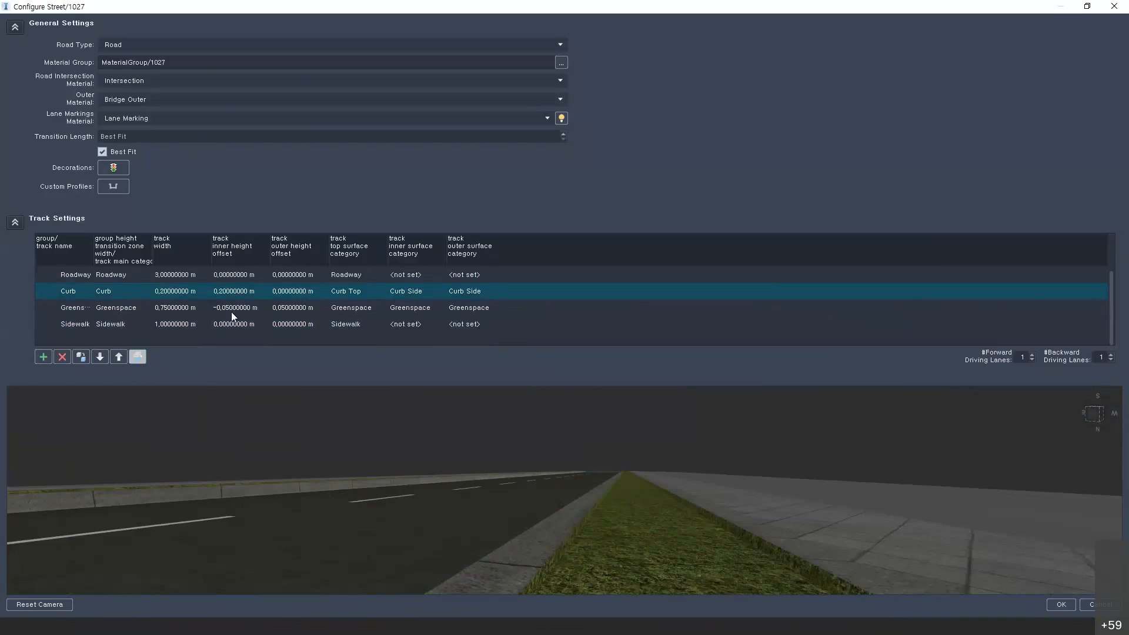
drag(562, 533, 521, 510)
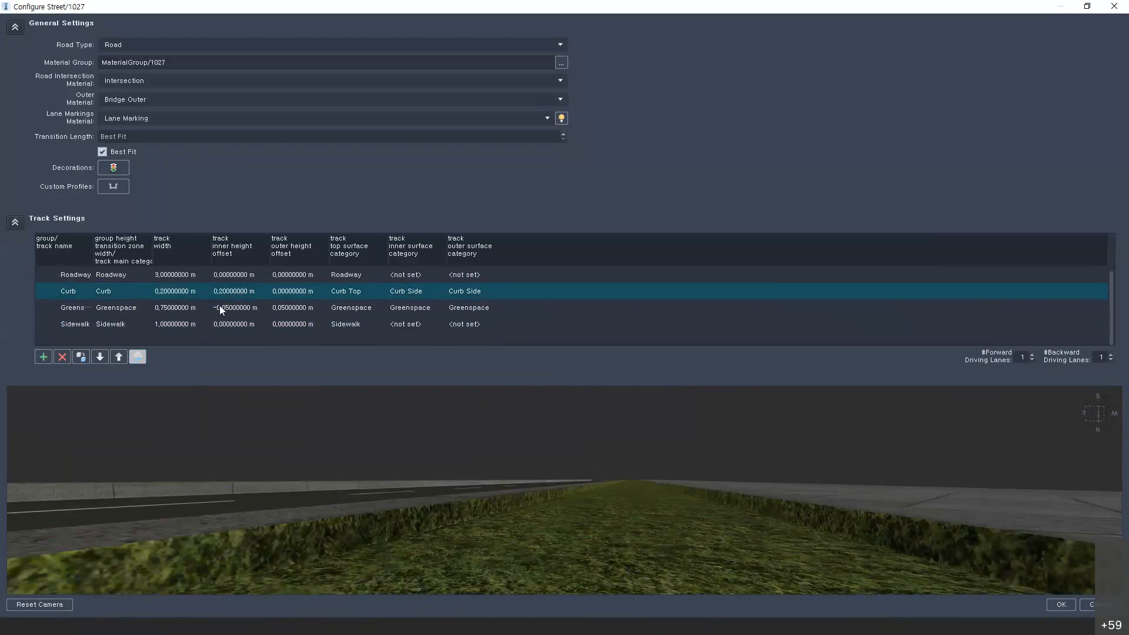
drag(377, 474, 522, 555)
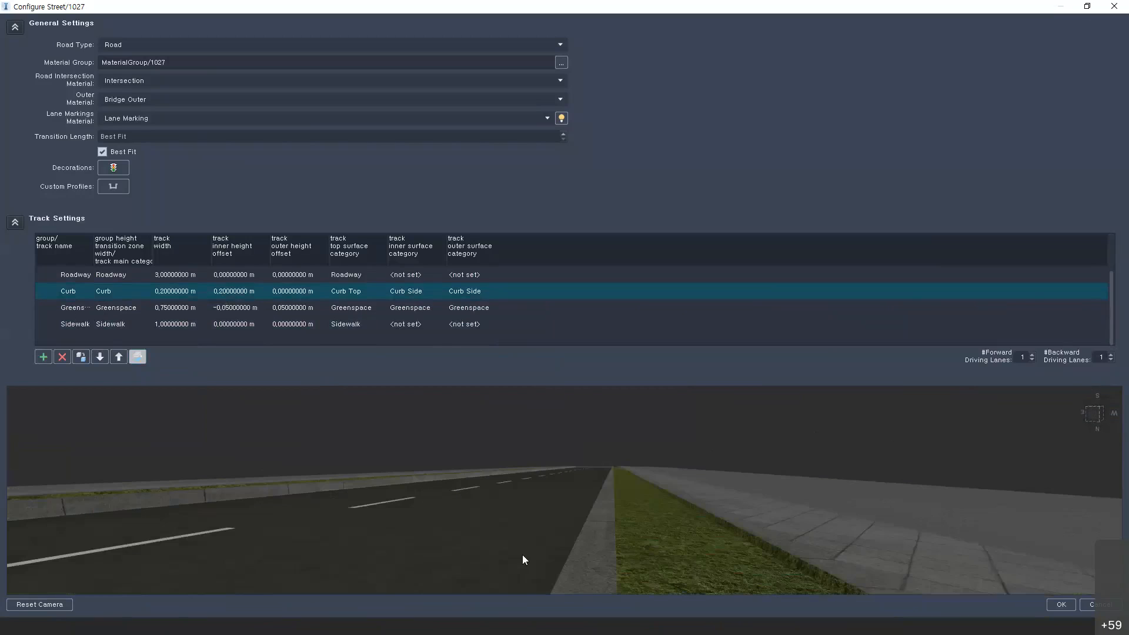
drag(608, 555, 488, 510)
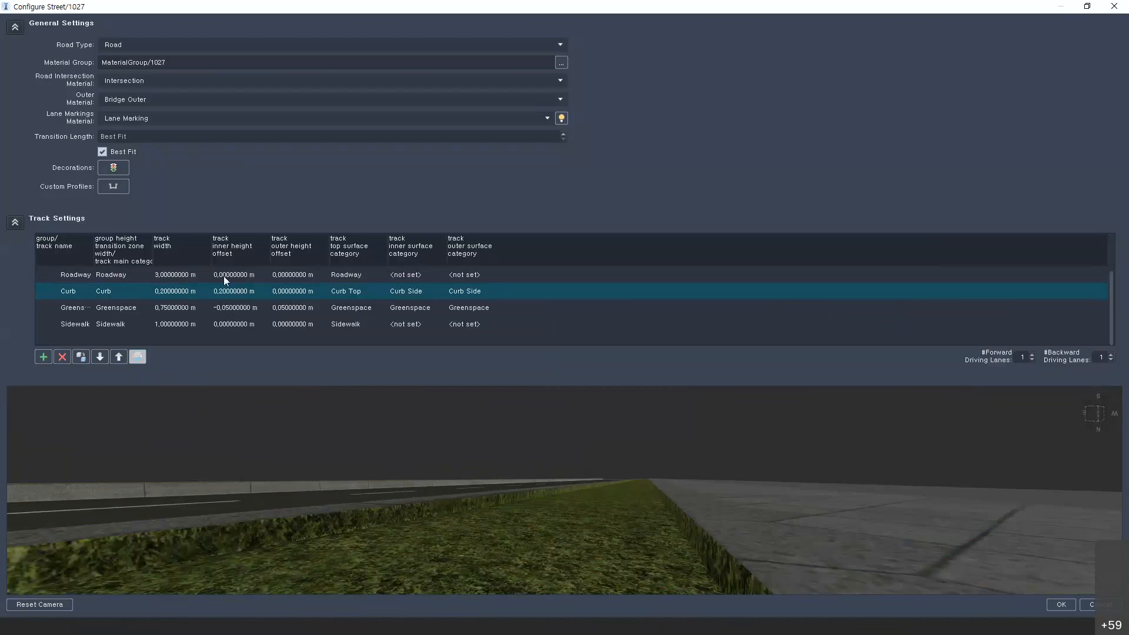
double_click(222, 308)
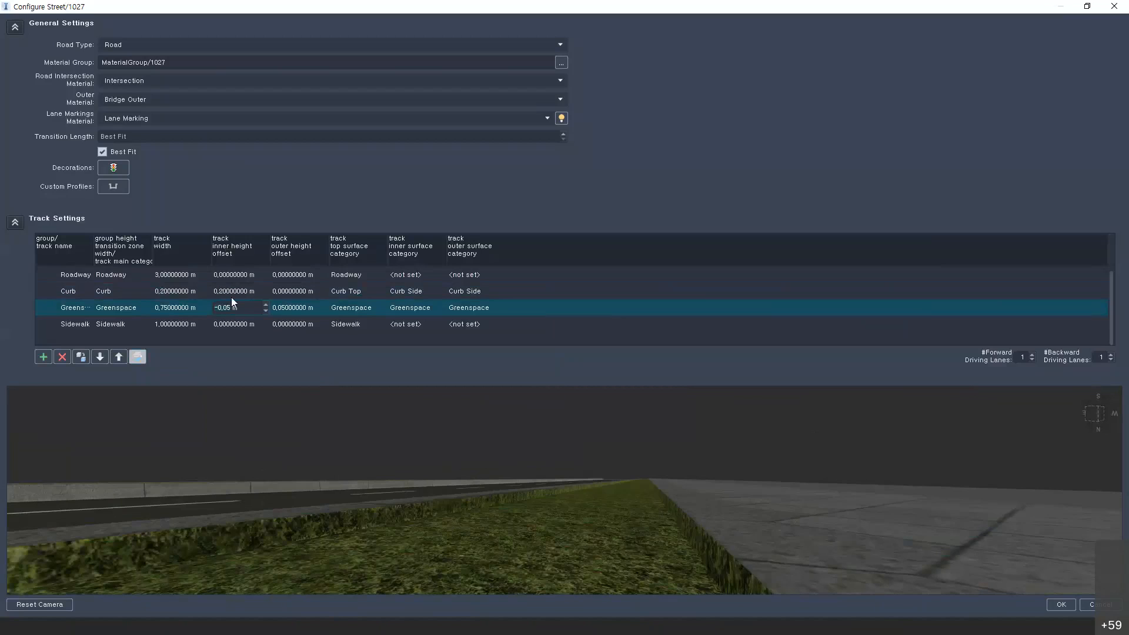
drag(393, 500, 536, 530)
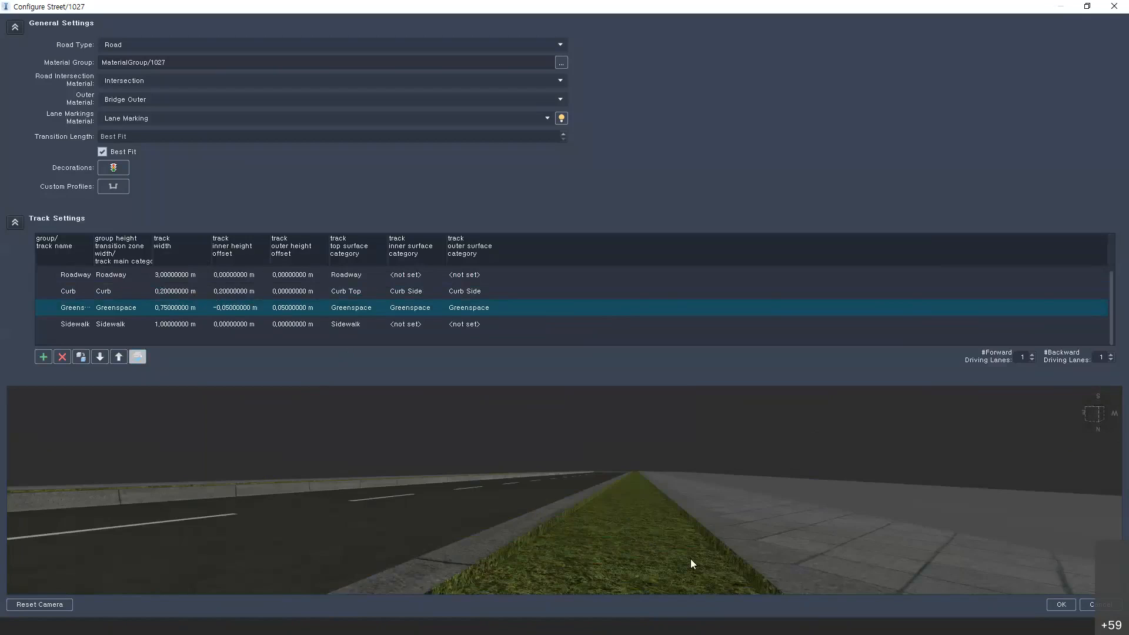
scroll(690, 558, up, 2)
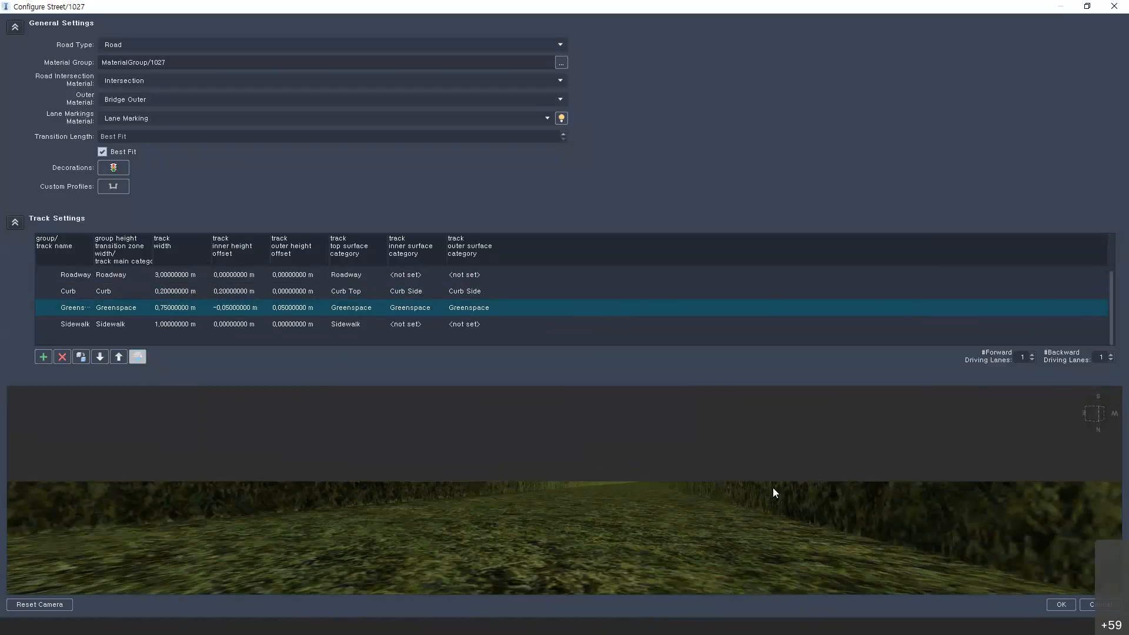
scroll(768, 502, down, 3)
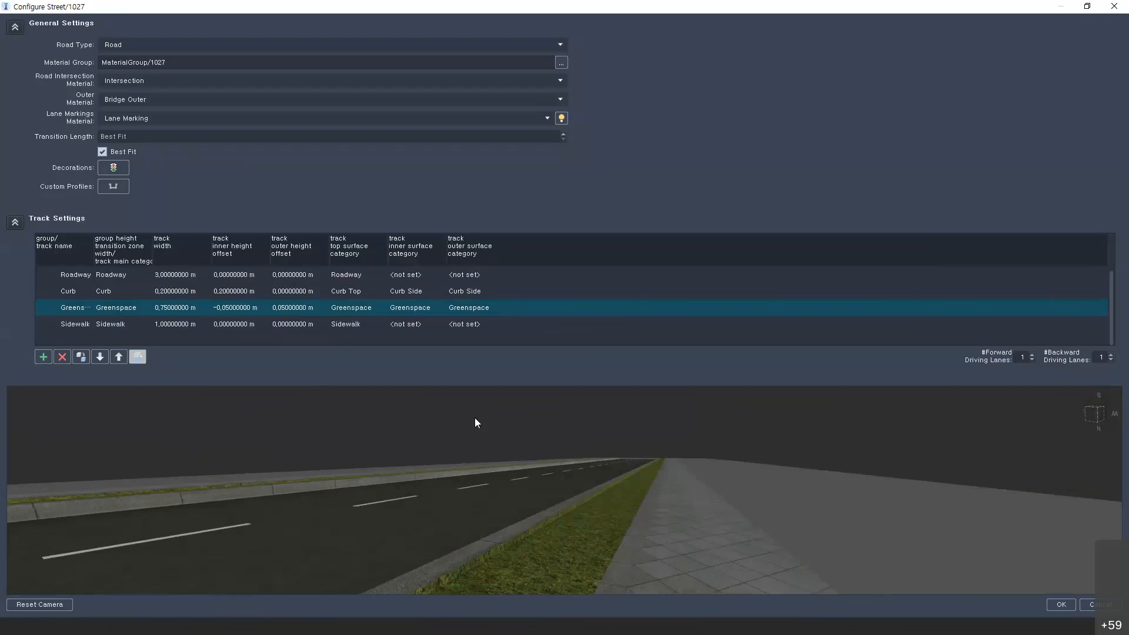
drag(775, 547, 623, 599)
drag(635, 538, 236, 425)
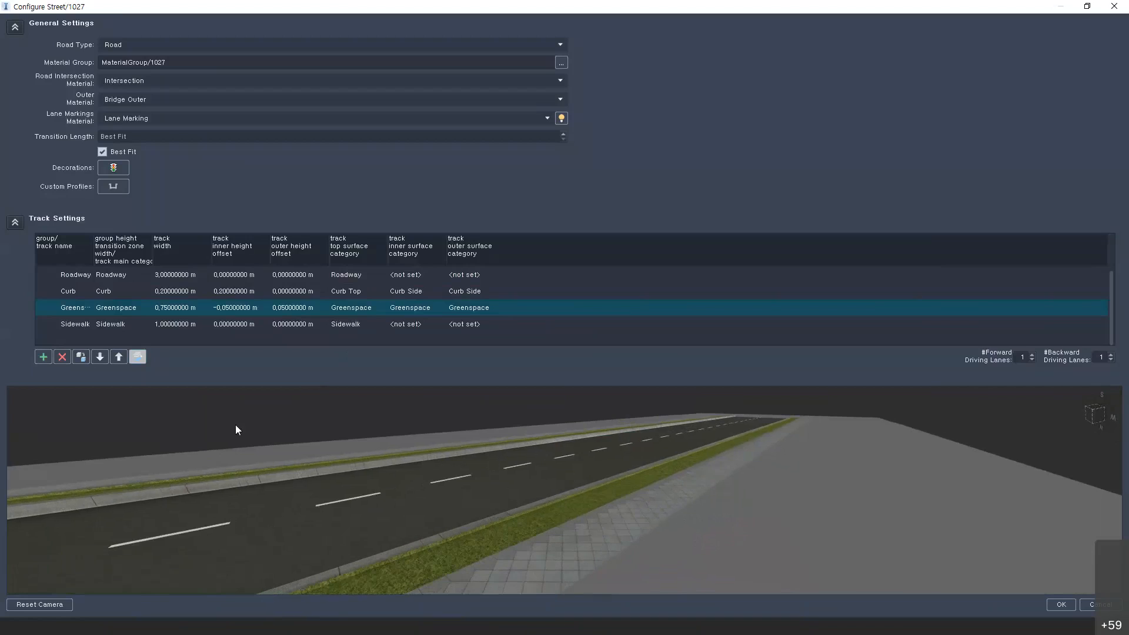
Add a new track to the Right Group, place it below Sidewalk, and give it a name starting with 자전거
double_click(66, 328)
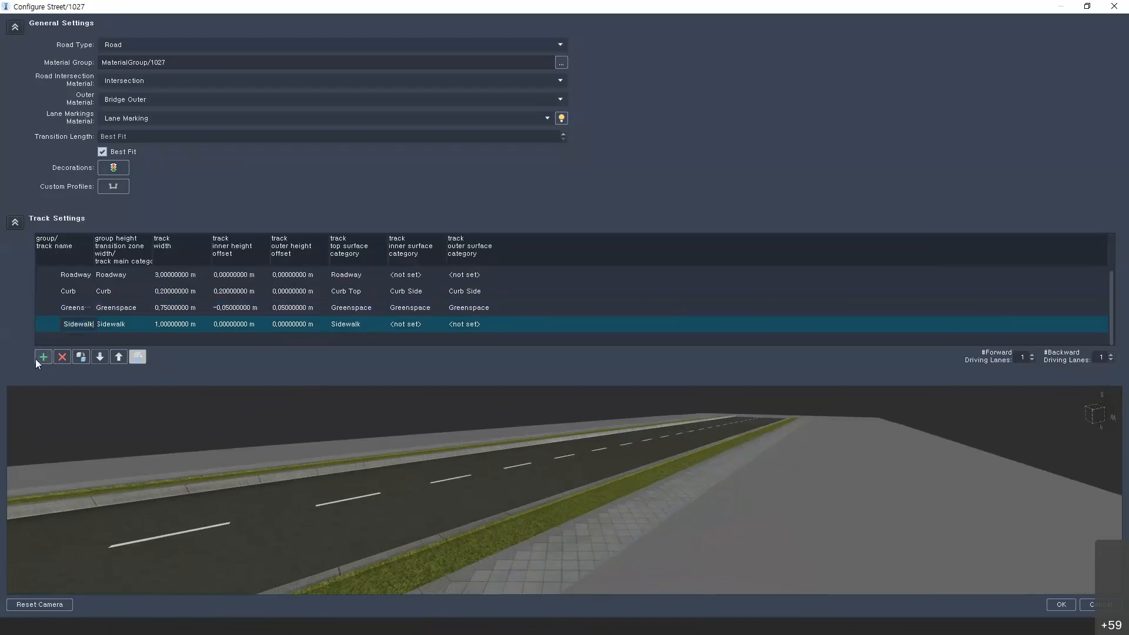
click(43, 356)
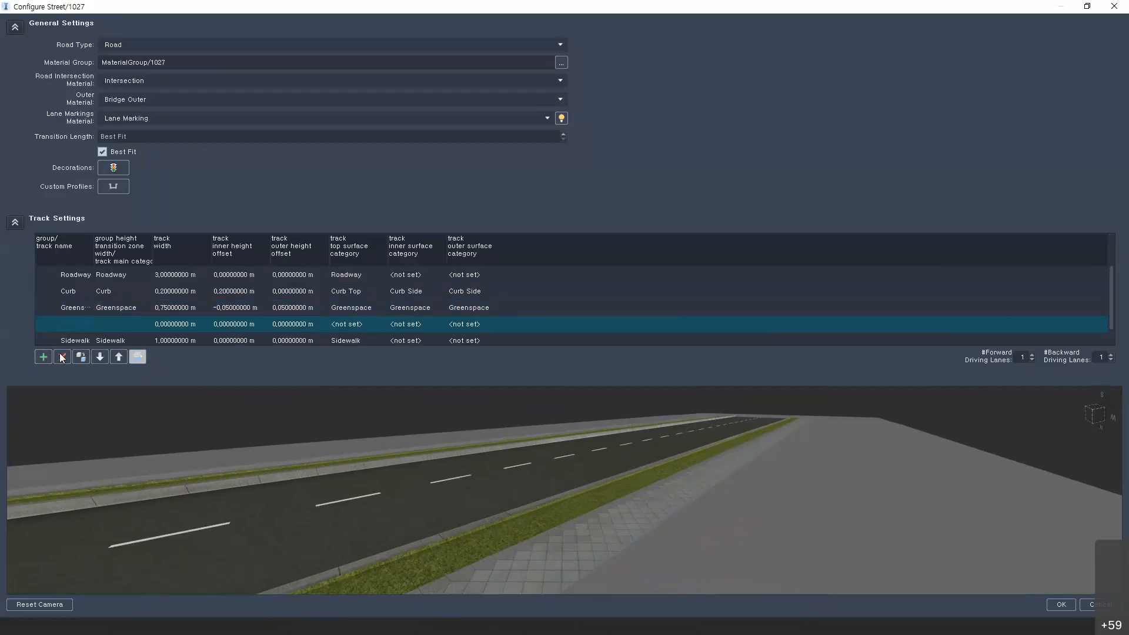
scroll(86, 327, down, 1)
double_click(131, 309)
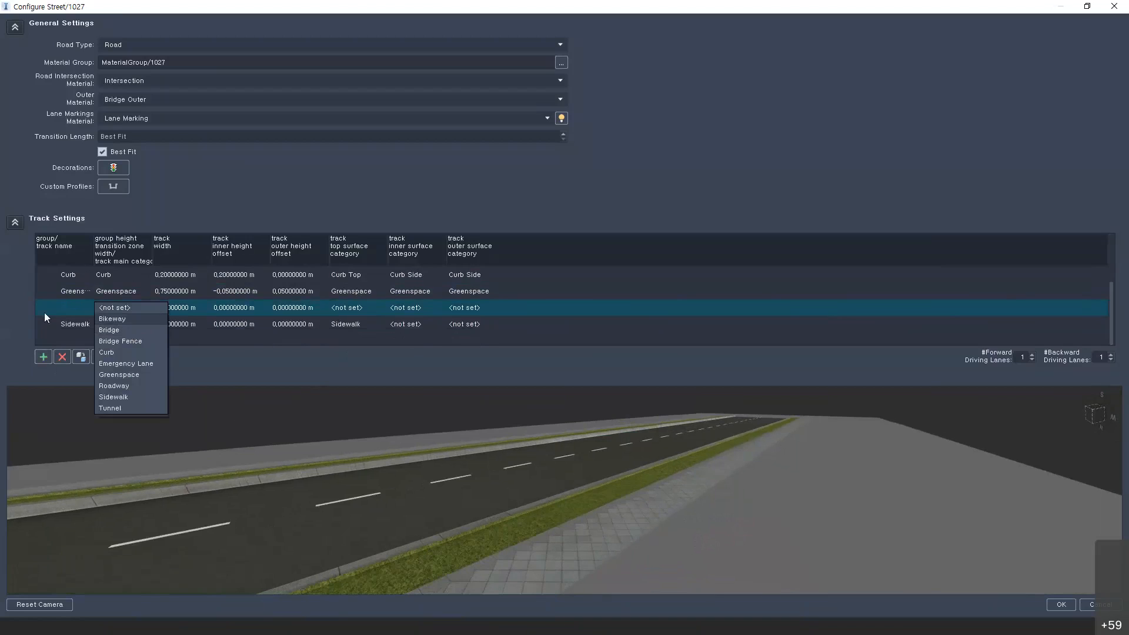
double_click(74, 309)
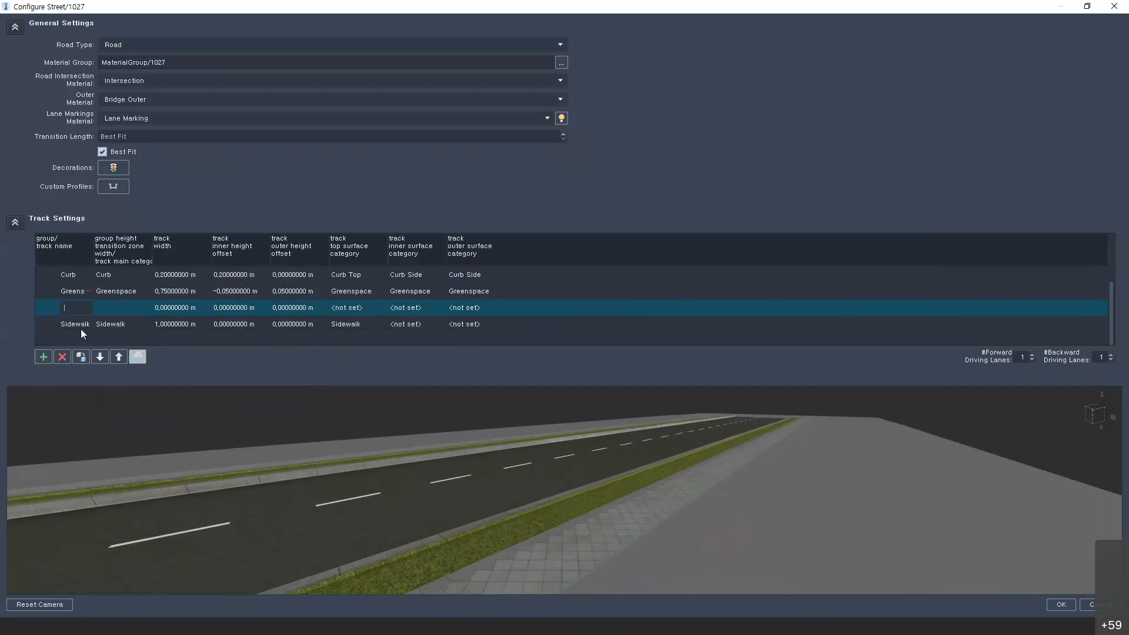
click(100, 356)
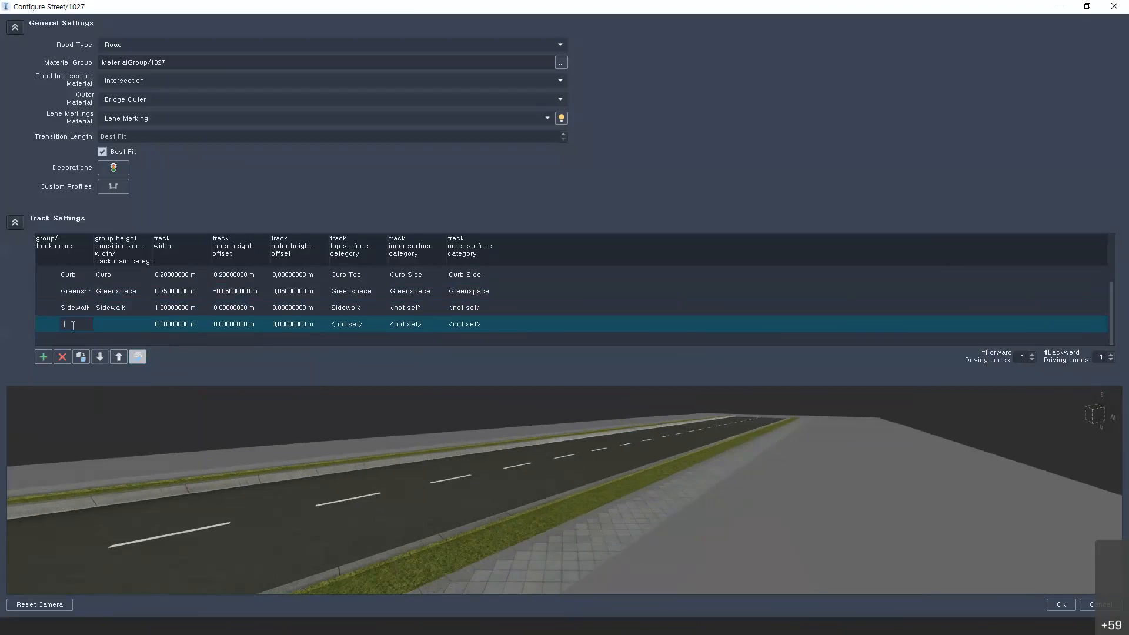
text(ㅈㅏ전거)
Set the new bicycle track's main category to Bikeway and its width to 2 m
click(100, 330)
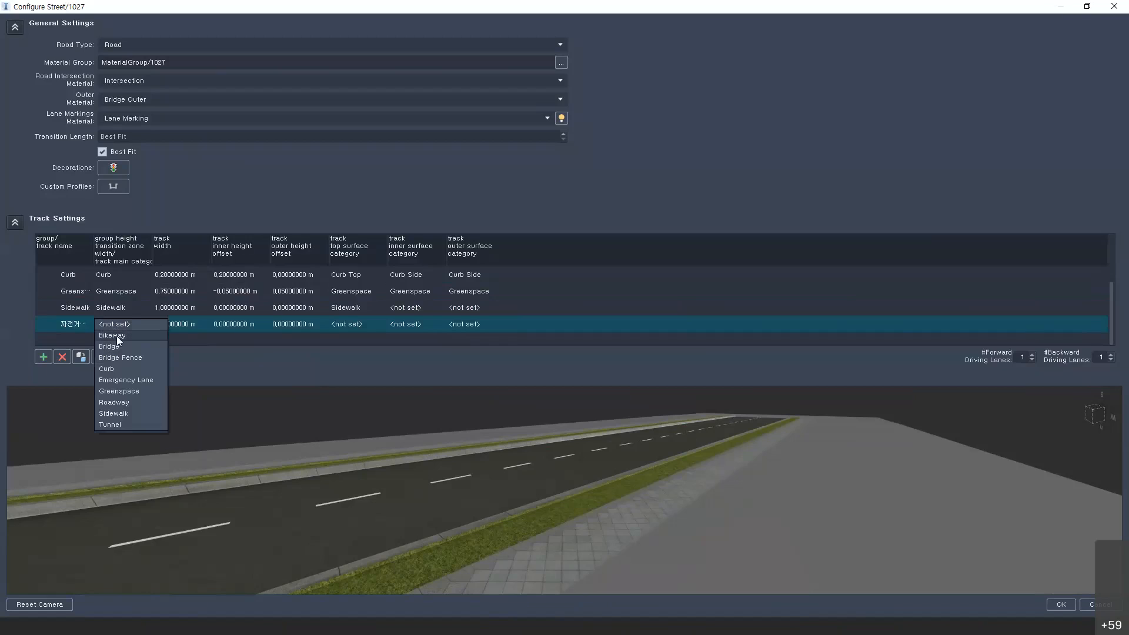
click(130, 337)
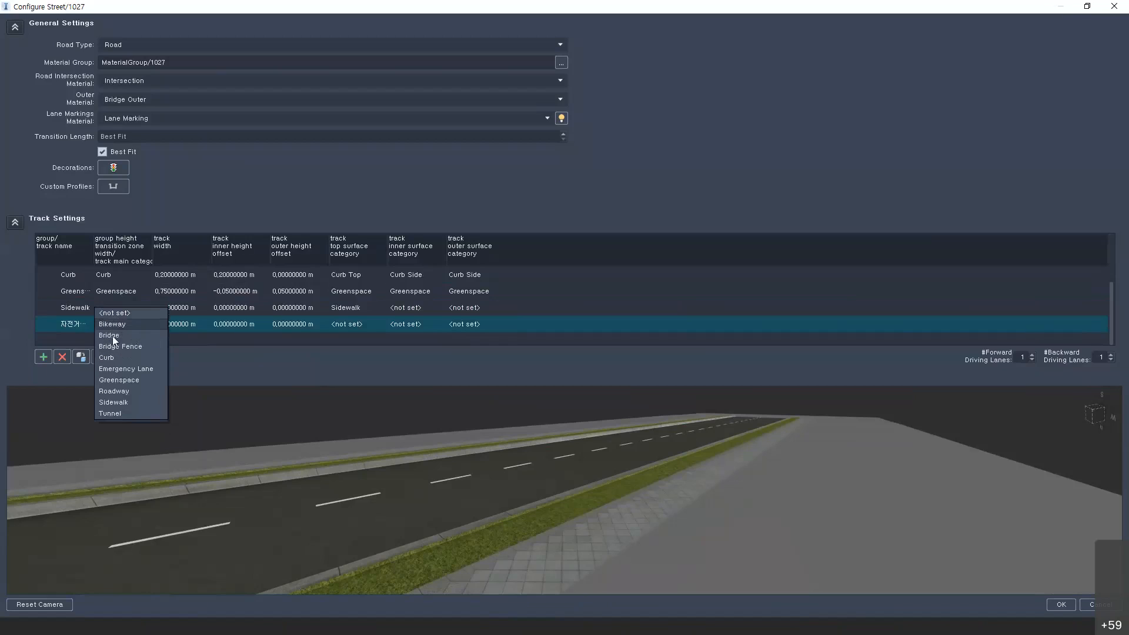
click(114, 323)
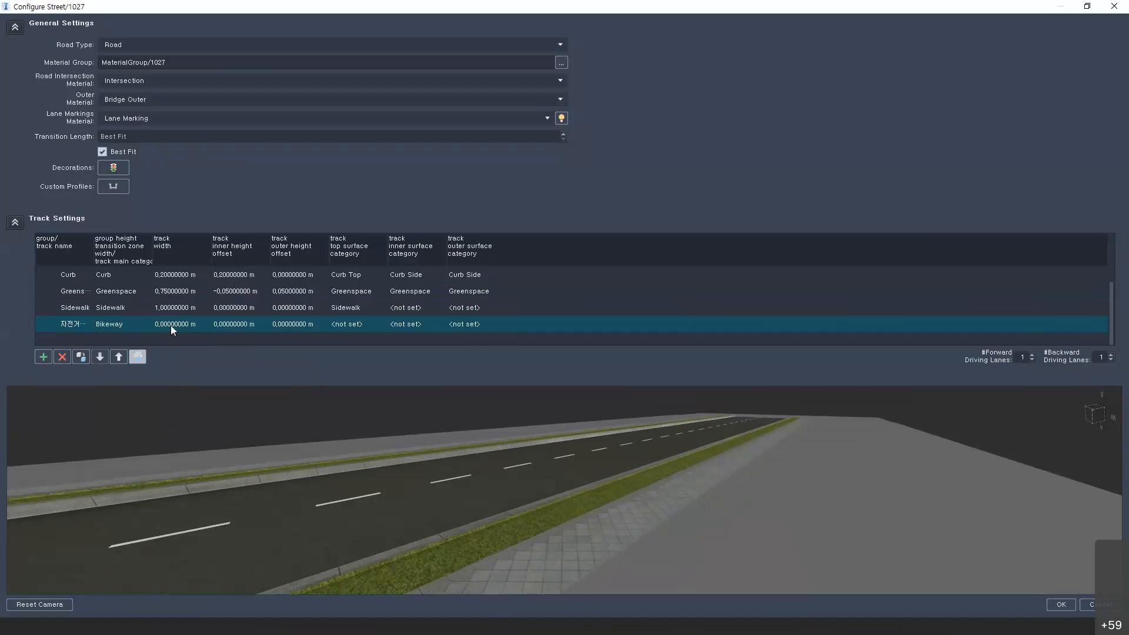
text(2)
key(Return)
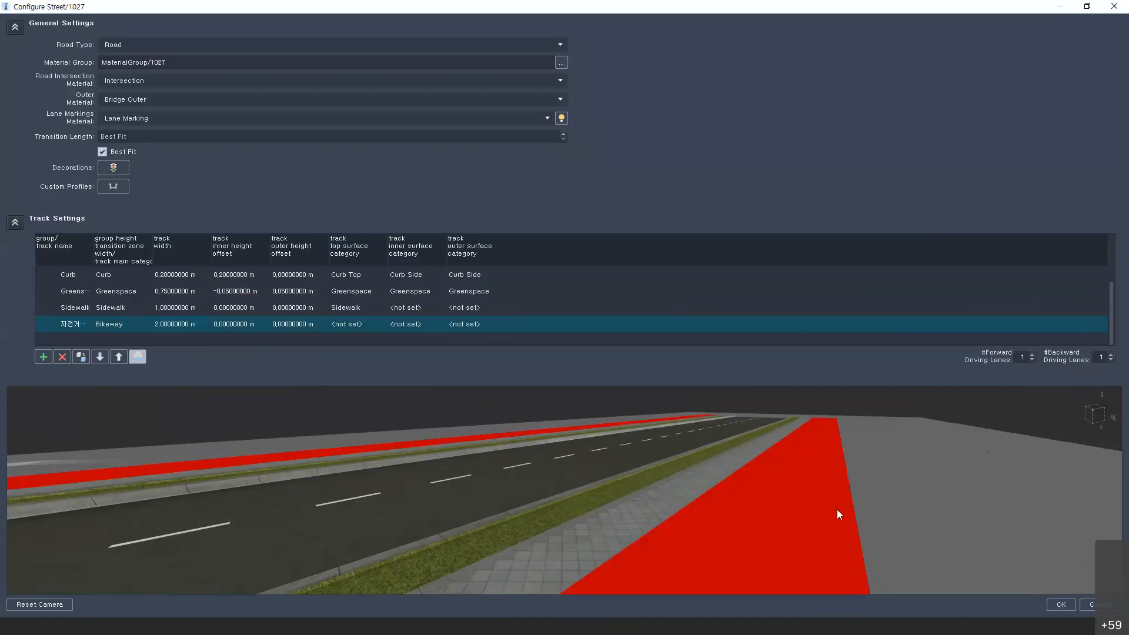
Set the bikeway track's top surface category to 1027_보도 and inspect its paving in the road preview
scroll(429, 538, down, 1)
scroll(429, 538, down, 3)
drag(429, 538, 298, 517)
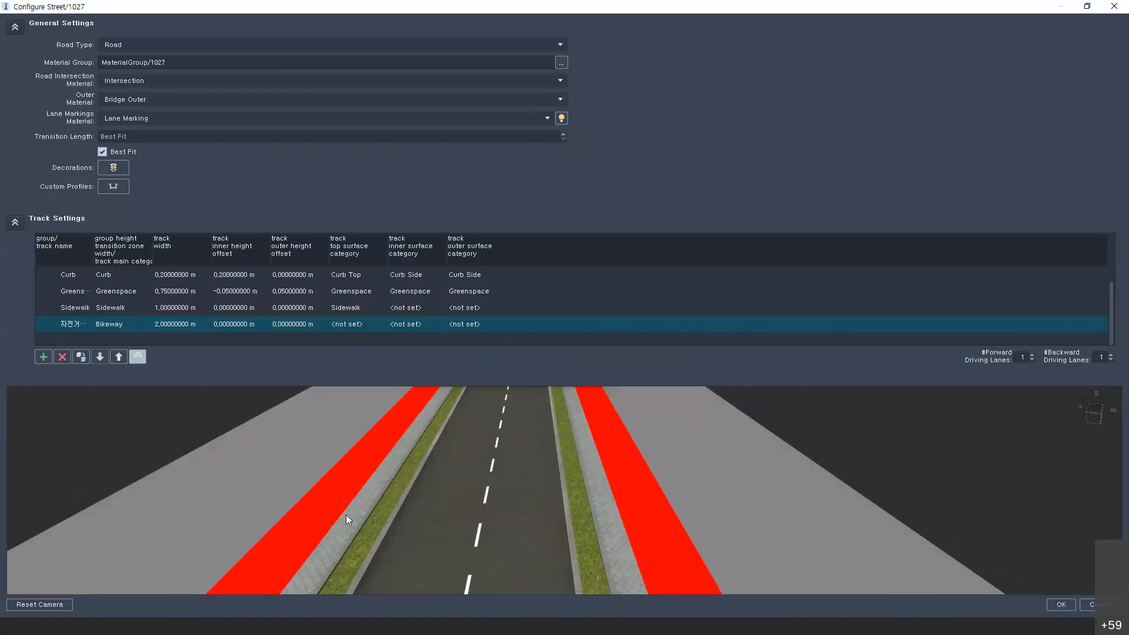
drag(520, 516, 640, 542)
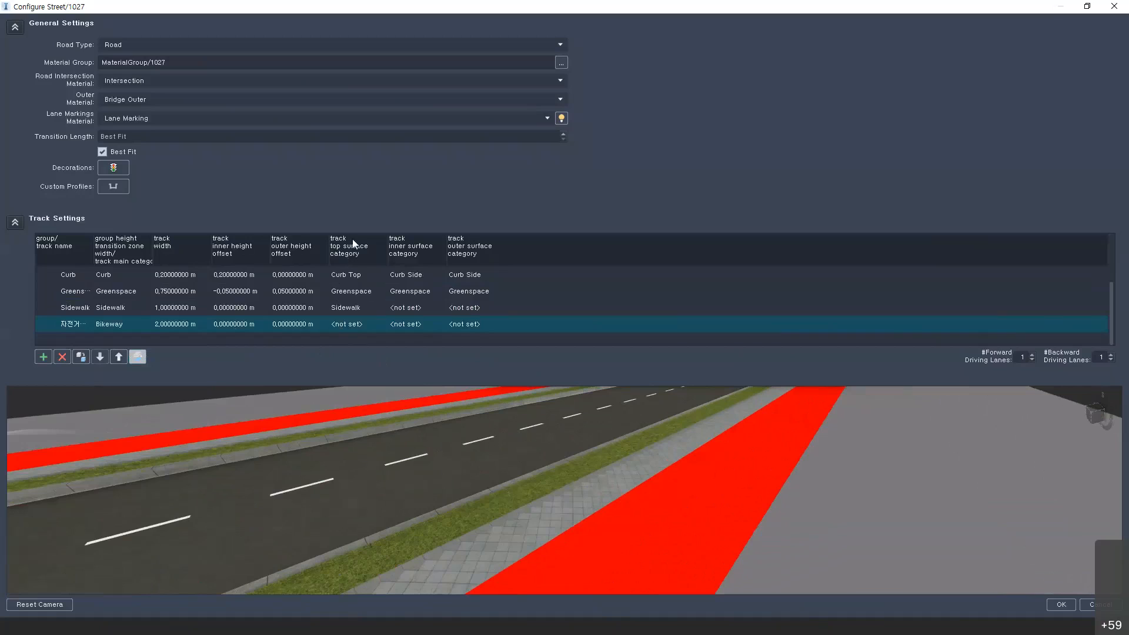
click(344, 326)
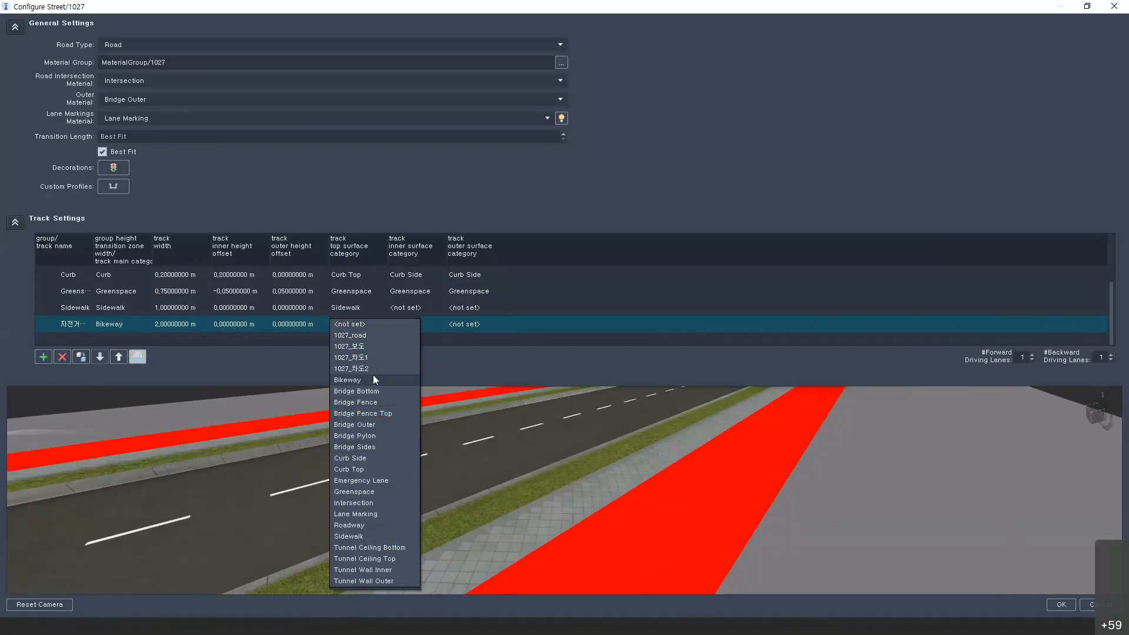
click(352, 347)
drag(621, 546, 577, 512)
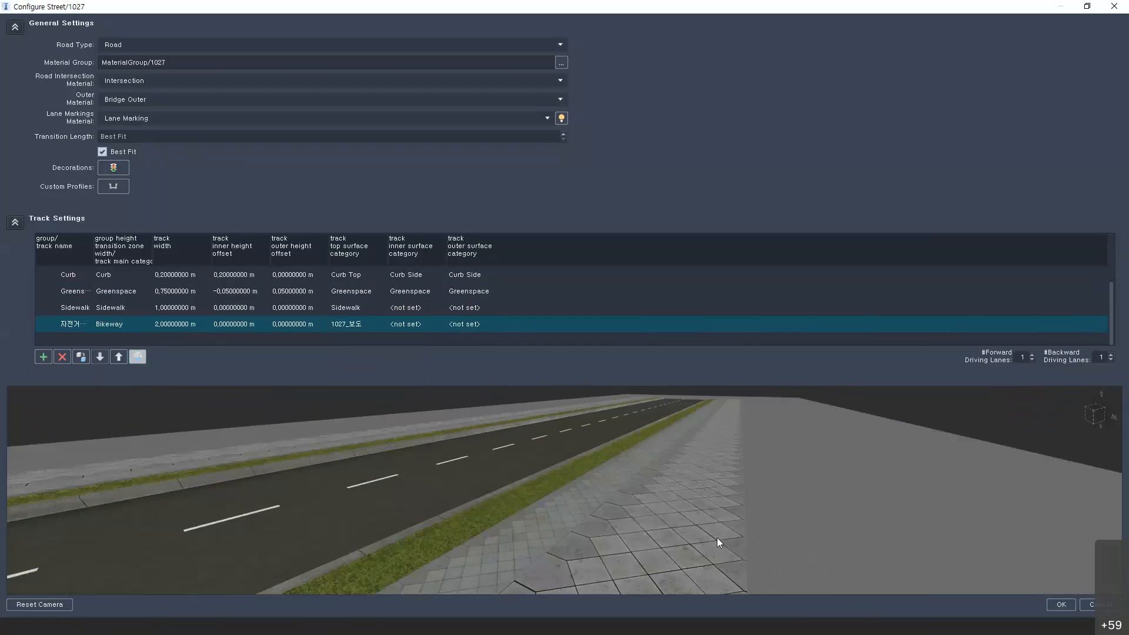
drag(718, 538, 531, 442)
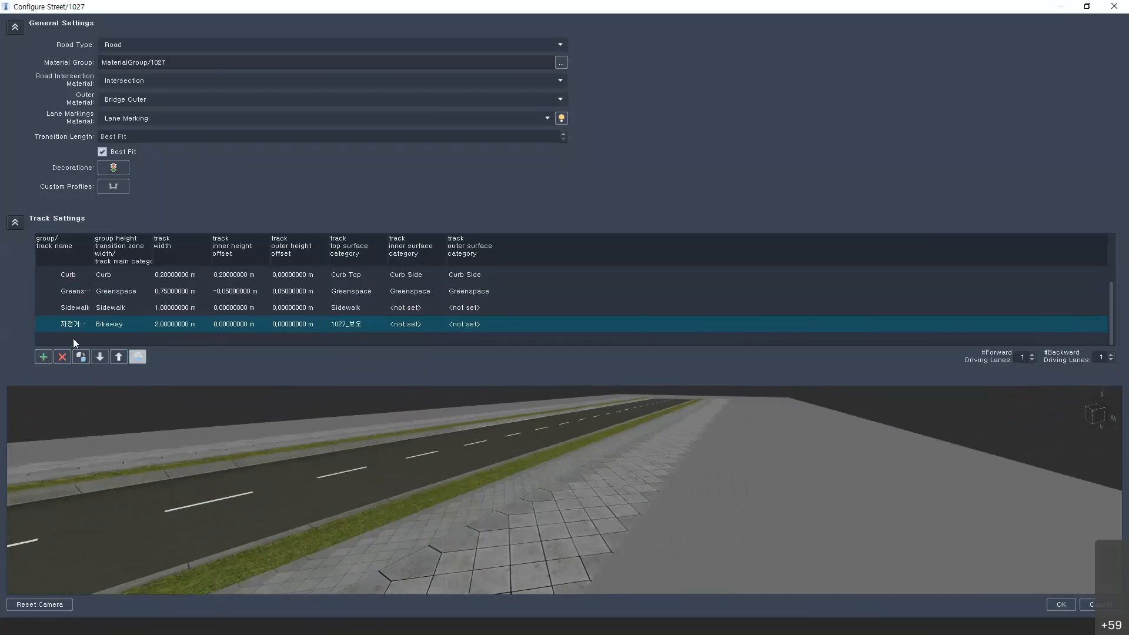
Add another track, place it below the bikeway track at the end of the Right Group, and name it 경계석
click(37, 359)
click(118, 357)
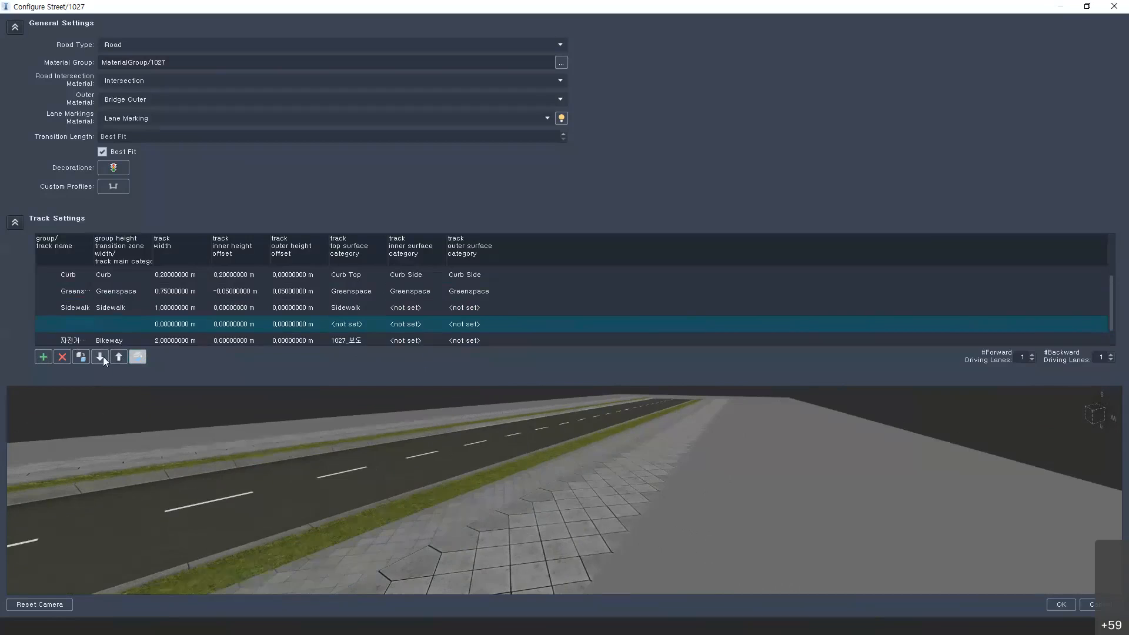
click(103, 357)
double_click(73, 327)
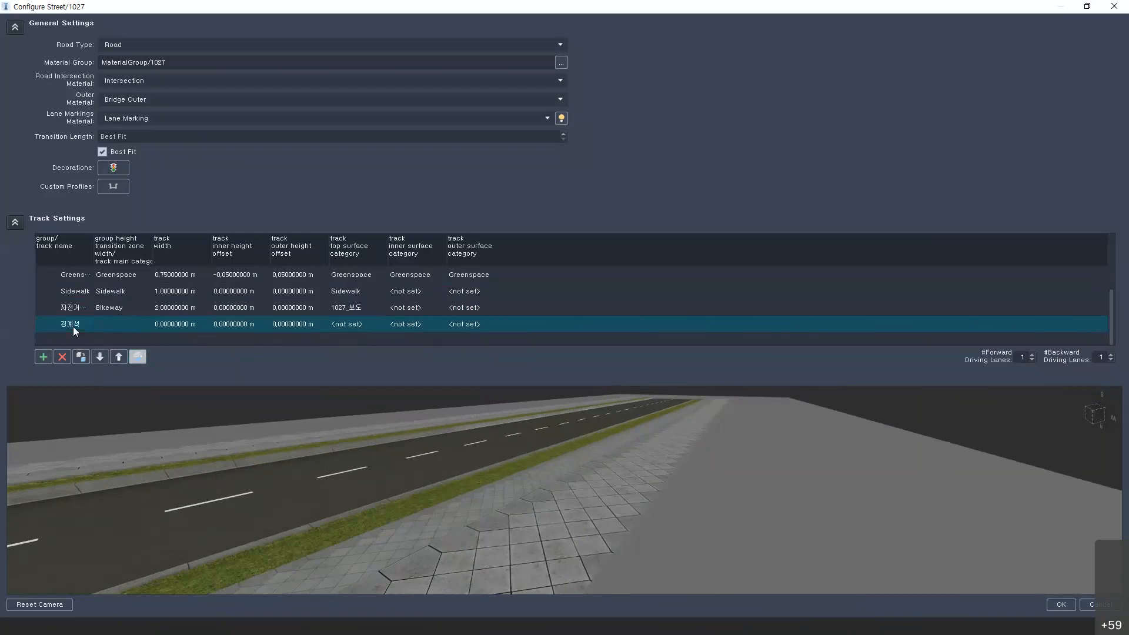
Set the 경계석 track's main category to Curb and its width to 1.2 m
click(104, 323)
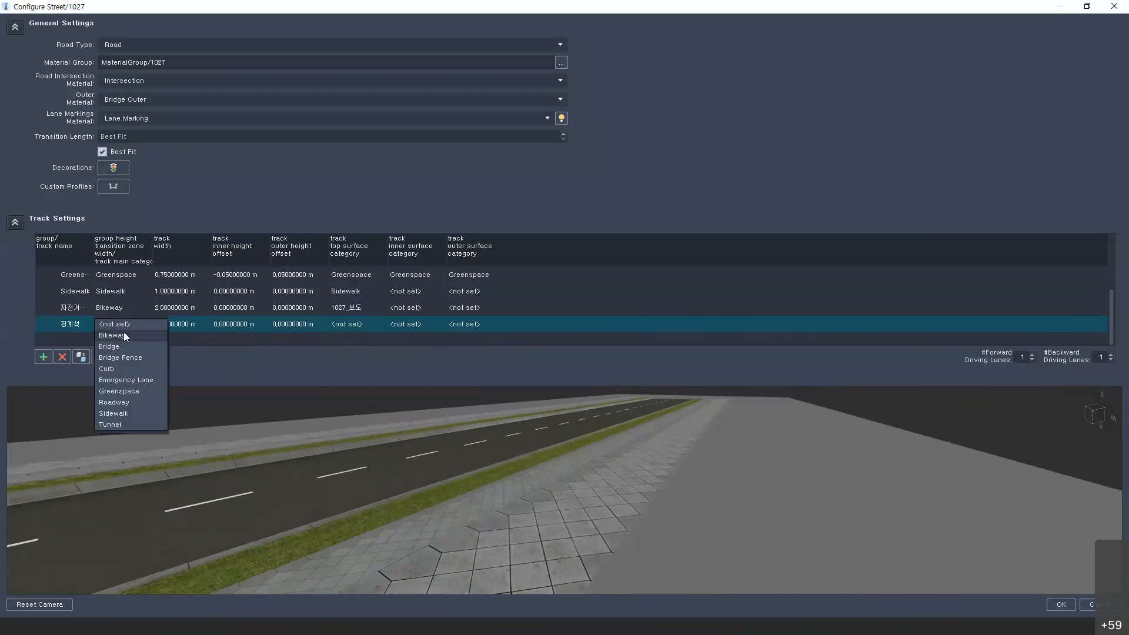
click(119, 362)
click(170, 330)
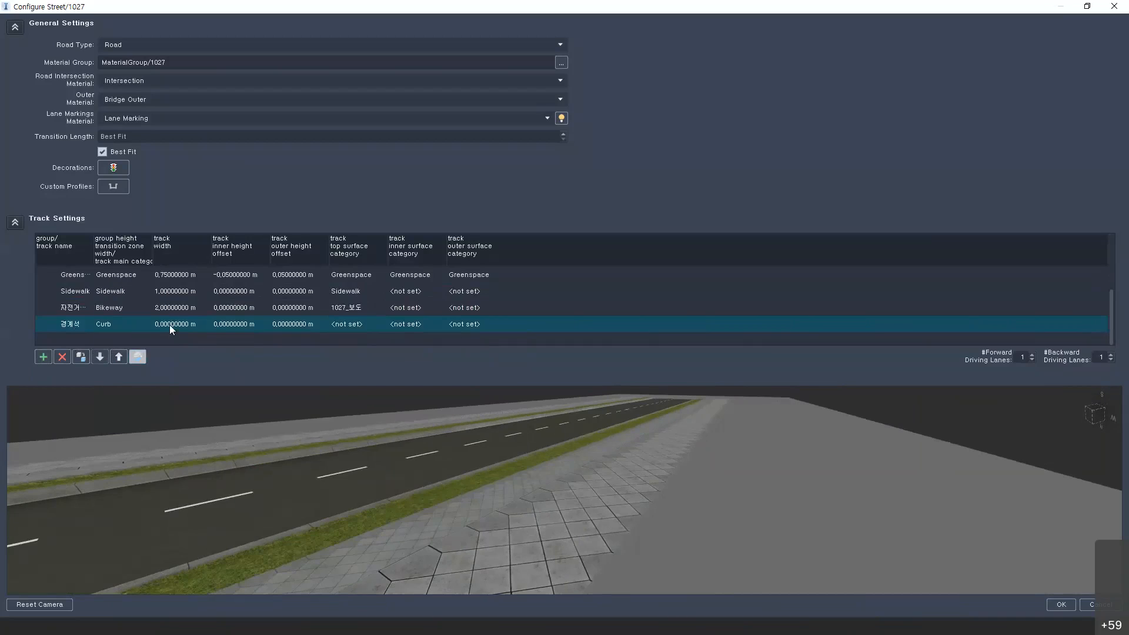
text(1,2)
key(Return)
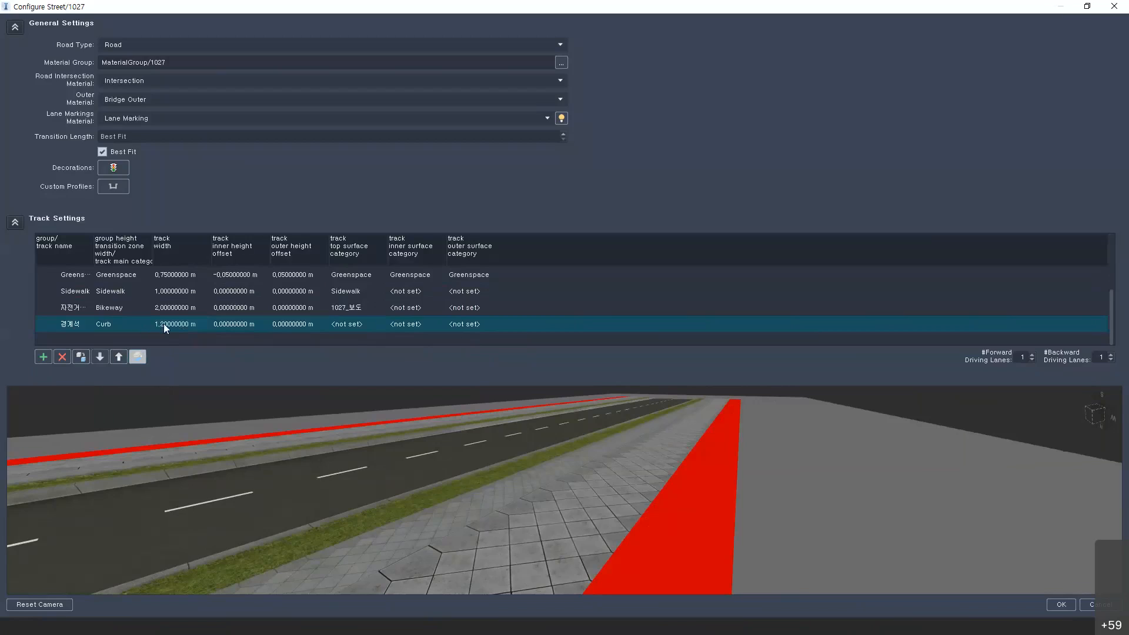
Change the 경계석 track's width to 0.2 m
scroll(132, 300, up, 1)
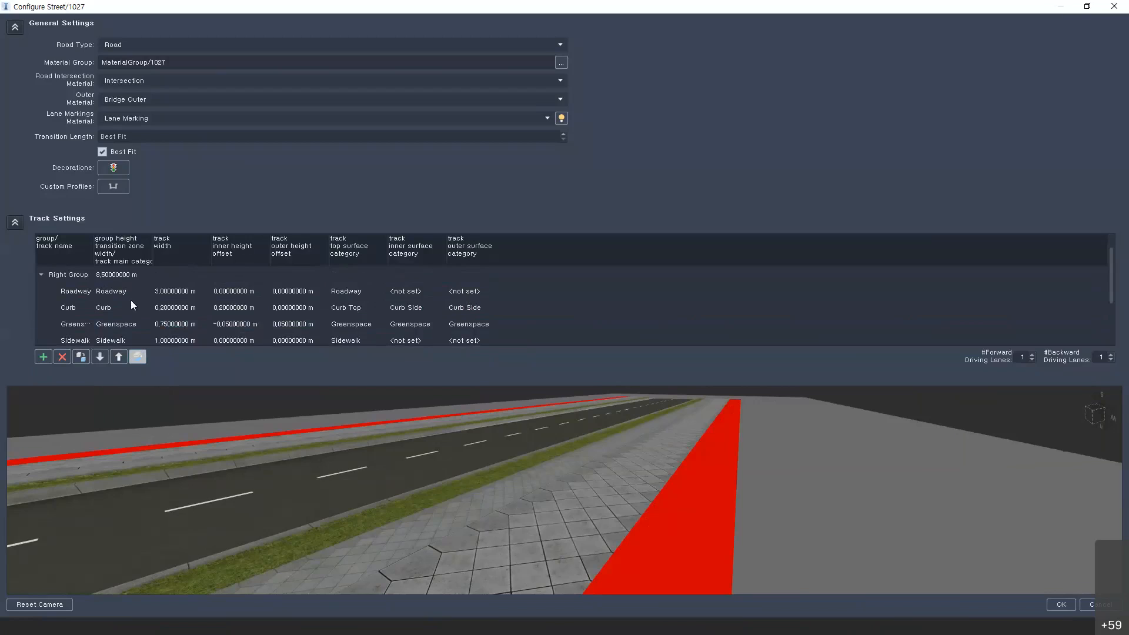
scroll(133, 309, down, 1)
double_click(174, 318)
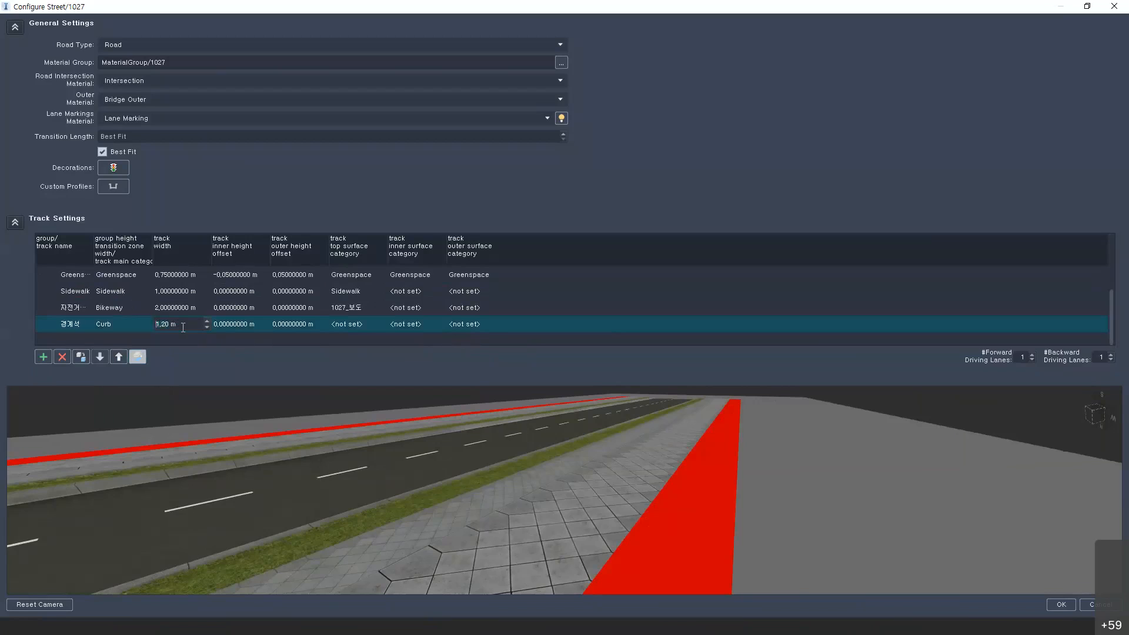
text(0,2)
key(Return)
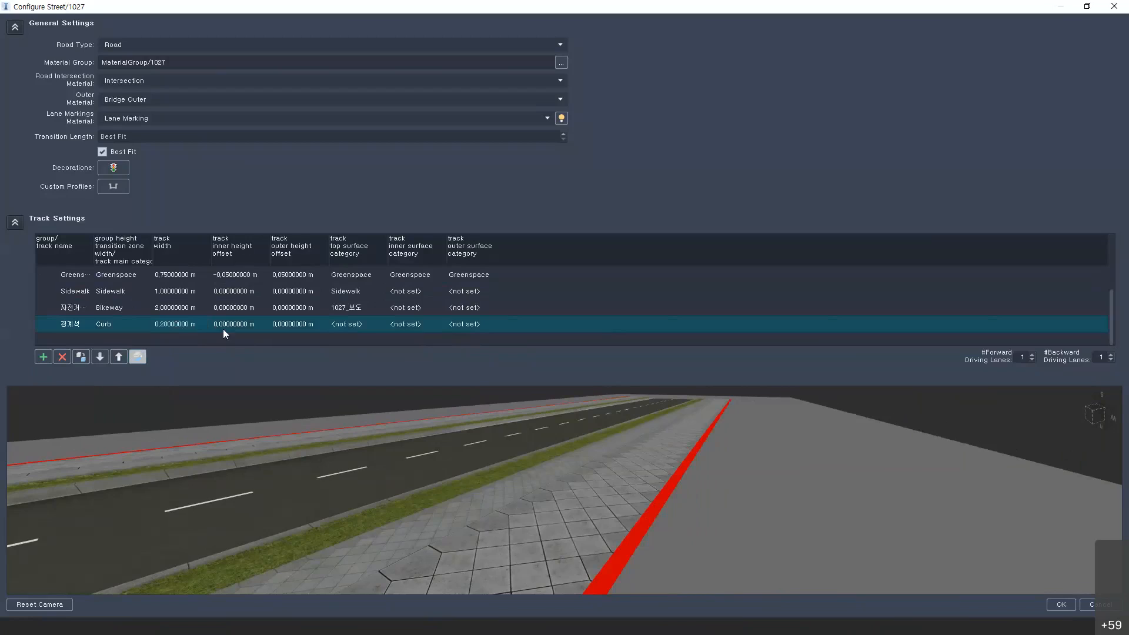
Set the 경계석 track's inner height offset to 0.2 m and inspect the raised curb in the road preview
scroll(223, 308, up, 1)
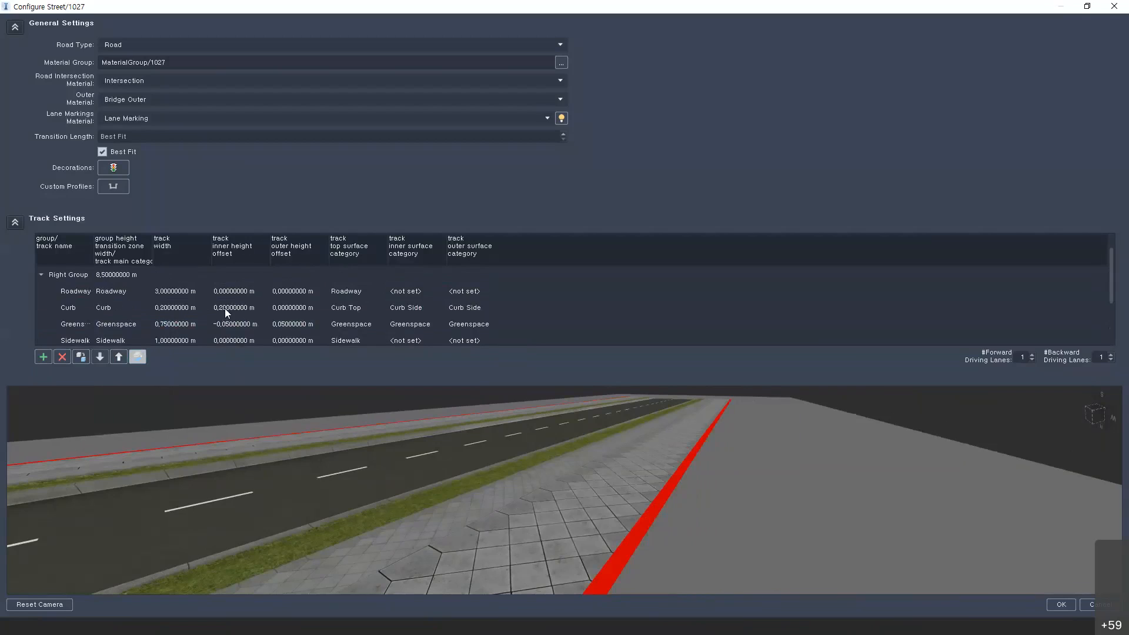
scroll(224, 312, down, 1)
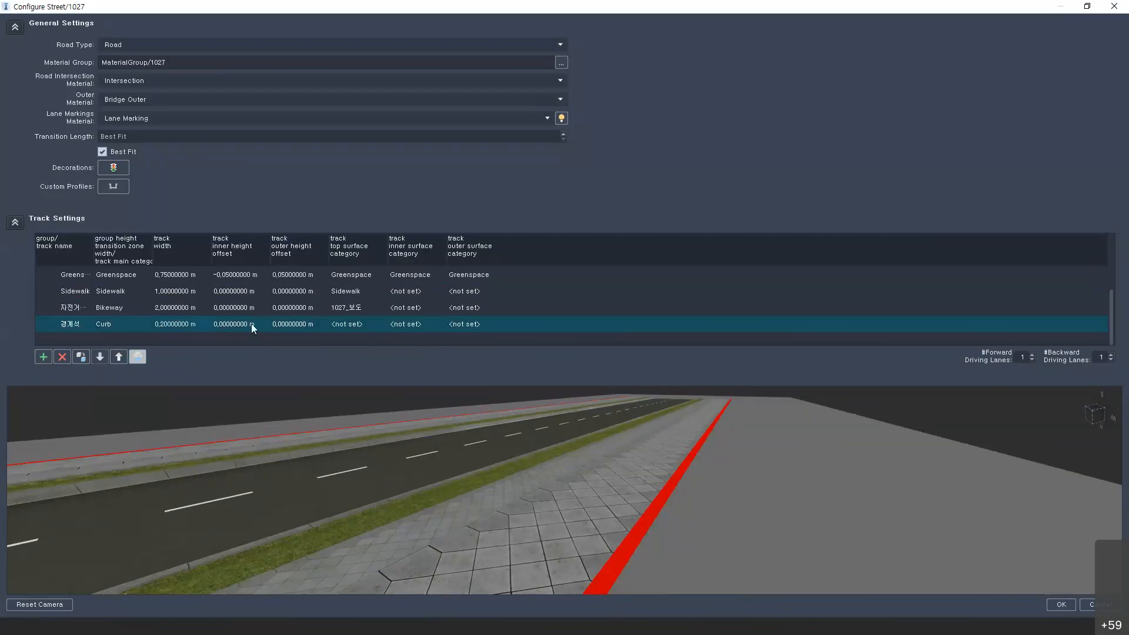
double_click(288, 324)
double_click(228, 325)
key(BackSpace)
key(BackSpace)
text(2)
key(Return)
drag(589, 509, 622, 470)
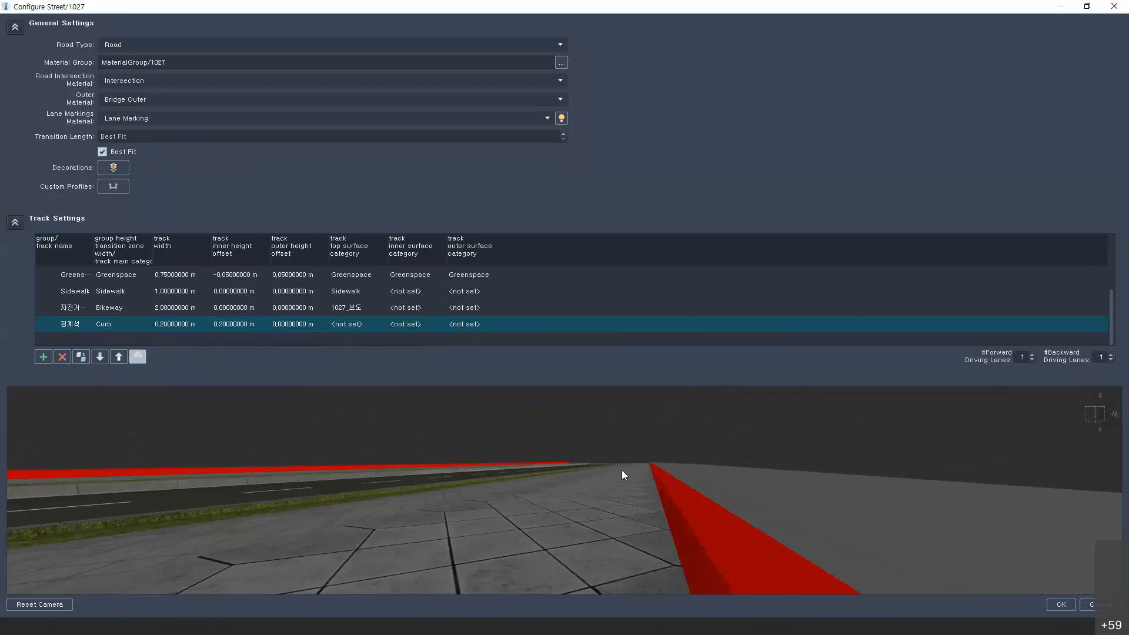
drag(743, 528, 607, 534)
Set the 경계석 track's outer height offset to -0.2 m and inspect its outer edge in the road preview
double_click(283, 325)
key(Delete)
key(Delete)
key(Delete)
key(Delete)
text(-0,2)
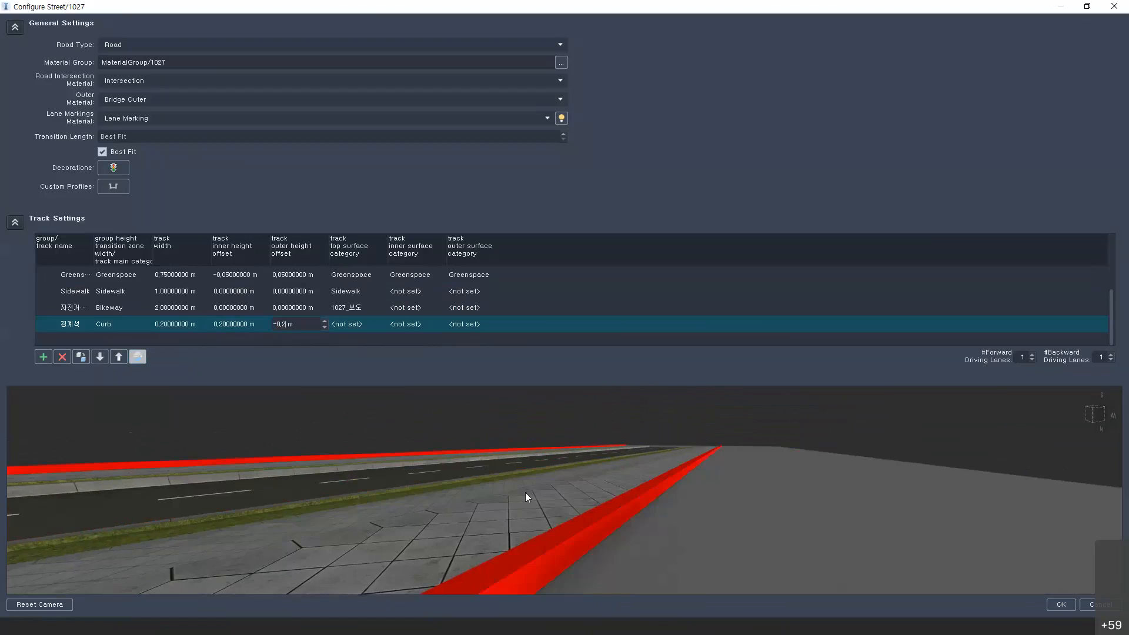
click(525, 492)
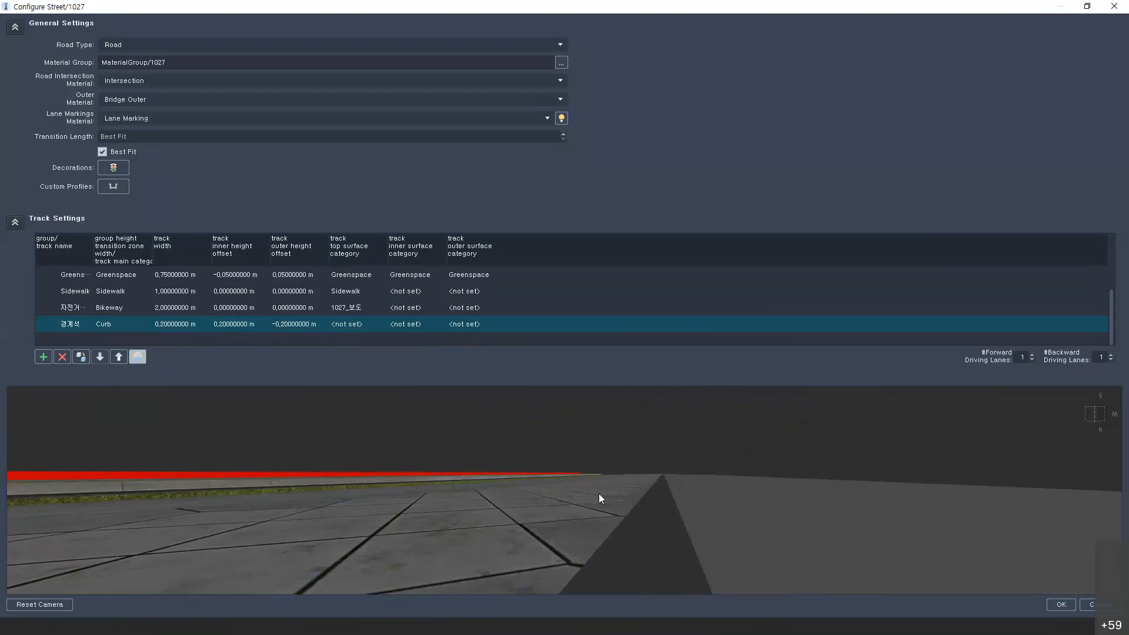
drag(606, 501, 584, 505)
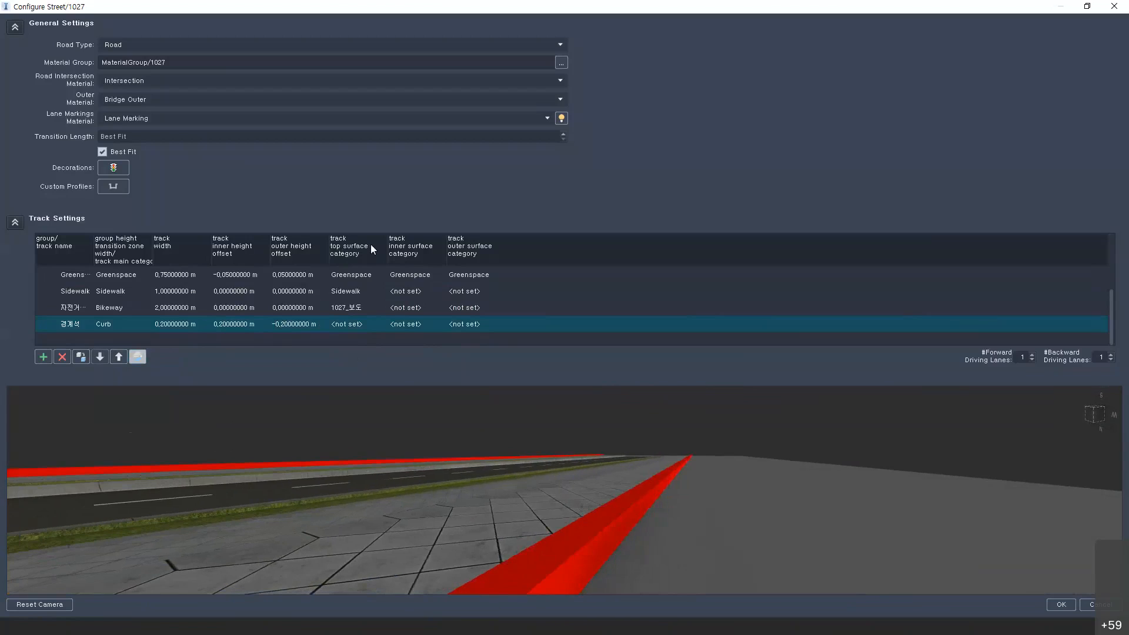
Set the 경계석 track's top surface category to Curb Top
click(342, 324)
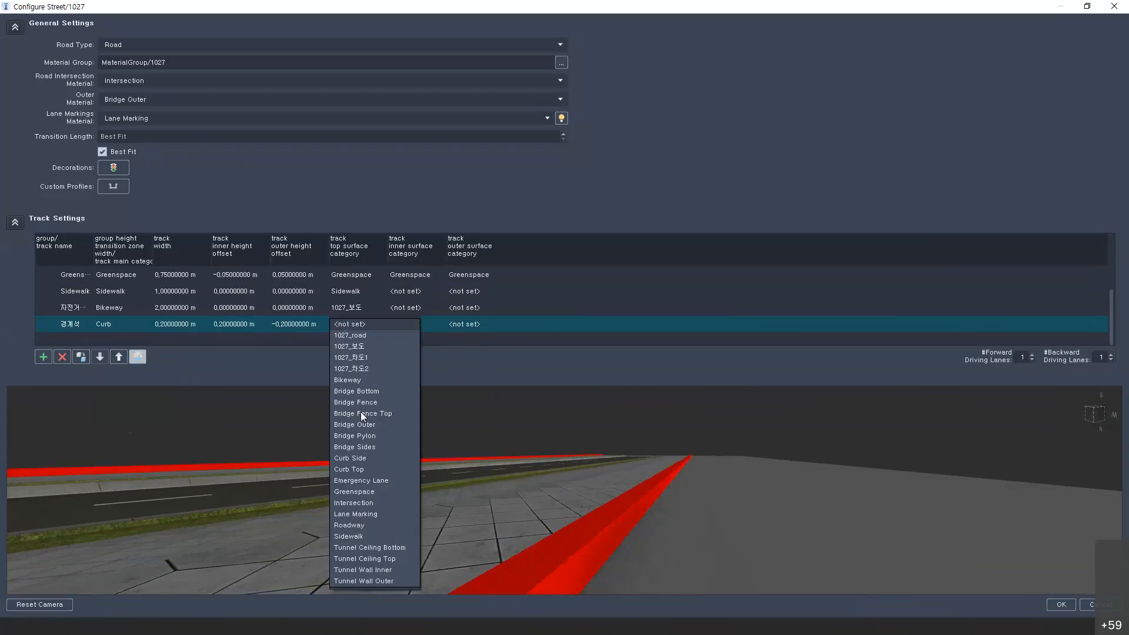
click(372, 467)
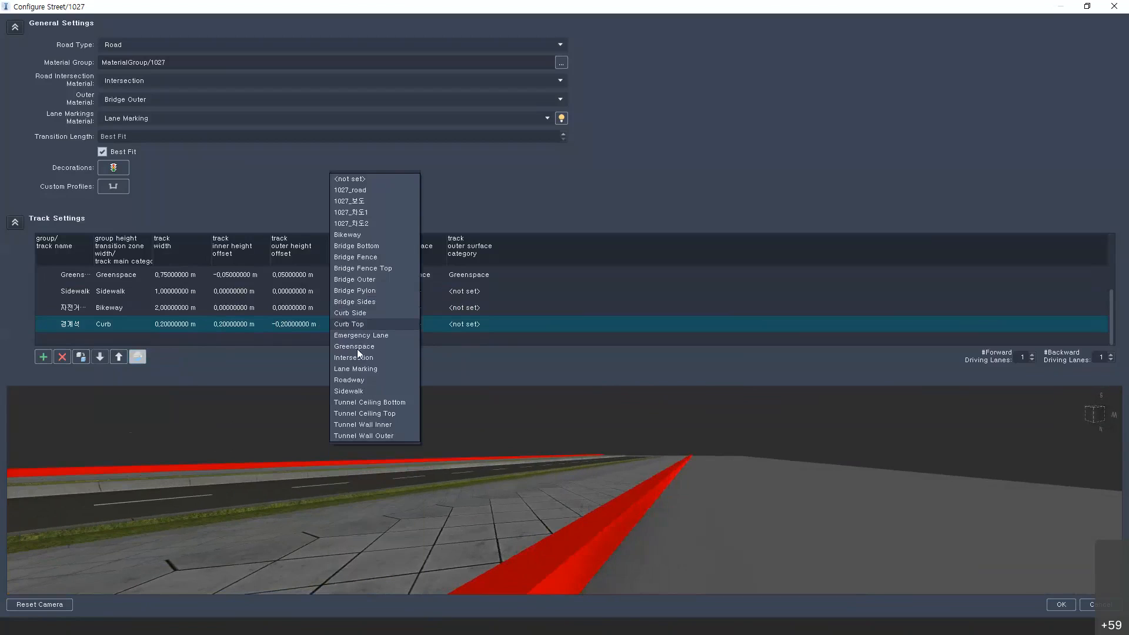
click(347, 324)
drag(471, 466, 599, 494)
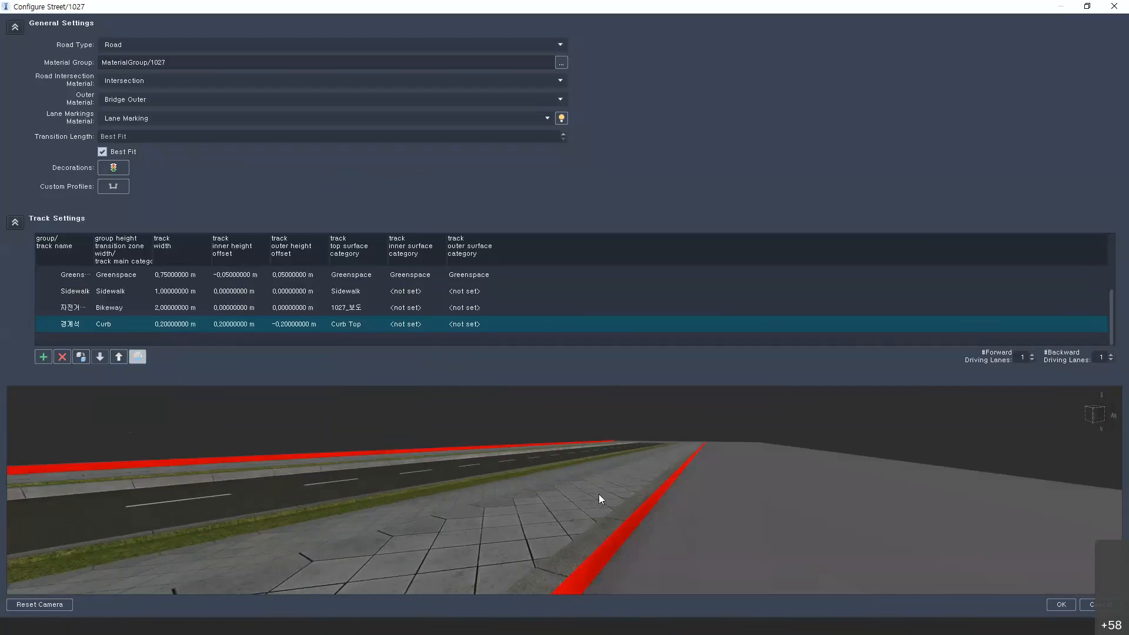
Set both the inner and outer surface categories of the 경계석 track to Curb Side
click(394, 324)
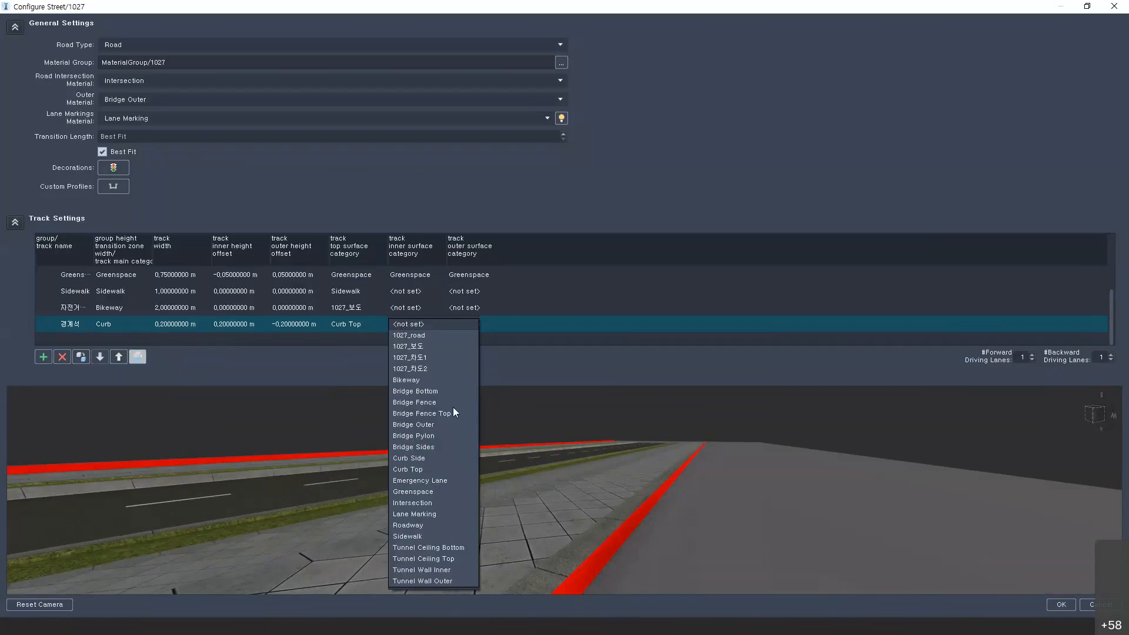
click(430, 460)
click(472, 329)
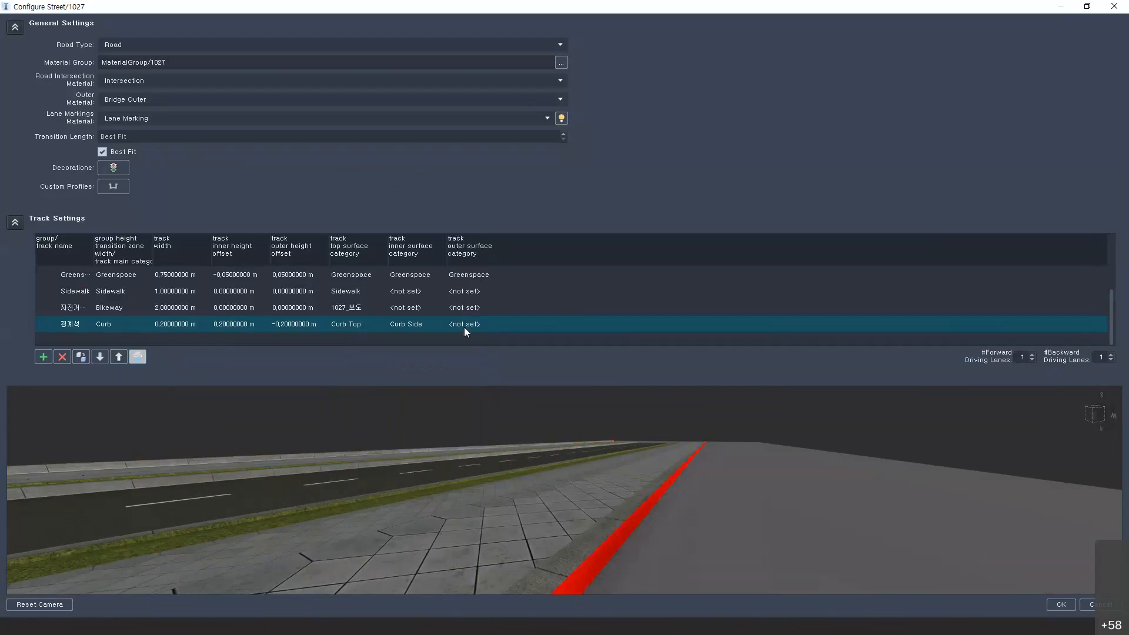
drag(656, 538, 605, 555)
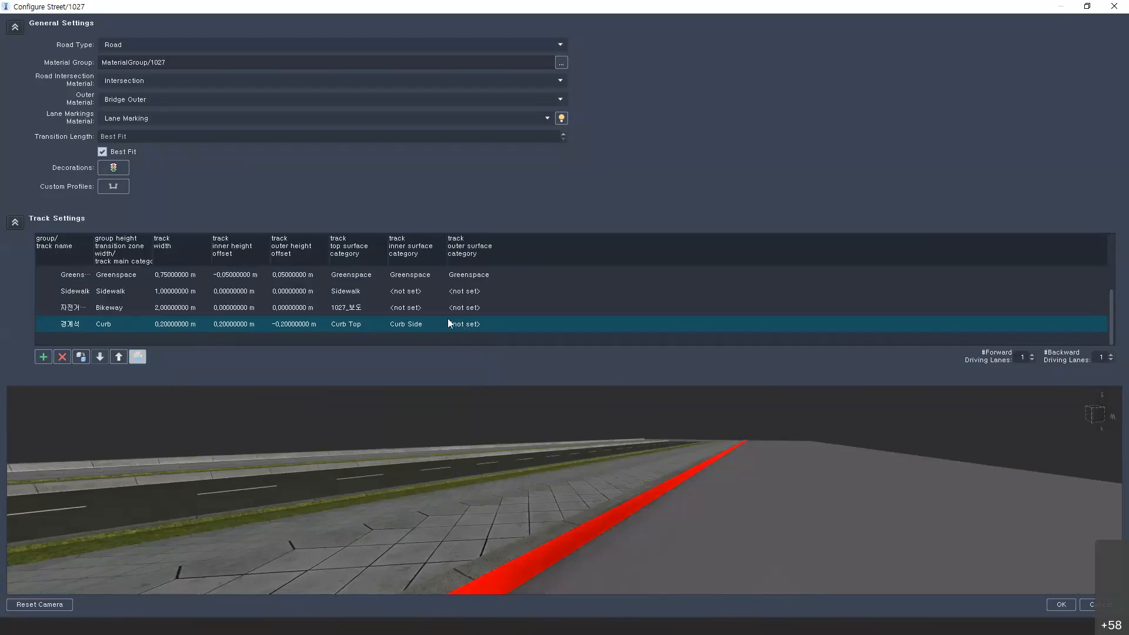
click(464, 326)
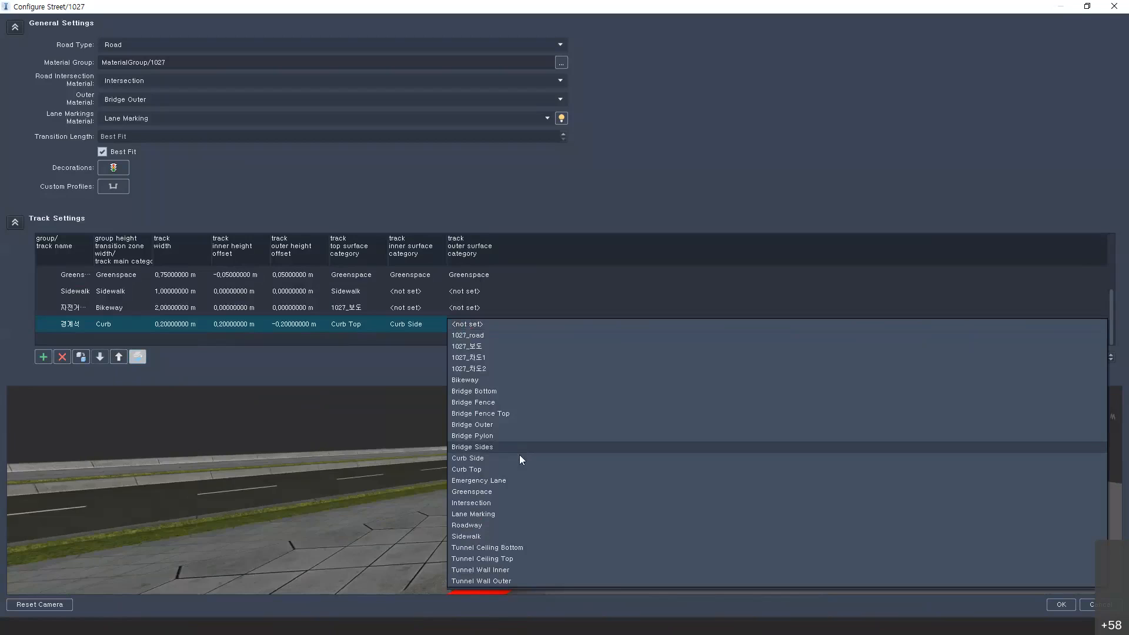
click(503, 463)
click(502, 461)
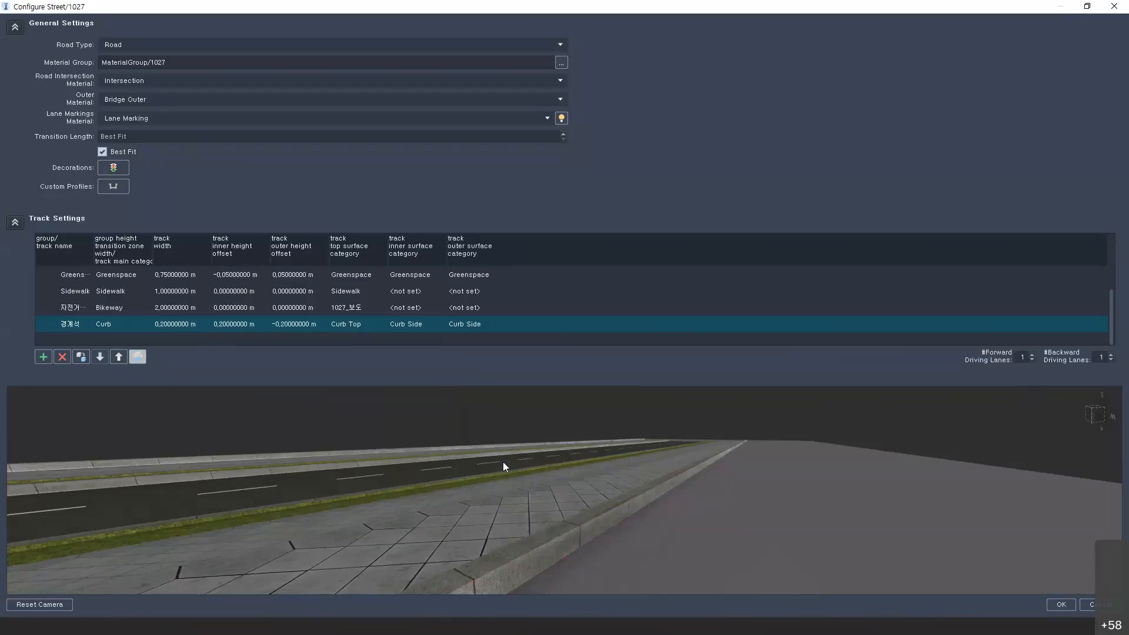
Inspect the whole road in the preview and set the Greenspace track's width to 2 m
drag(499, 542, 569, 442)
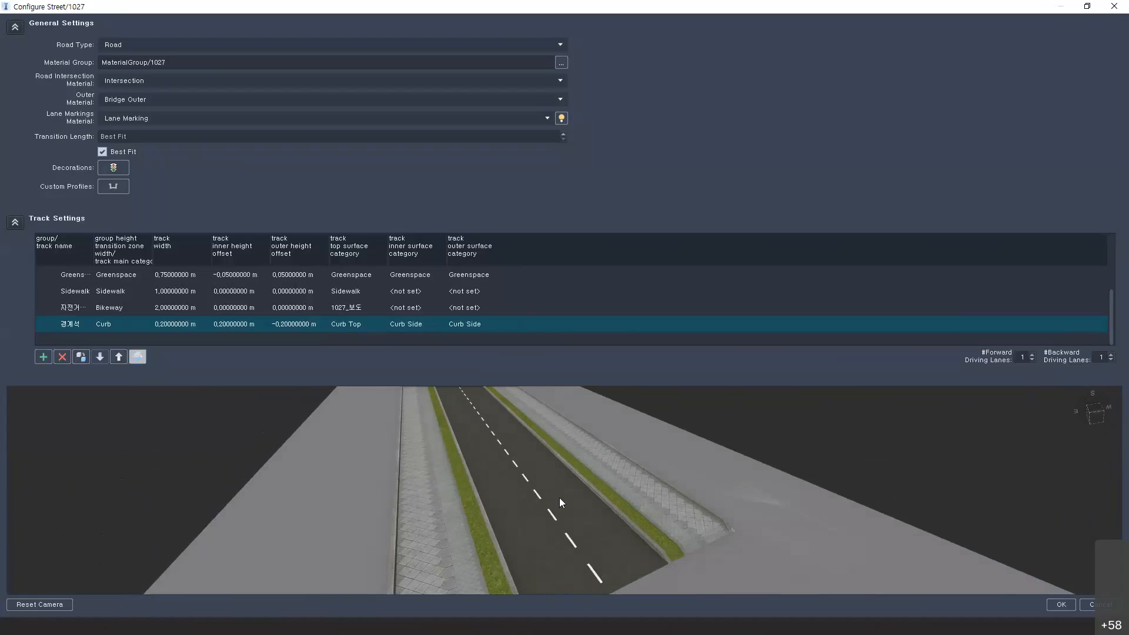
drag(559, 498, 609, 403)
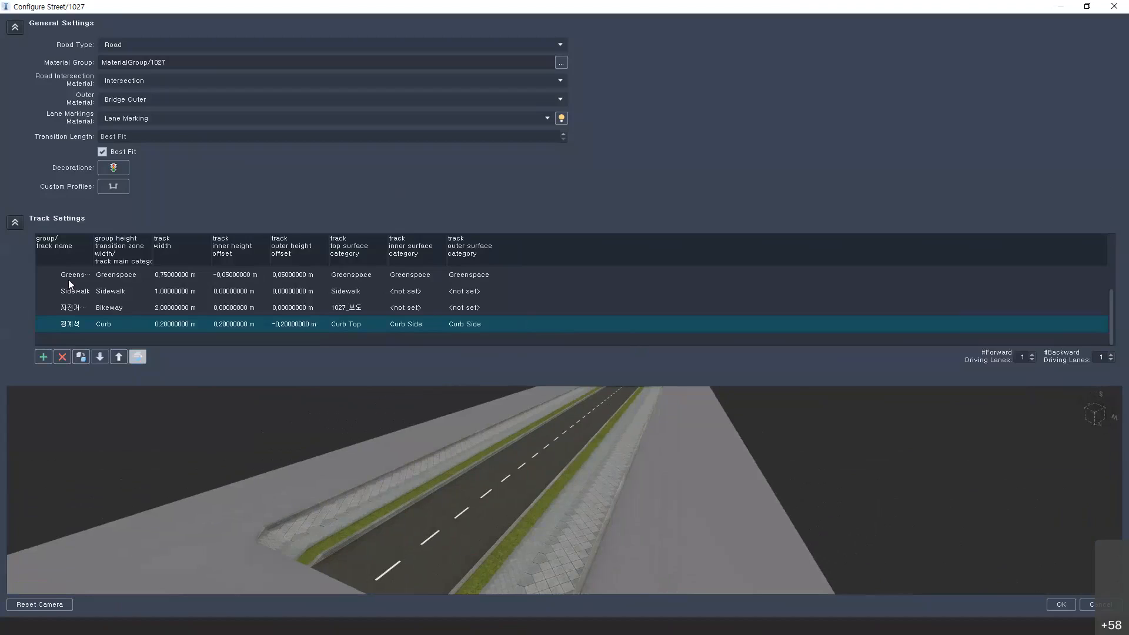
double_click(171, 274)
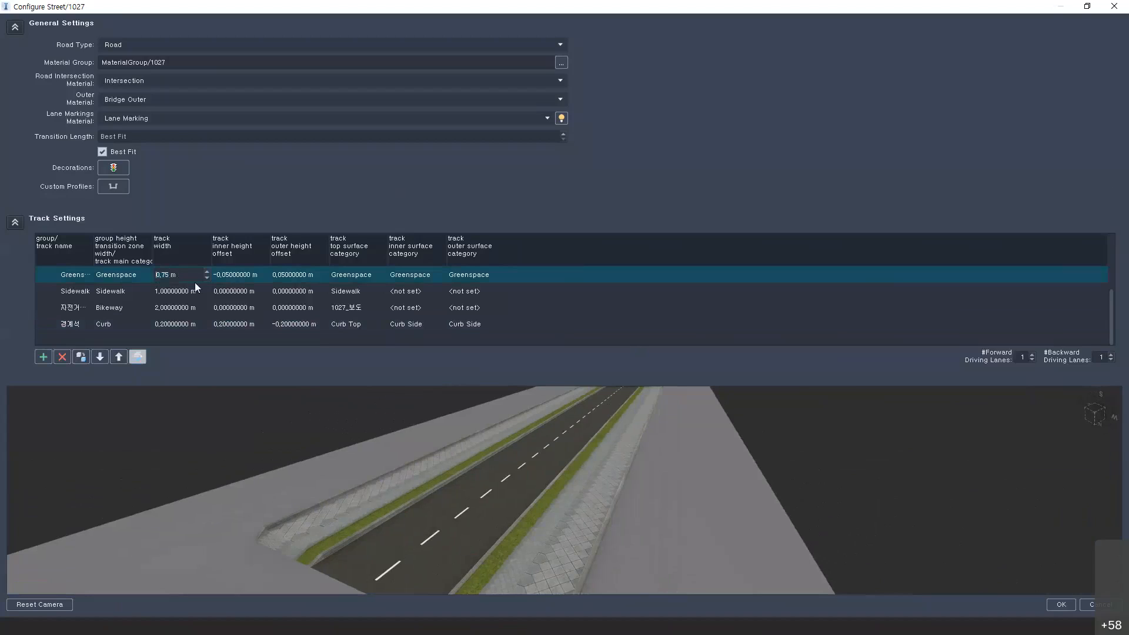
key(Return)
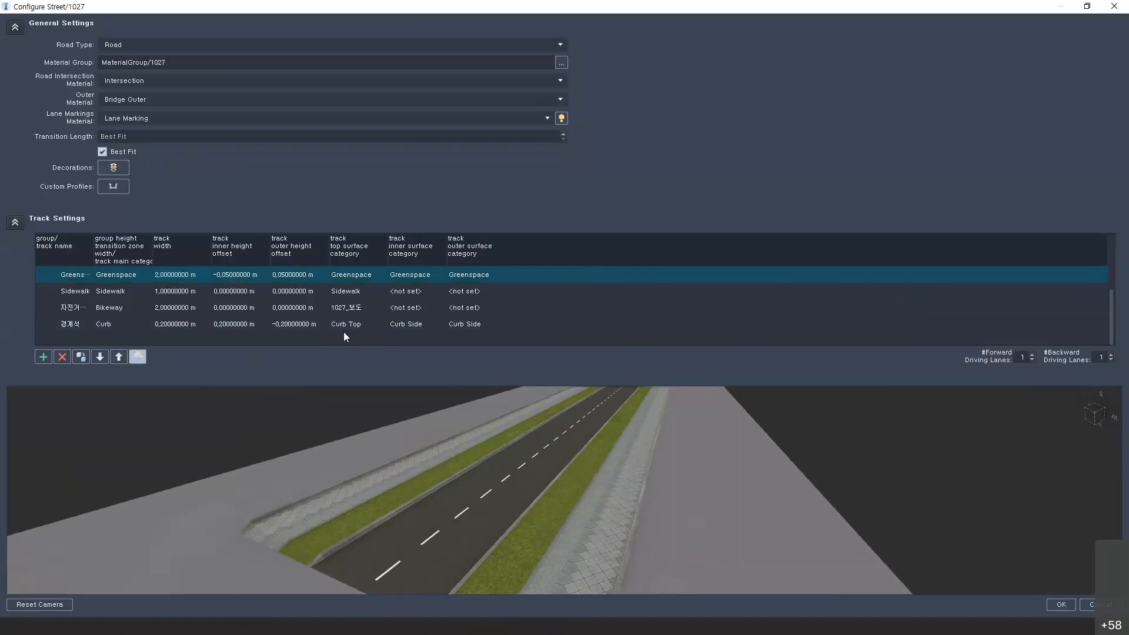
Add the T19-V03 Dark Red tree from 3D Model/Vegetation as a decoration on the Right Bucket > Roadway target
click(113, 169)
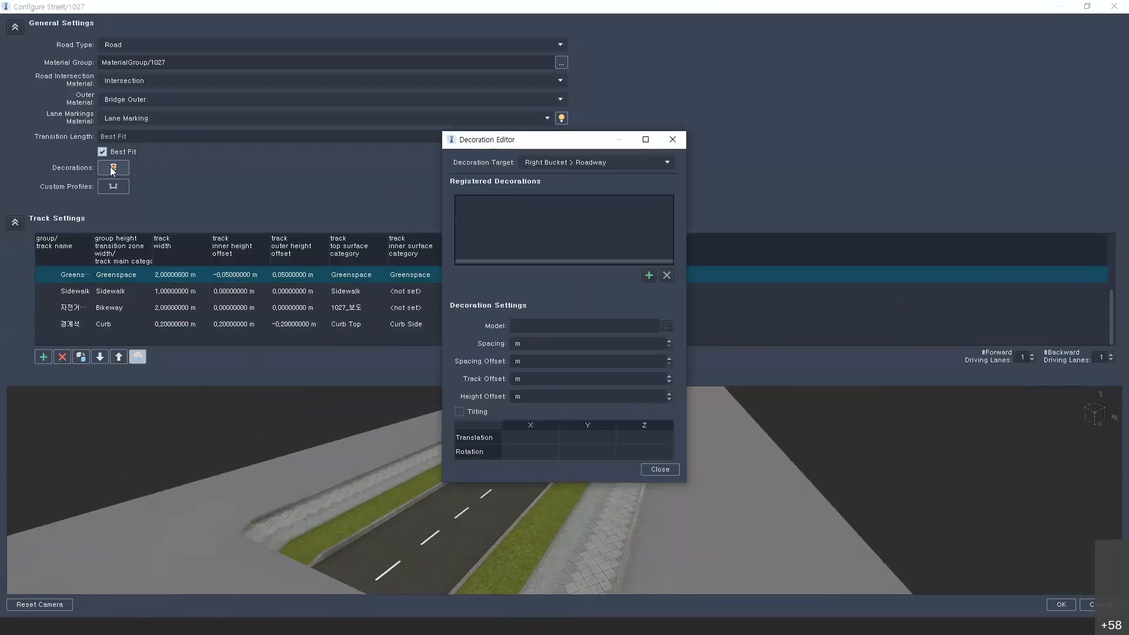
click(649, 275)
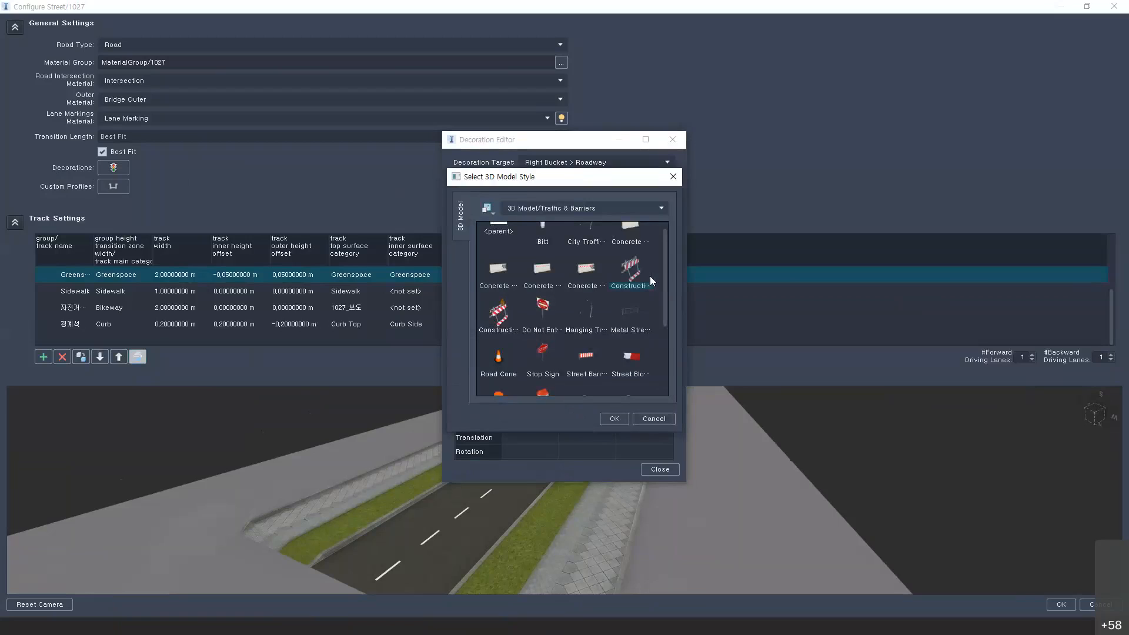
click(657, 207)
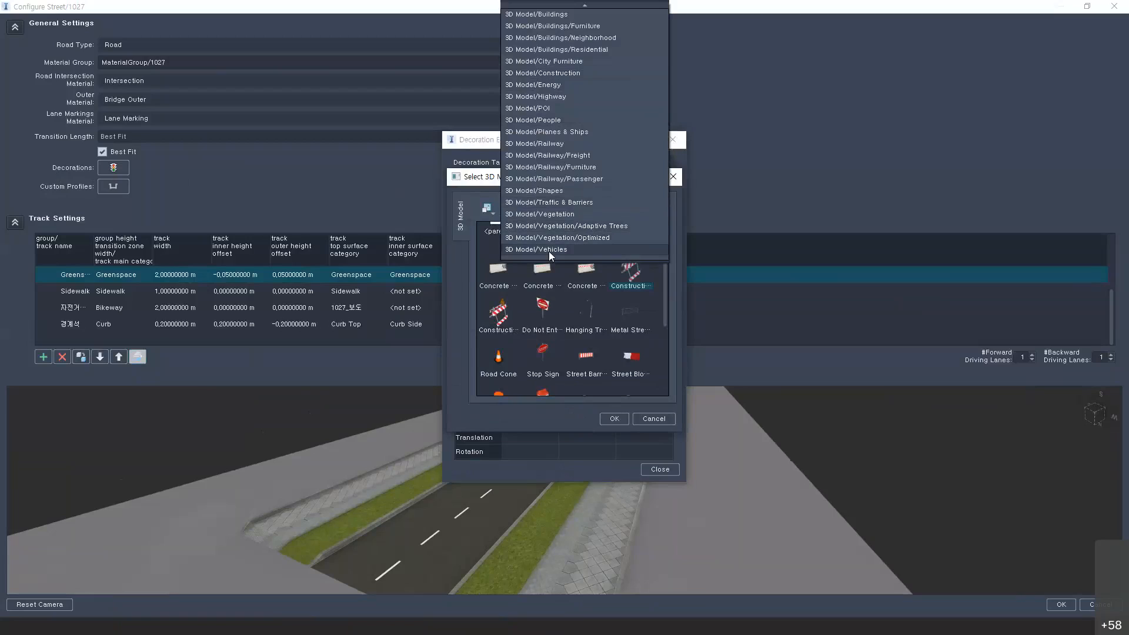
click(548, 215)
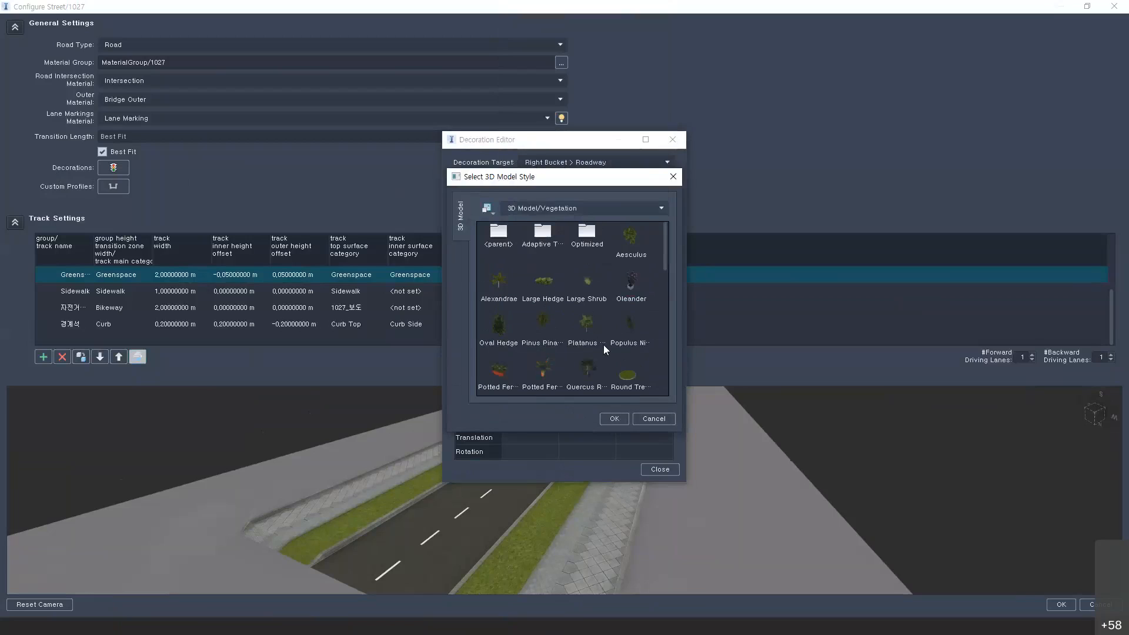
scroll(618, 272, down, 2)
scroll(635, 285, down, 5)
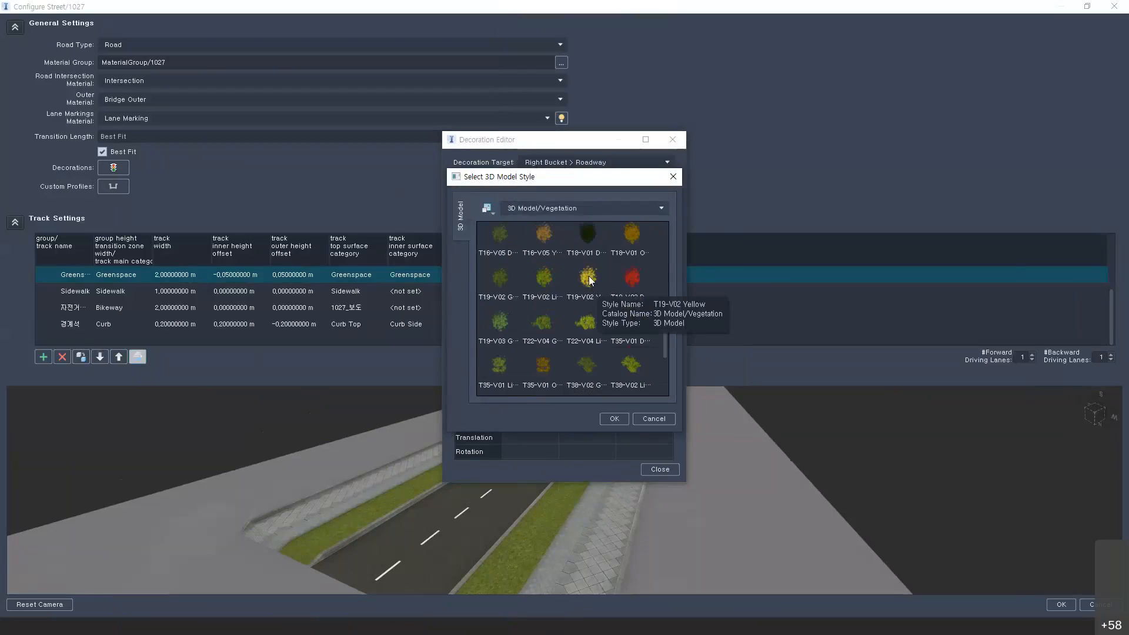
click(632, 278)
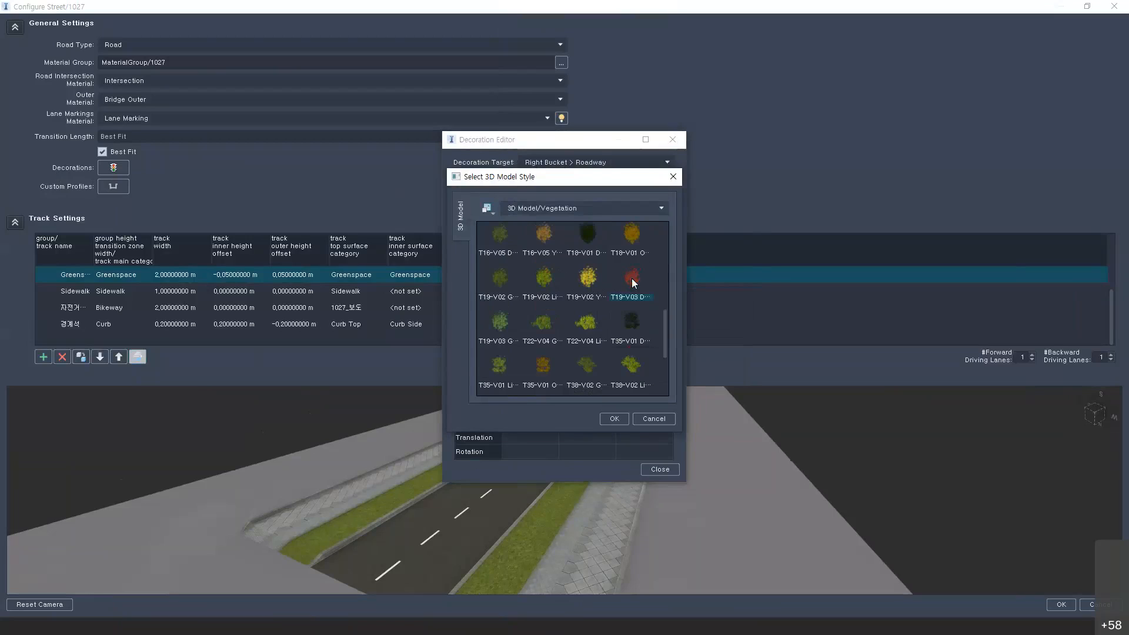
click(619, 415)
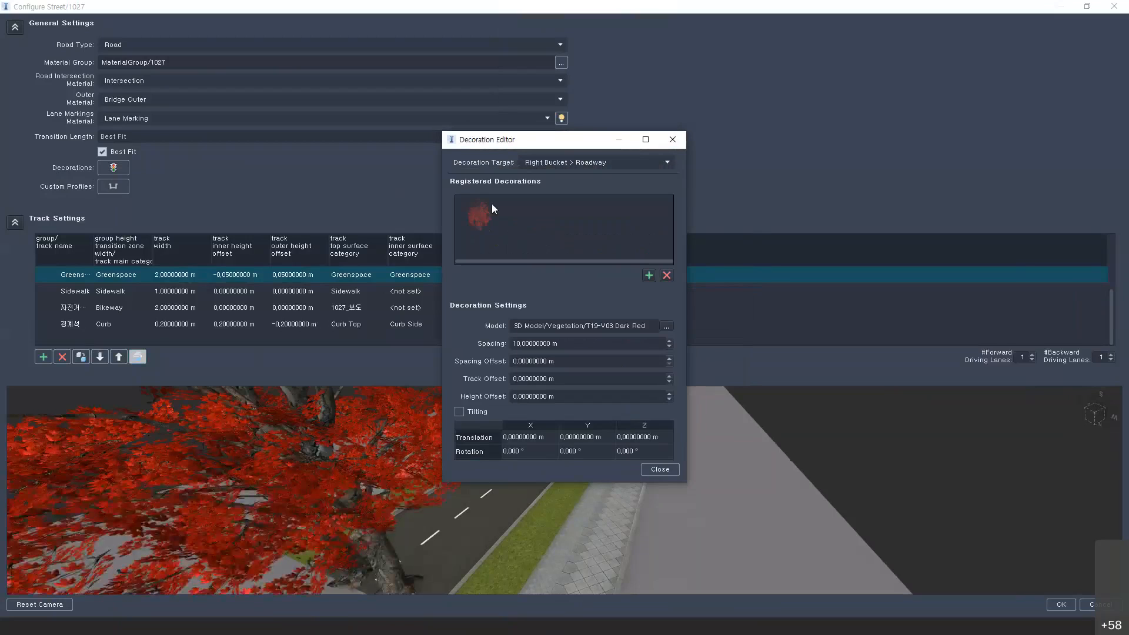
Review the decoration targets and remove the T19-V03 Dark Red tree from the Right Bucket > Roadway target
scroll(590, 163, down, 1)
drag(588, 139, 912, 140)
drag(468, 482, 432, 480)
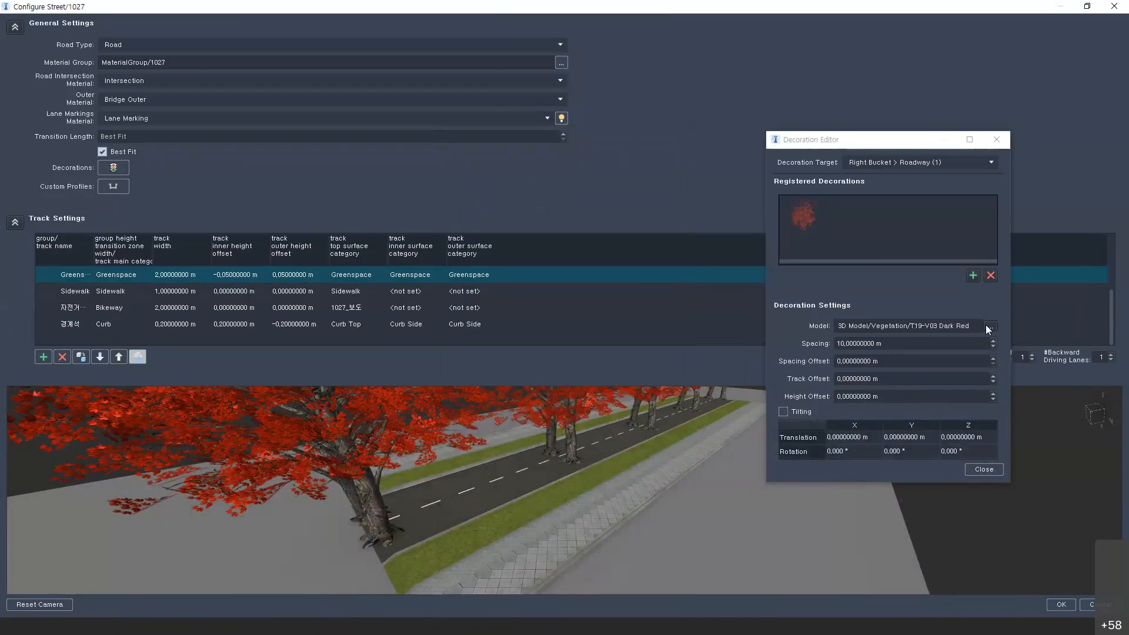
click(875, 363)
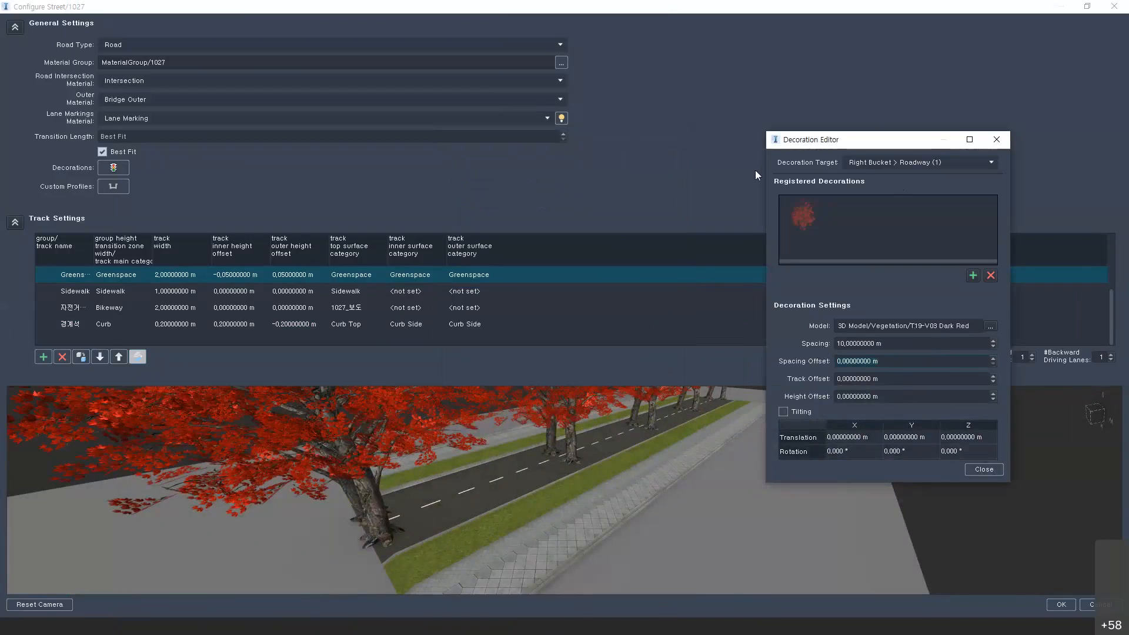
drag(838, 140, 783, 170)
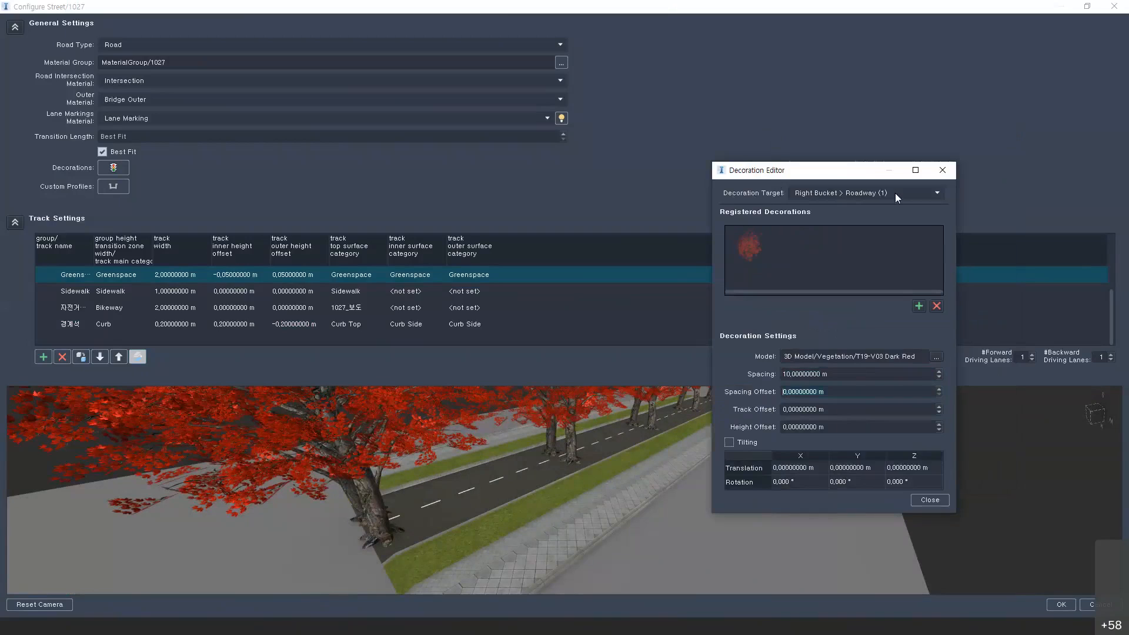
click(935, 194)
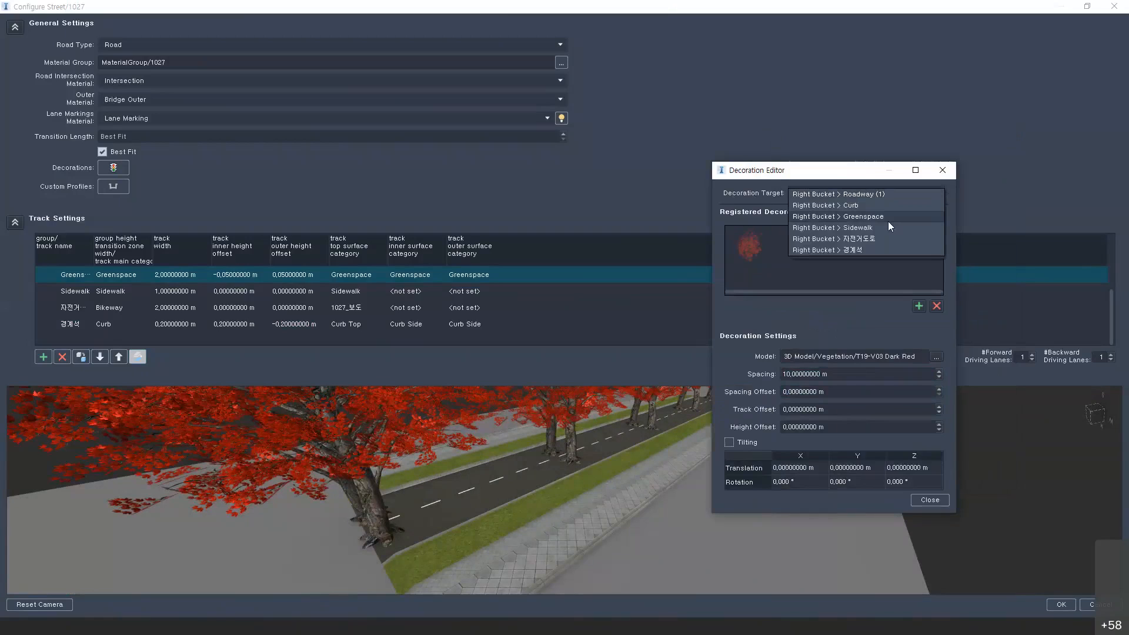
click(859, 216)
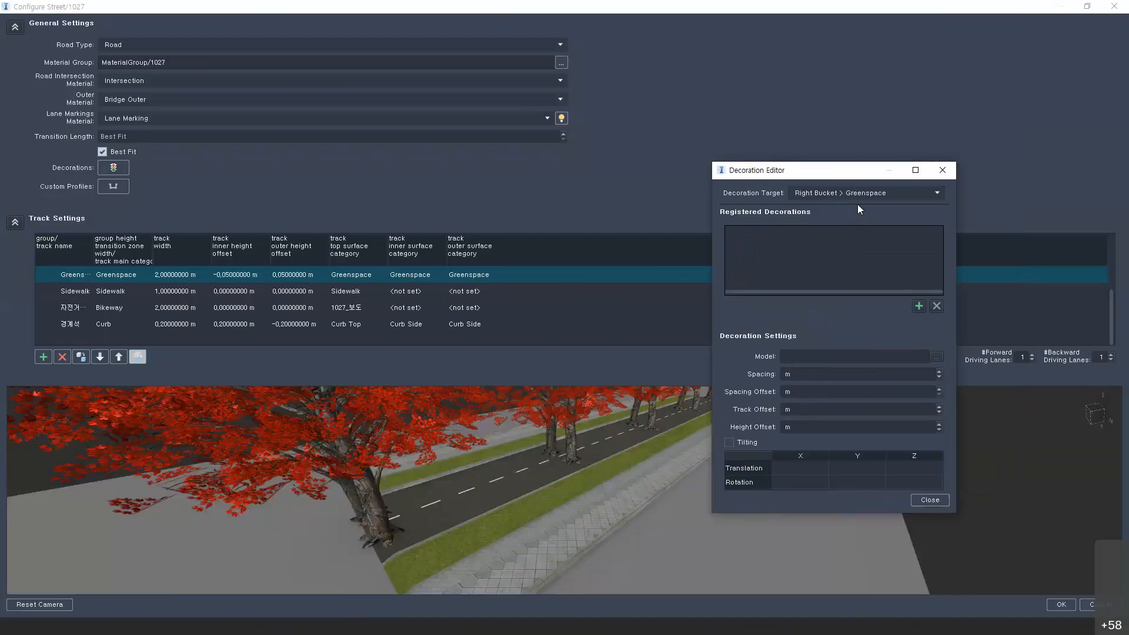
click(827, 195)
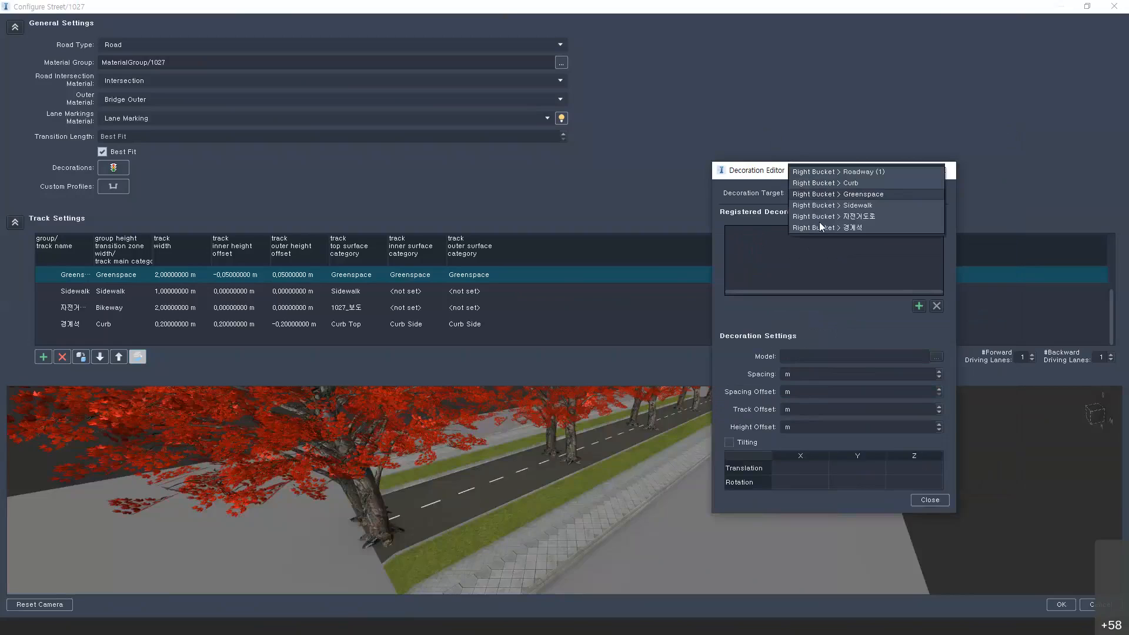
click(839, 171)
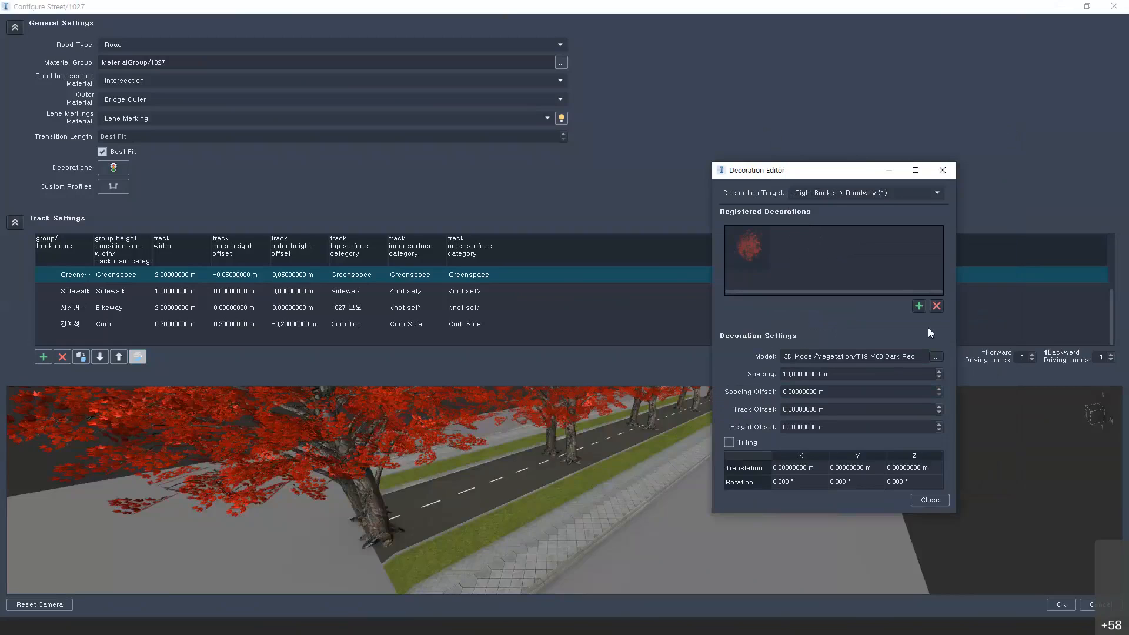
click(936, 306)
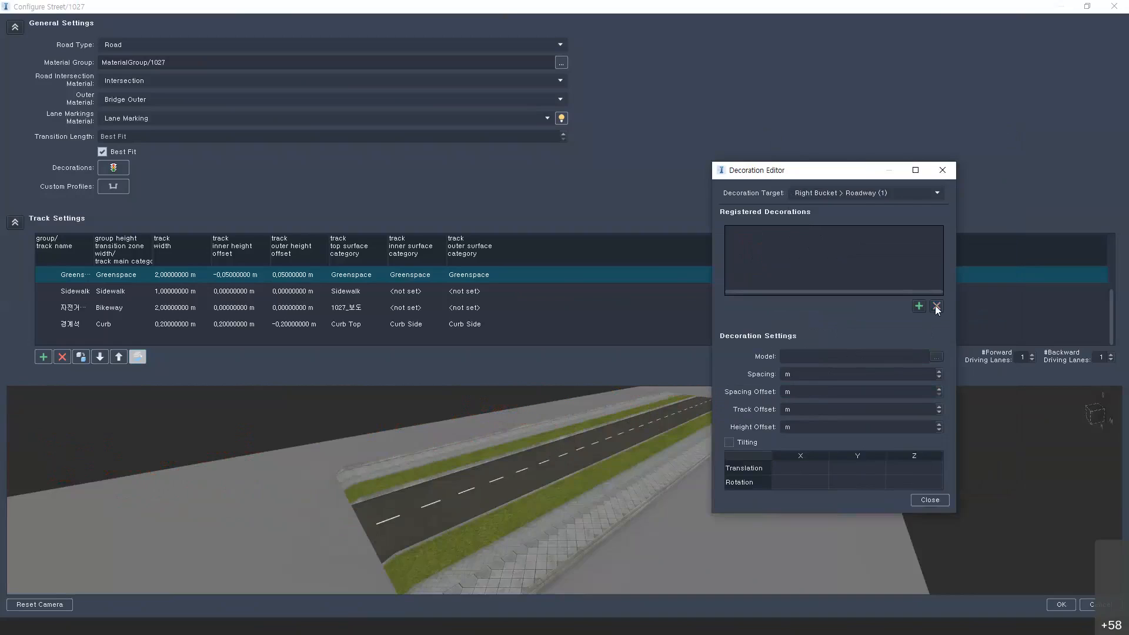
Add the T19-V03 Dark Red tree from 3D Model/Vegetation as a decoration on the Right Bucket > Greenspace target
click(876, 195)
click(858, 216)
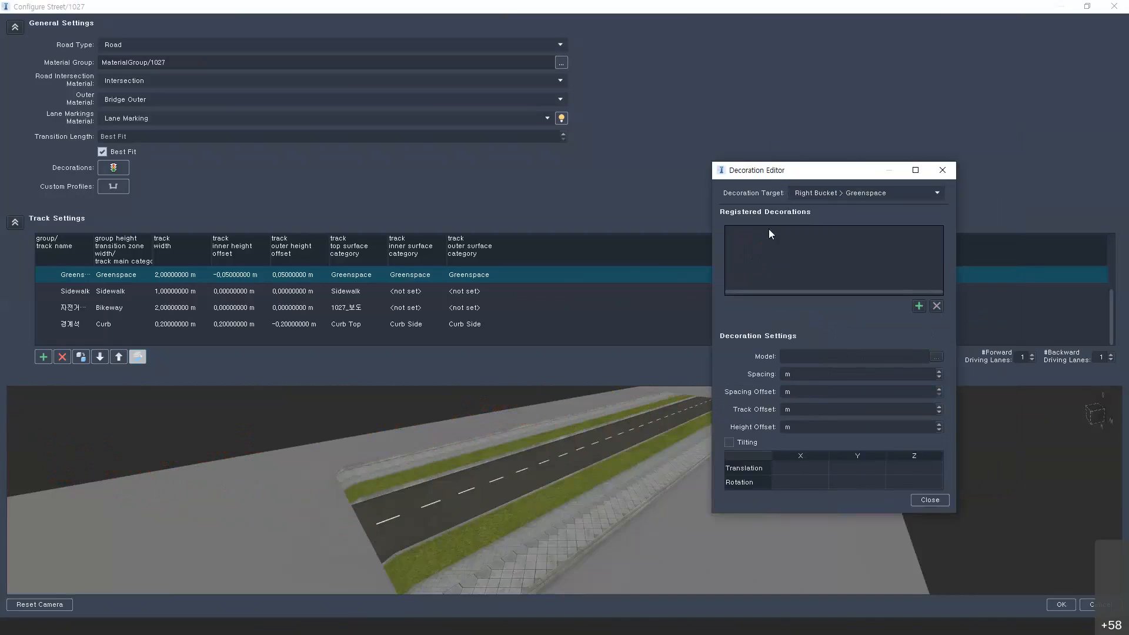
click(918, 305)
click(583, 209)
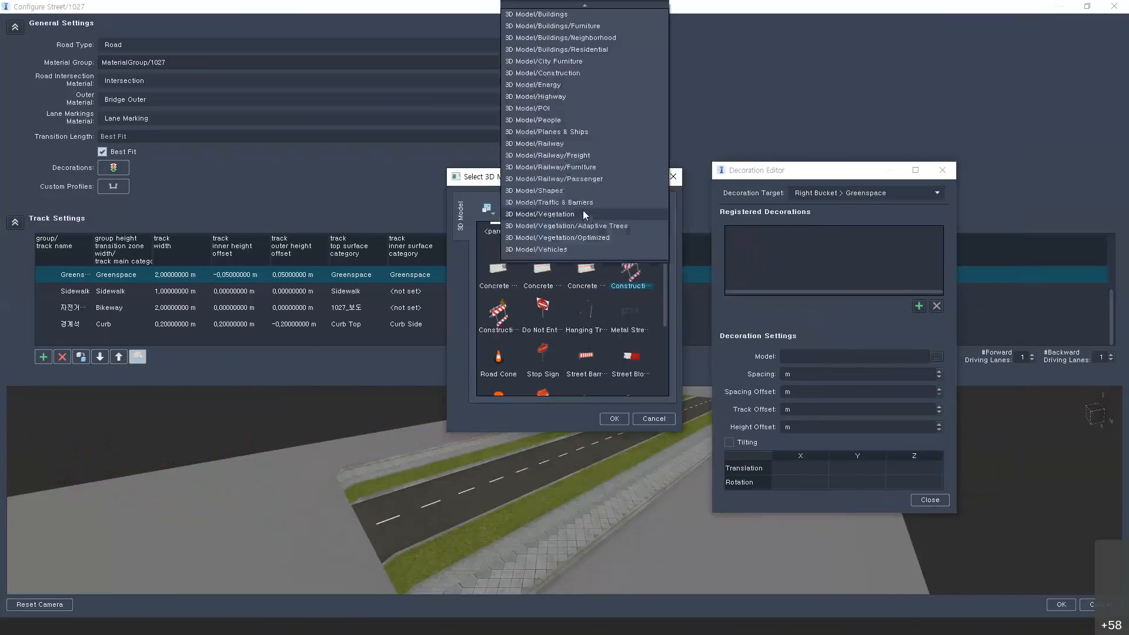
click(549, 229)
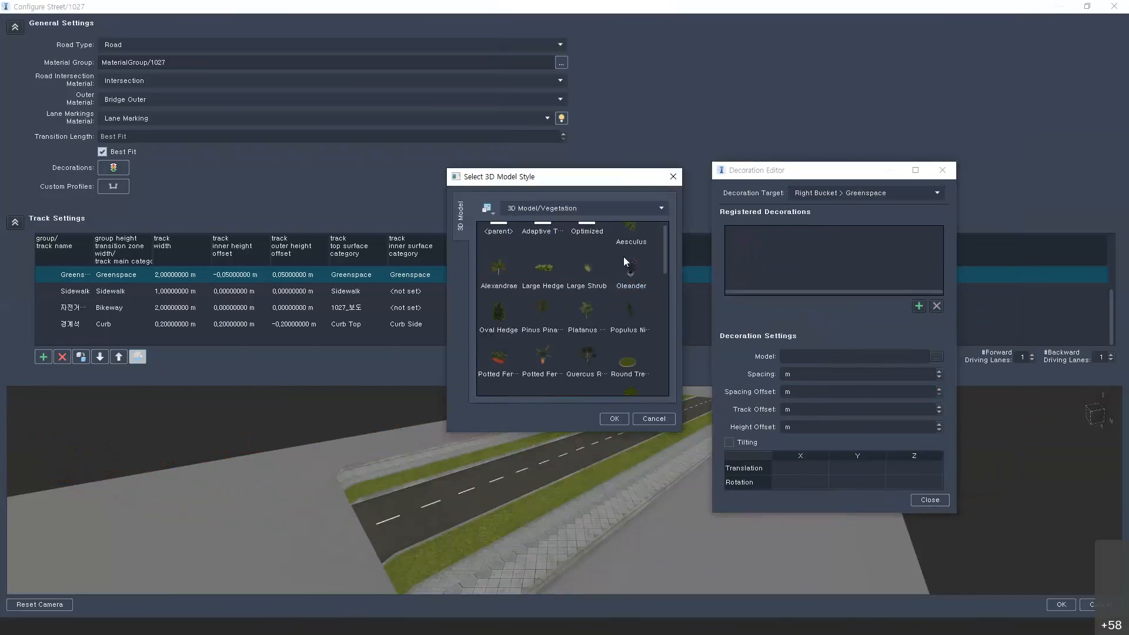
scroll(579, 344, down, 5)
double_click(634, 342)
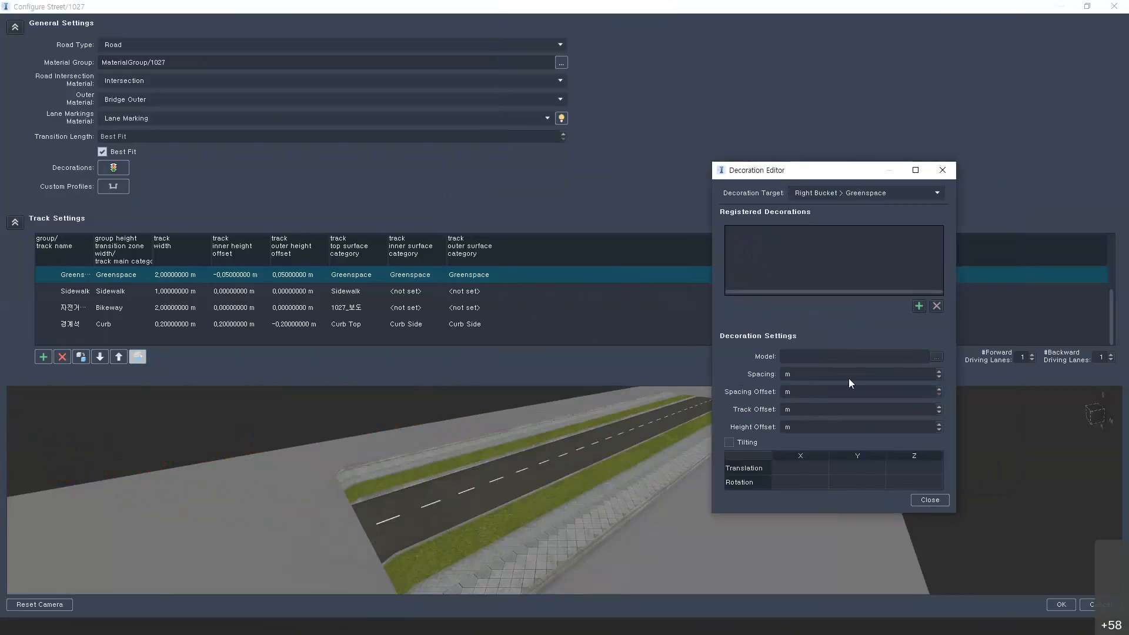
Set the spacing offset of the Greenspace tree decoration to 1 m
drag(504, 494, 541, 489)
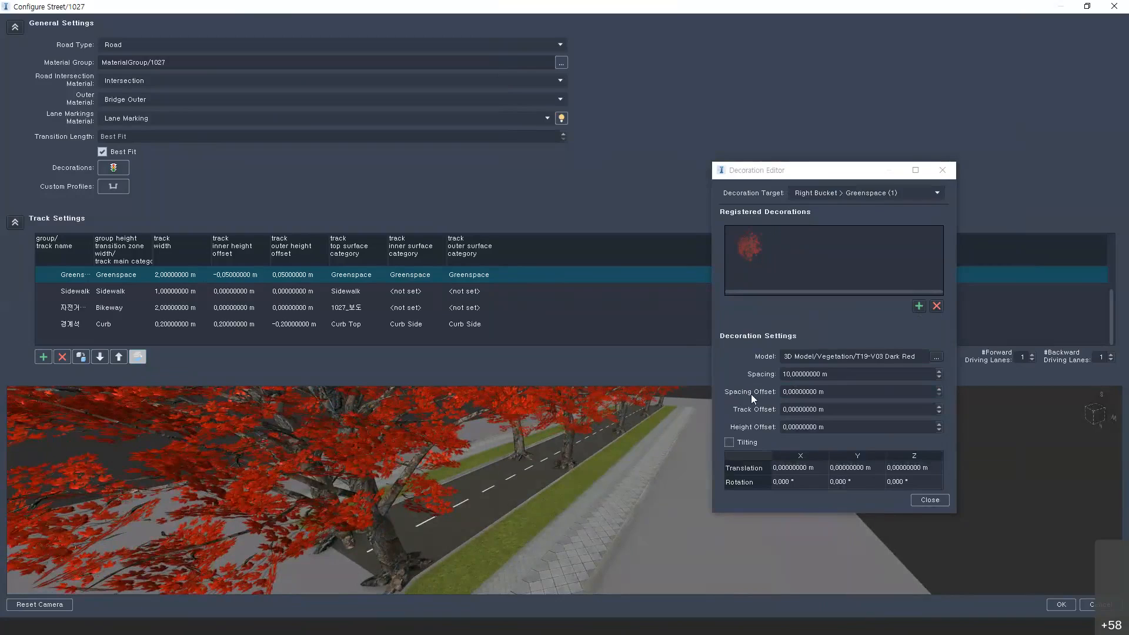
double_click(841, 392)
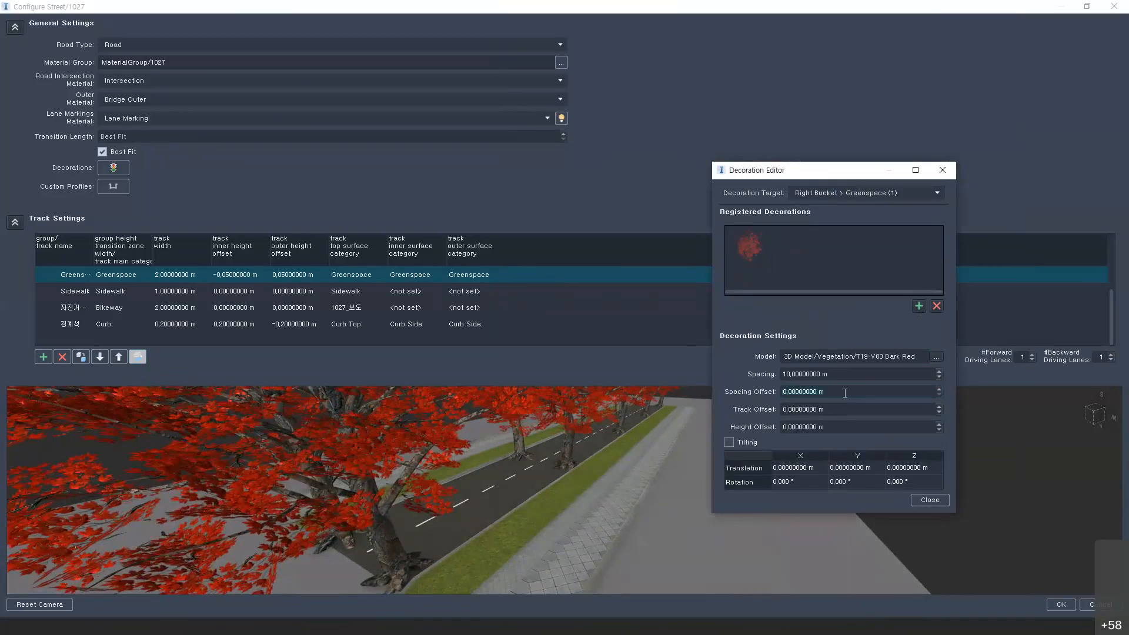
text(1)
key(Return)
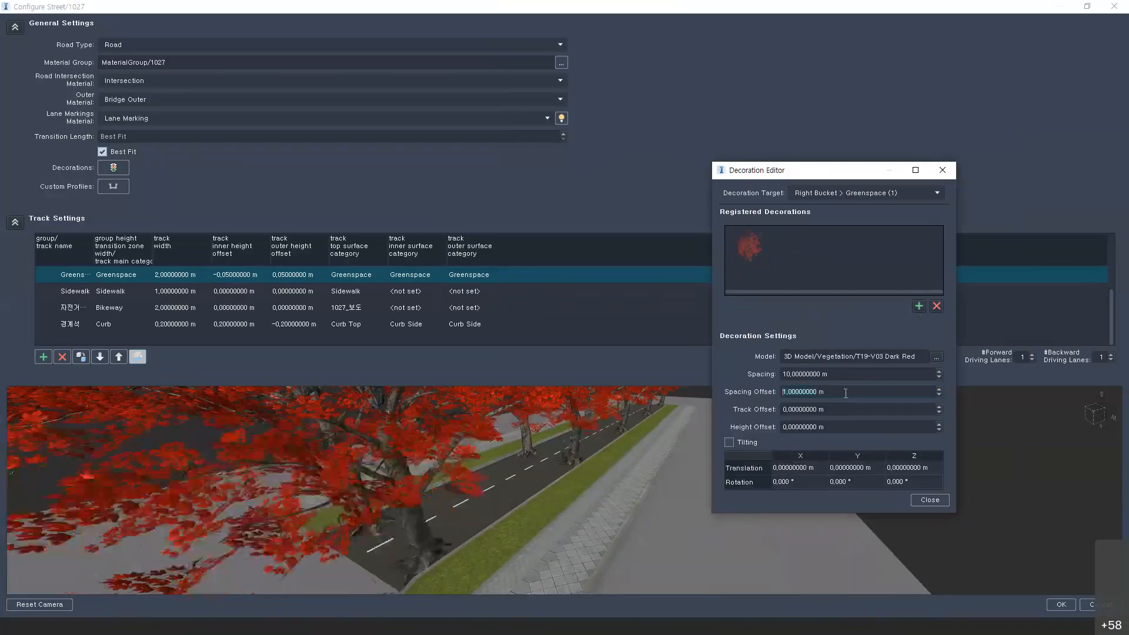
click(836, 376)
Set the Greenspace tree decoration's track offset to 1 m and then 2 m, and save the 1027 street style
double_click(816, 410)
text(1)
key(Return)
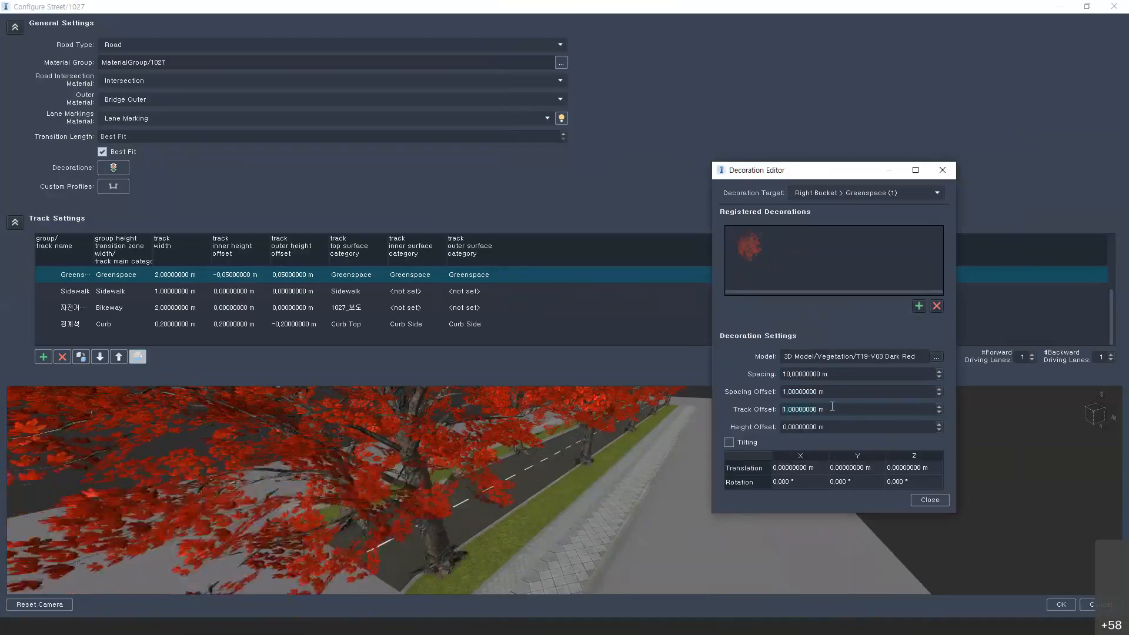
text(2)
key(Return)
mouse_move(537, 503)
mouse_down()
mouse_move(577, 485)
mouse_move(631, 488)
mouse_move(526, 496)
mouse_up()
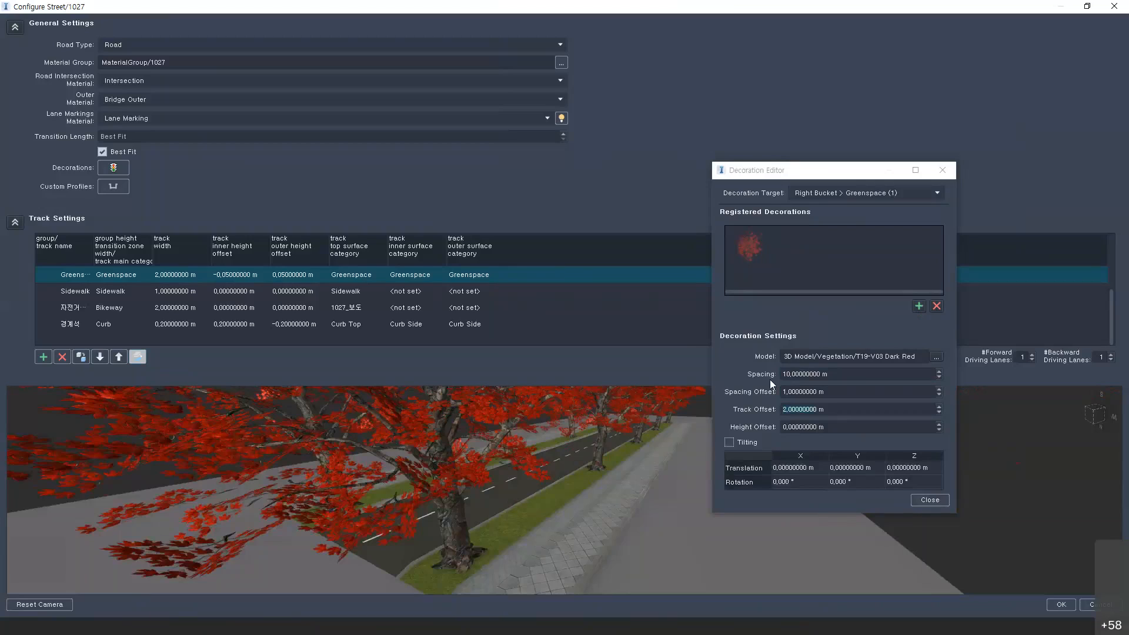
click(929, 500)
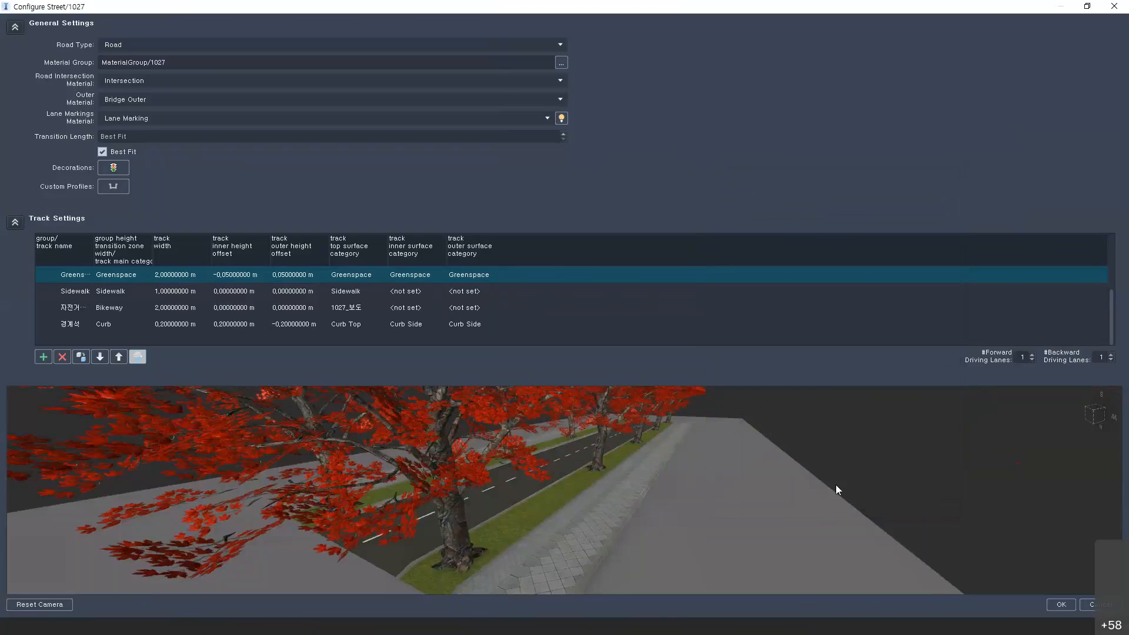
click(1062, 606)
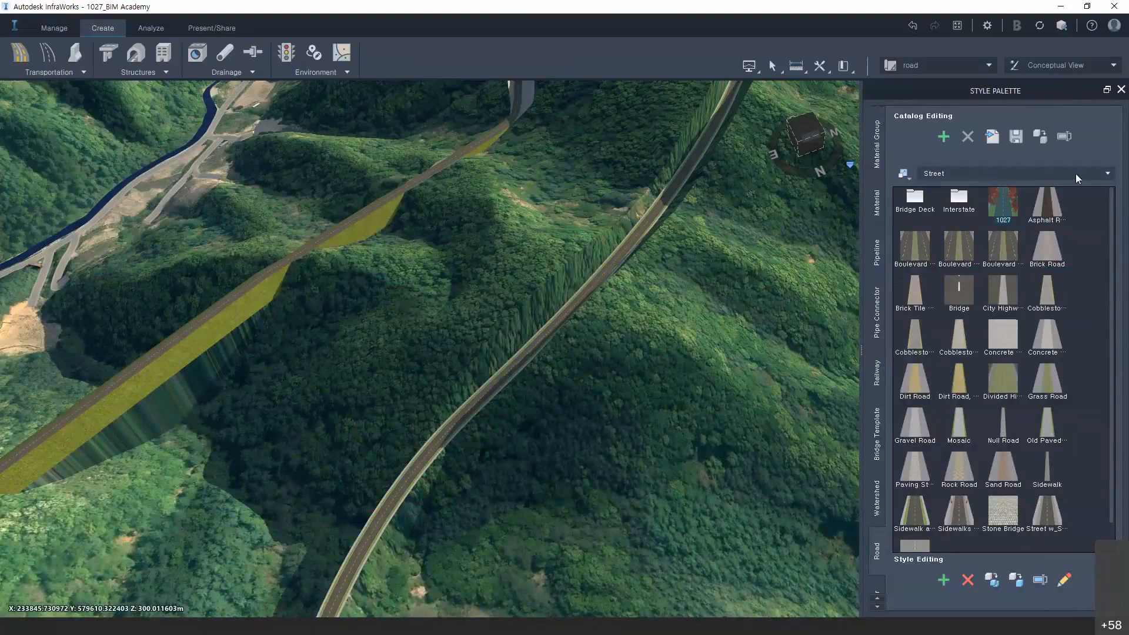
Apply the 1027 street style to the road crossing the forested hills and inspect its trees up close
drag(1002, 203, 625, 244)
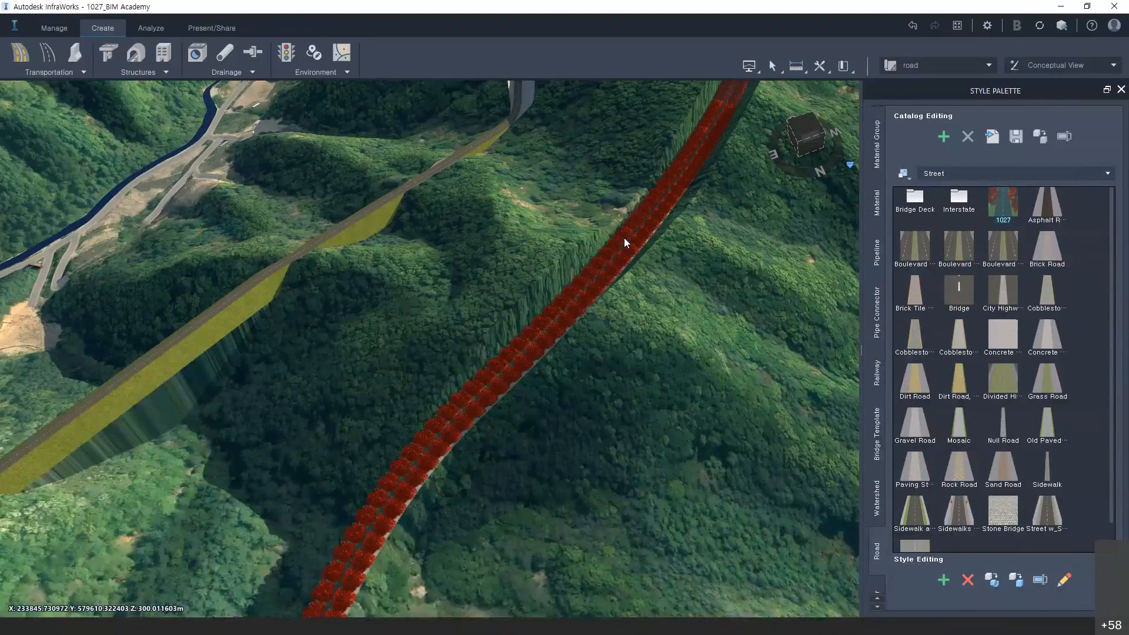
drag(624, 238, 572, 292)
scroll(468, 430, up, 2)
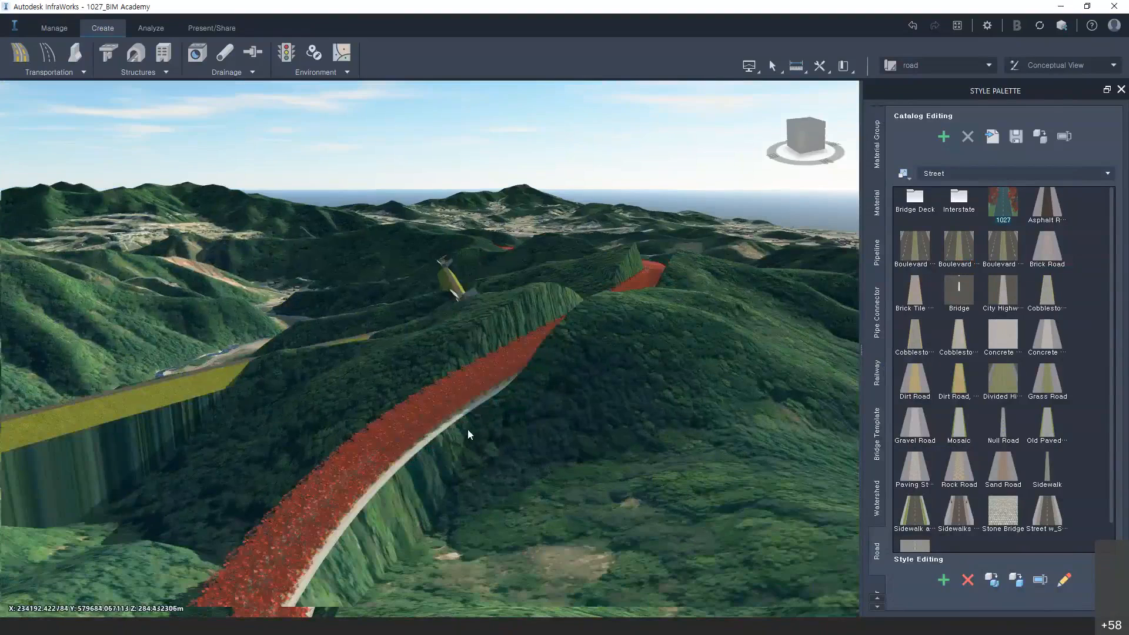
scroll(469, 434, up, 3)
drag(530, 446, 440, 411)
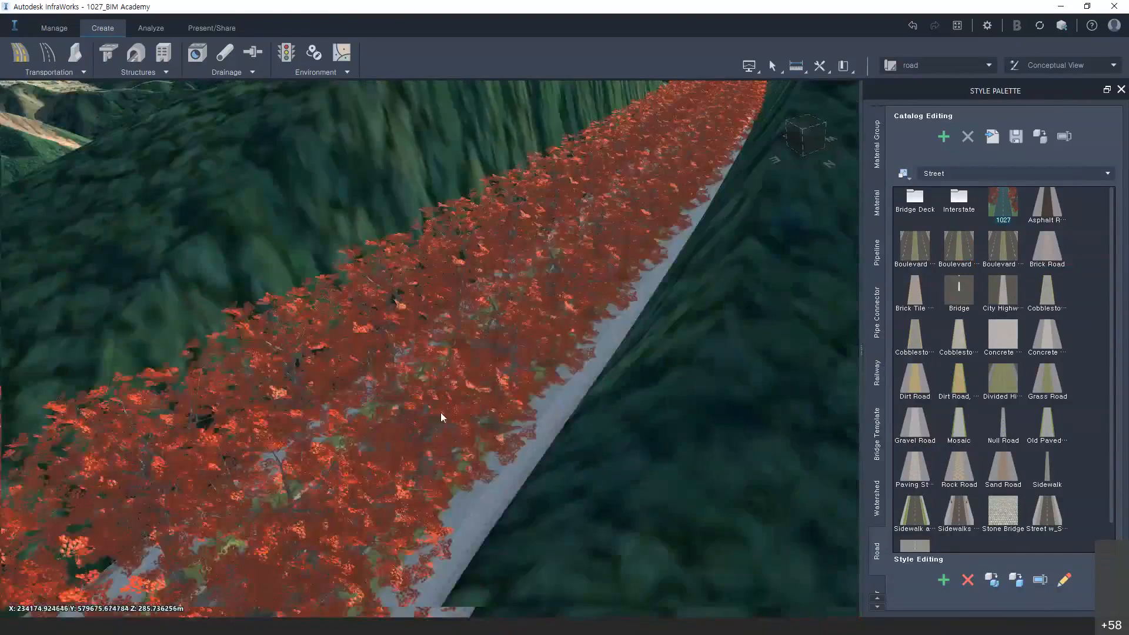
scroll(439, 411, down, 3)
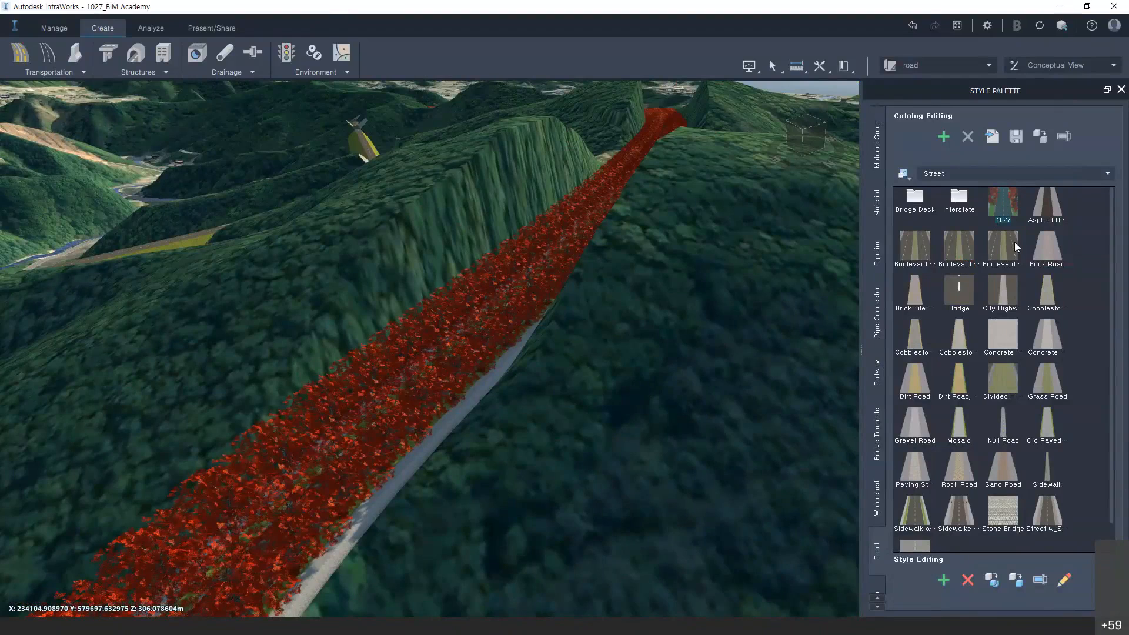
Reopen the 1027 style, set the Right Bucket > Greenspace tree decoration's spacing to 50 m, and save the style
double_click(1003, 205)
click(313, 184)
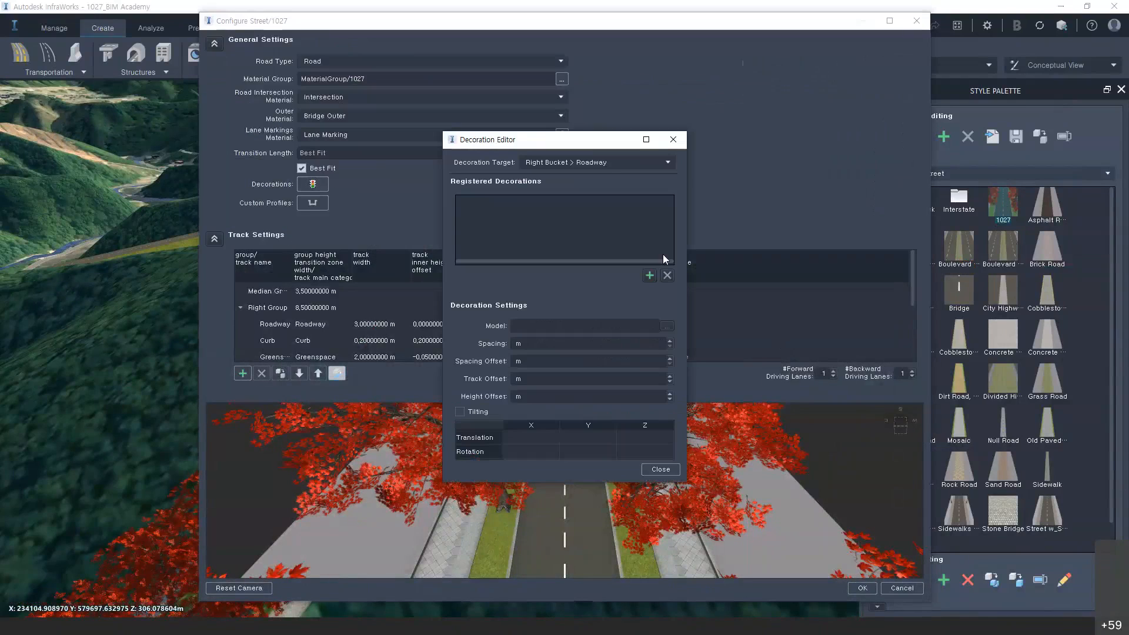
click(608, 165)
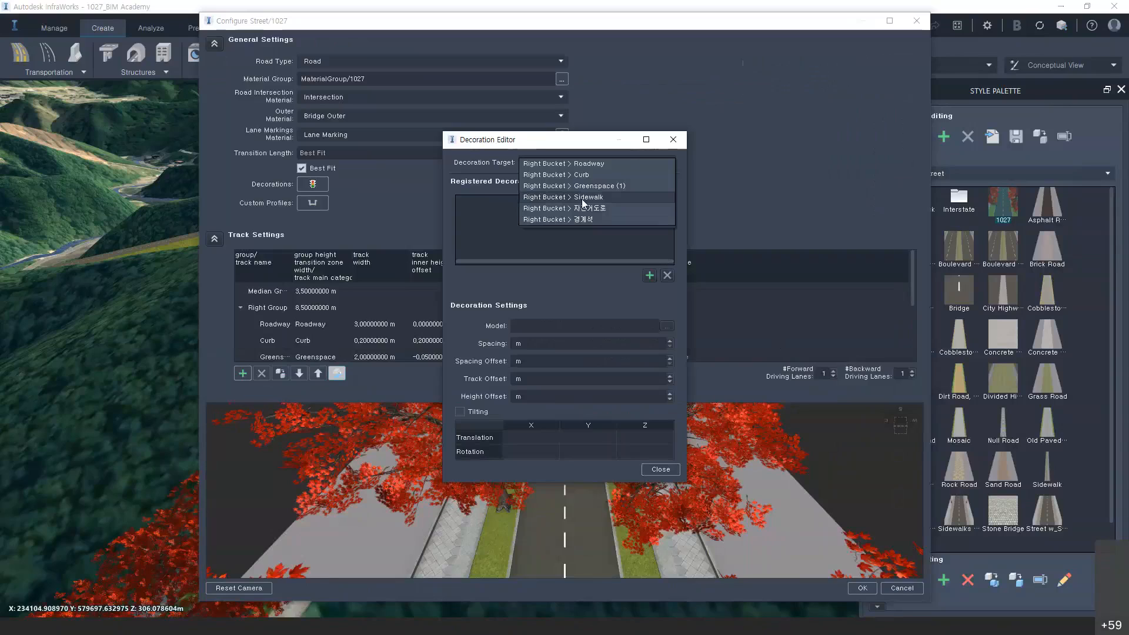
click(584, 198)
click(654, 162)
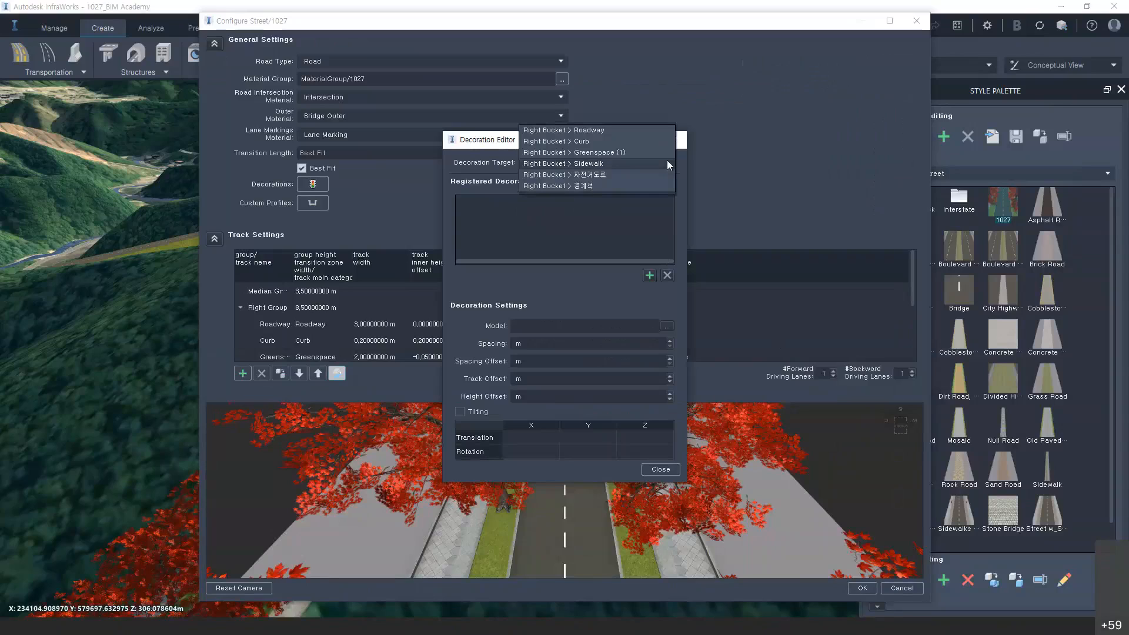
click(659, 153)
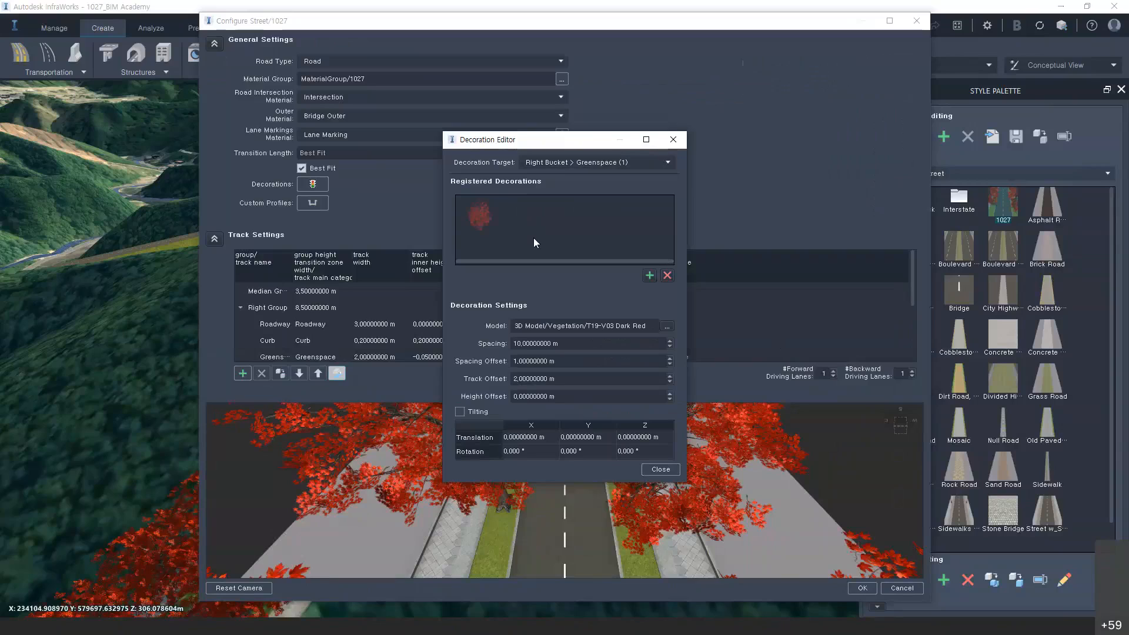
drag(590, 343, 381, 346)
text(50)
key(Return)
drag(575, 532, 485, 519)
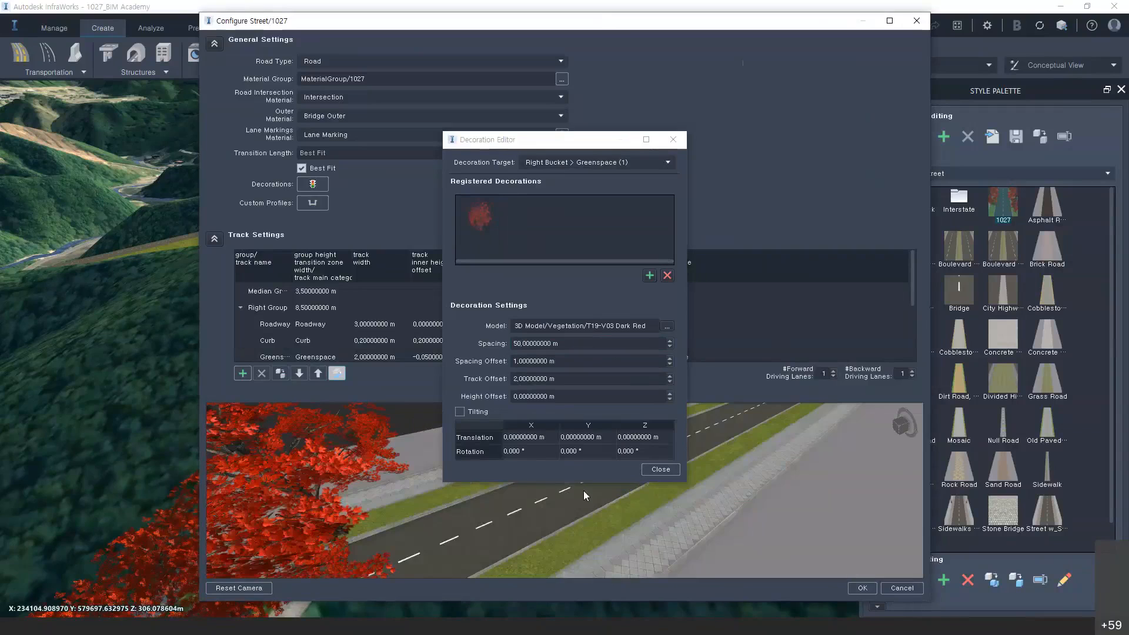
click(664, 471)
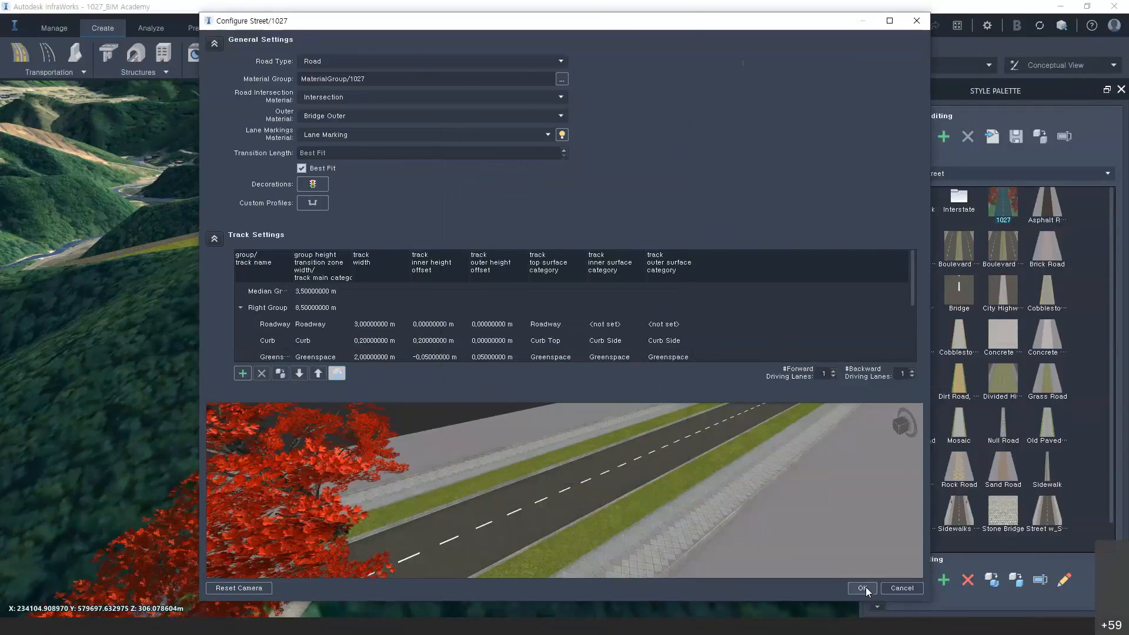
click(863, 588)
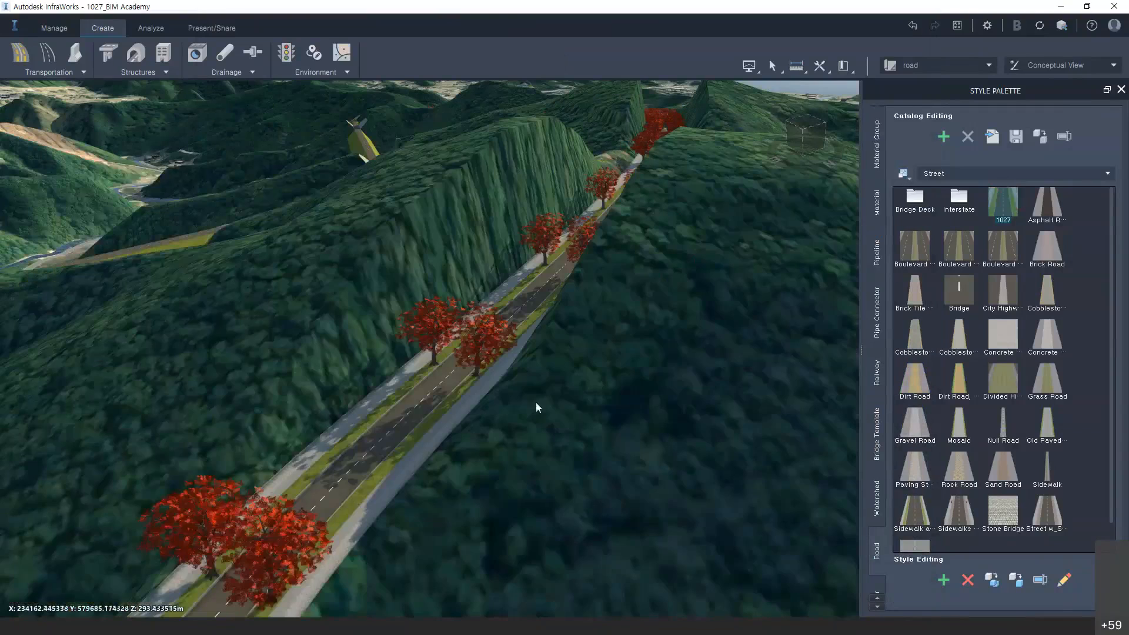
Examine the tree spacing, greenspace and sidewalks along the restyled road in the model
drag(475, 369, 558, 371)
drag(388, 421, 408, 387)
scroll(354, 468, up, 4)
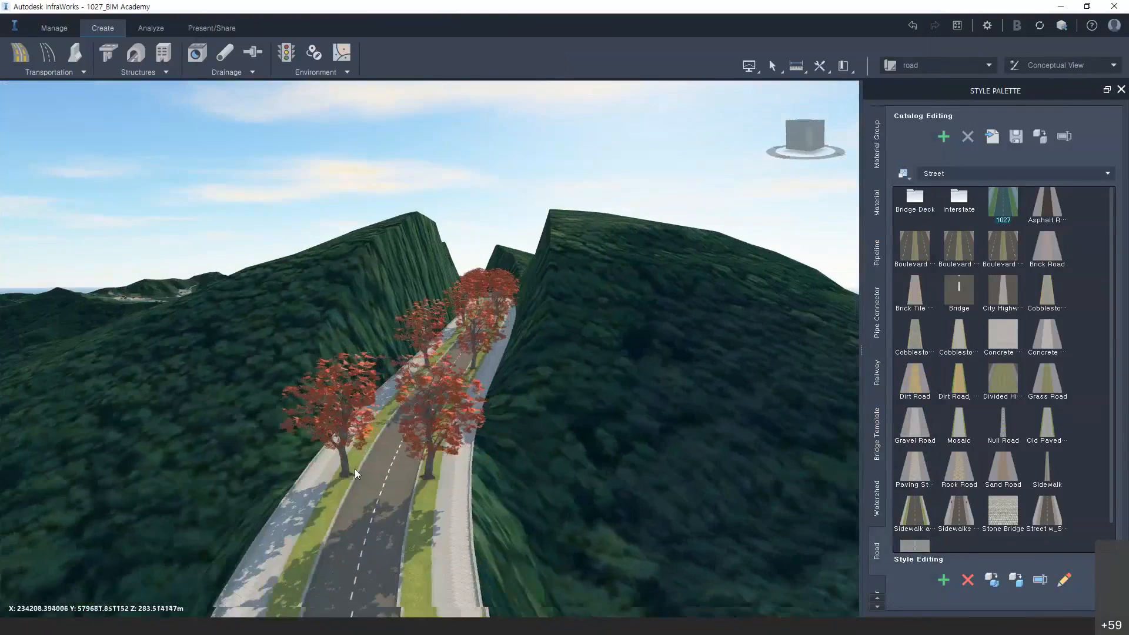
scroll(328, 460, up, 2)
scroll(312, 468, down, 3)
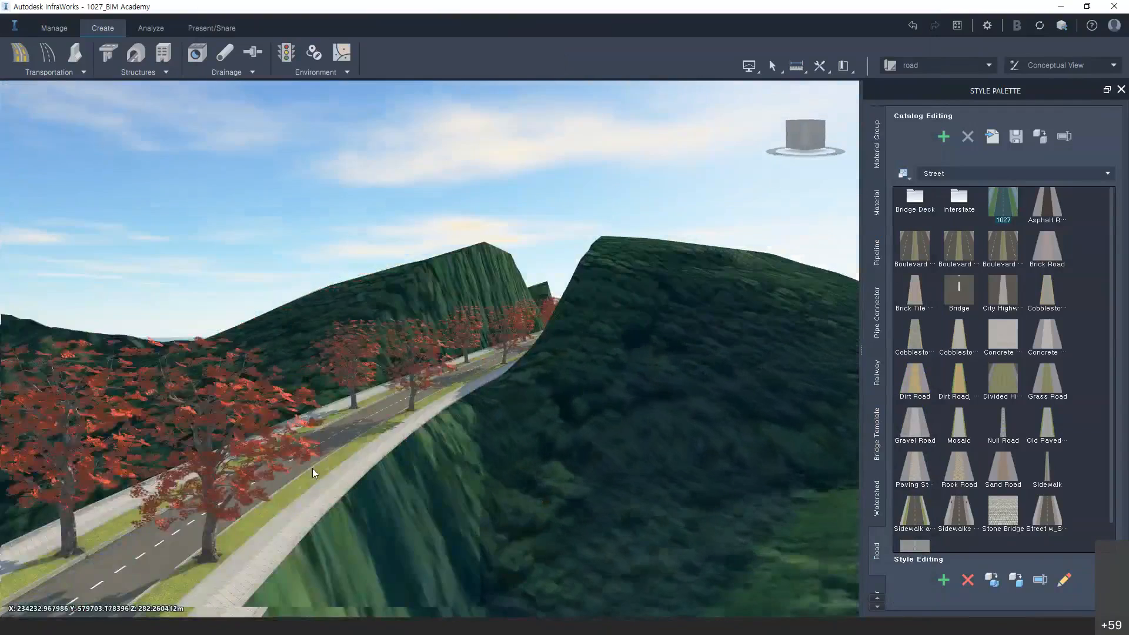
scroll(320, 483, down, 2)
middle_drag(320, 482, 644, 130)
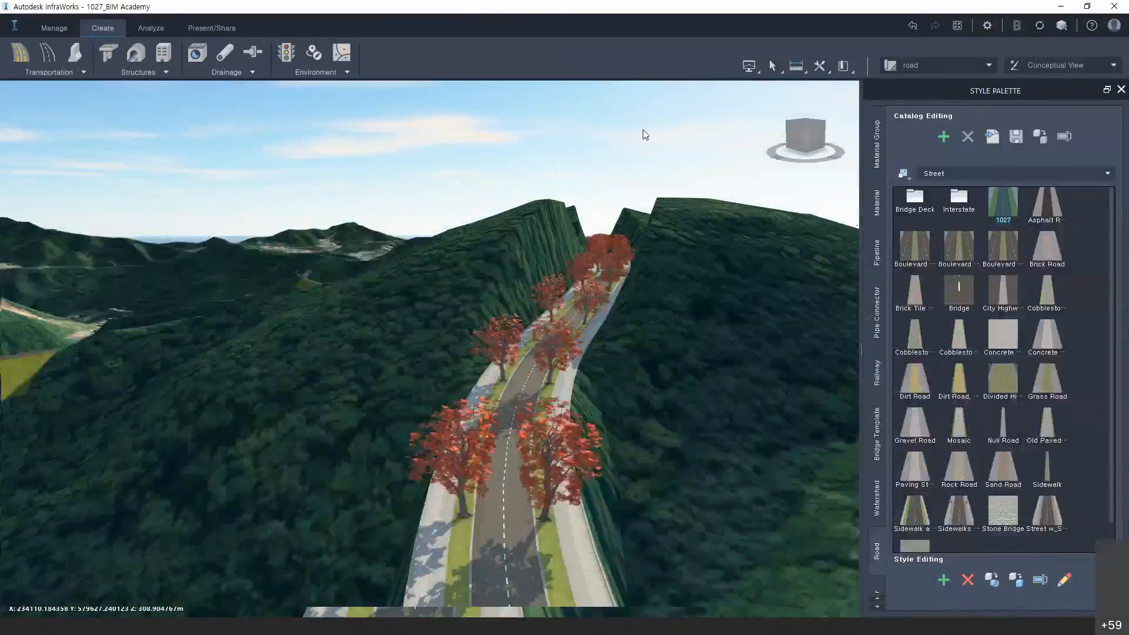
Convert the 1027-styled road crossing the forested hills to a component road
drag(513, 426, 471, 467)
click(485, 476)
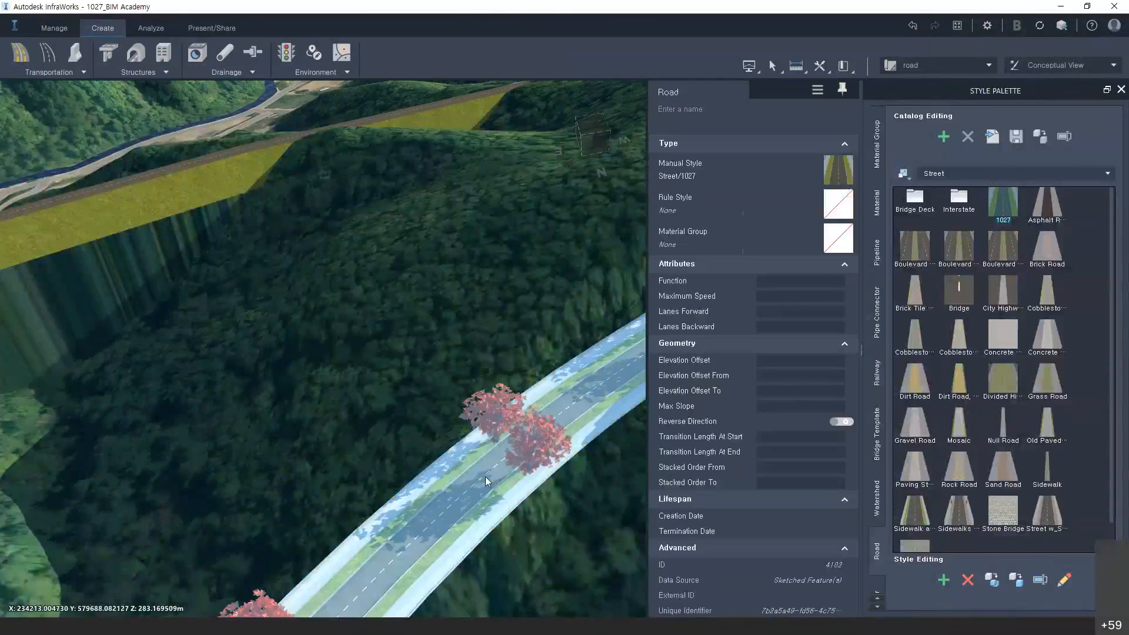
right_click(485, 477)
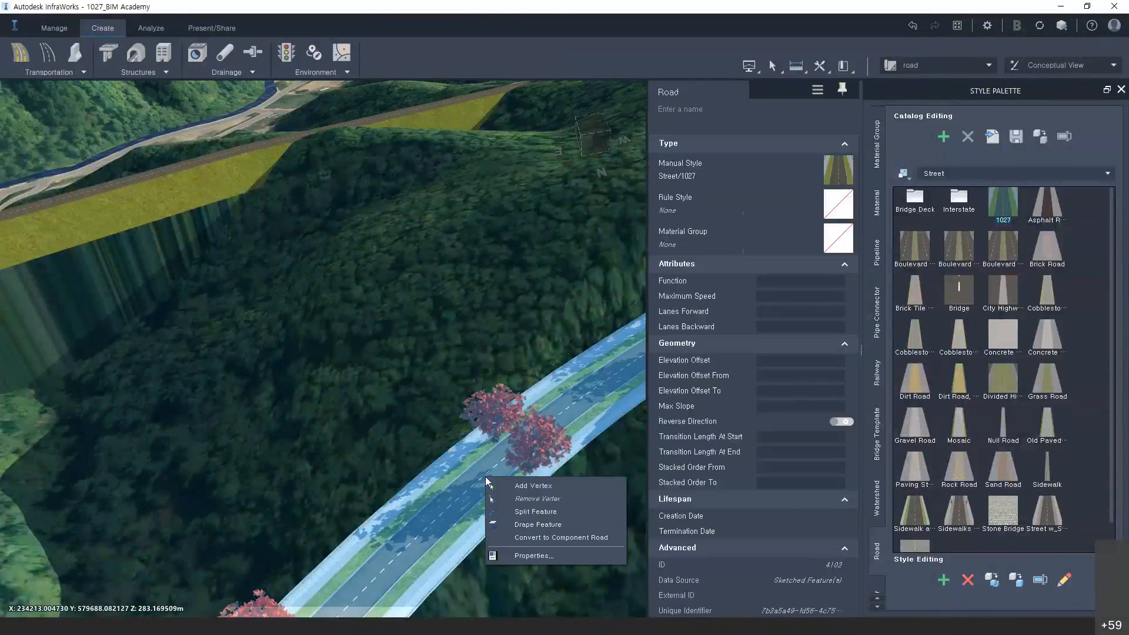
click(565, 539)
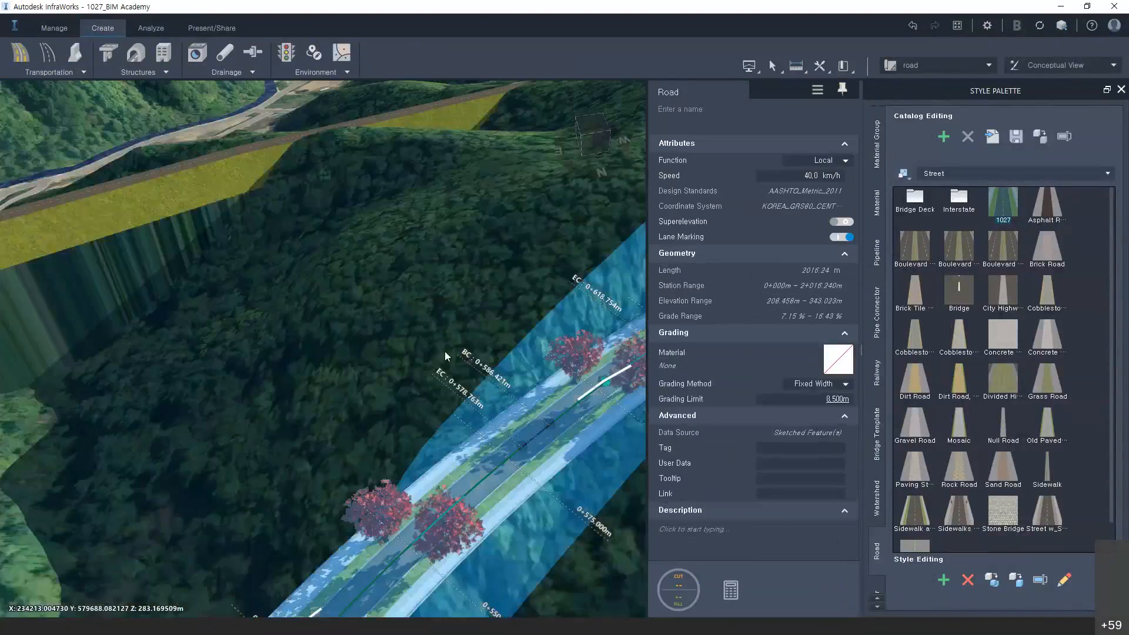
key(Escape)
Raise the first intermediate grade point of the tree-lined component road in its Profile View and close the profile
drag(430, 429, 516, 407)
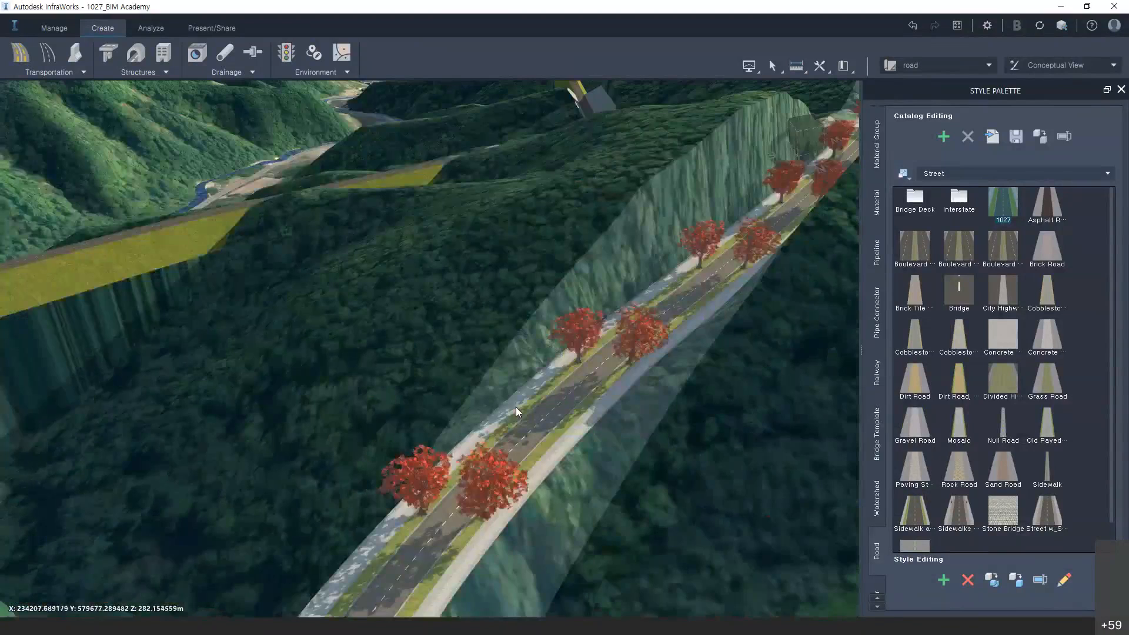
click(516, 407)
click(749, 67)
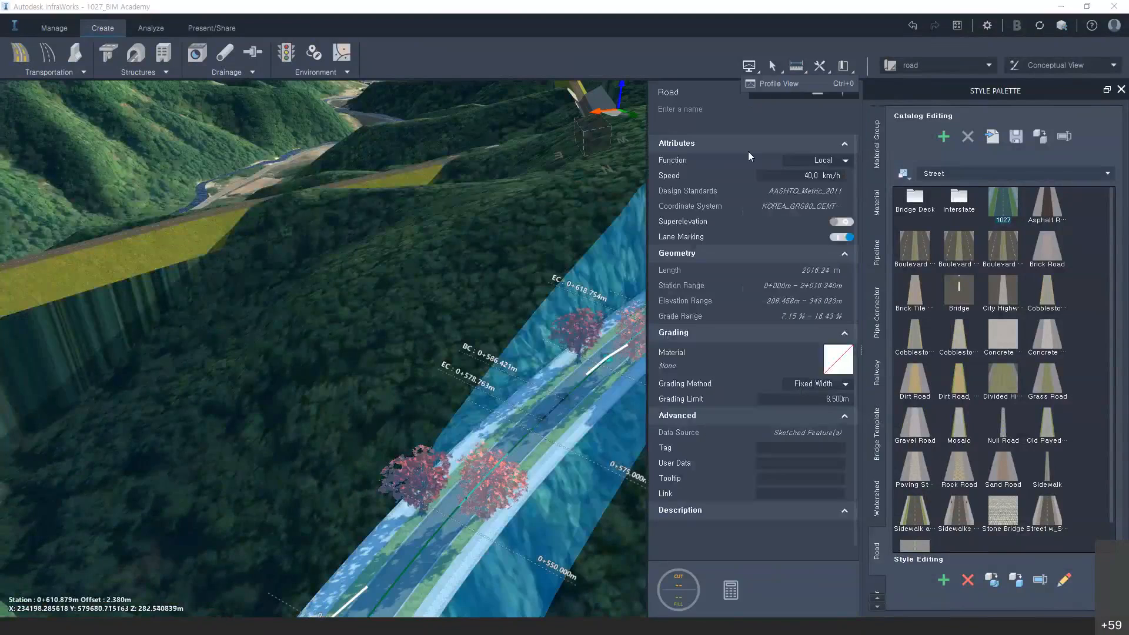
click(773, 87)
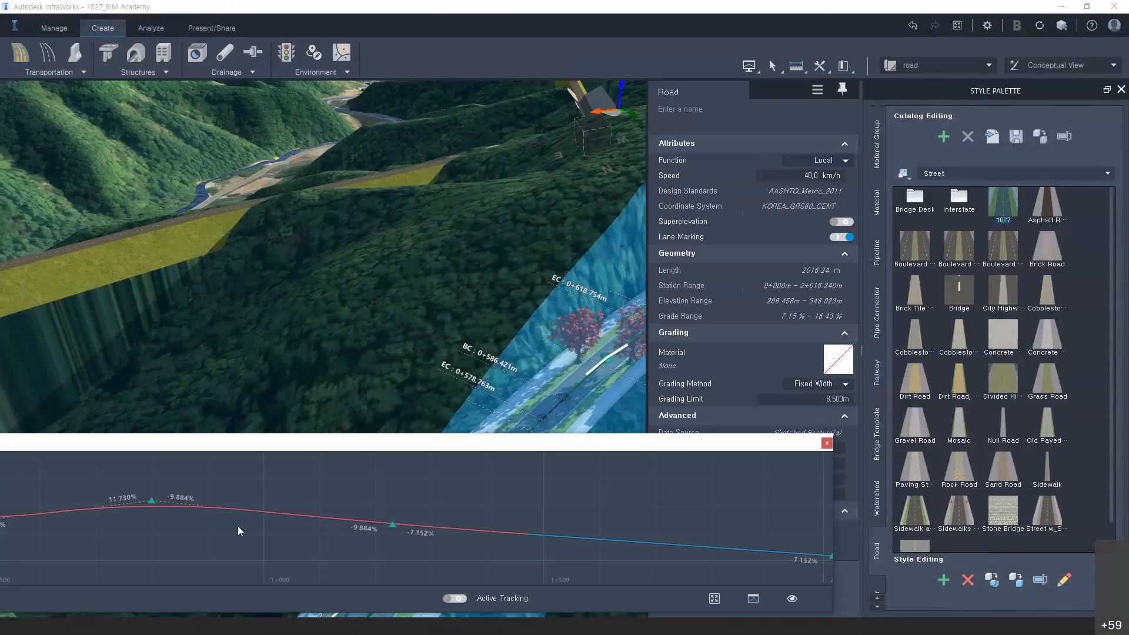
scroll(262, 562, down, 5)
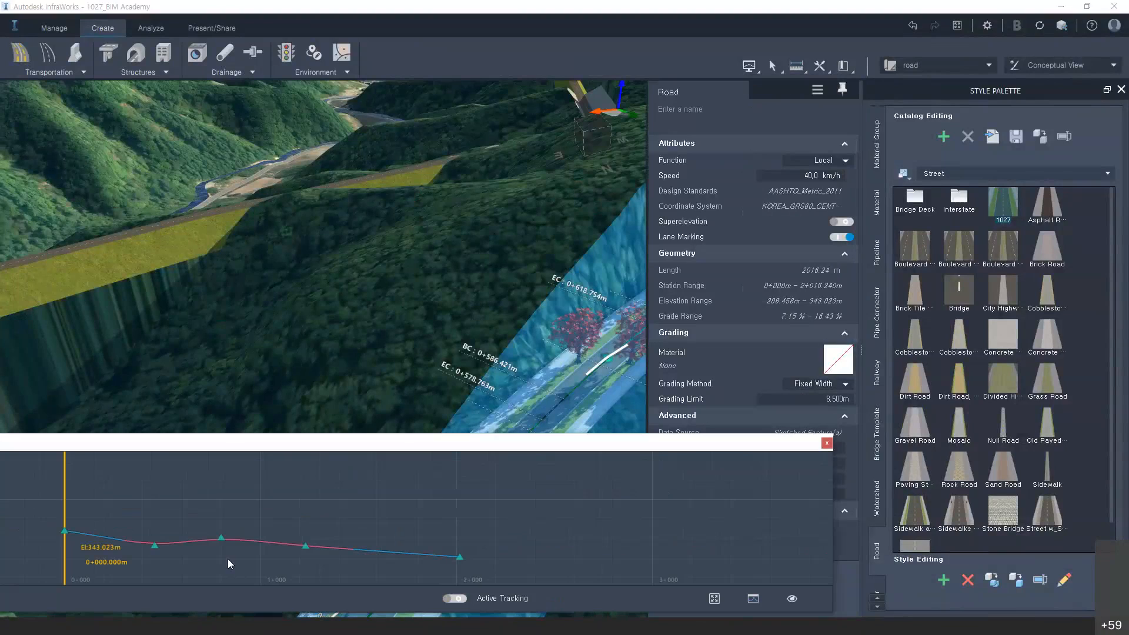
drag(155, 544, 155, 538)
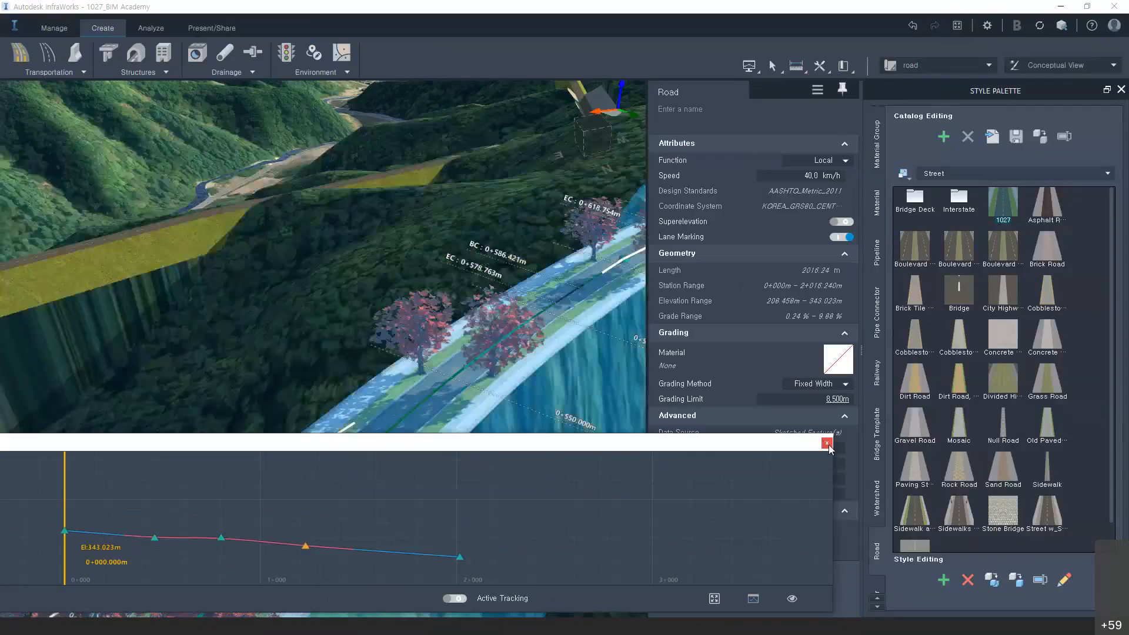
click(827, 445)
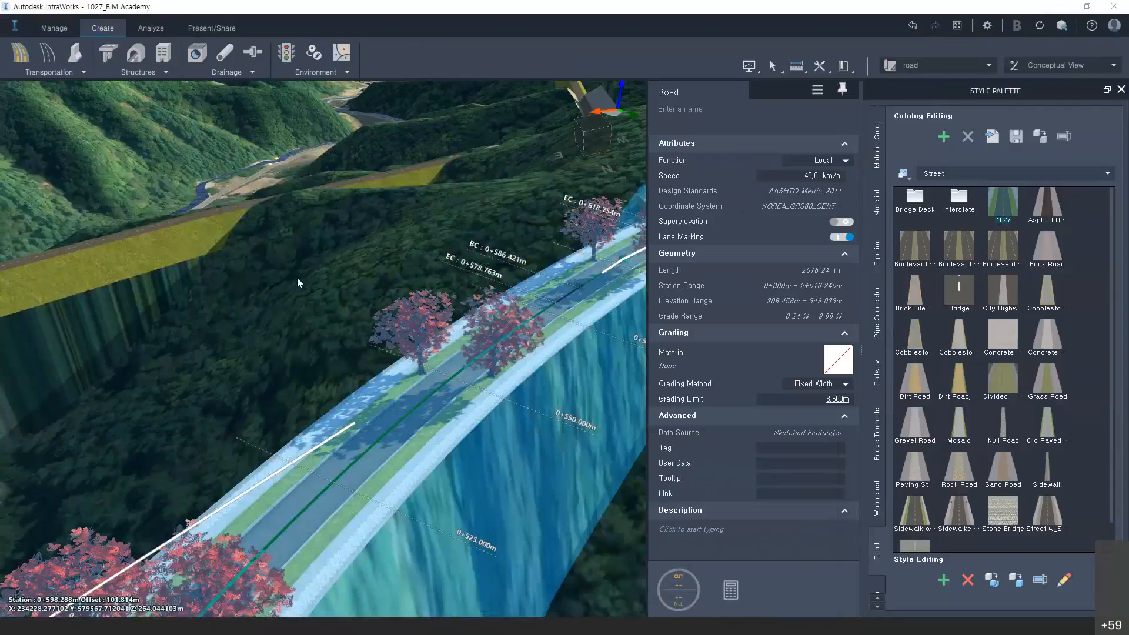
Set the road's grading method to Fixed Slope with cut and fill slopes of 1:1
click(792, 384)
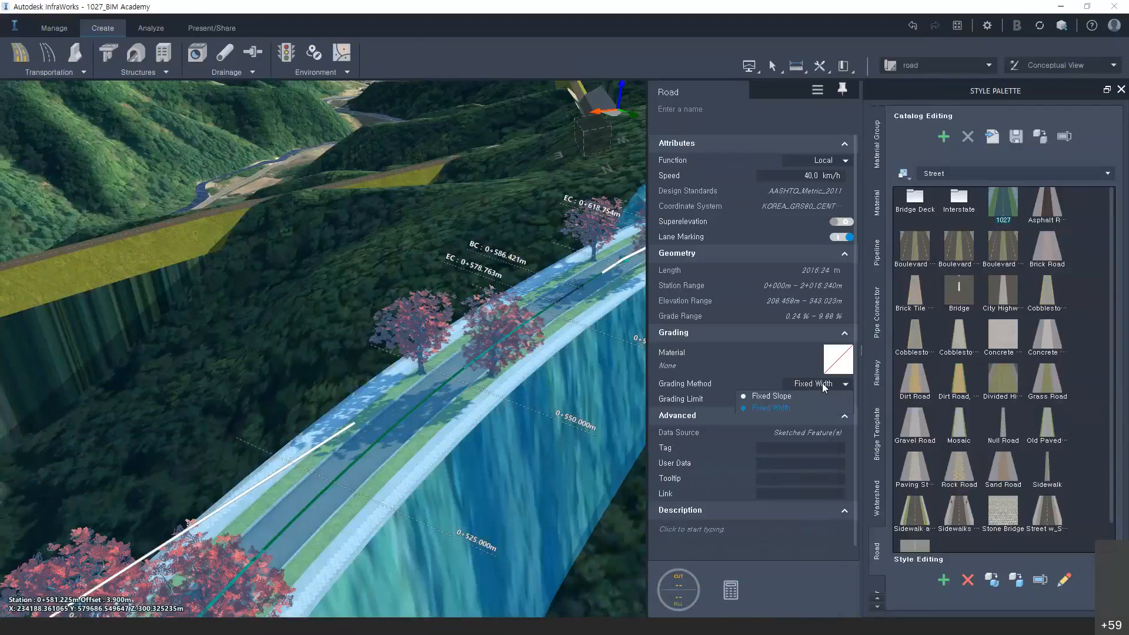
click(770, 398)
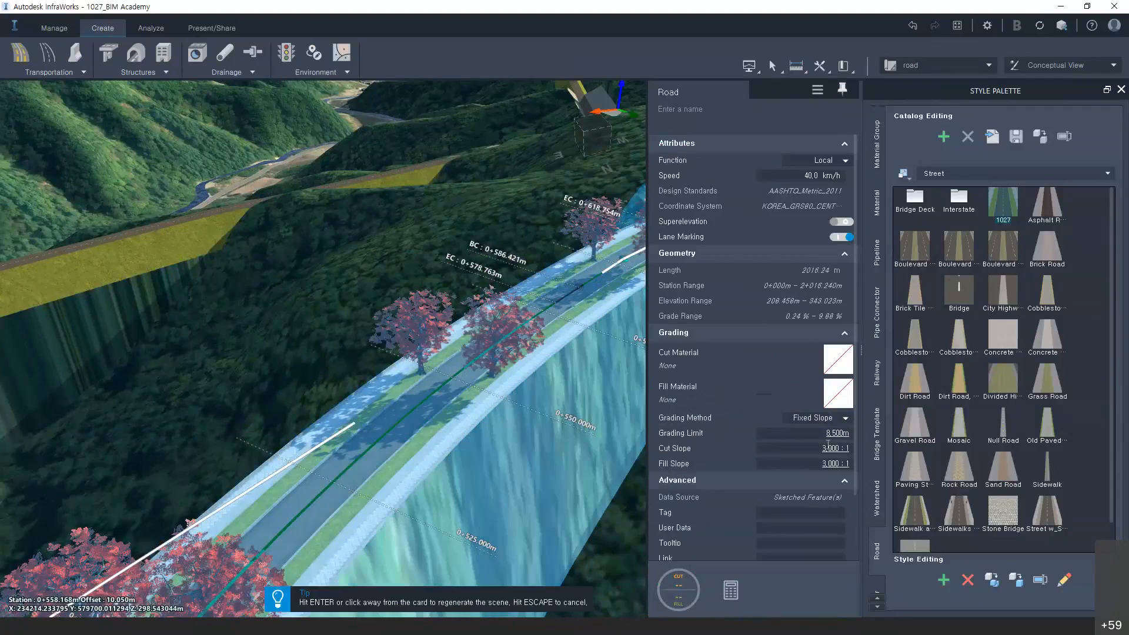
click(824, 448)
text(1)
click(806, 463)
text(1)
click(799, 387)
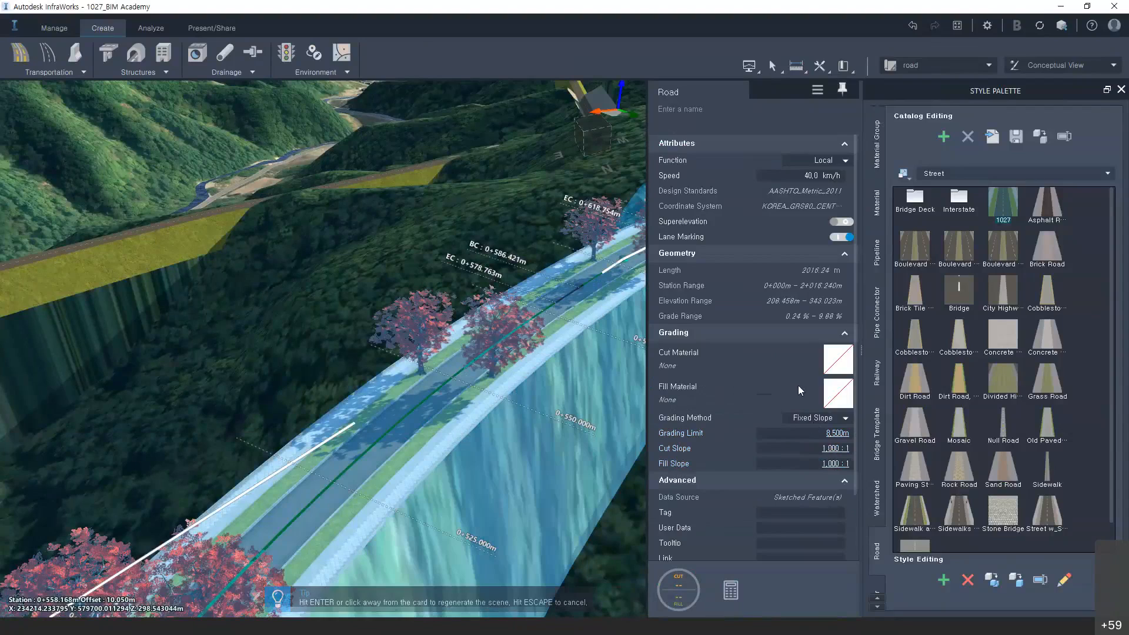
Assign Concrete as the road's cut material and Grass2 as its fill material, and regenerate the scene
click(798, 387)
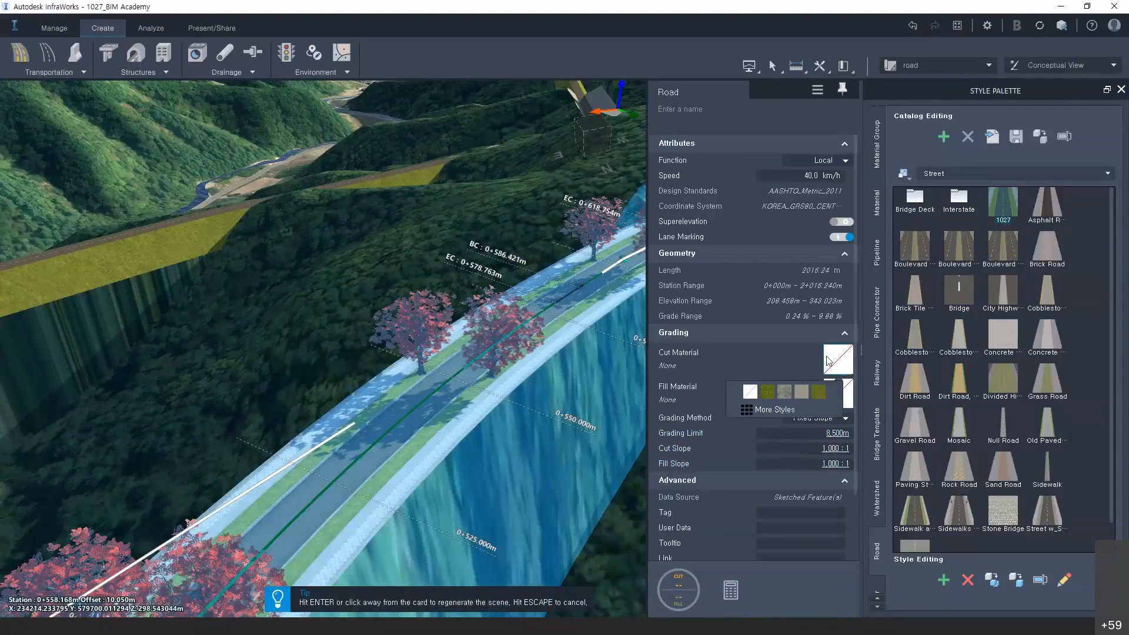
click(783, 393)
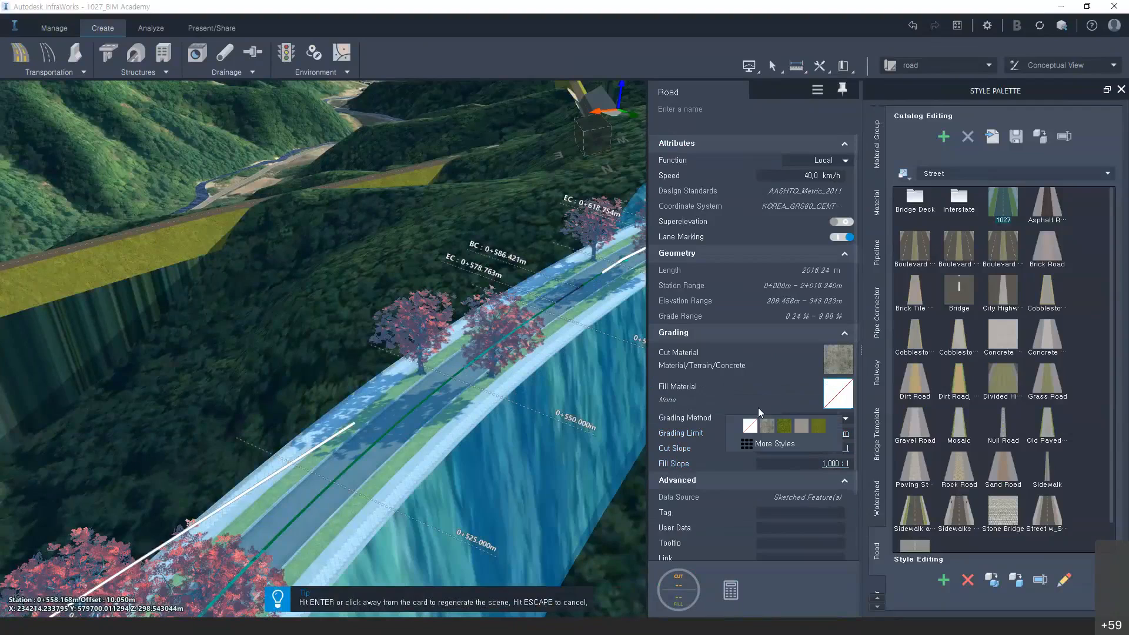
click(348, 372)
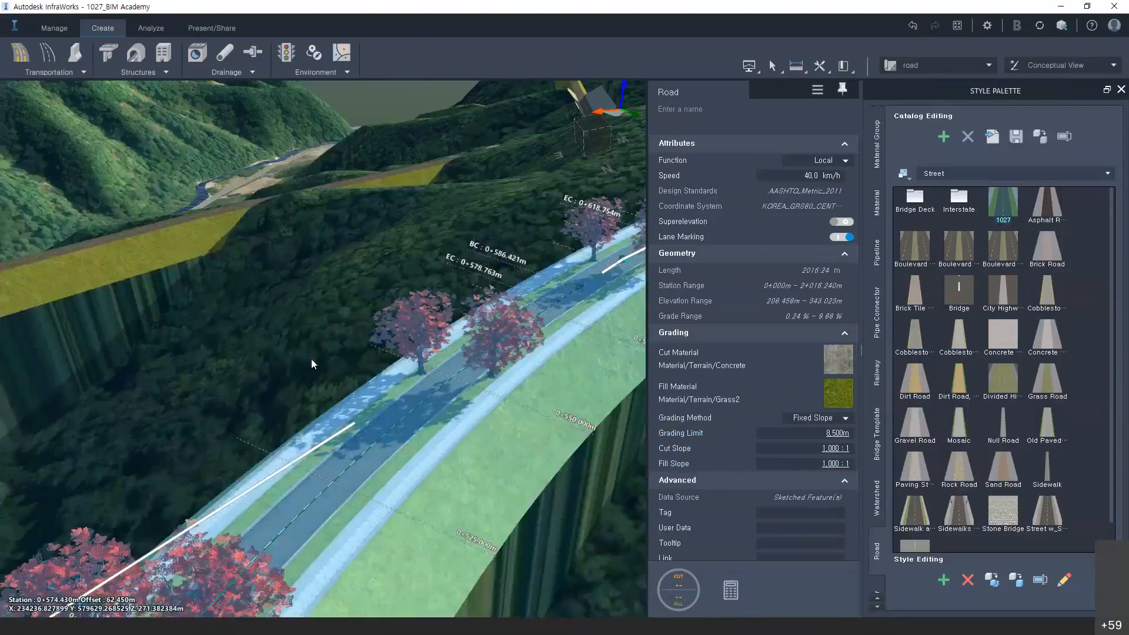
Examine the cut and fill slopes along the regraded tree-lined road and how they meet the surrounding terrain
drag(311, 359, 272, 360)
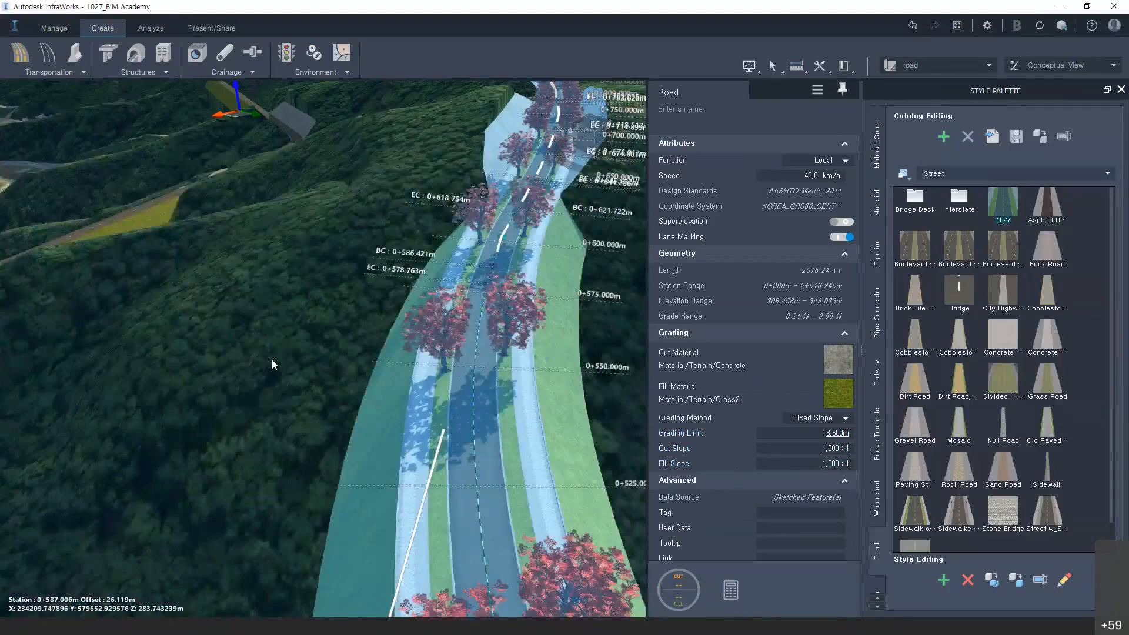
key(Escape)
middle_drag(478, 338, 440, 531)
drag(439, 532, 450, 443)
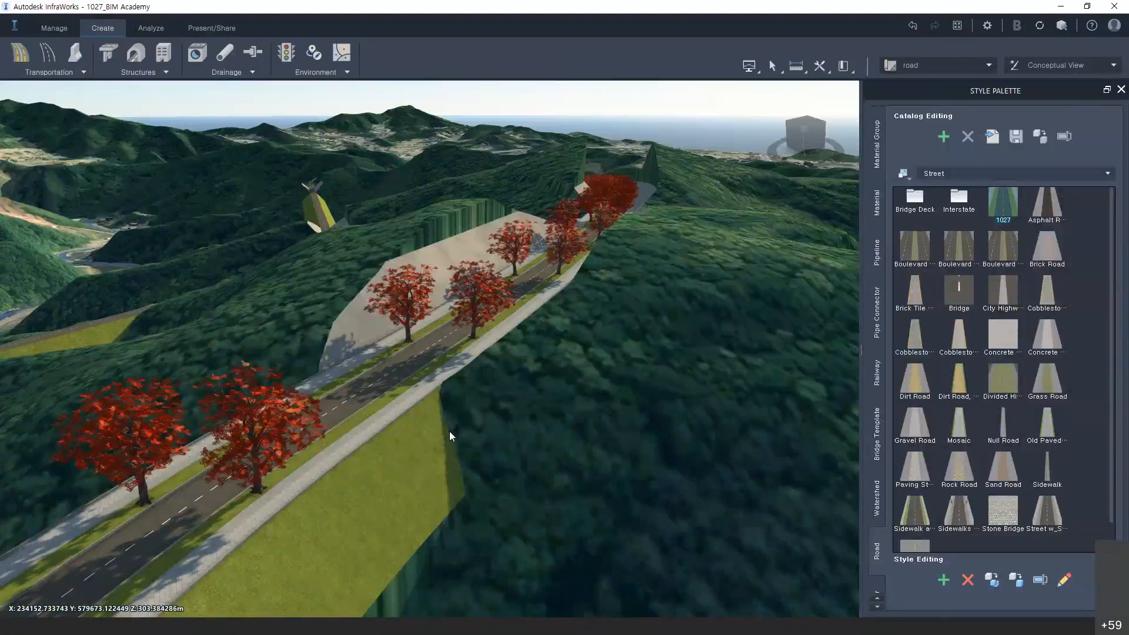
drag(450, 432, 518, 421)
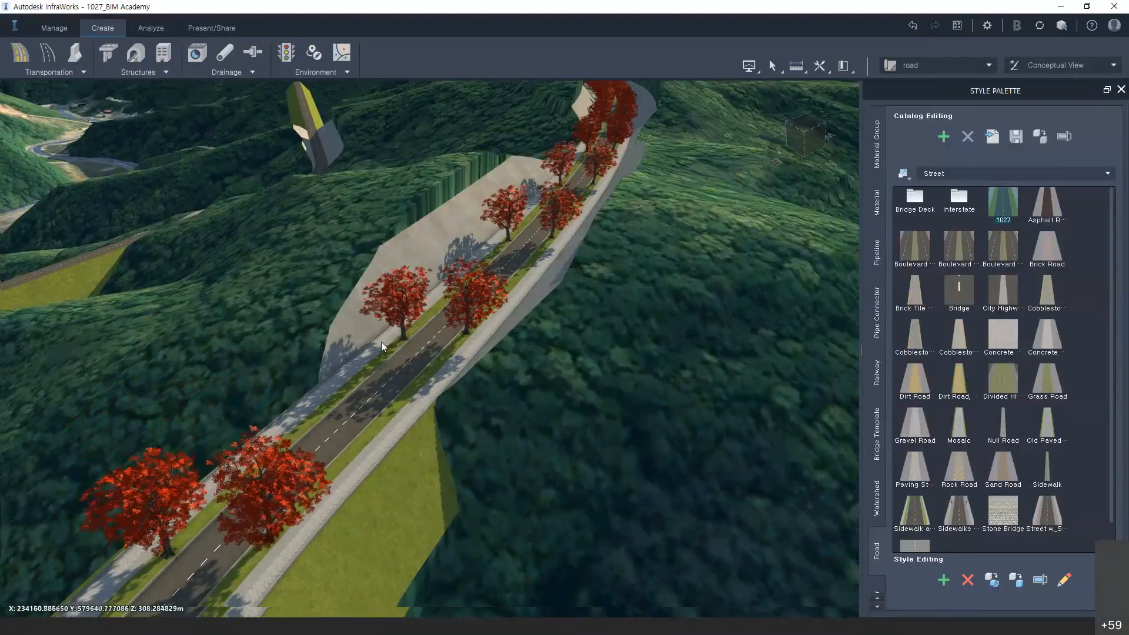
scroll(445, 340, down, 3)
drag(445, 336, 487, 427)
scroll(489, 413, down, 3)
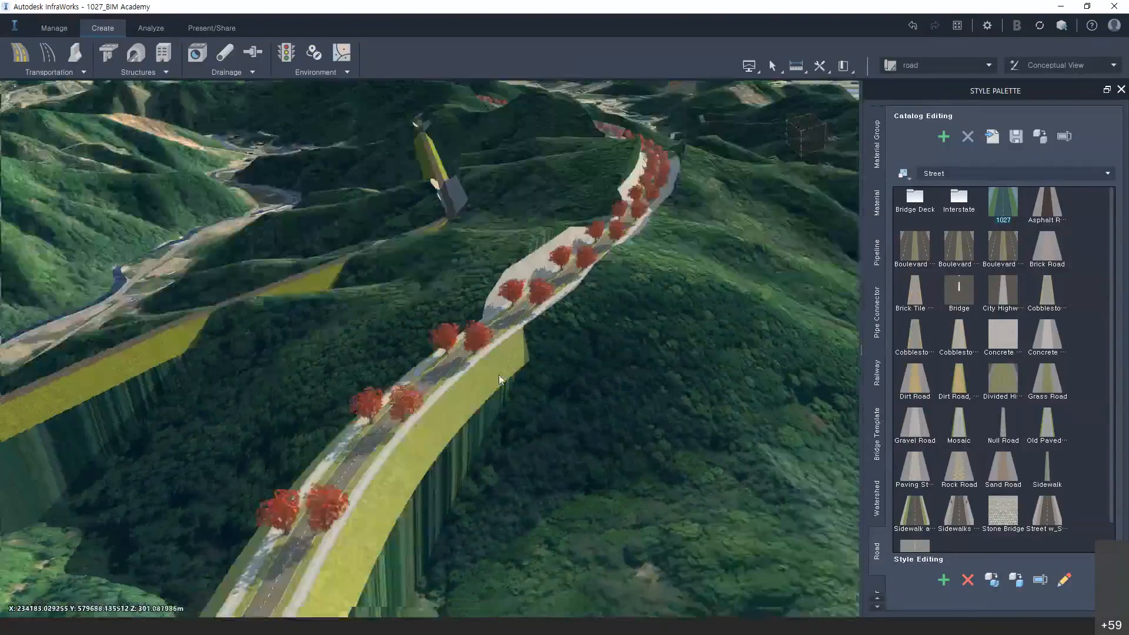
drag(498, 376, 502, 352)
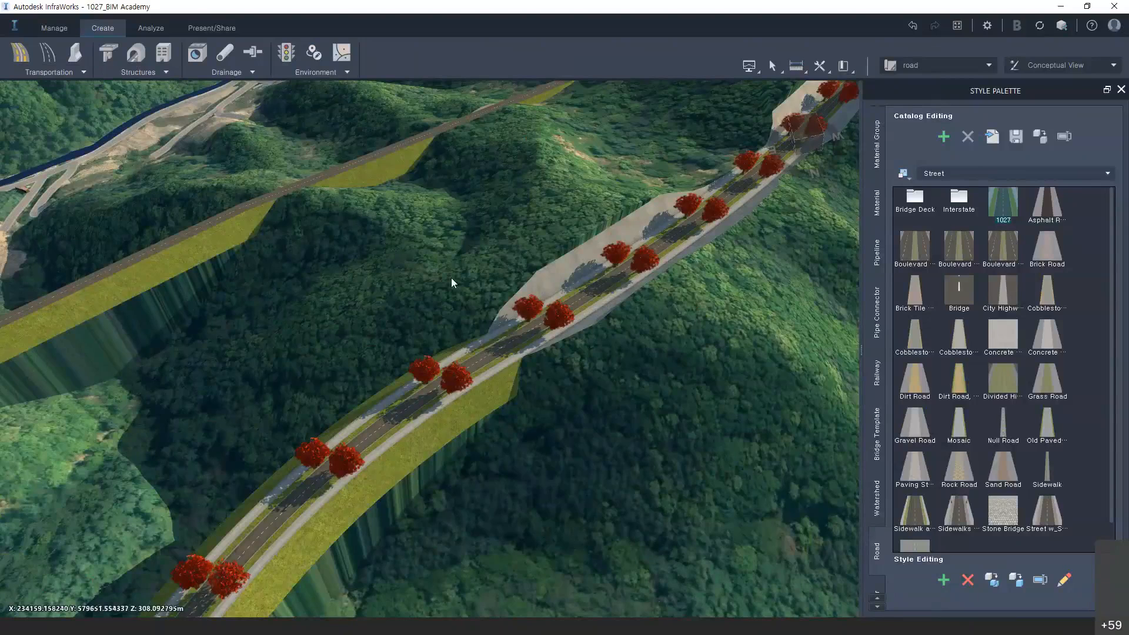
drag(451, 278, 450, 289)
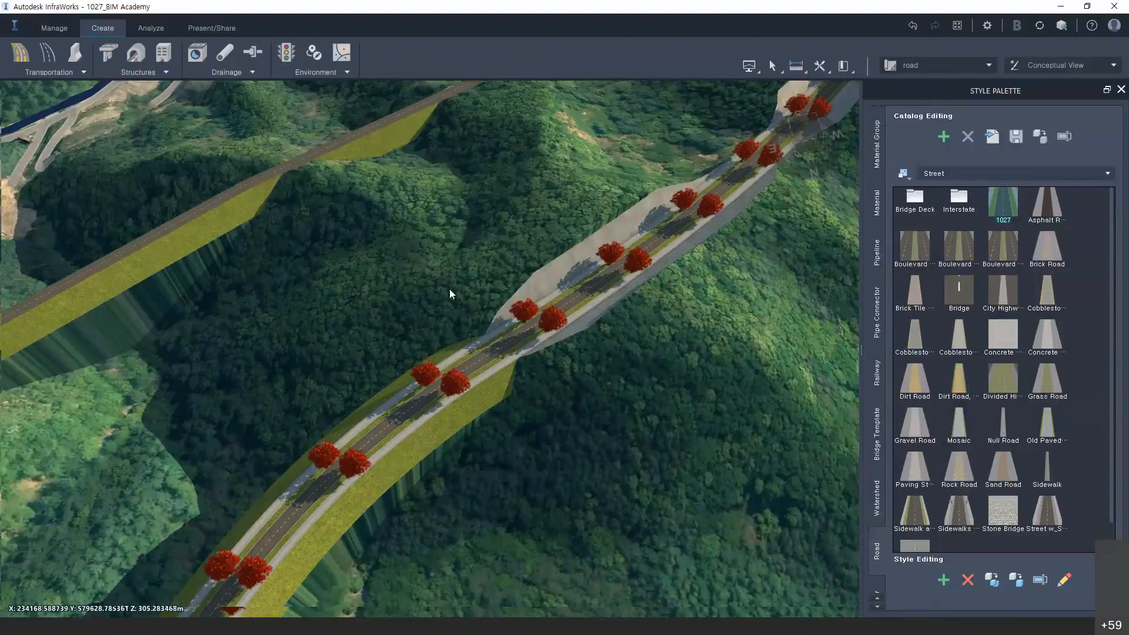
scroll(450, 288, down, 5)
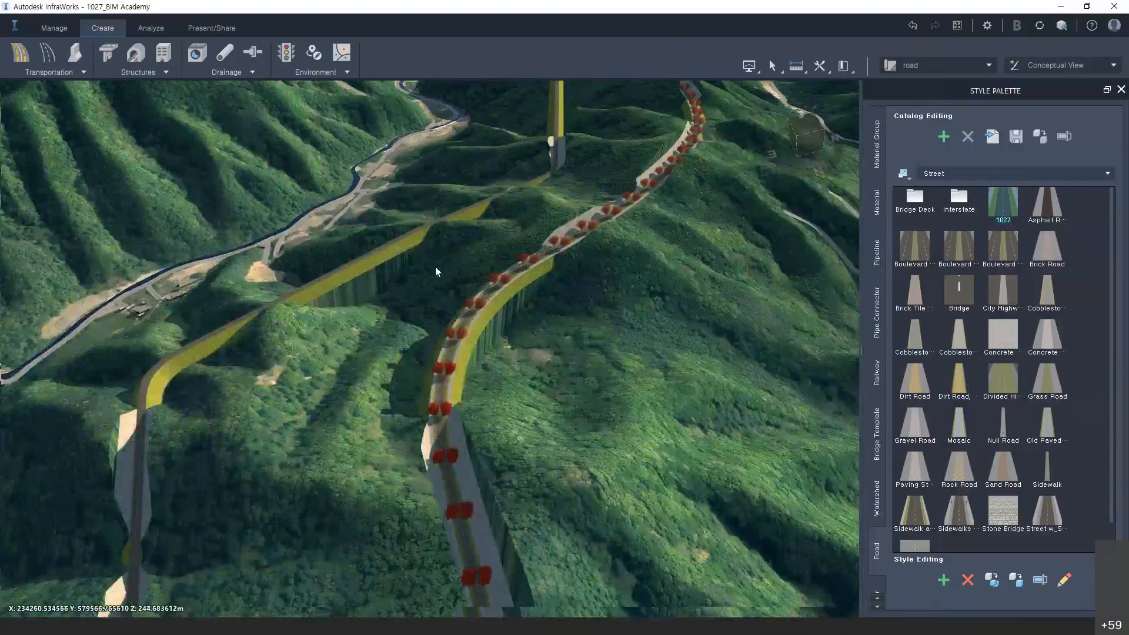
drag(435, 267, 450, 250)
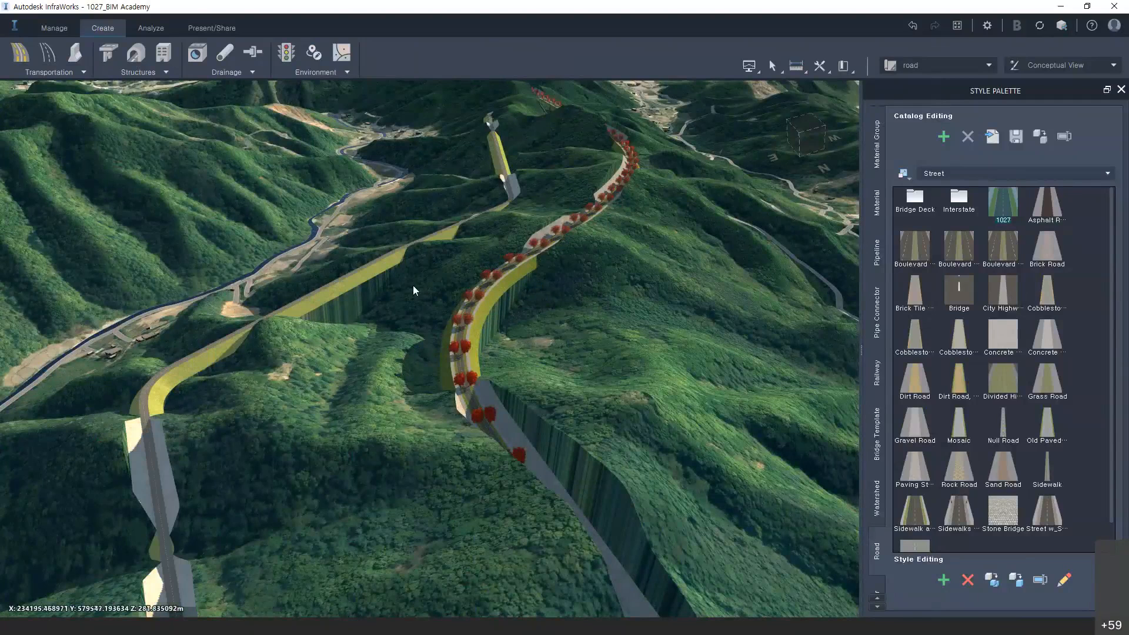
Replace the treeless neighbouring road's assembly with the Four Lane Divided style with sloped grass between about stations 0+668 and 0+730
drag(414, 291, 545, 323)
double_click(288, 403)
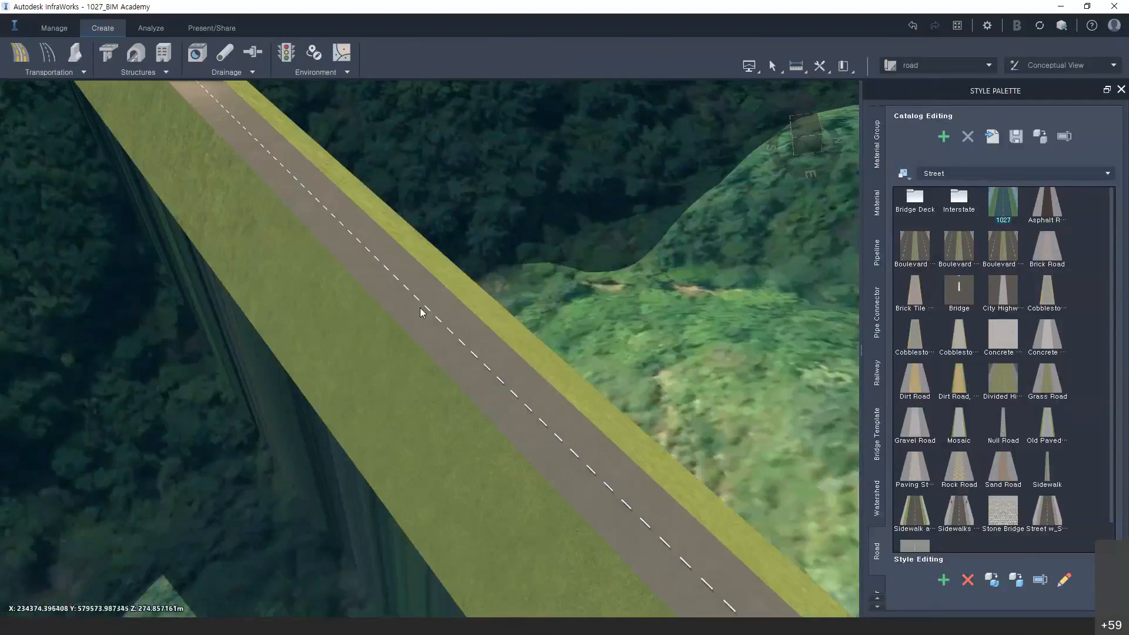
click(425, 305)
right_click(425, 305)
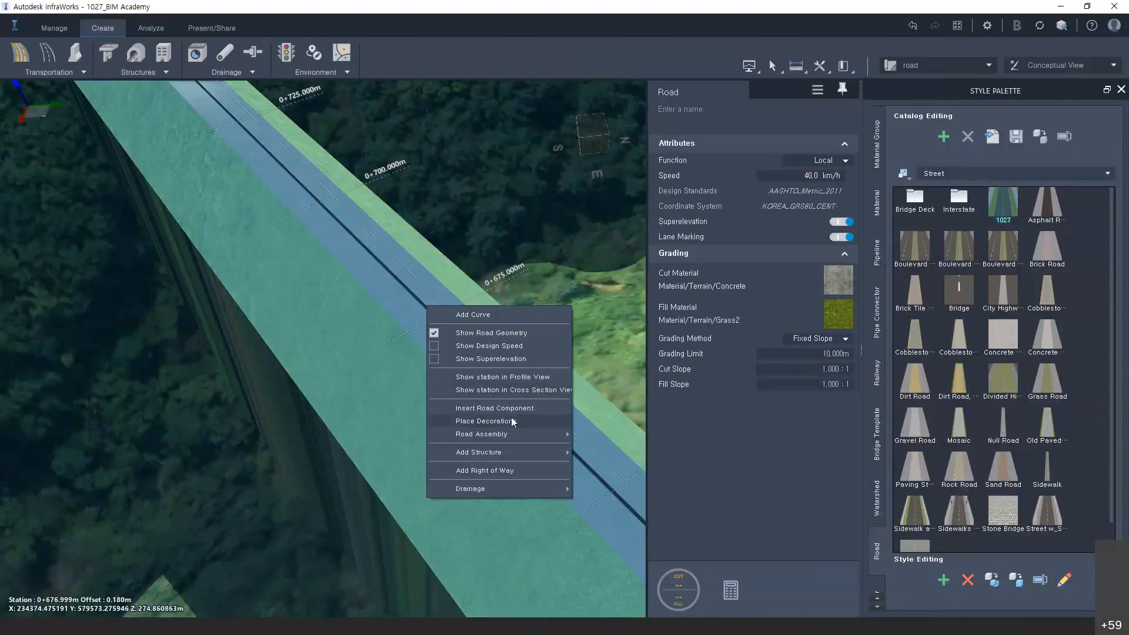
mouse_move(512, 434)
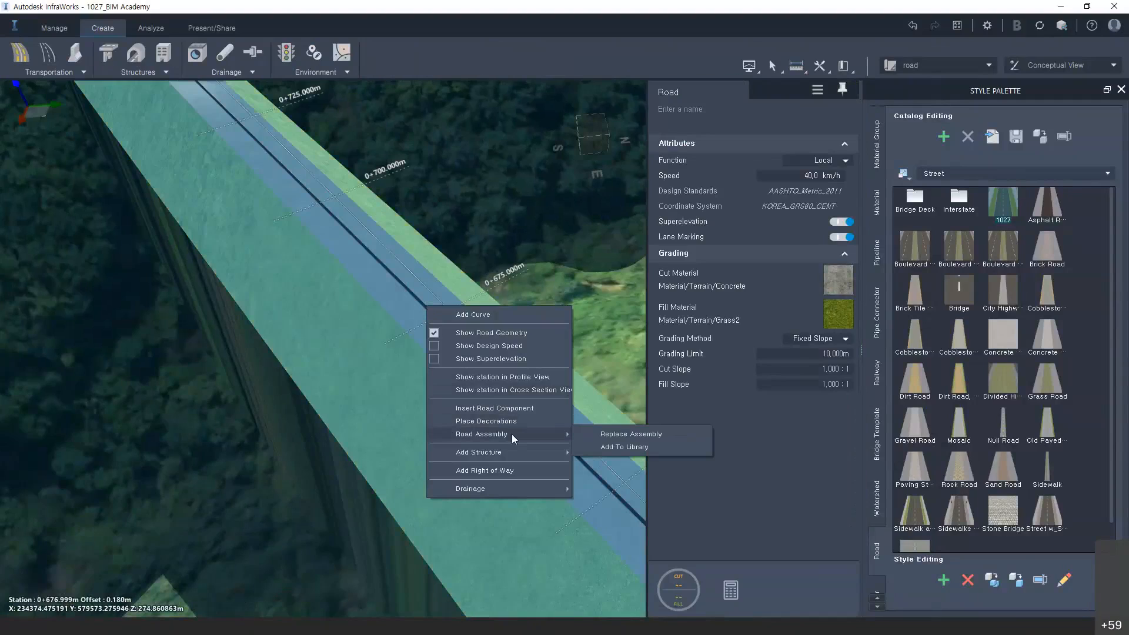
click(608, 435)
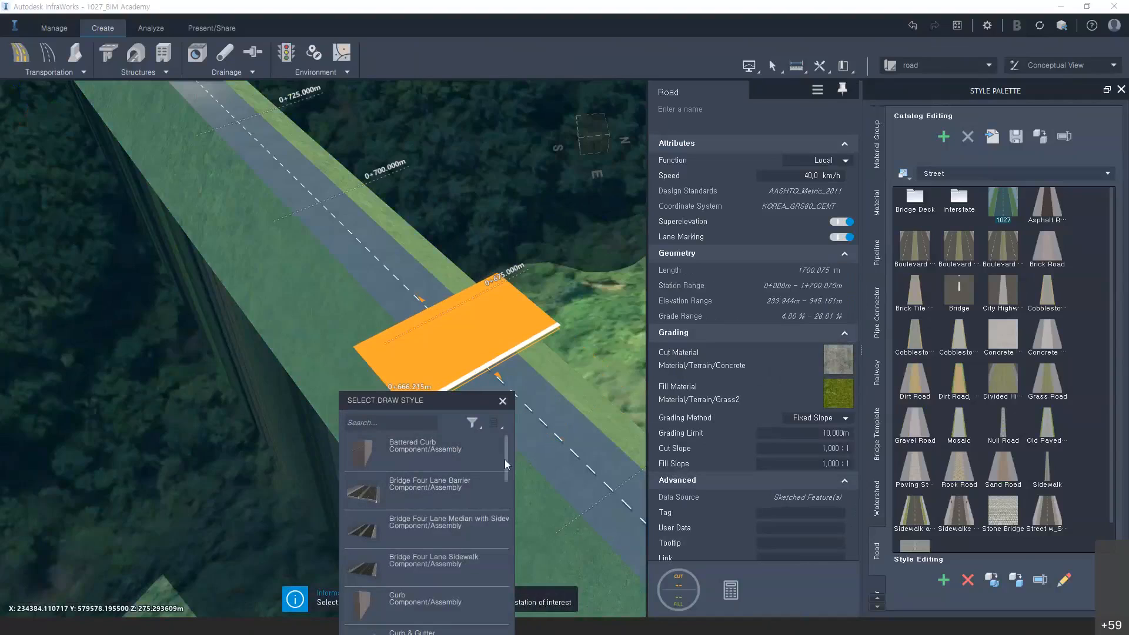
click(479, 358)
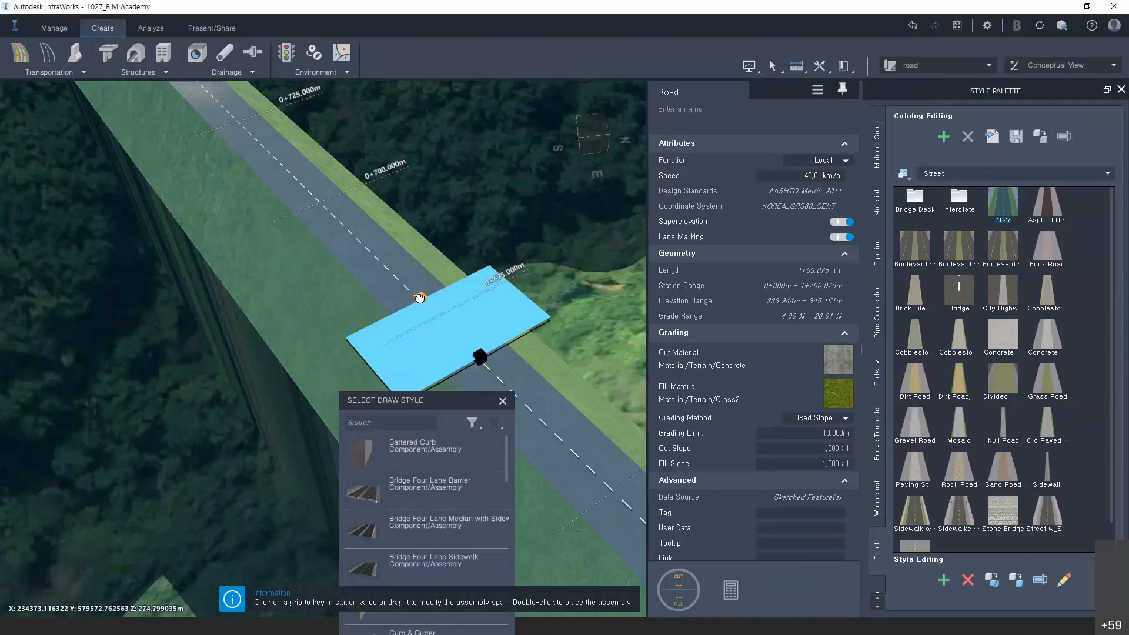
mouse_move(505, 463)
mouse_down()
mouse_move(507, 599)
mouse_move(509, 509)
mouse_move(500, 524)
mouse_up()
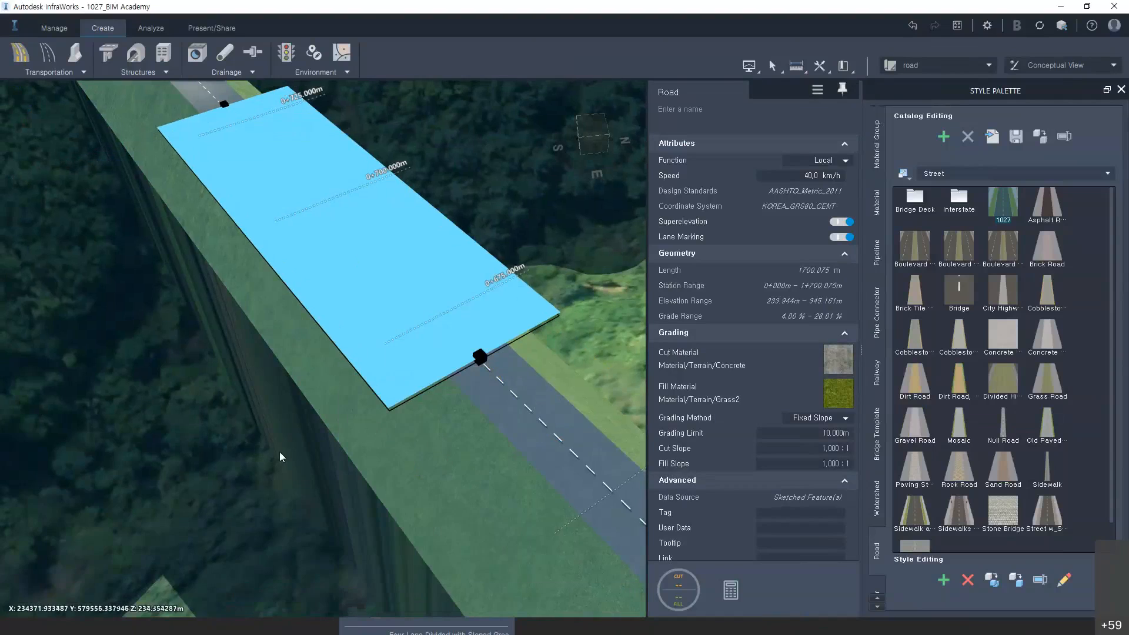
drag(280, 451, 88, 370)
double_click(508, 442)
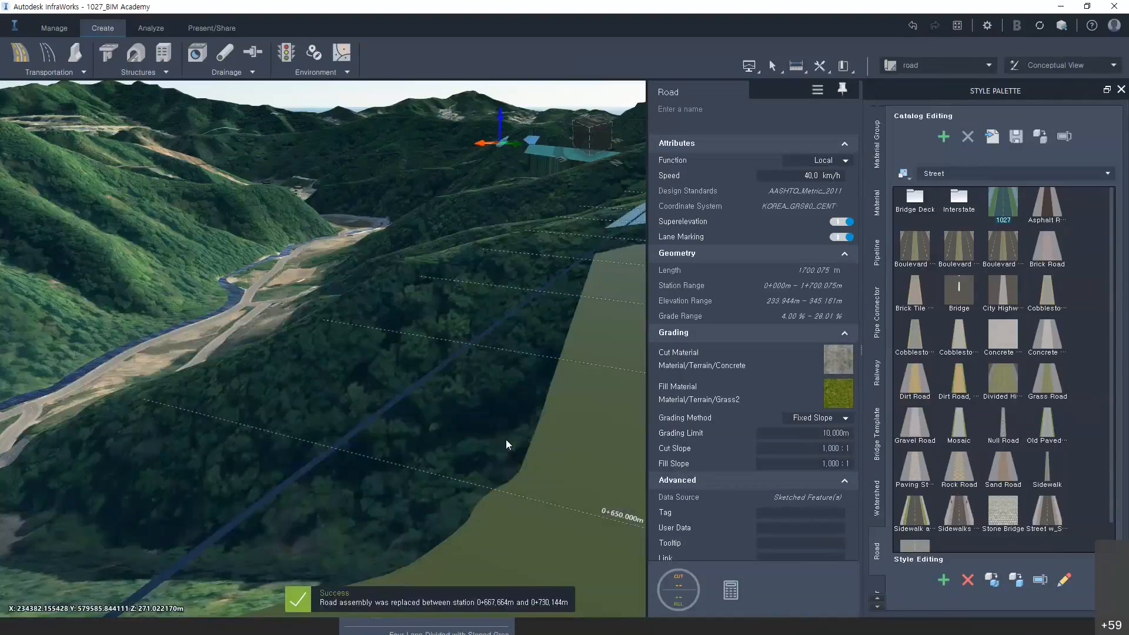
Turn on Transition In for the outer lane on the fill-slope side of the replaced four-lane section
click(492, 453)
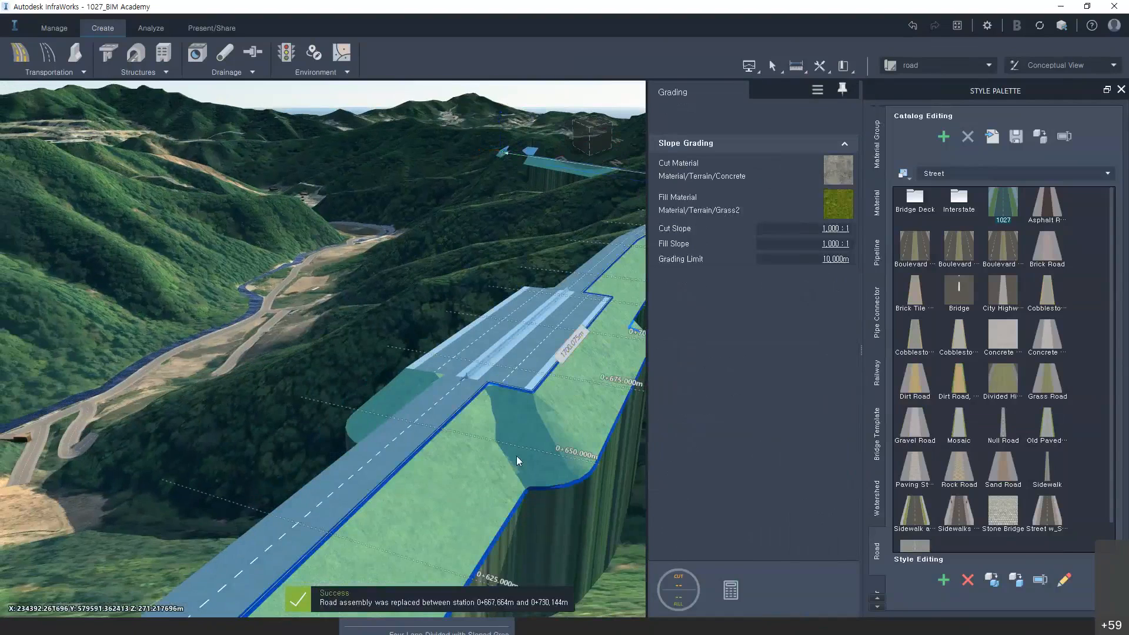
drag(516, 456, 493, 457)
click(492, 486)
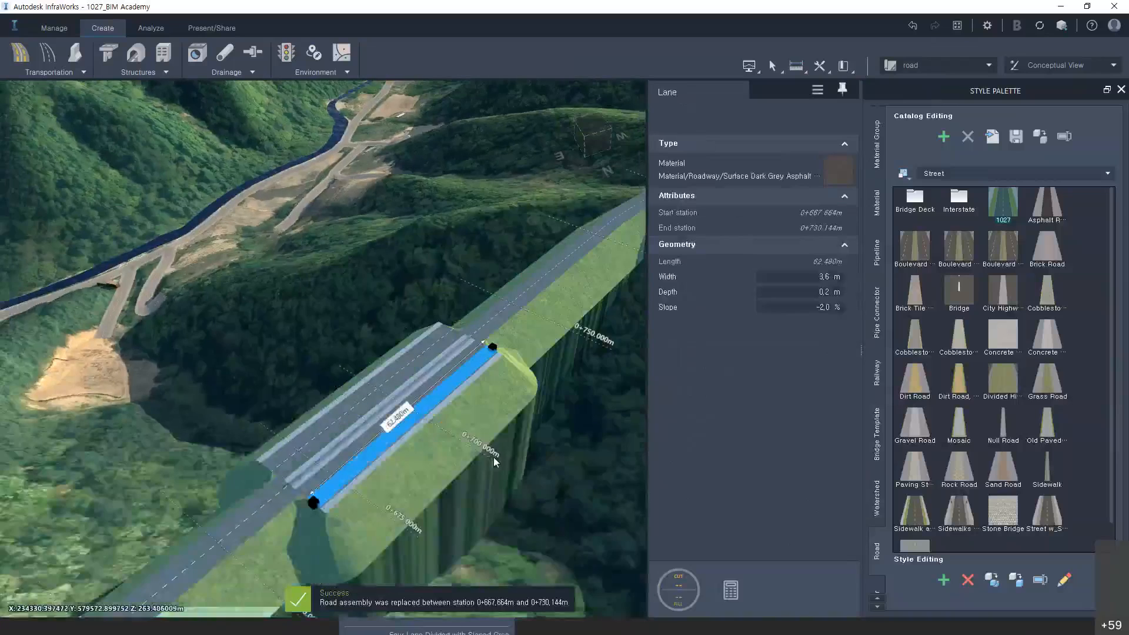
scroll(471, 359, up, 3)
drag(471, 359, 457, 386)
scroll(484, 346, up, 2)
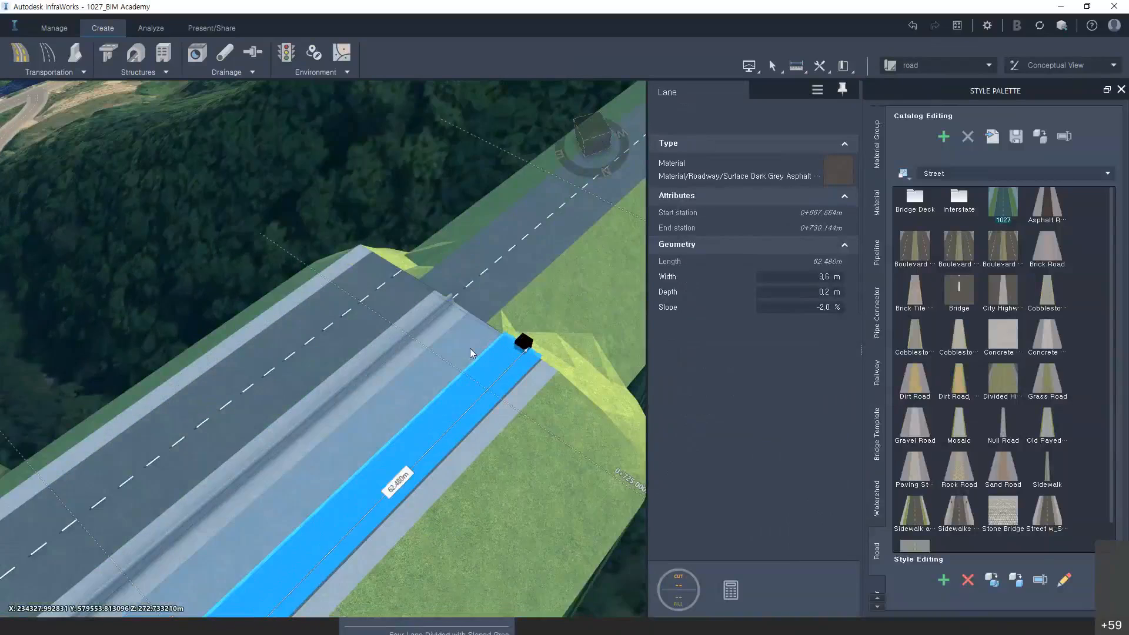
right_click(511, 364)
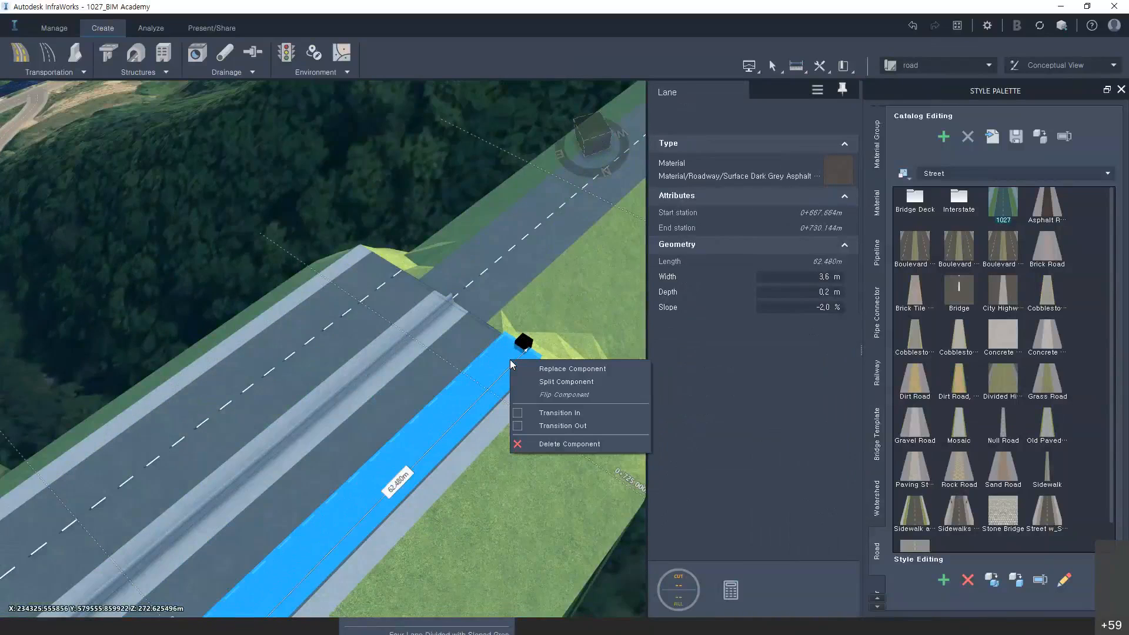
click(550, 414)
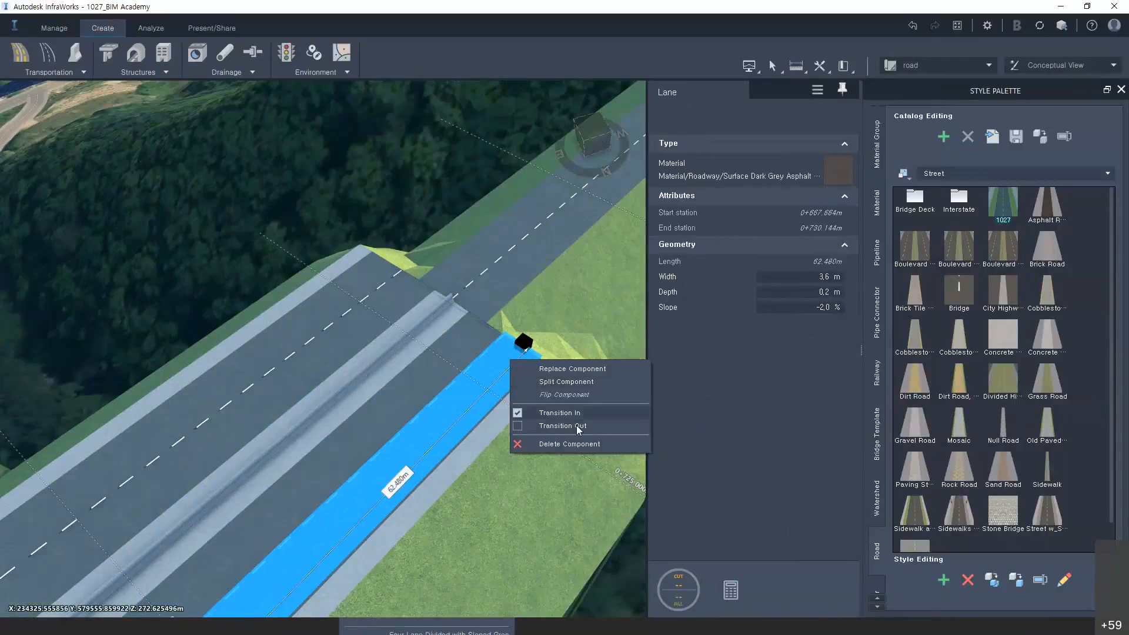
Turn on Transition Out for the selected outer lane so it tapers near station 0+730 as well
click(518, 415)
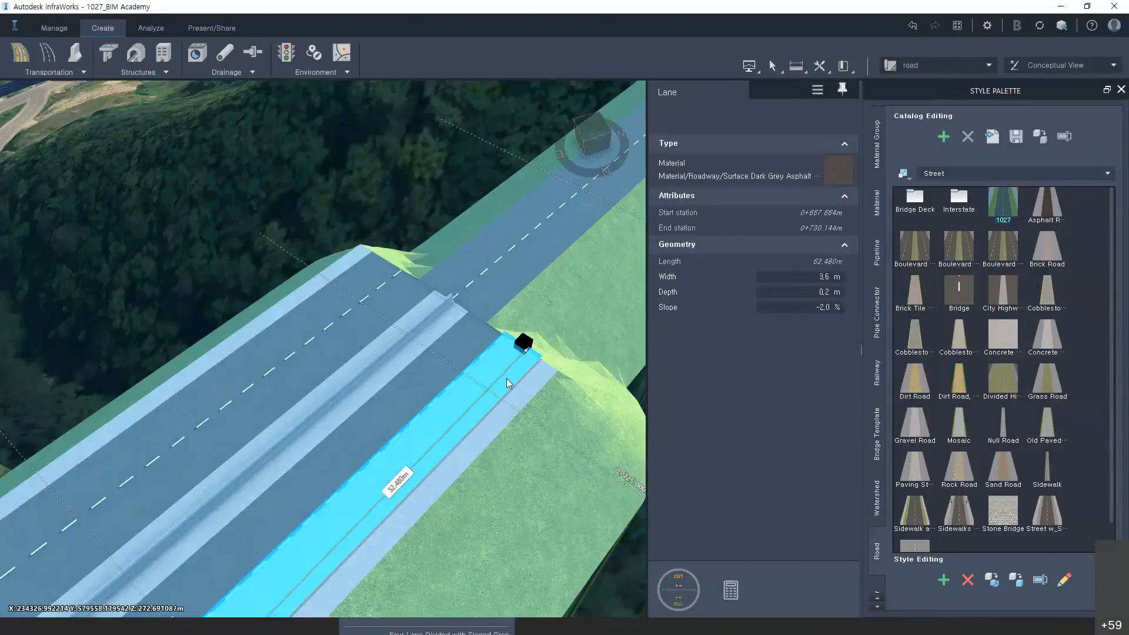
right_click(495, 374)
click(508, 439)
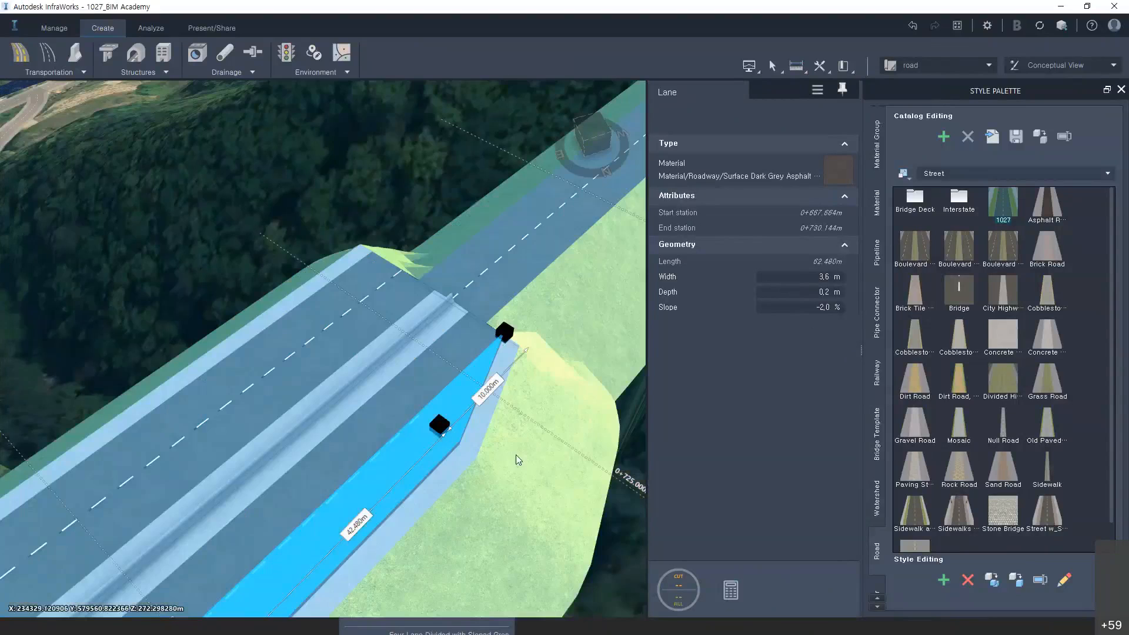
click(481, 482)
Turn on Transition Out for the opposite outer lane of the four-lane section, across the median
middle_drag(256, 334, 373, 456)
click(373, 457)
right_click(372, 457)
click(382, 524)
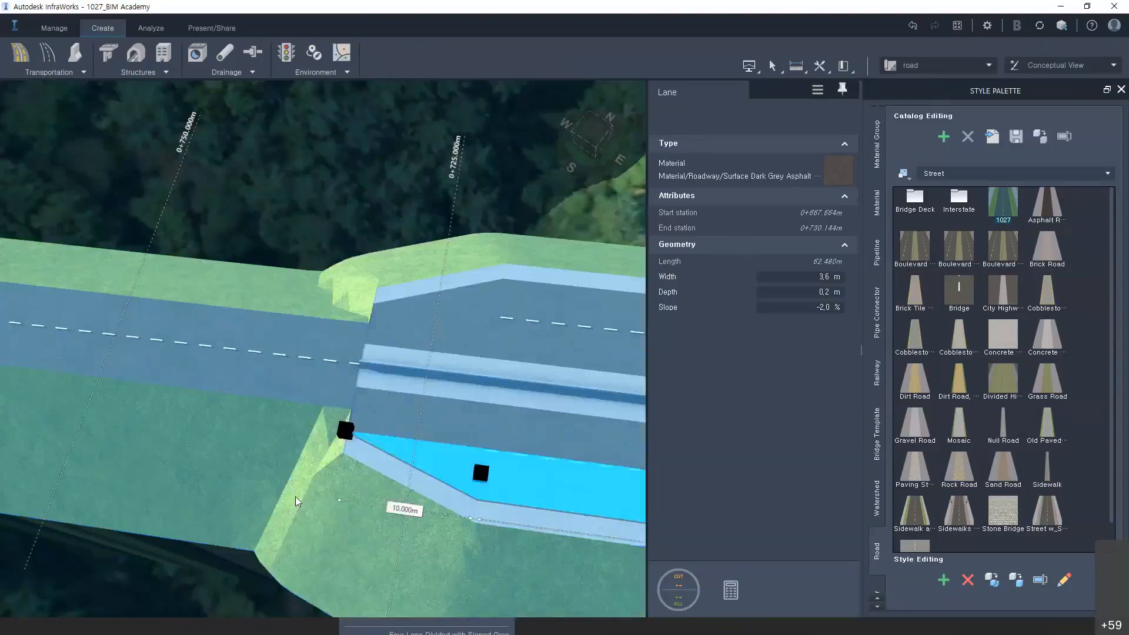
Examine the tapered lanes and side slopes where the four-lane section meets the two-lane road
click(295, 497)
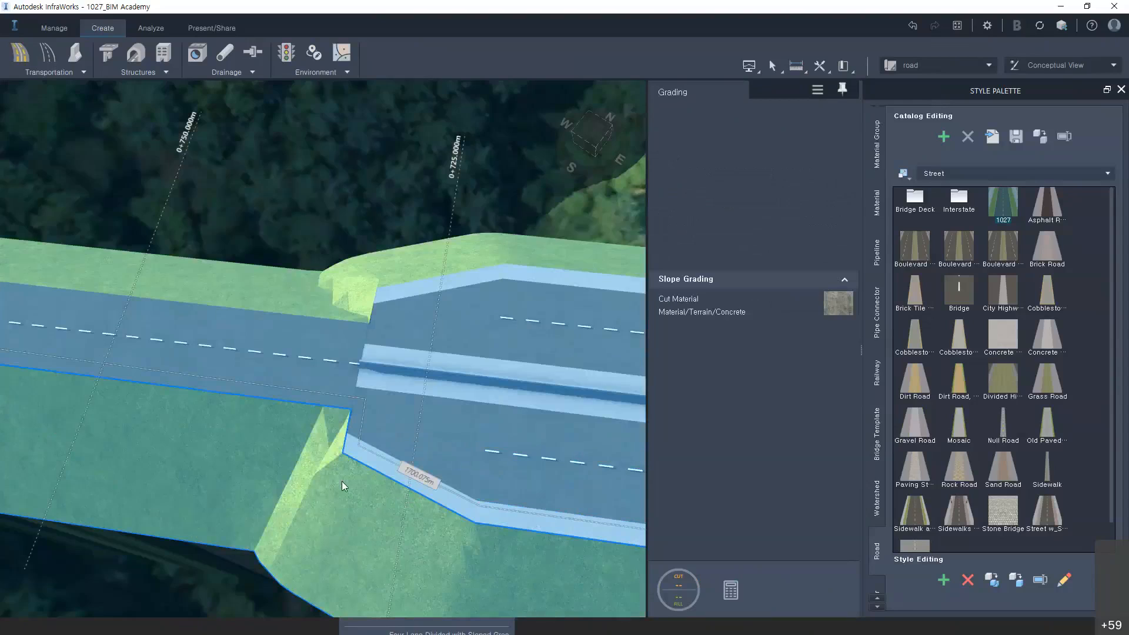
middle_drag(368, 481, 367, 400)
drag(367, 401, 401, 229)
key(Escape)
drag(451, 292, 449, 322)
scroll(454, 298, down, 3)
scroll(424, 288, down, 3)
middle_drag(424, 289, 519, 525)
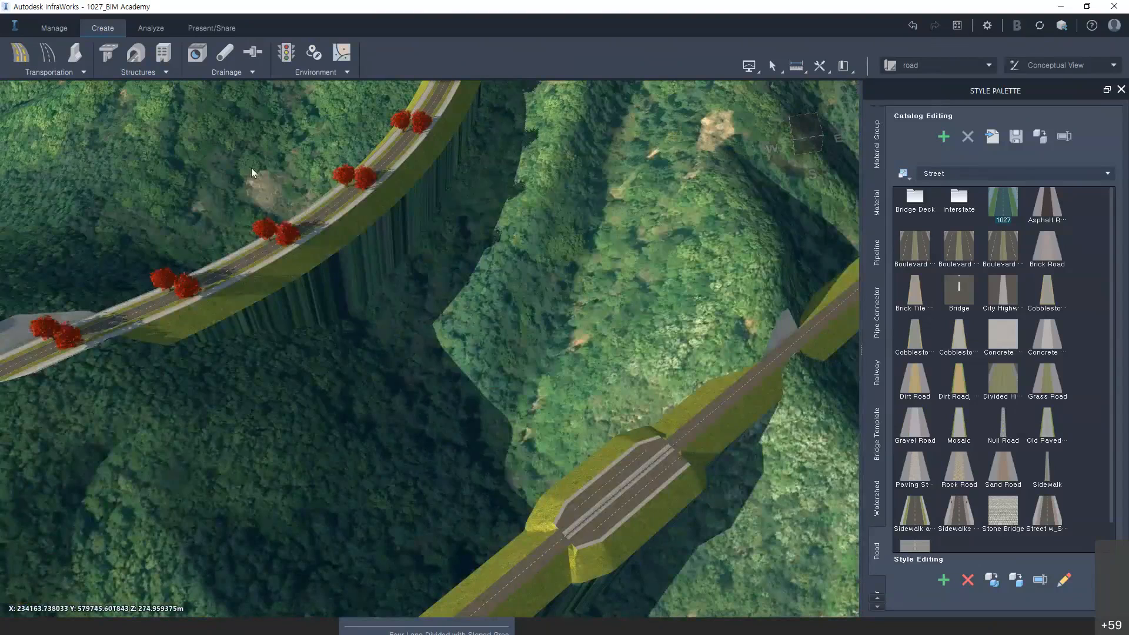
scroll(676, 554, up, 5)
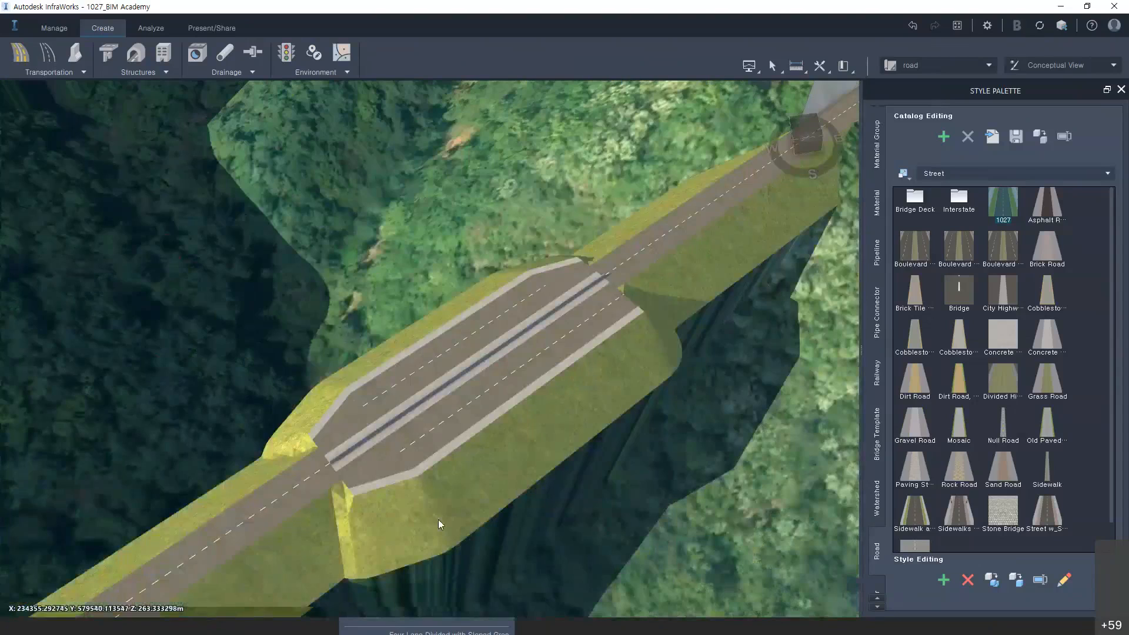
middle_drag(439, 519, 509, 351)
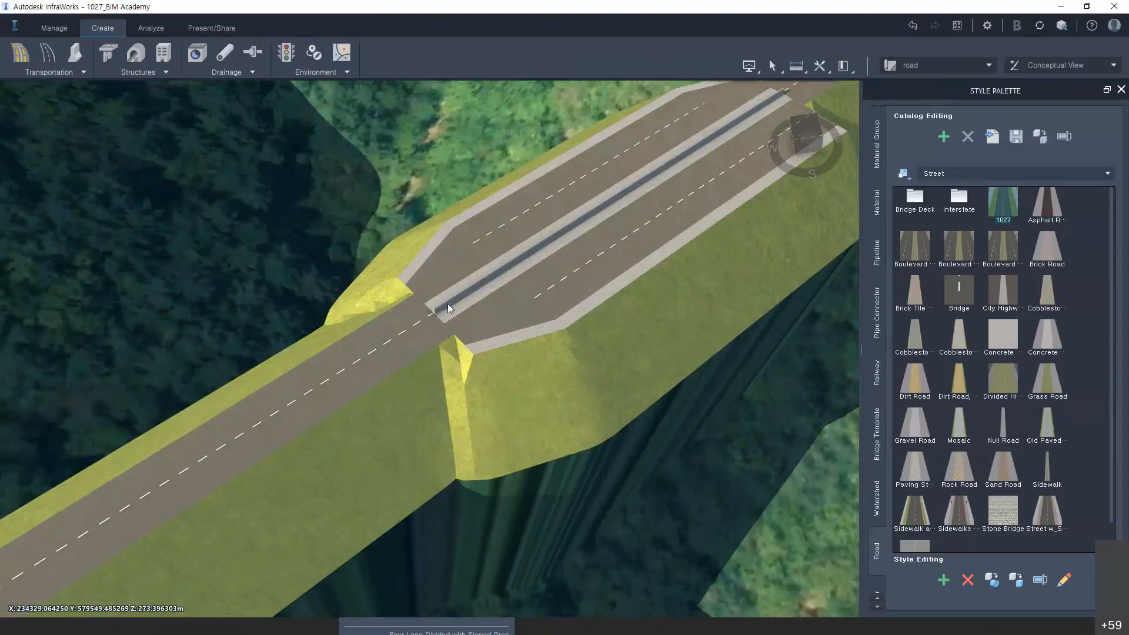
Select the treeless road at the end of the four-lane section's median, near station 0+728
click(448, 305)
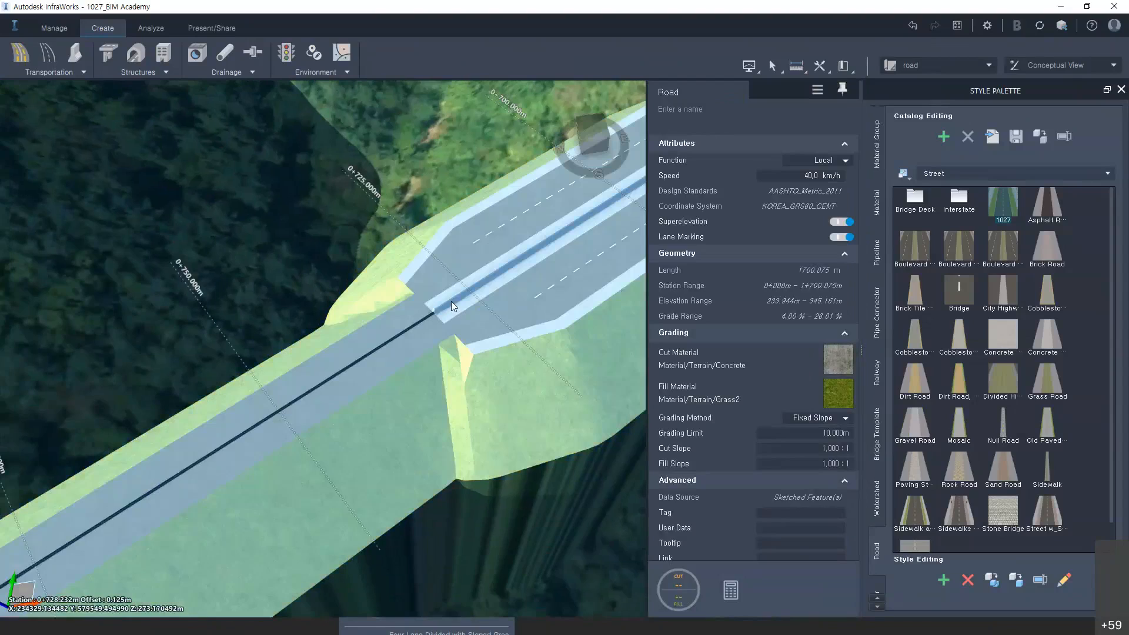